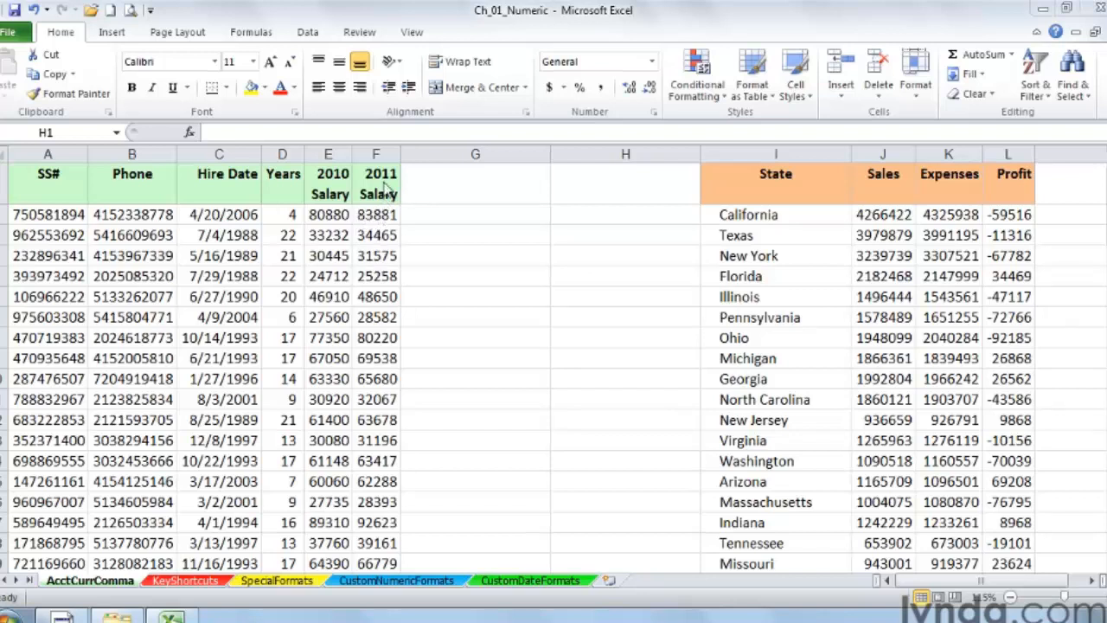
# Step: Select the 2010 and 2011 Salary columns and apply the Accounting Number Format to them
pyautogui.click(334, 155)
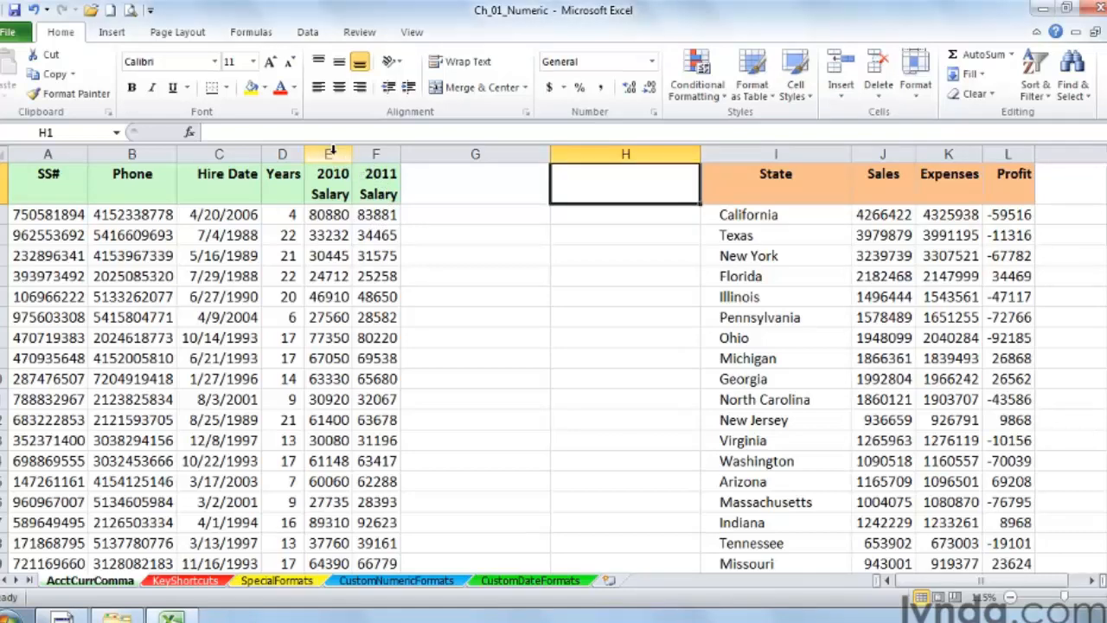
pyautogui.click(332, 154)
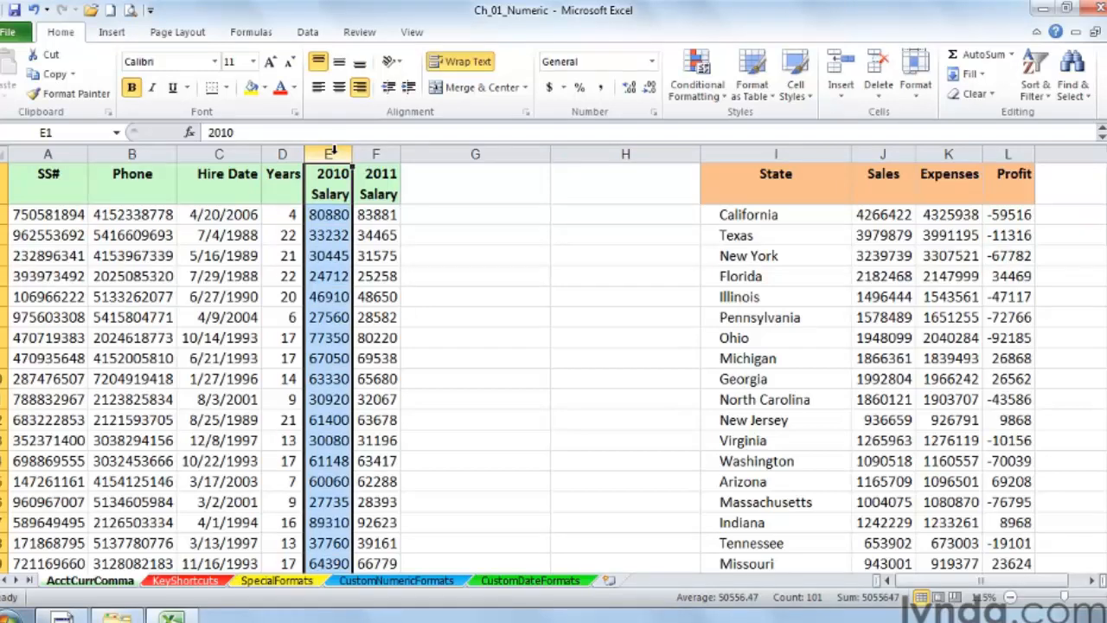
pyautogui.moveTo(334, 152); pyautogui.dragTo(356, 153)
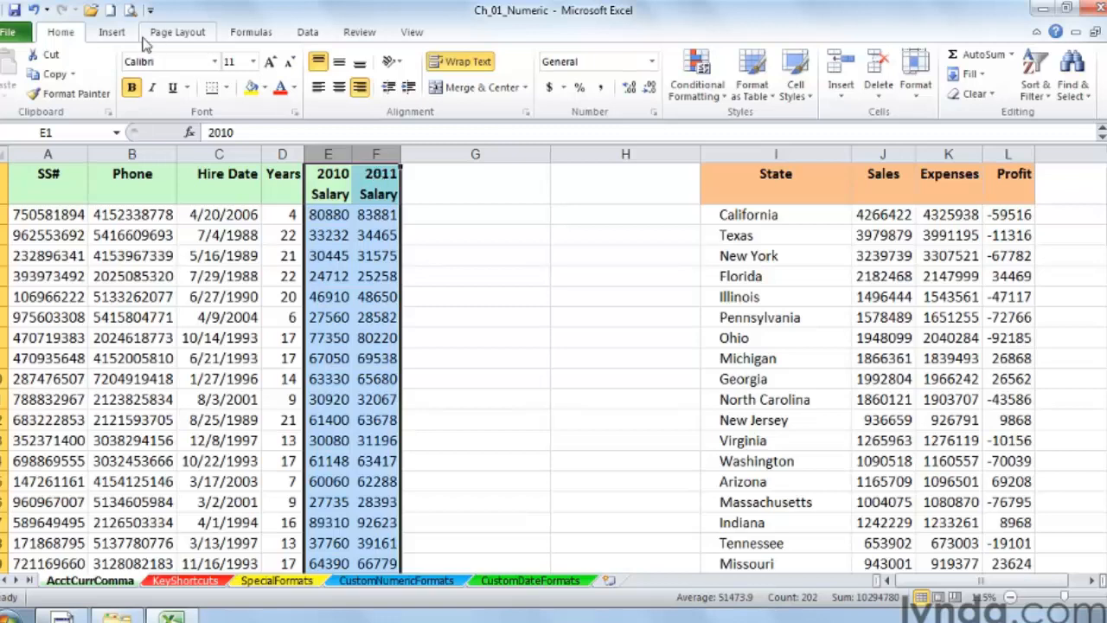
pyautogui.click(550, 90)
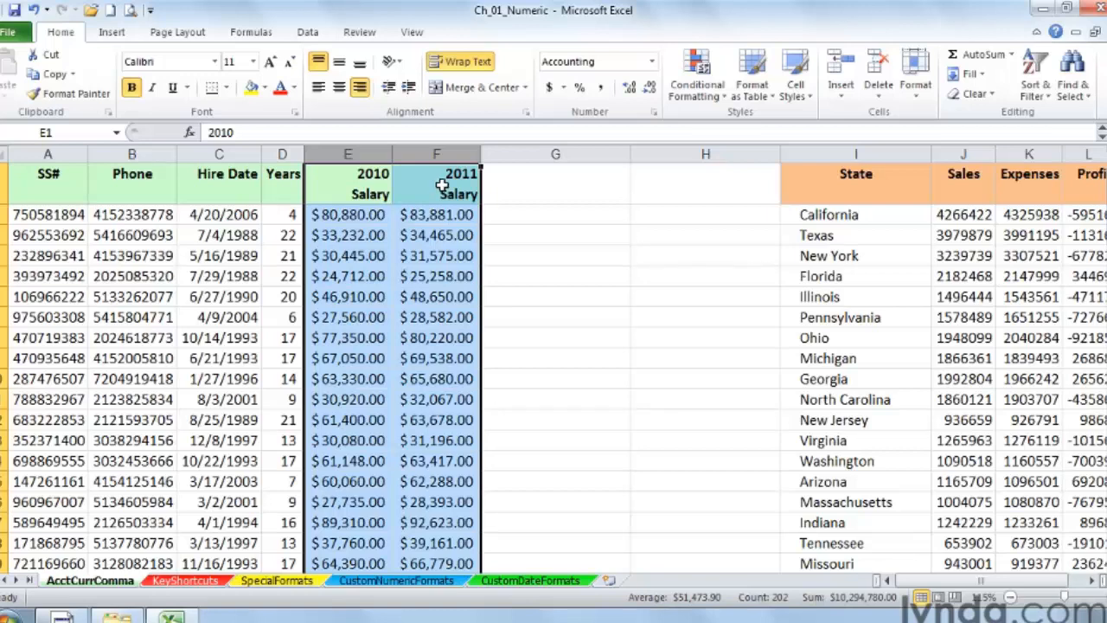
# Step: Switch the salary columns between Comma Style and Accounting format, ending with Comma Style
pyautogui.click(600, 88)
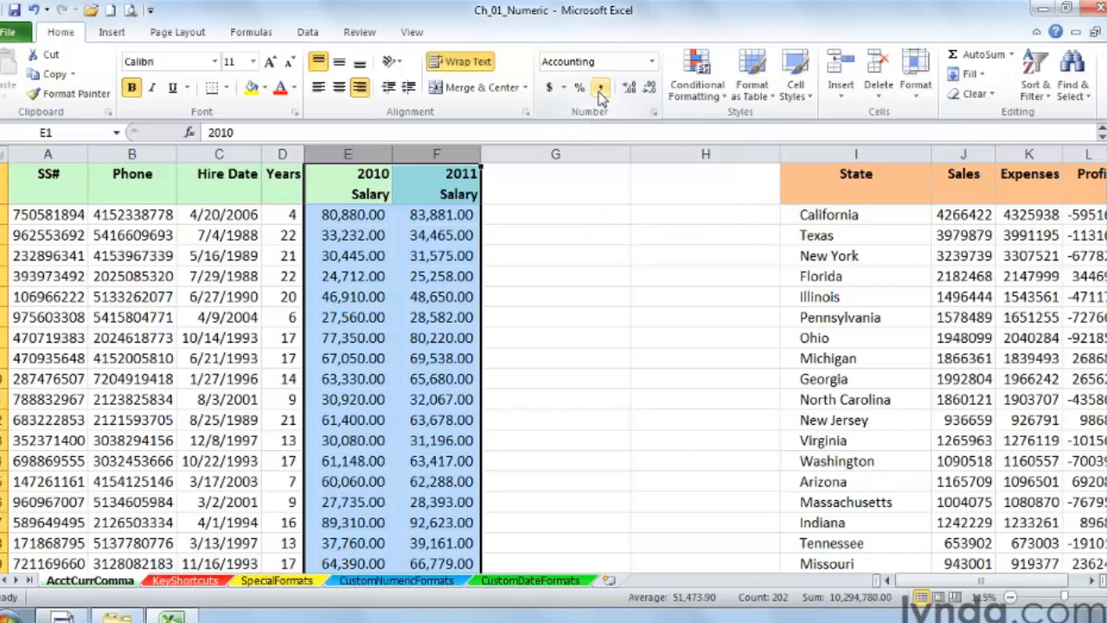
pyautogui.click(550, 90)
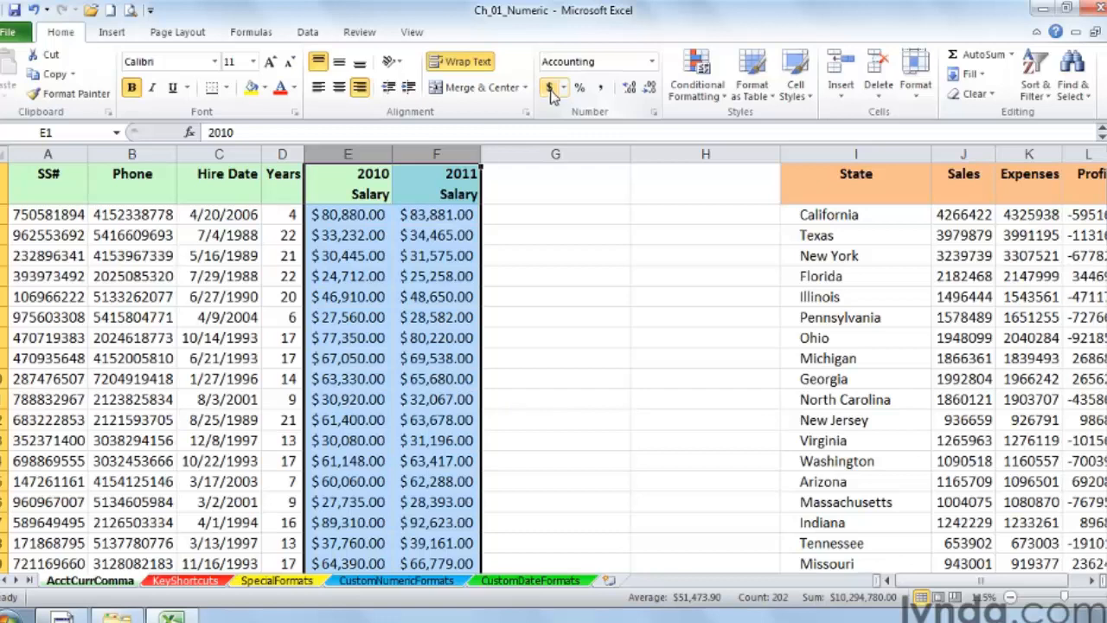
pyautogui.click(601, 90)
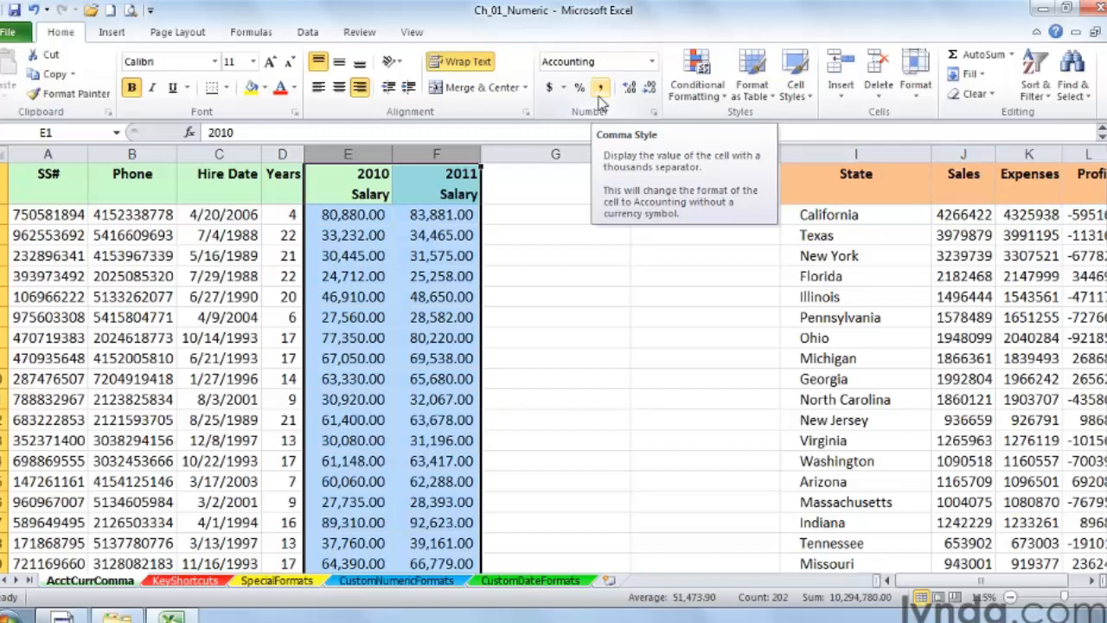
# Step: Remove all decimal places from the salary columns
pyautogui.click(650, 89)
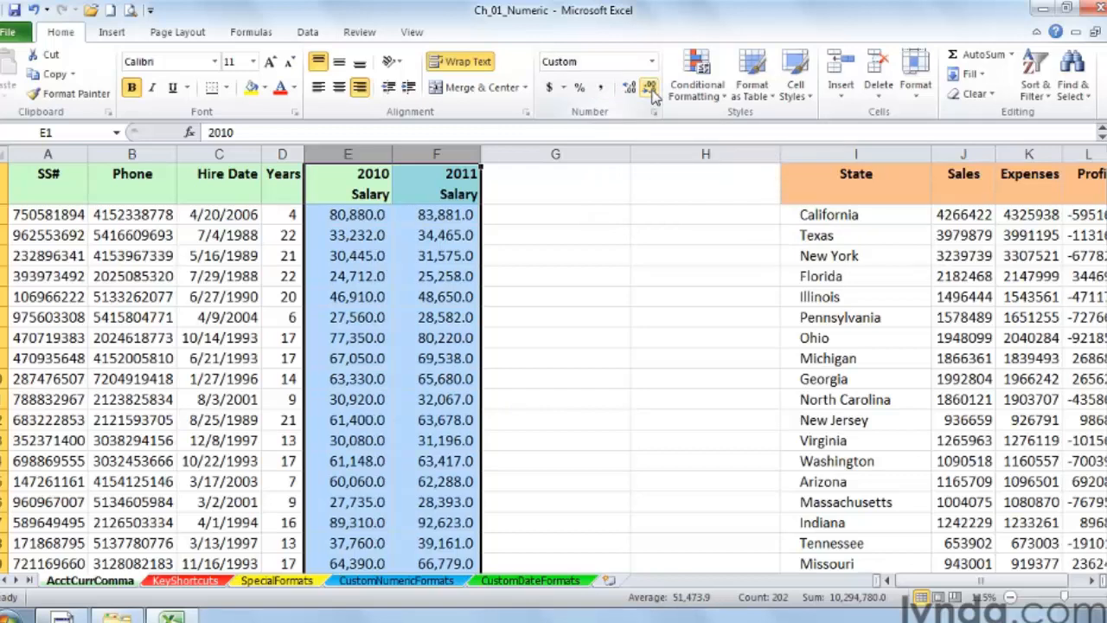
pyautogui.click(650, 88)
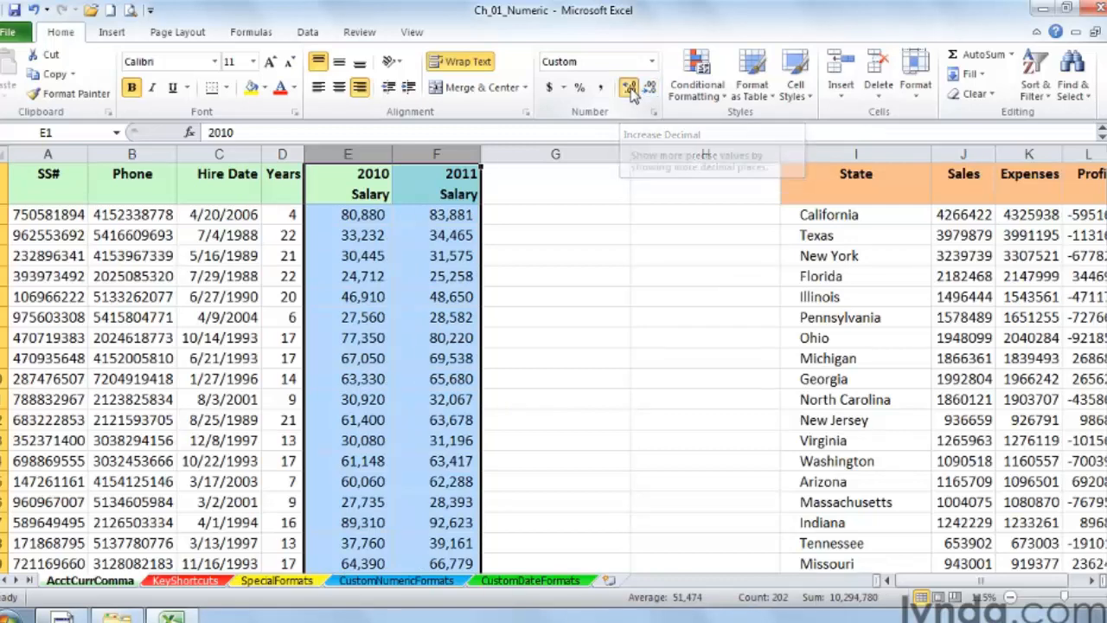
# Step: Increase the salary columns to four decimal places, then reduce them back to none
pyautogui.click(629, 89)
pyautogui.click(630, 90)
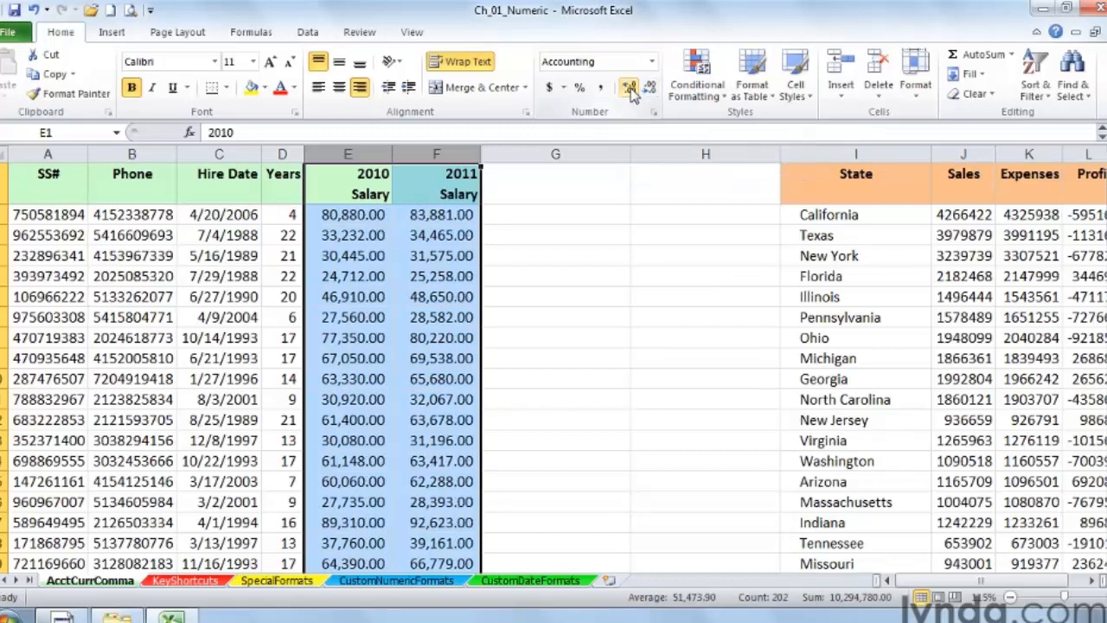
pyautogui.click(629, 89)
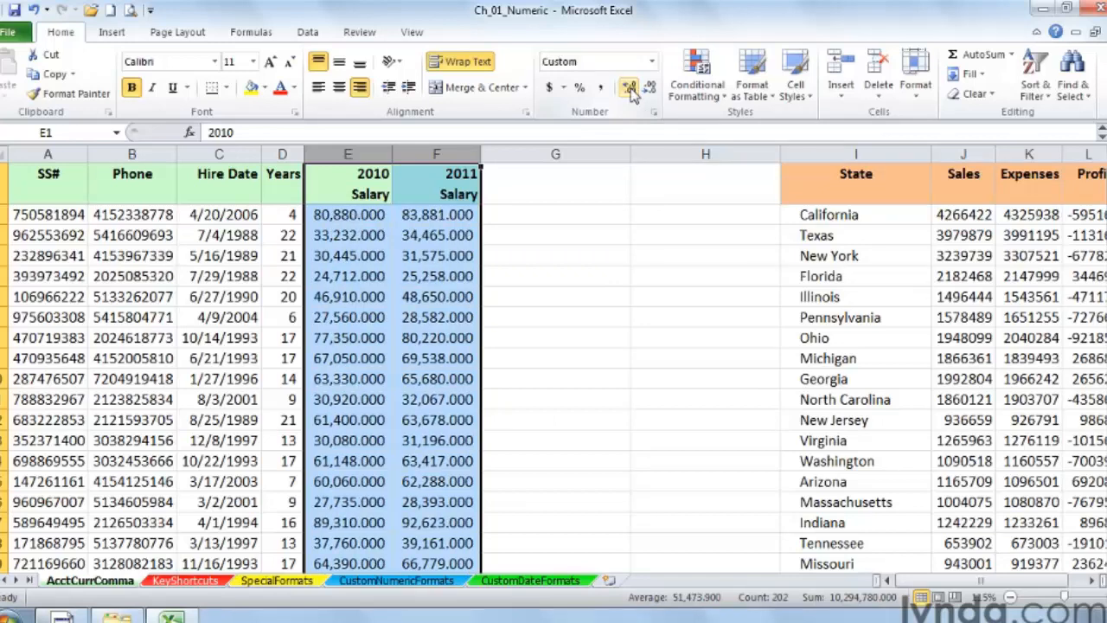
pyautogui.click(630, 89)
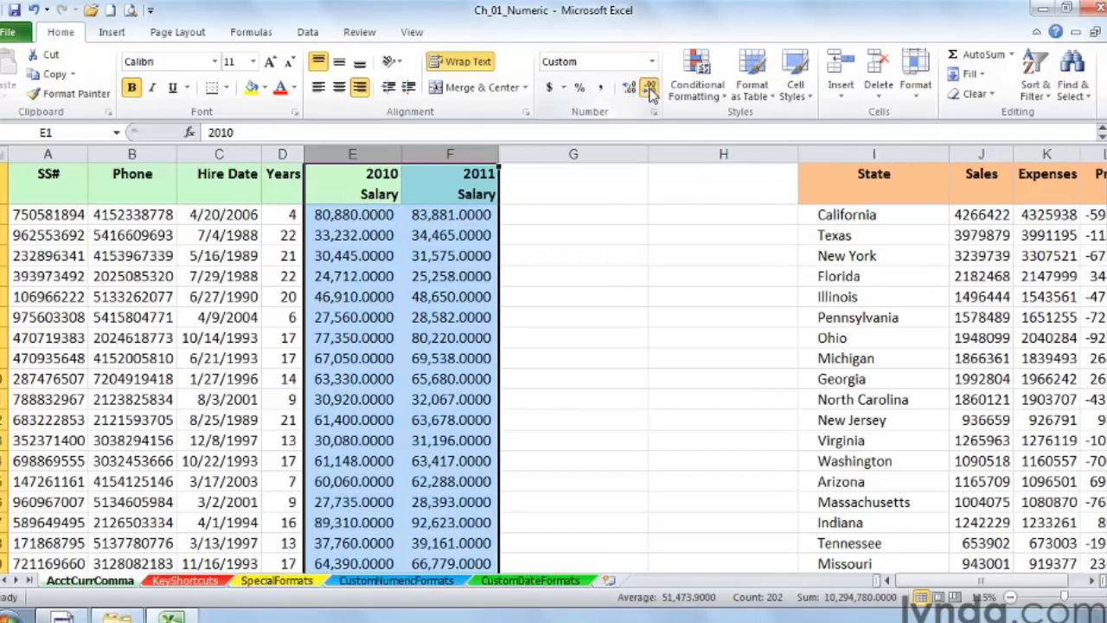
pyautogui.click(650, 88)
pyautogui.click(649, 88)
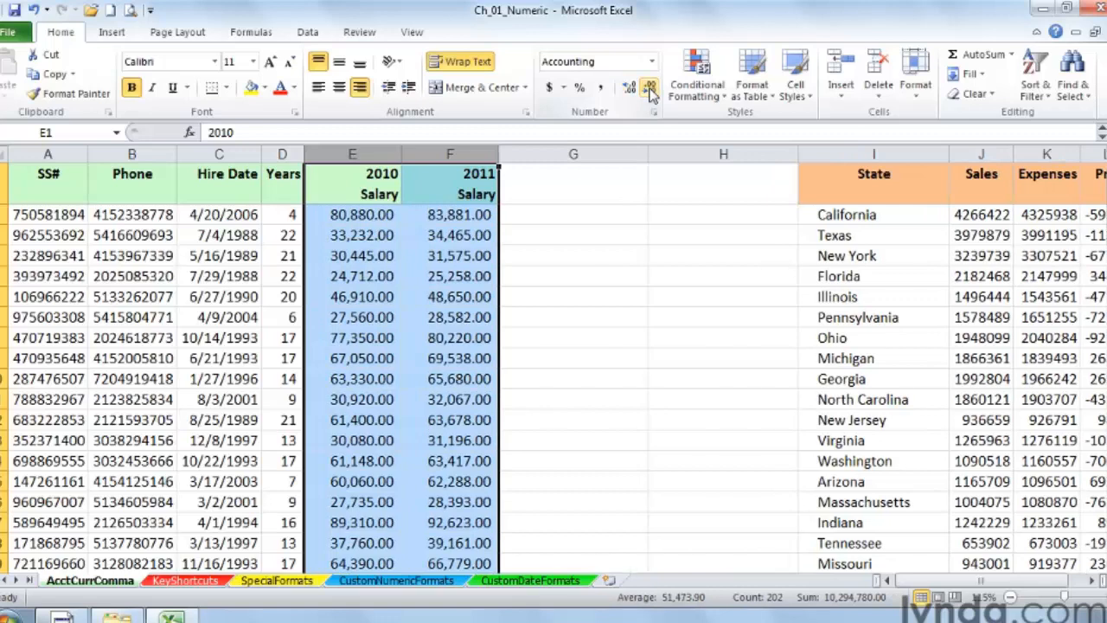
pyautogui.click(650, 88)
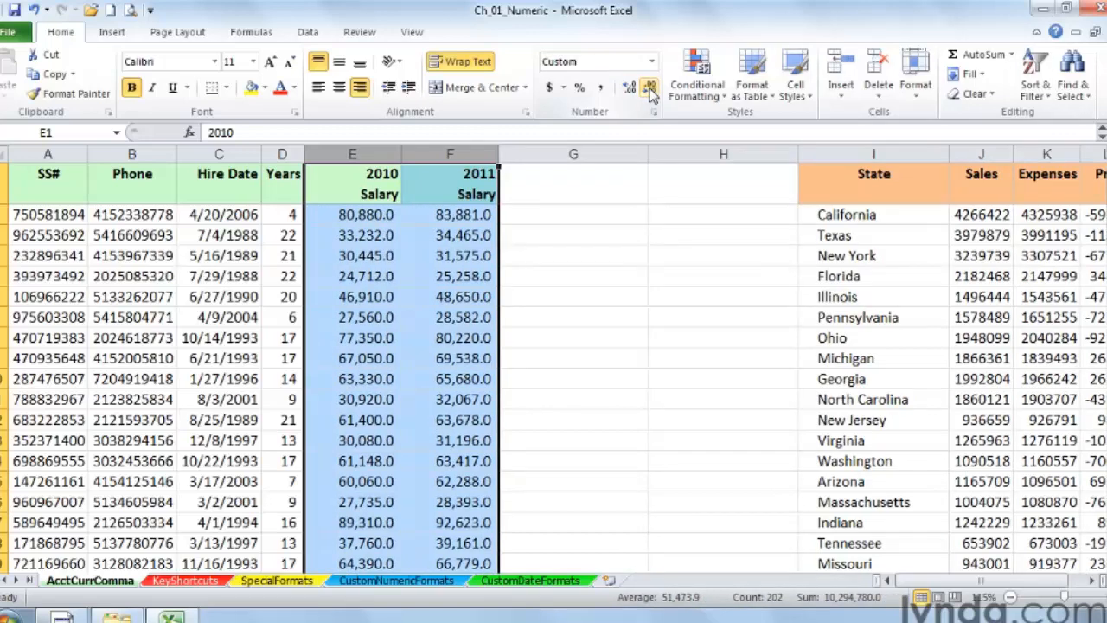
pyautogui.click(650, 88)
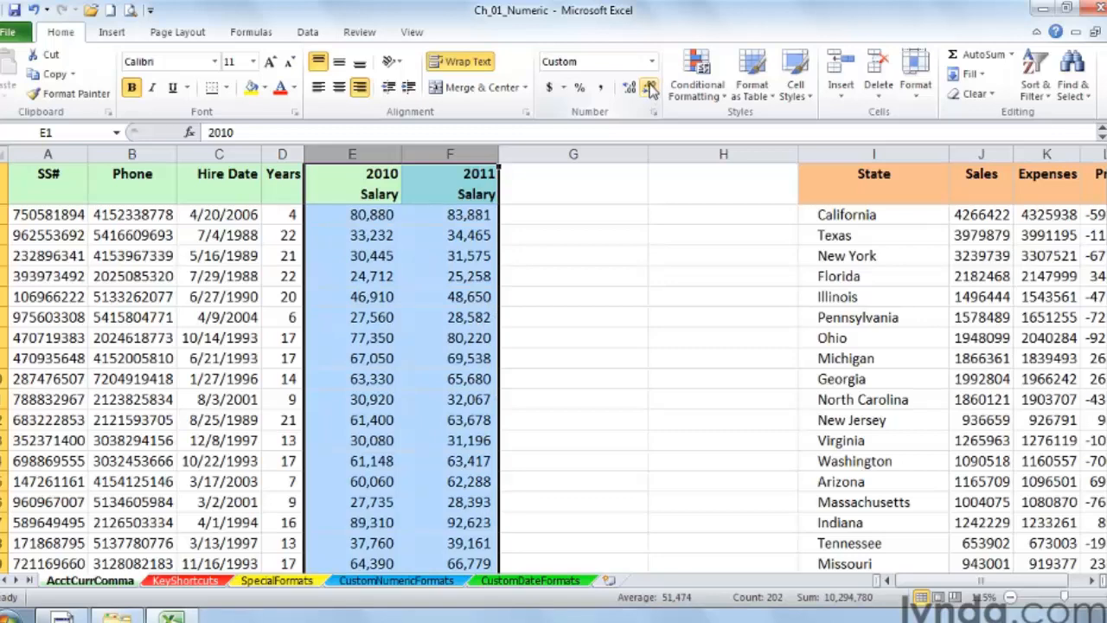
# Step: Select the Sales, Expenses and Profit columns and apply the Accounting Number Format
pyautogui.click(1092, 581)
pyautogui.click(1092, 582)
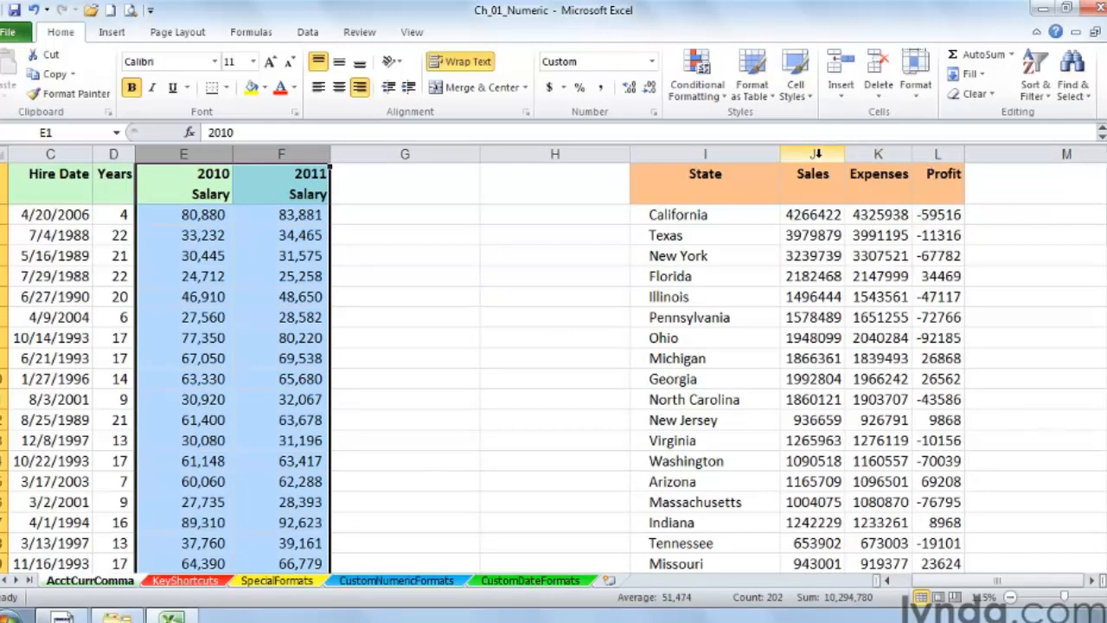
pyautogui.moveTo(817, 153); pyautogui.dragTo(922, 153)
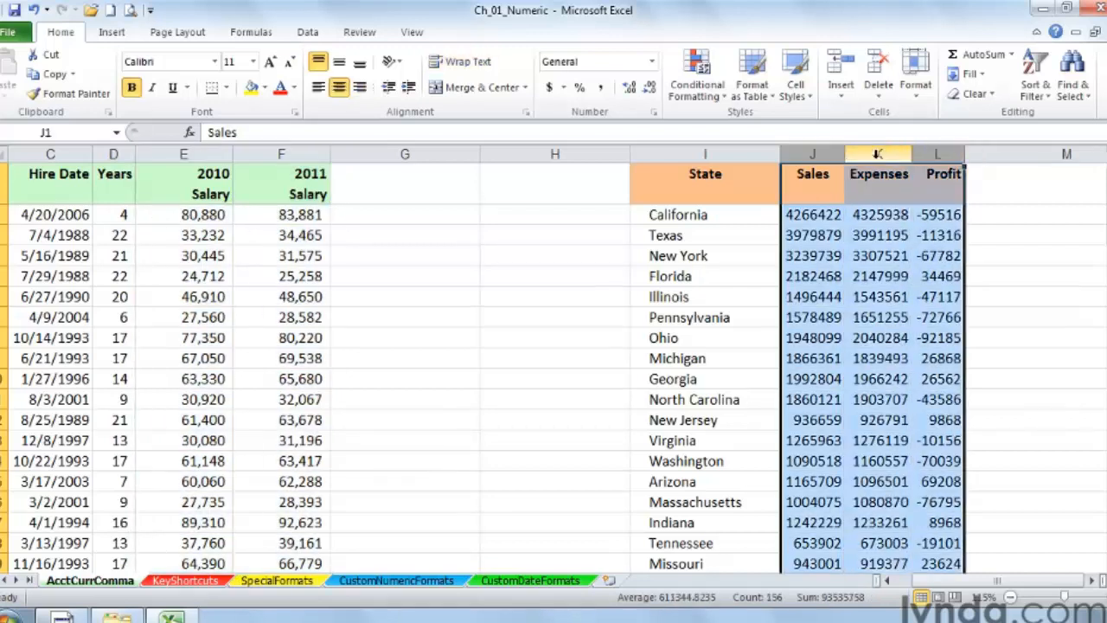
pyautogui.click(550, 88)
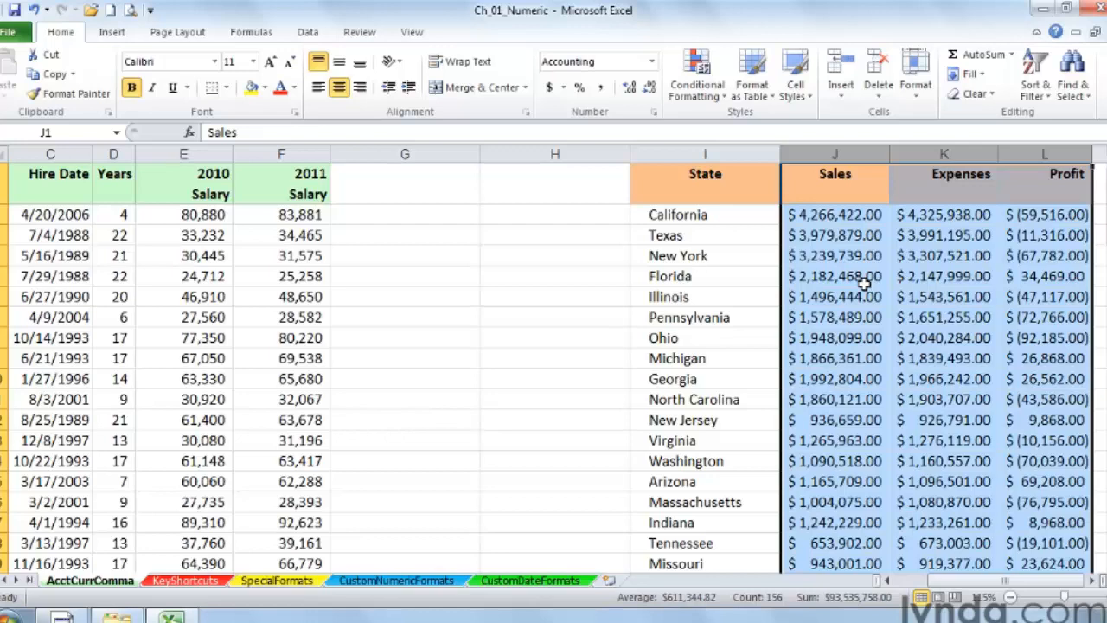
# Step: Apply Comma Style to the Profit column
pyautogui.click(1042, 213)
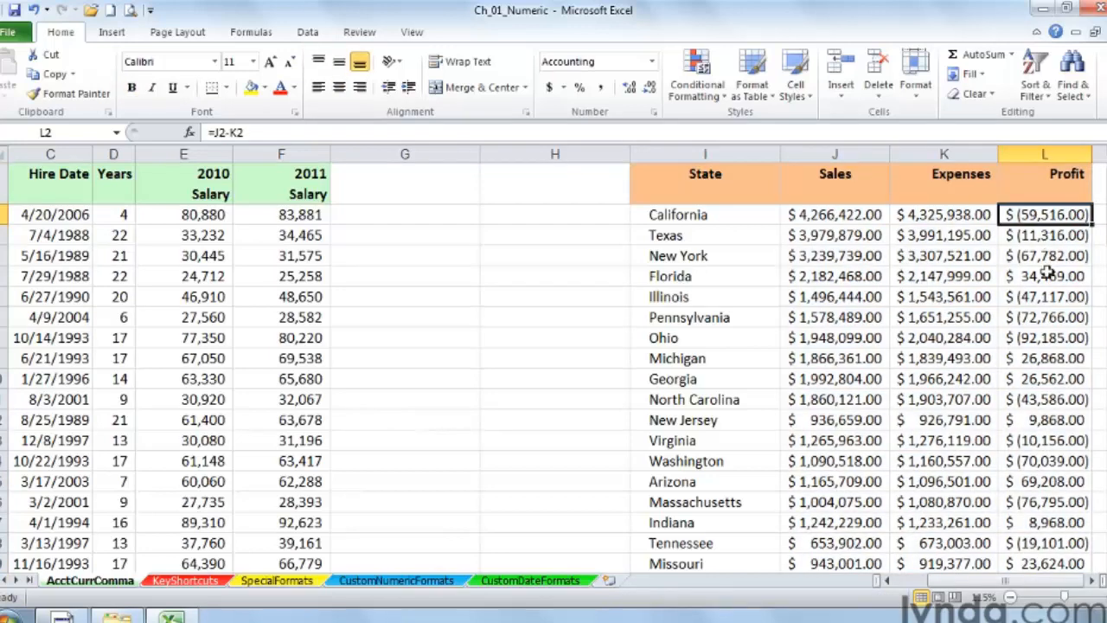
pyautogui.click(1091, 581)
pyautogui.click(1092, 580)
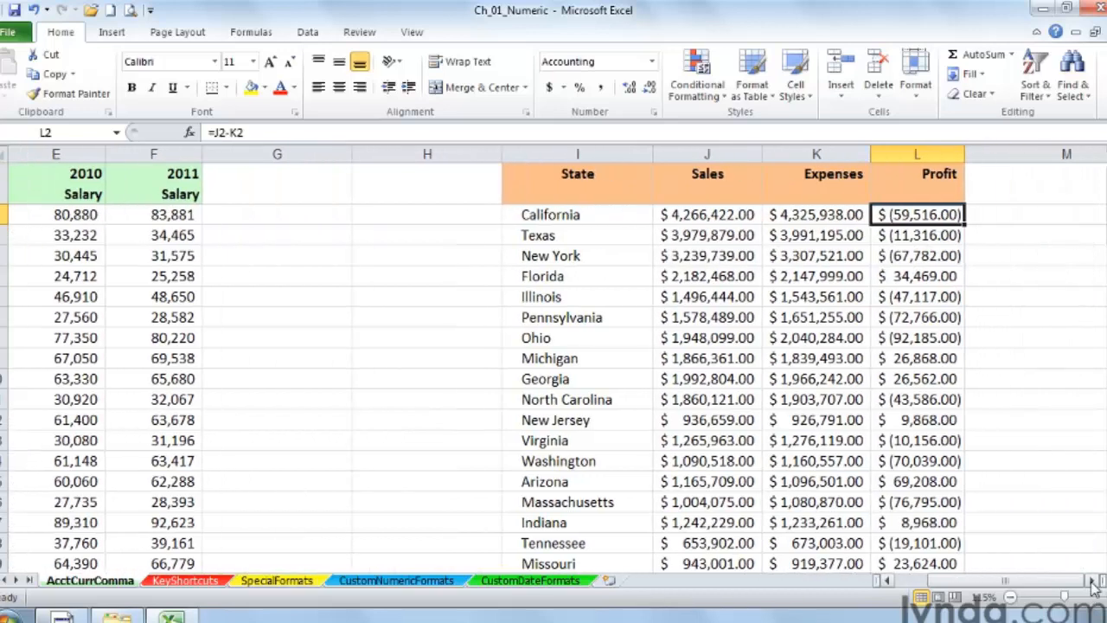
pyautogui.click(900, 153)
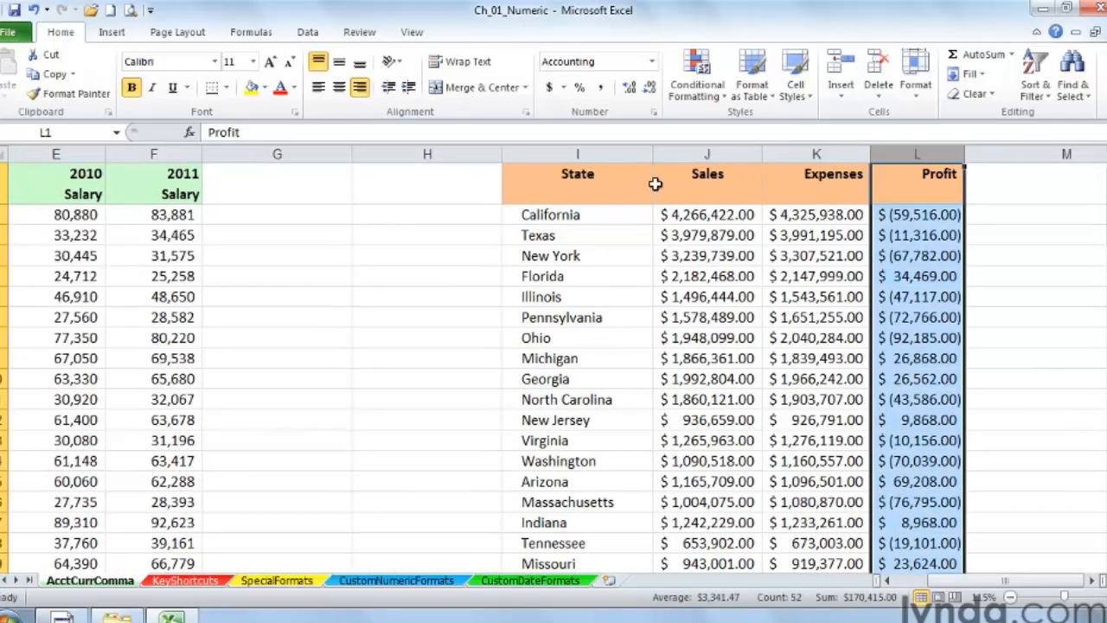
pyautogui.click(602, 90)
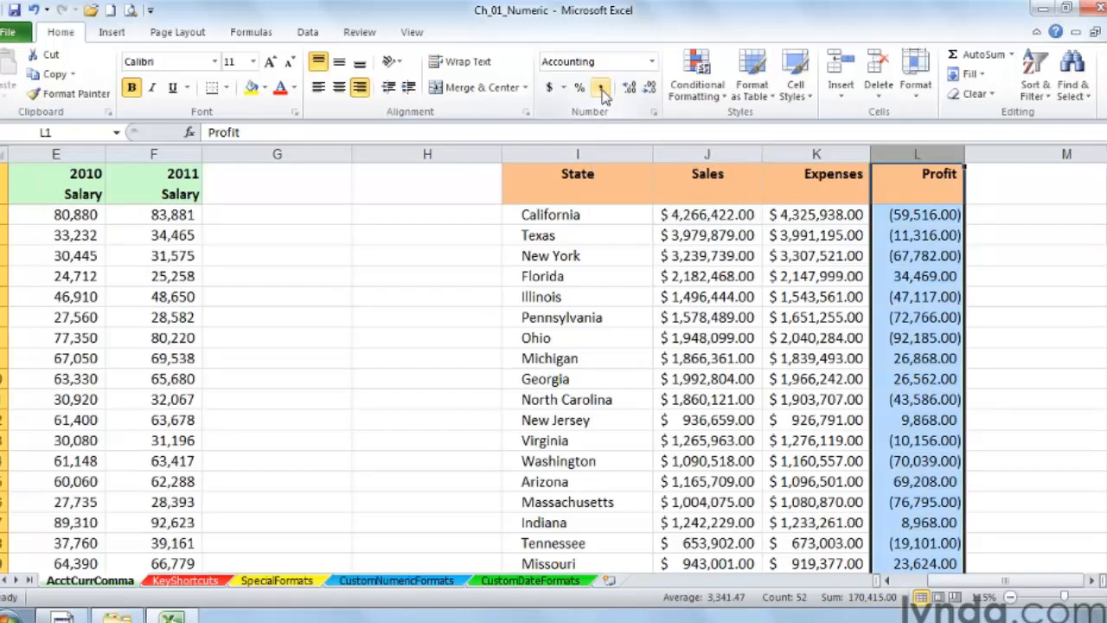
# Step: Format the Profit column as Currency with 2 decimal places, no symbol and the -1,234.10 negative number style
pyautogui.click(904, 214)
pyautogui.click(897, 153)
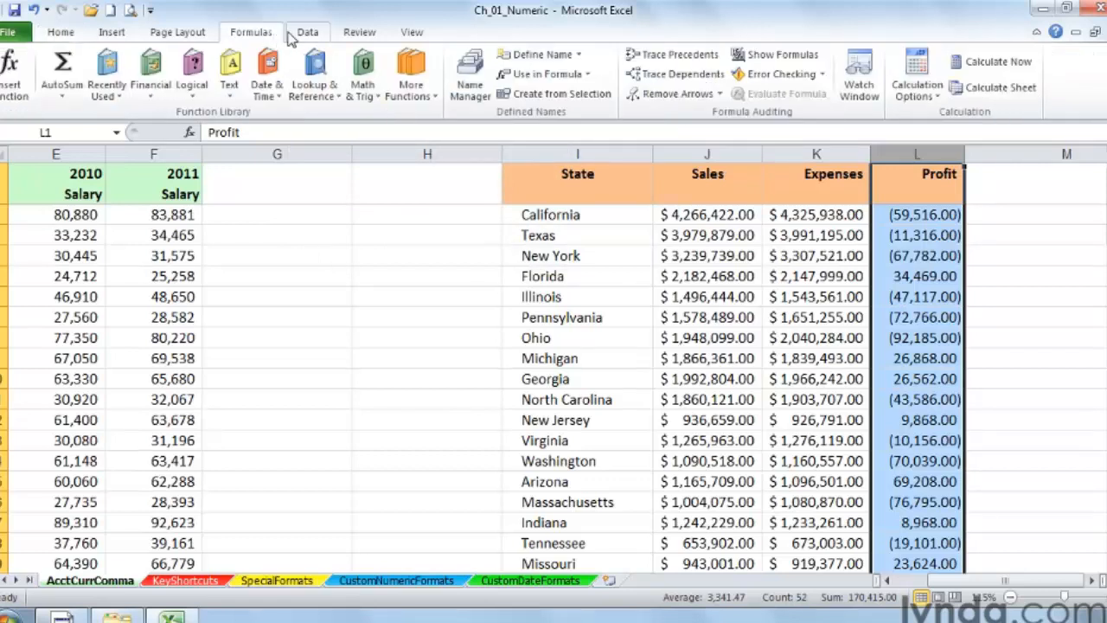
pyautogui.click(179, 35)
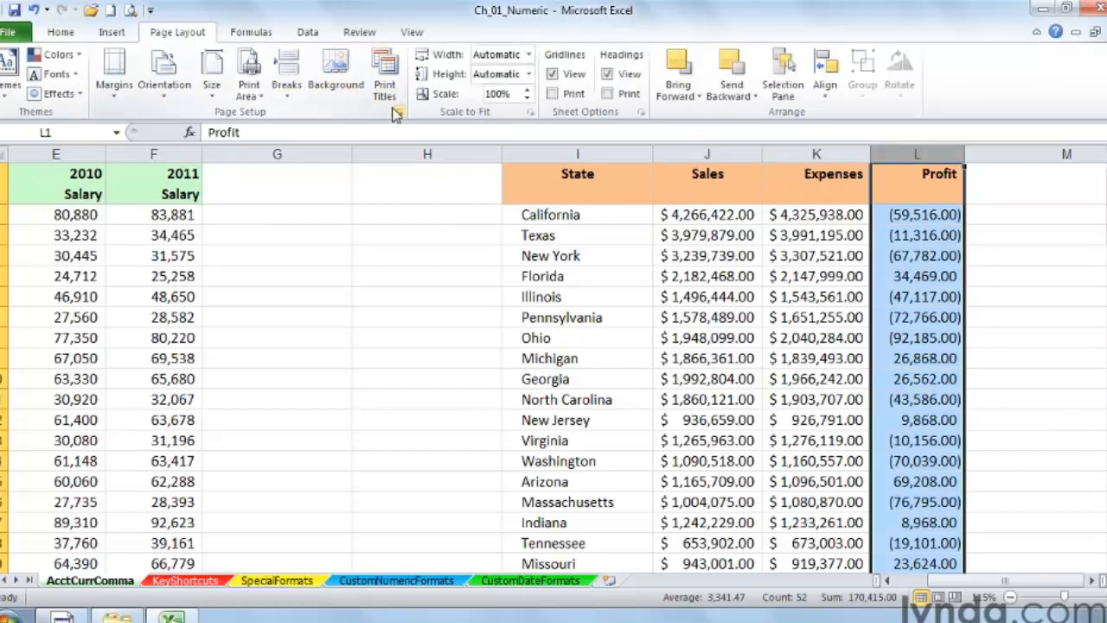
pyautogui.click(64, 35)
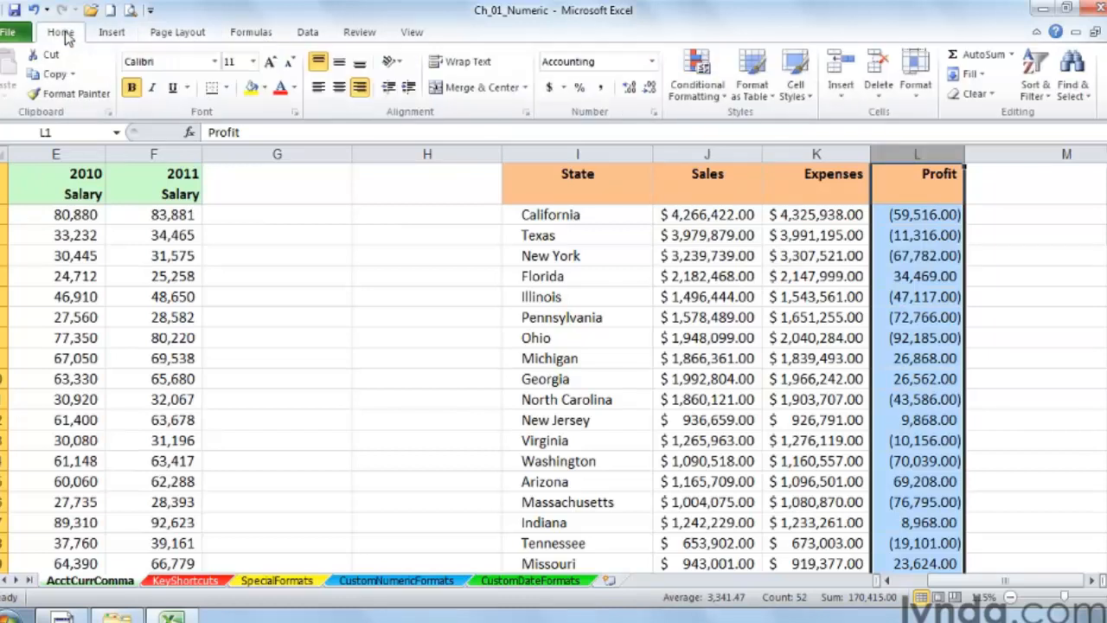
pyautogui.click(654, 116)
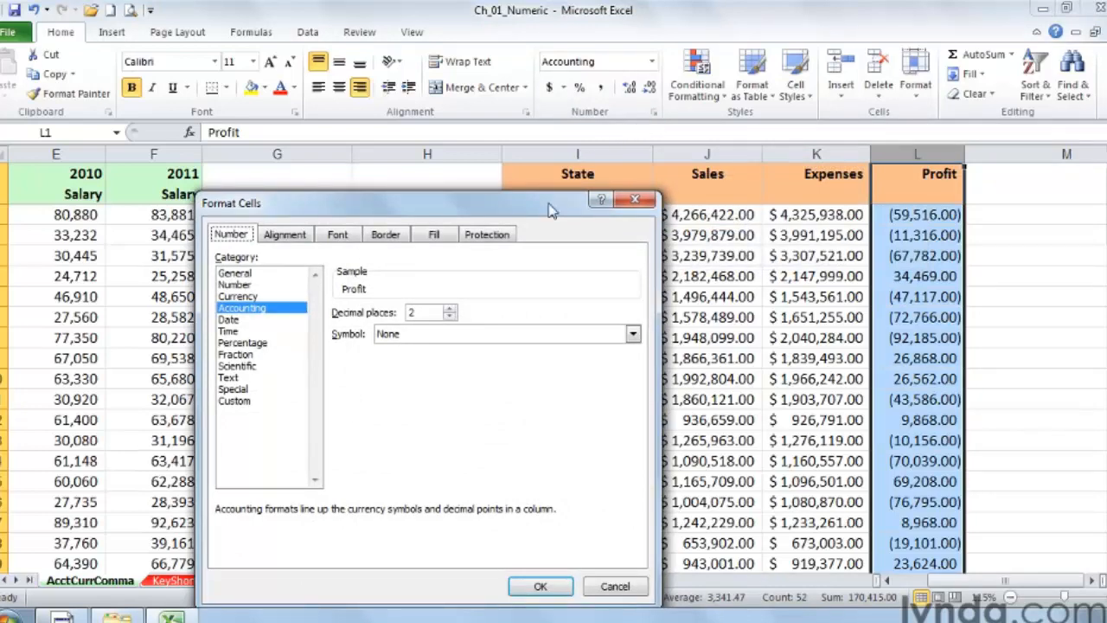
pyautogui.moveTo(543, 204); pyautogui.dragTo(549, 188)
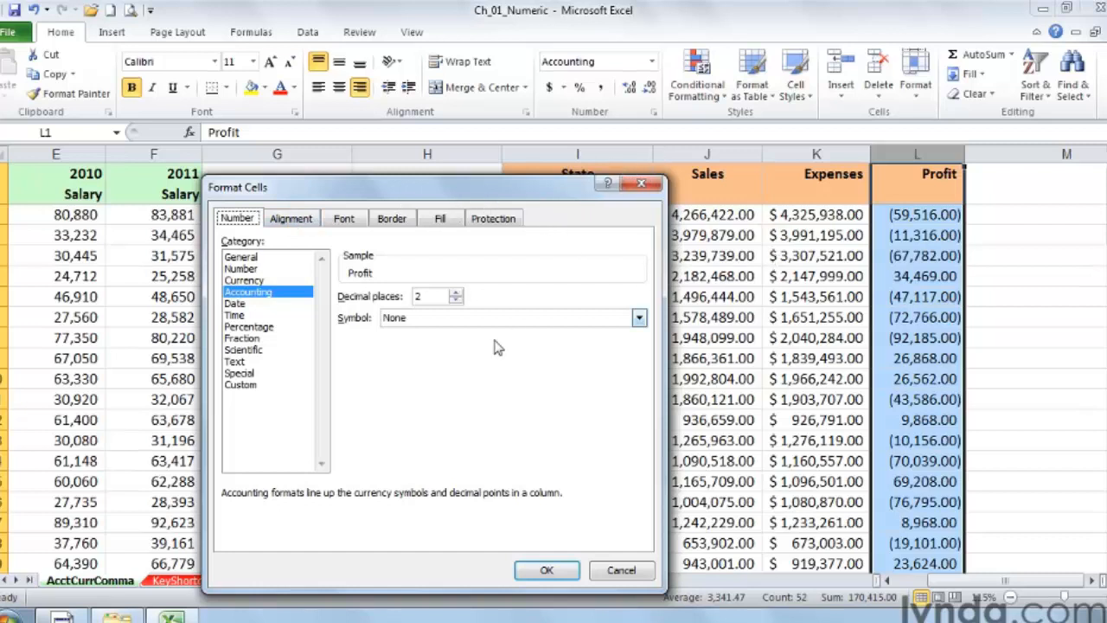
pyautogui.click(246, 280)
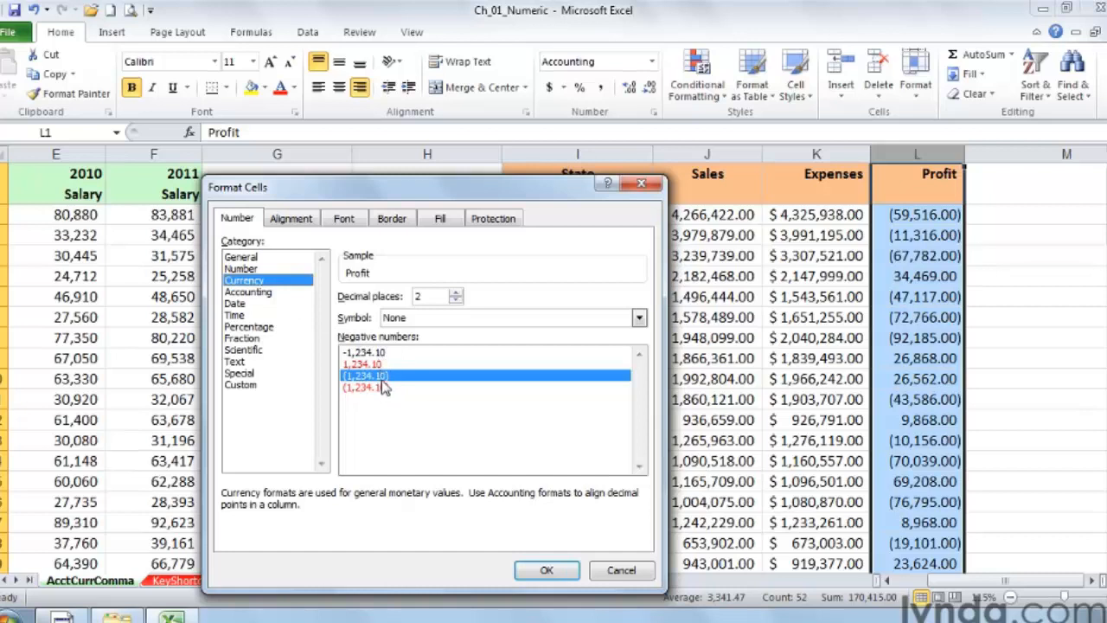
pyautogui.click(374, 353)
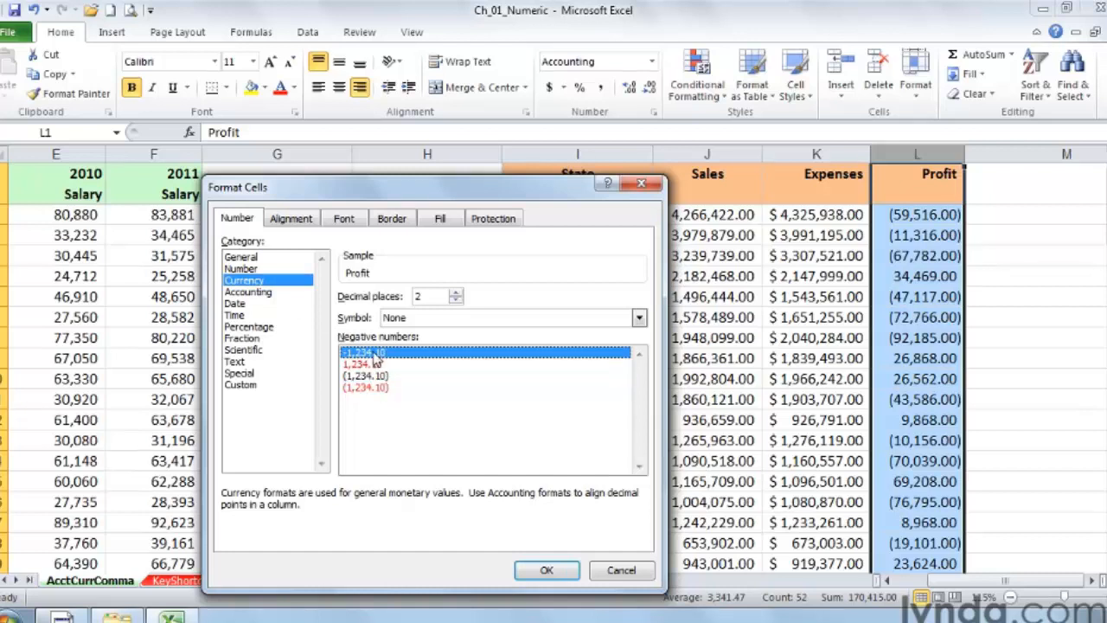
pyautogui.click(546, 572)
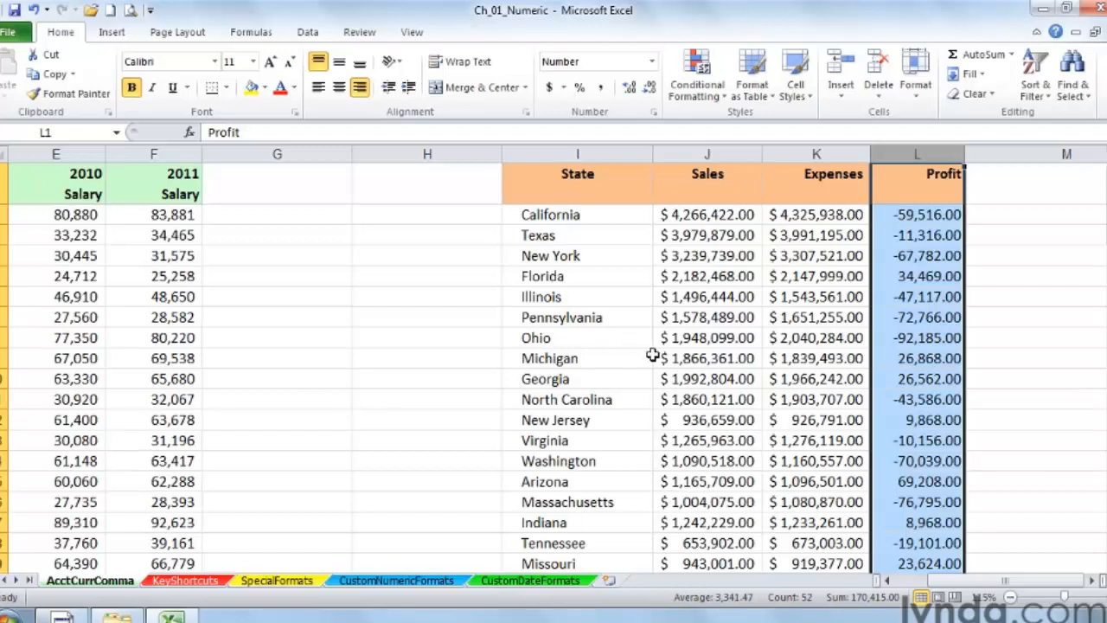
# Step: Reapply Comma Style to the Profit column
pyautogui.hotkey('alt', 'h')
pyautogui.press('k')
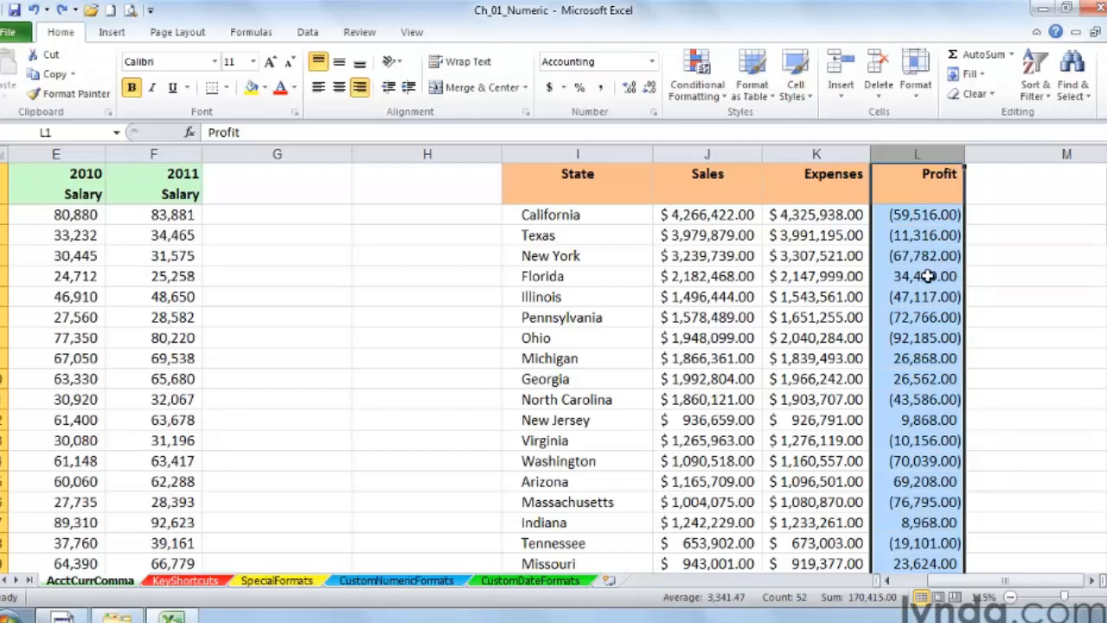
pyautogui.click(912, 153)
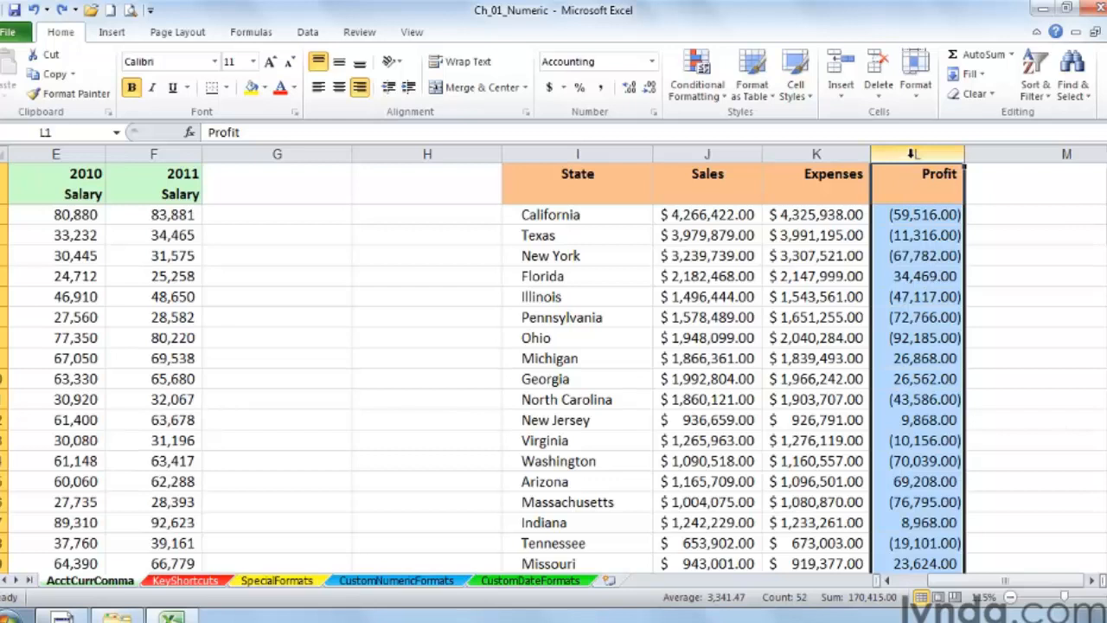
pyautogui.click(603, 90)
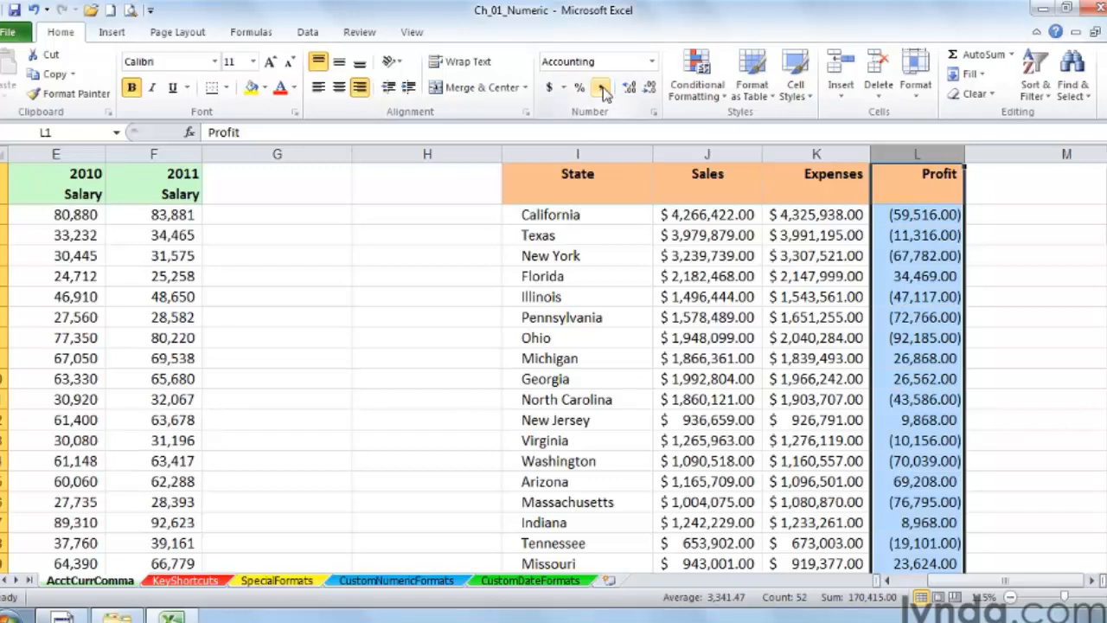
# Step: Format the Profit column again as Currency with no symbol and the -1,234.10 negative number style
pyautogui.click(655, 117)
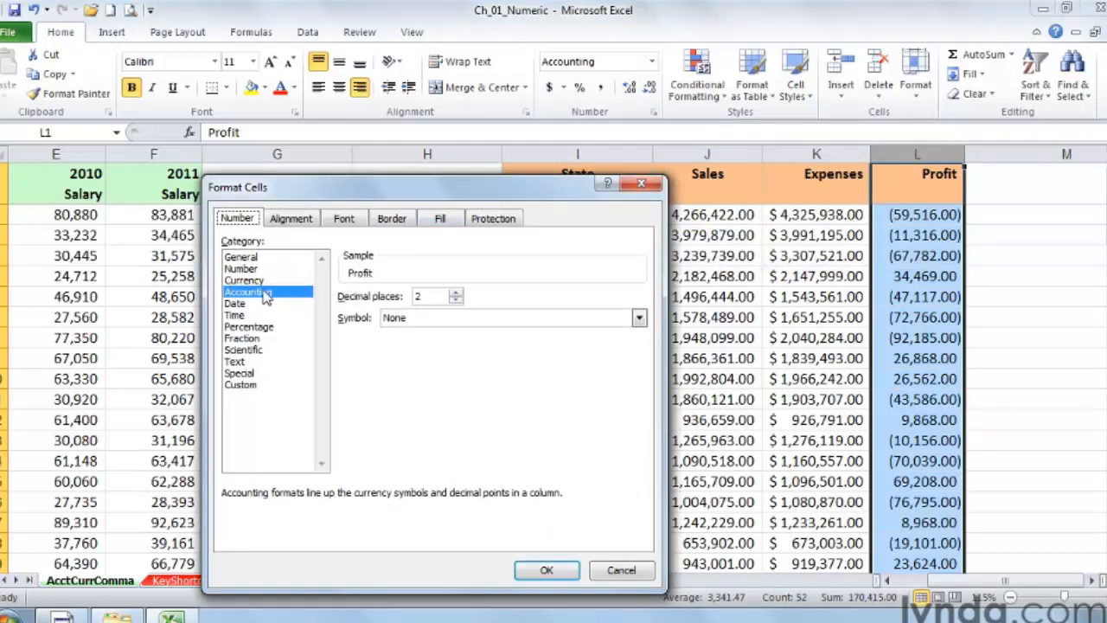
pyautogui.click(254, 282)
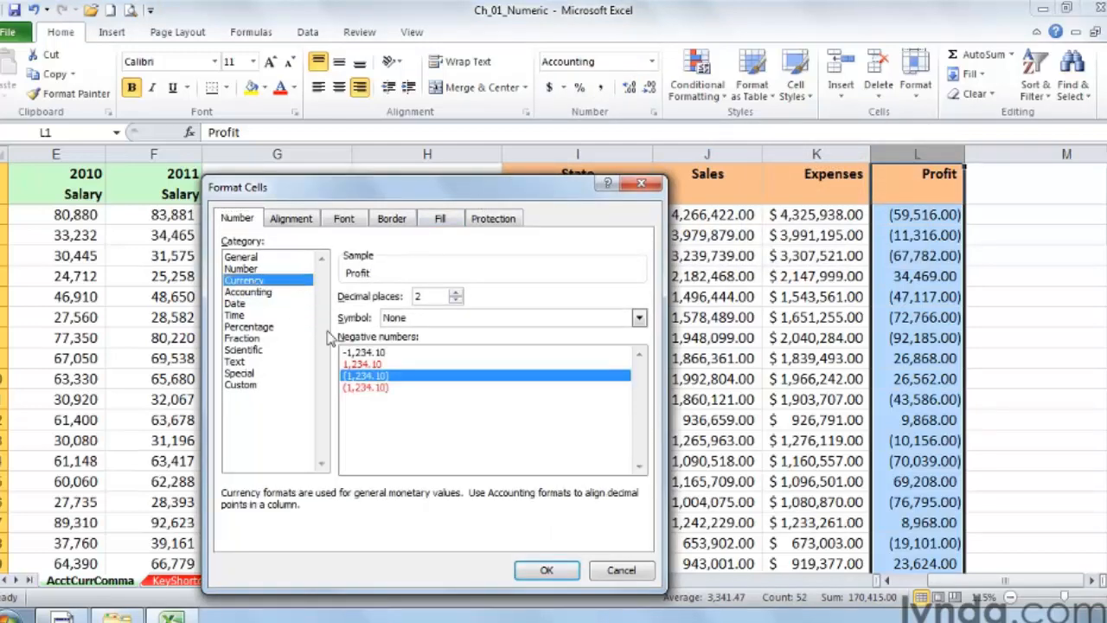
pyautogui.click(370, 354)
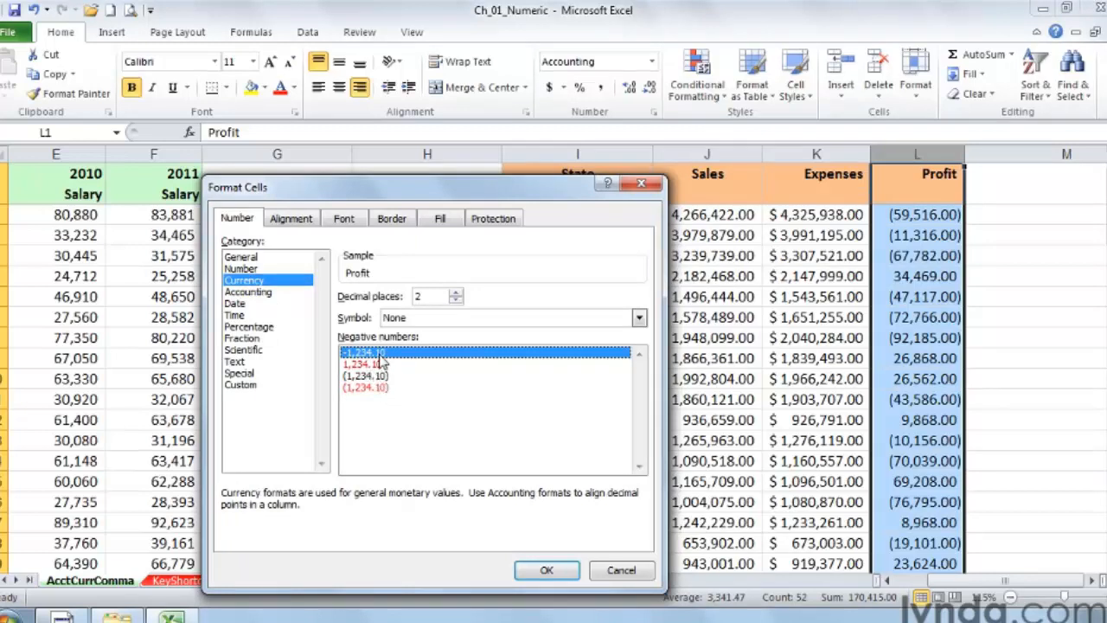
pyautogui.click(547, 571)
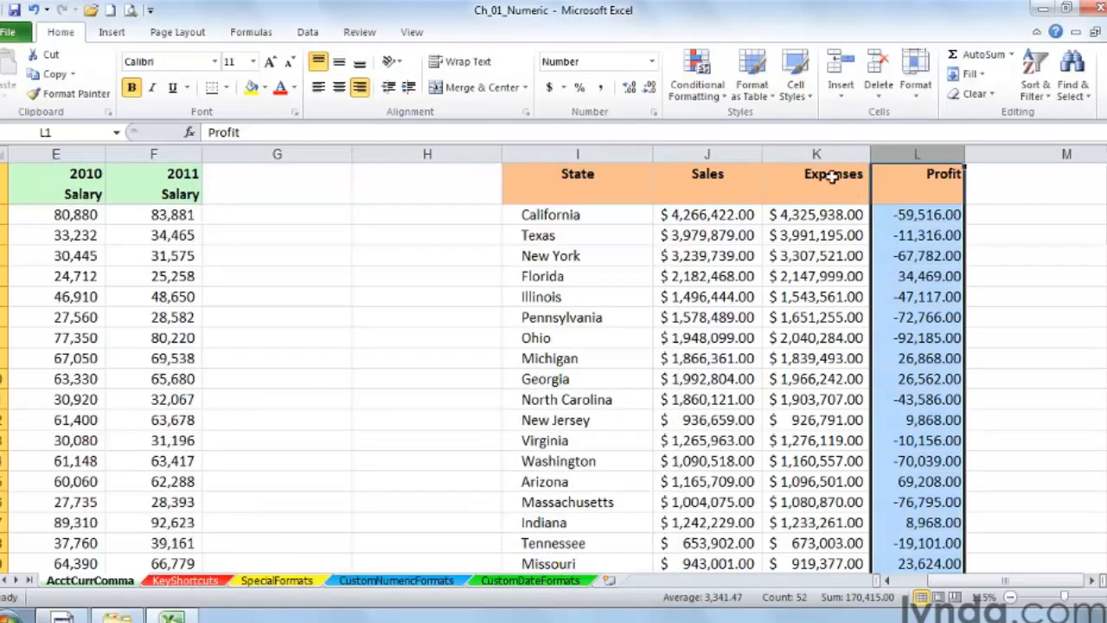
# Step: Examine the Number, Currency and Accounting format options for the Sales and Expenses columns without applying any
pyautogui.moveTo(710, 148); pyautogui.dragTo(794, 153)
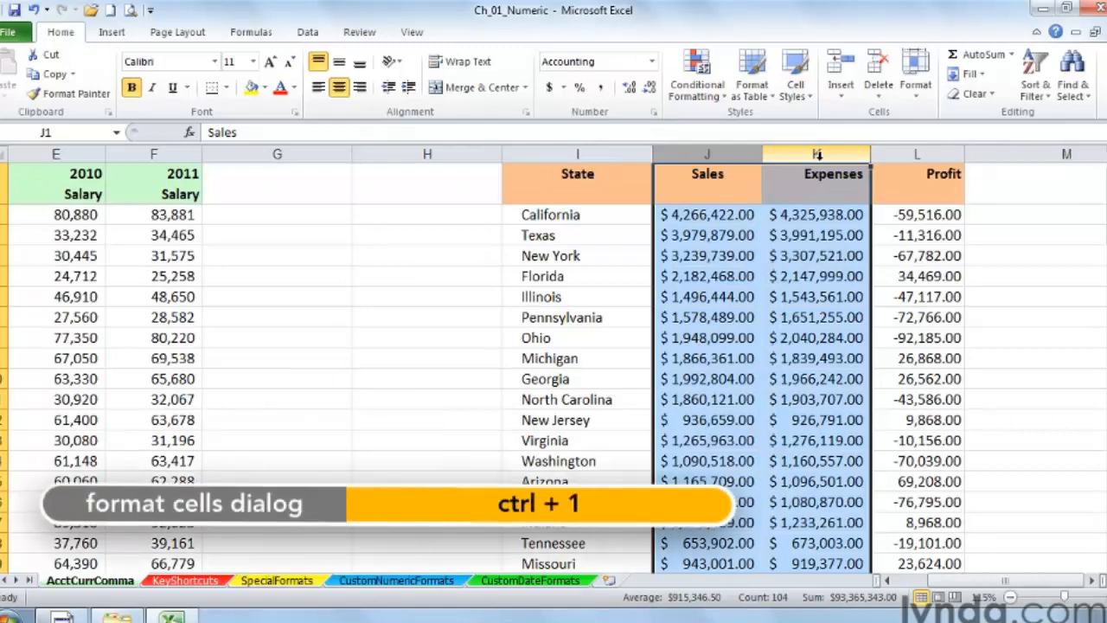
pyautogui.hotkey('ctrl', '1')
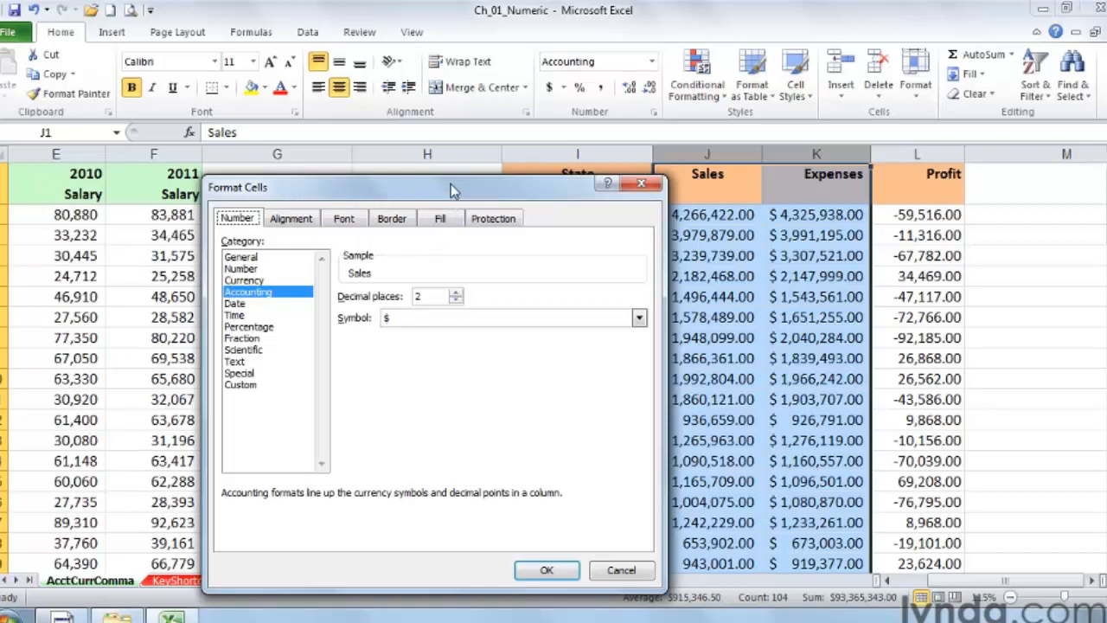
pyautogui.click(346, 219)
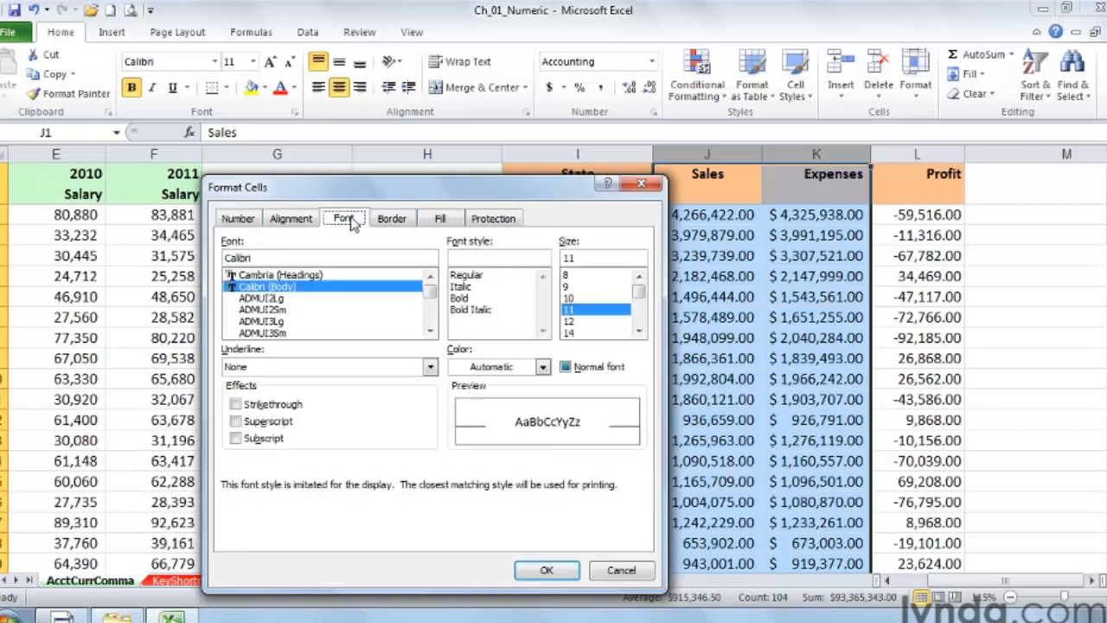
pyautogui.click(238, 220)
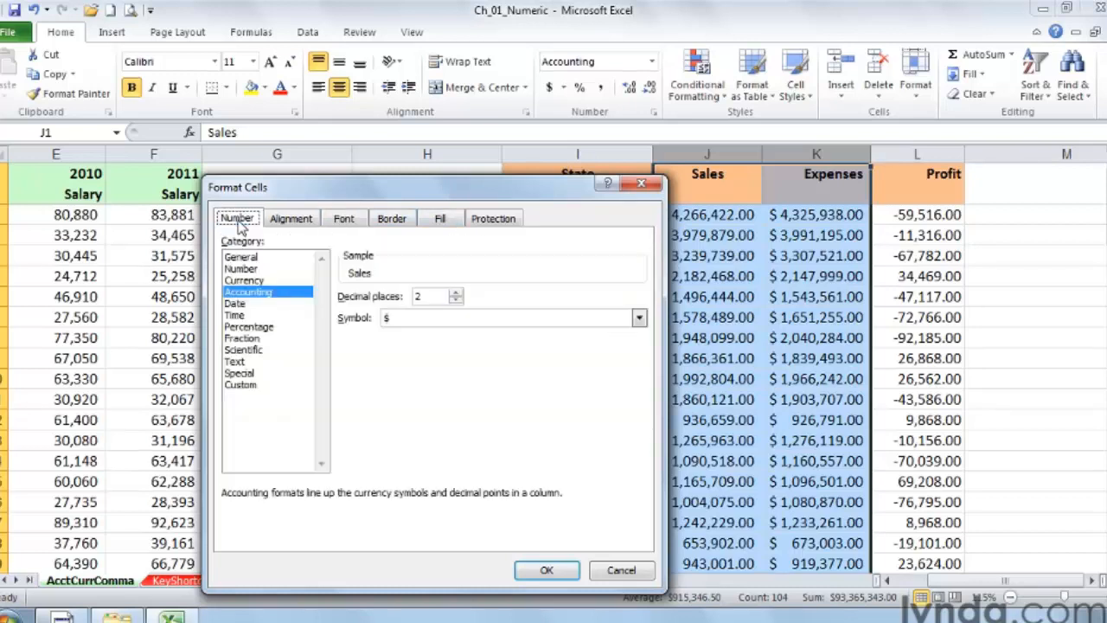
pyautogui.moveTo(383, 193); pyautogui.dragTo(309, 173)
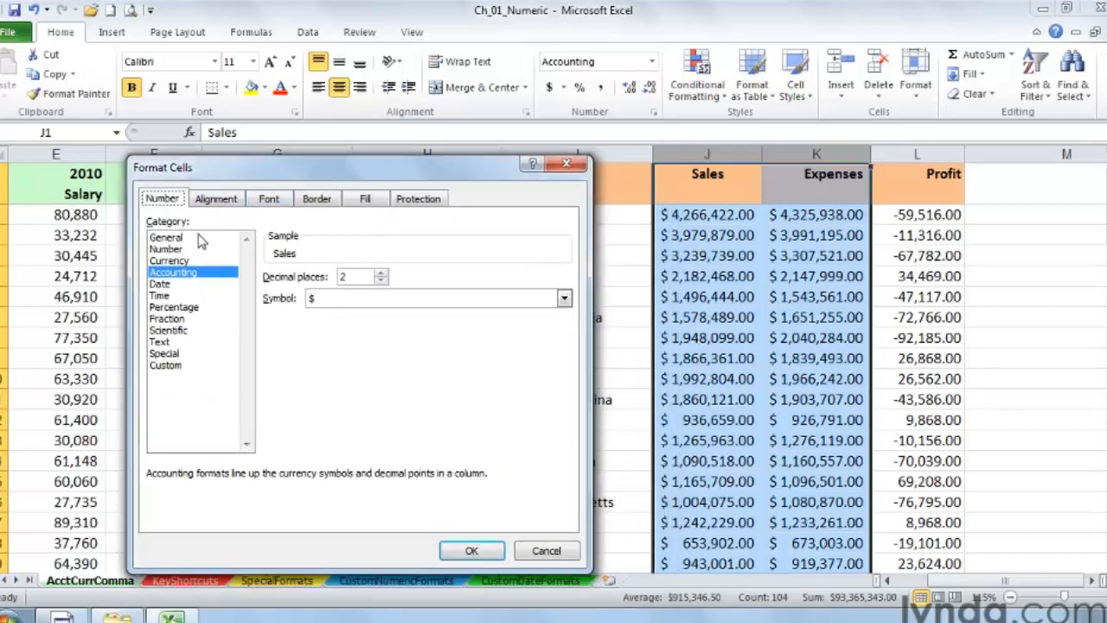
pyautogui.click(169, 249)
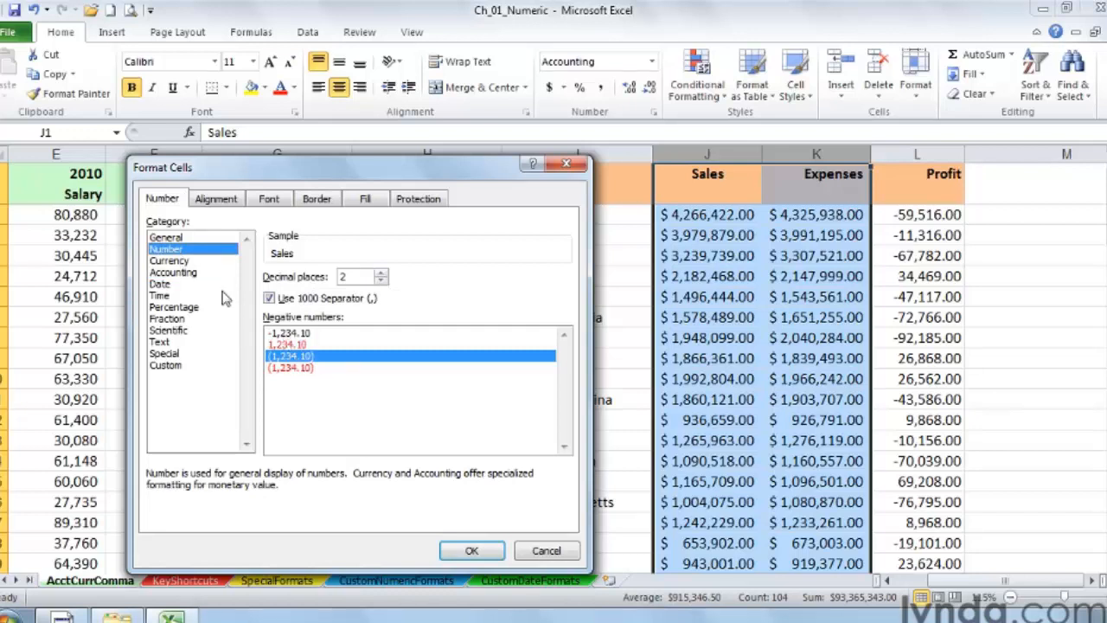
pyautogui.click(173, 260)
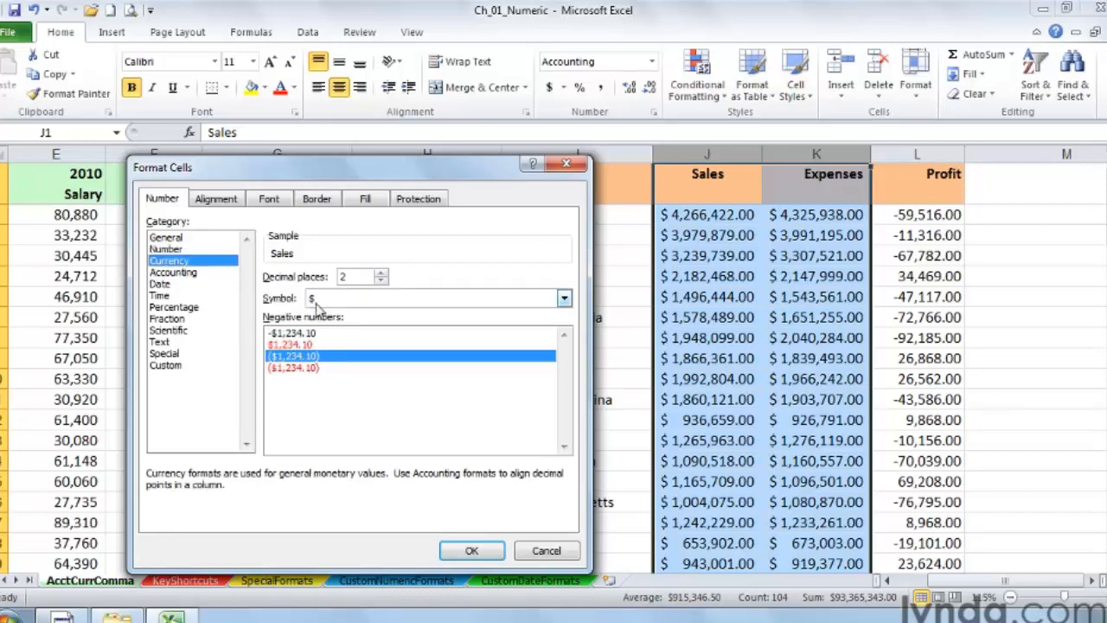
pyautogui.click(564, 298)
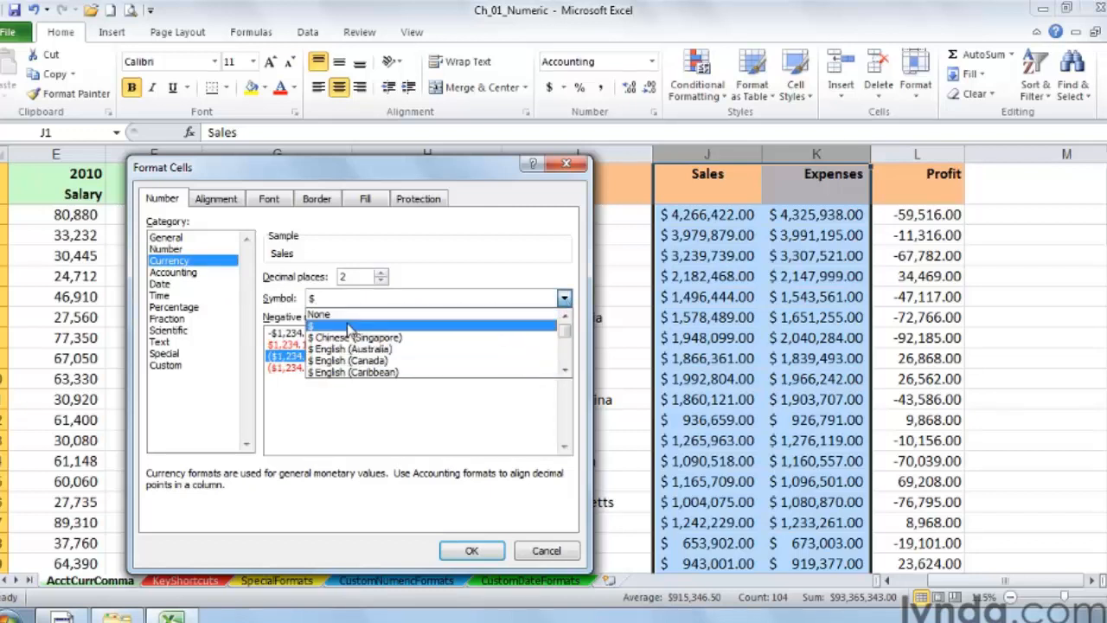
pyautogui.click(393, 299)
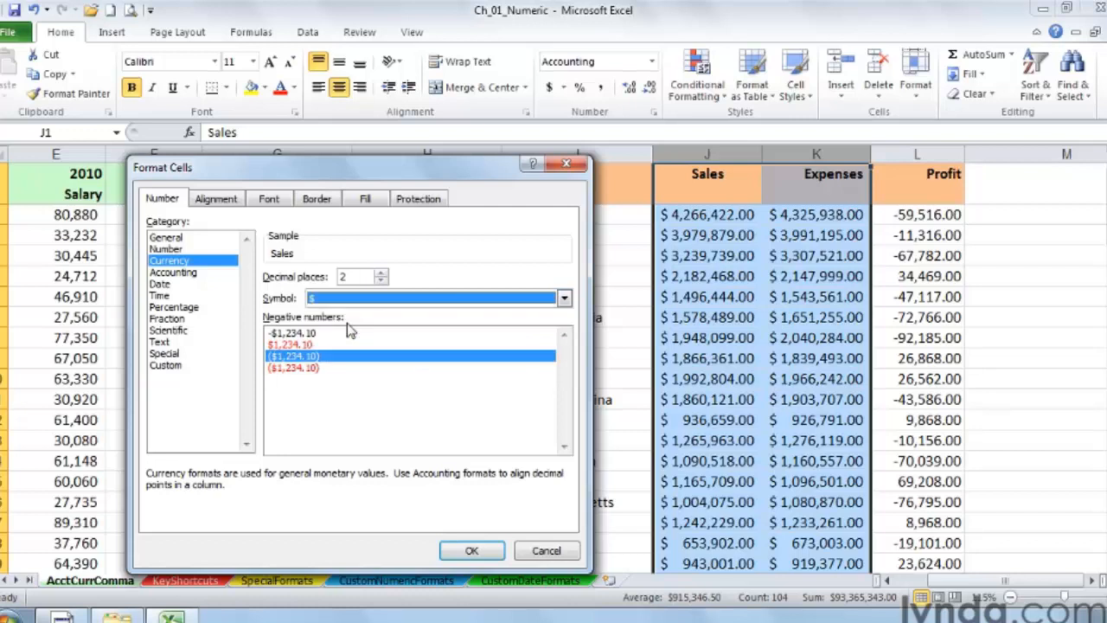
pyautogui.click(177, 249)
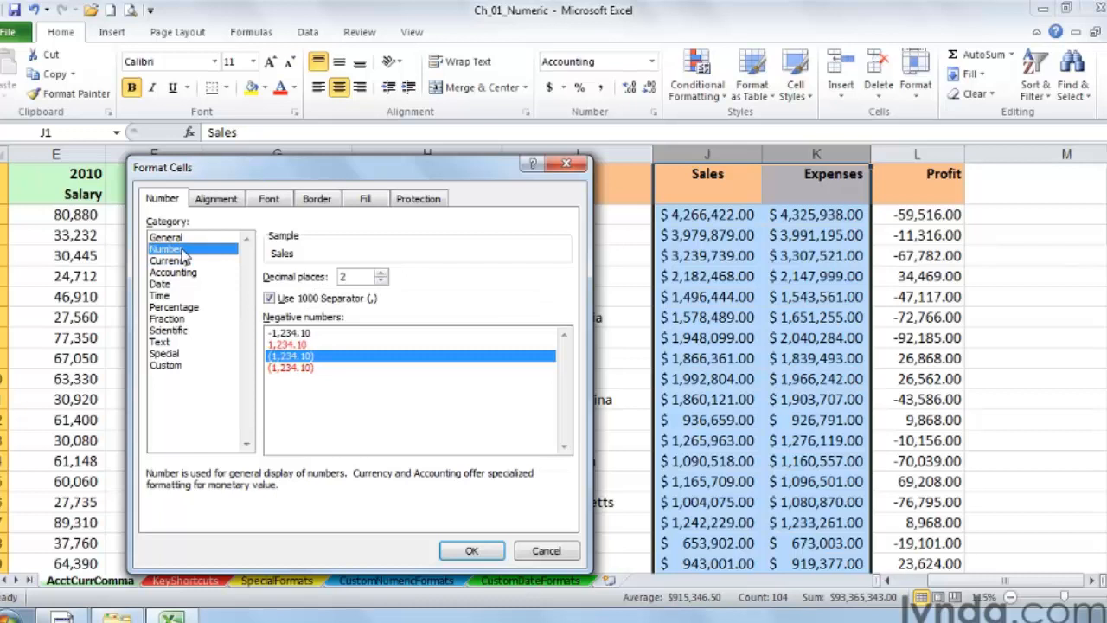
pyautogui.click(184, 260)
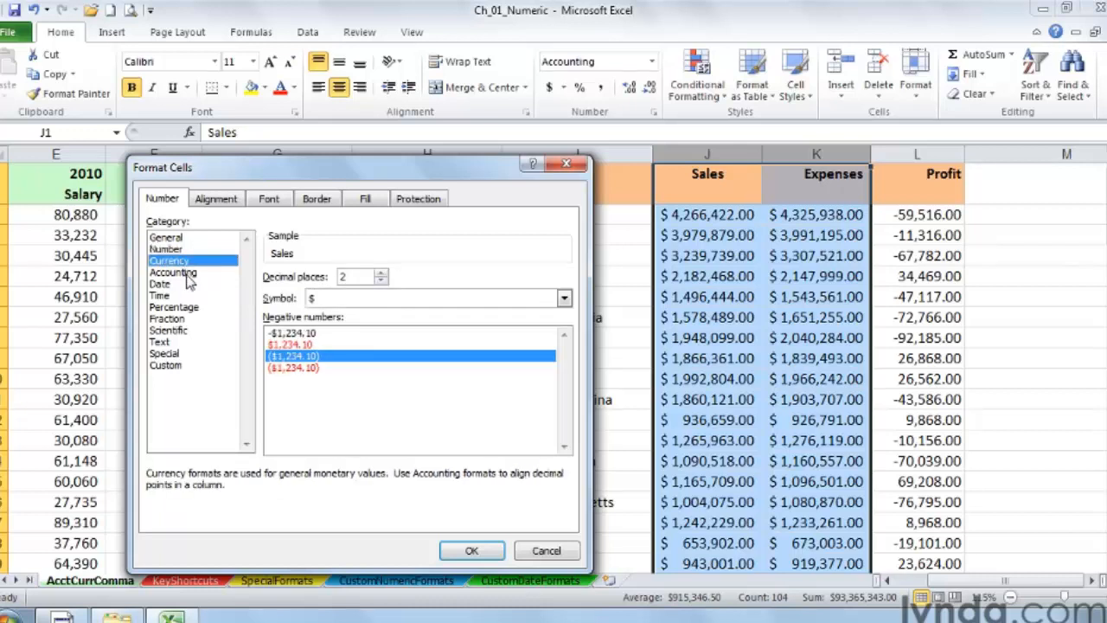
pyautogui.click(187, 274)
pyautogui.click(183, 261)
pyautogui.click(178, 250)
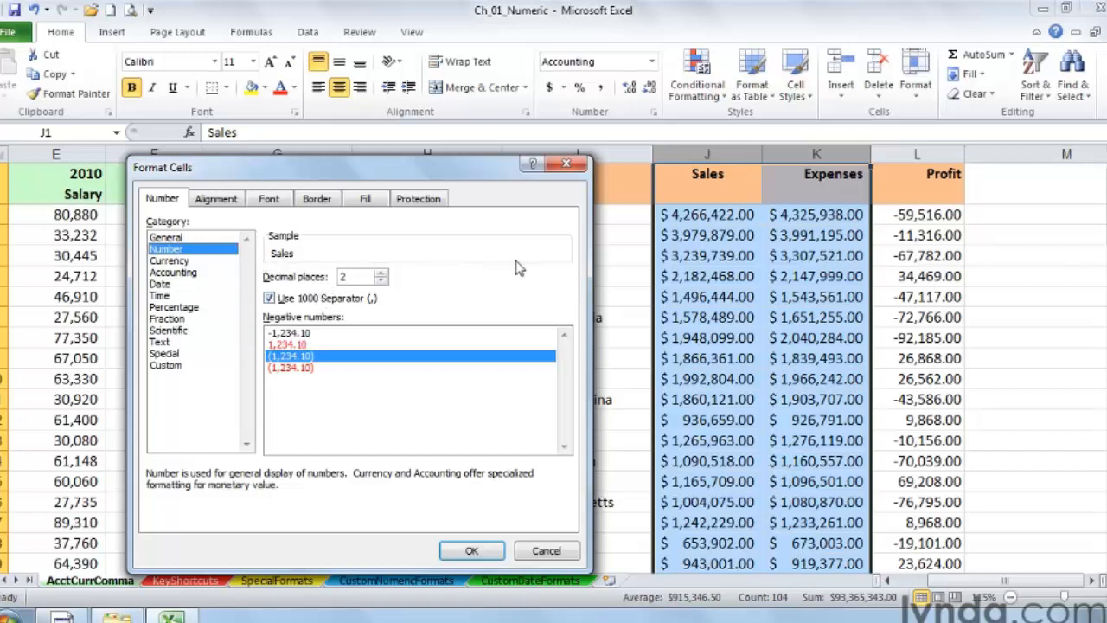
pyautogui.click(567, 165)
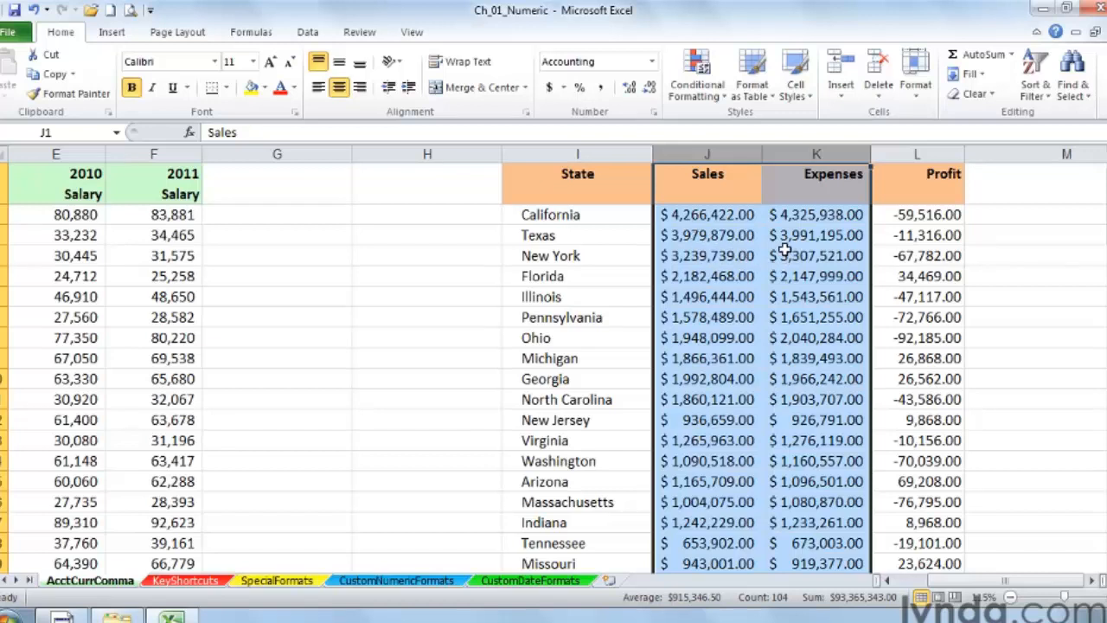
# Step: Widen the Sales and Expenses columns
pyautogui.click(728, 148)
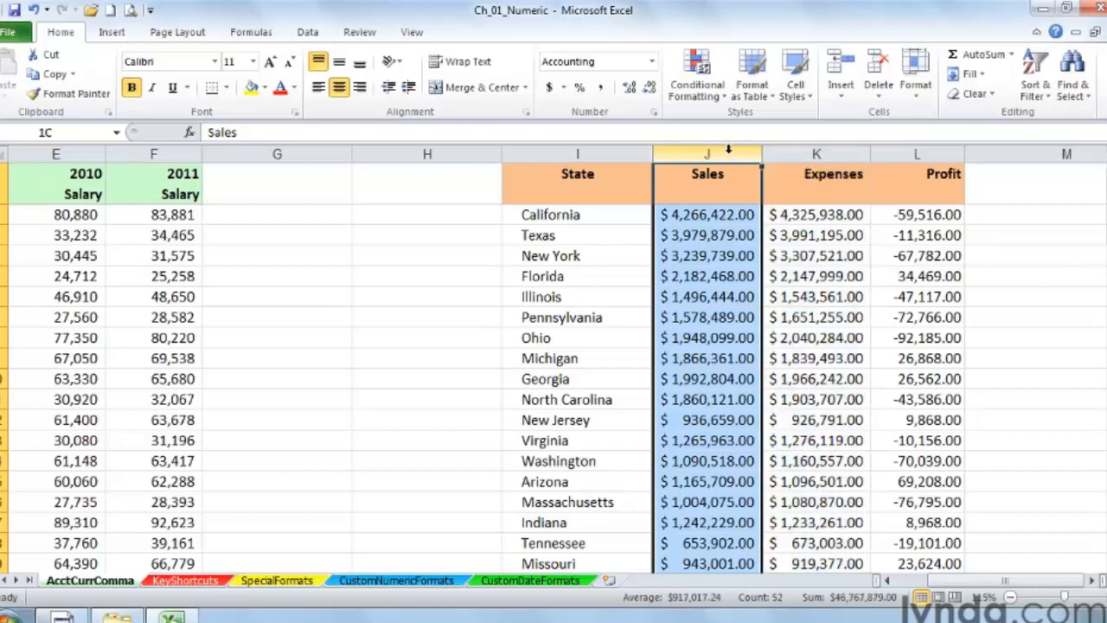
pyautogui.moveTo(727, 148); pyautogui.dragTo(813, 153)
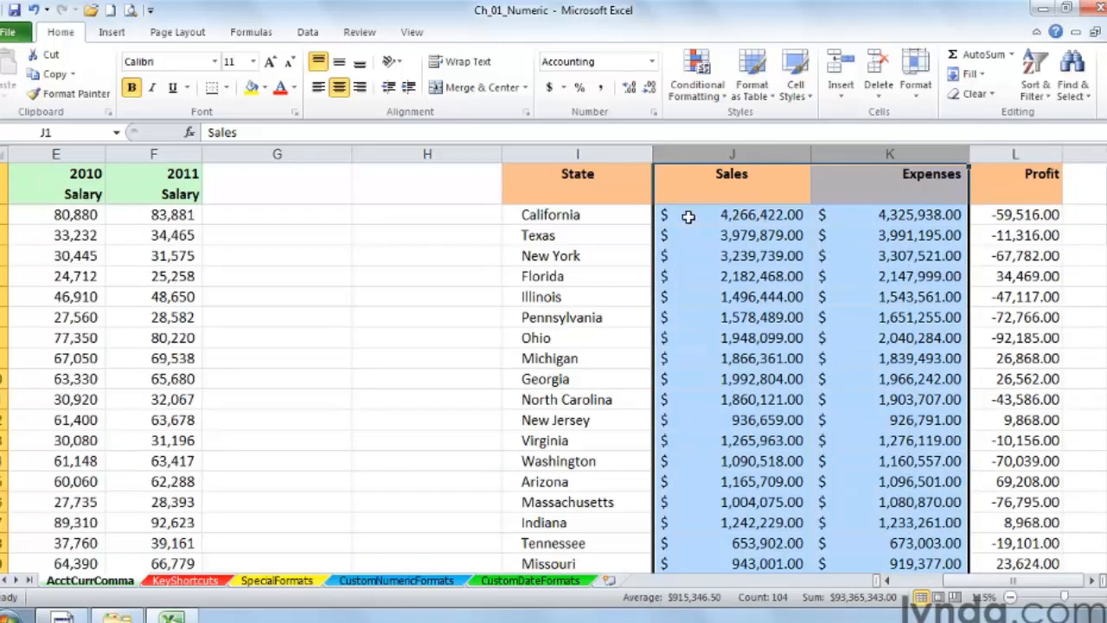
pyautogui.click(688, 215)
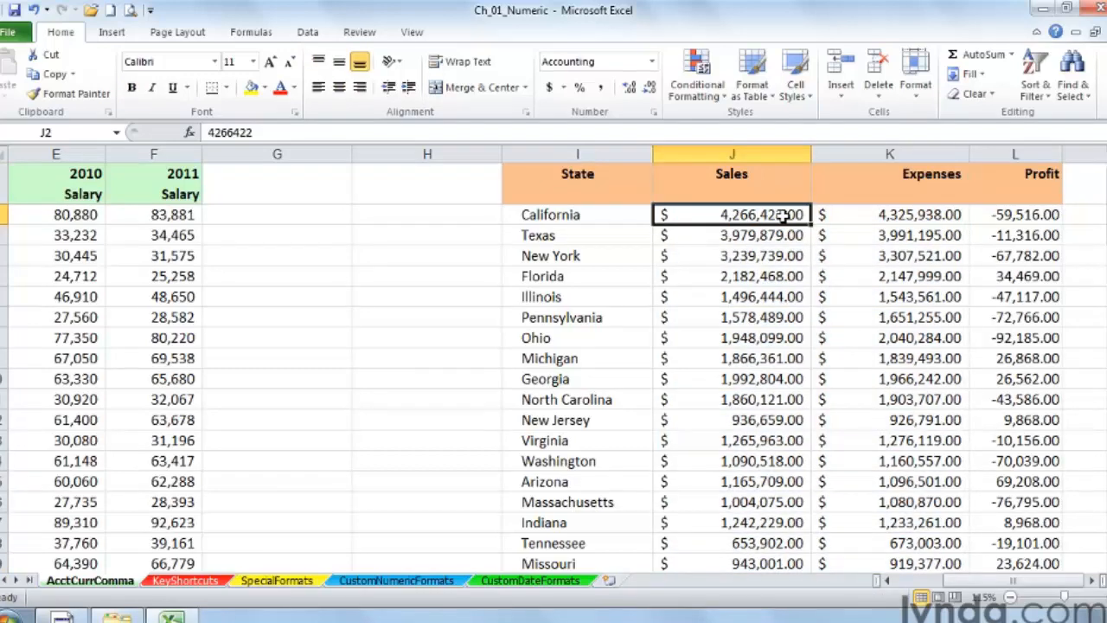
# Step: Format the Sales and Expenses columns as Currency with the $ symbol
pyautogui.moveTo(802, 151); pyautogui.dragTo(841, 151)
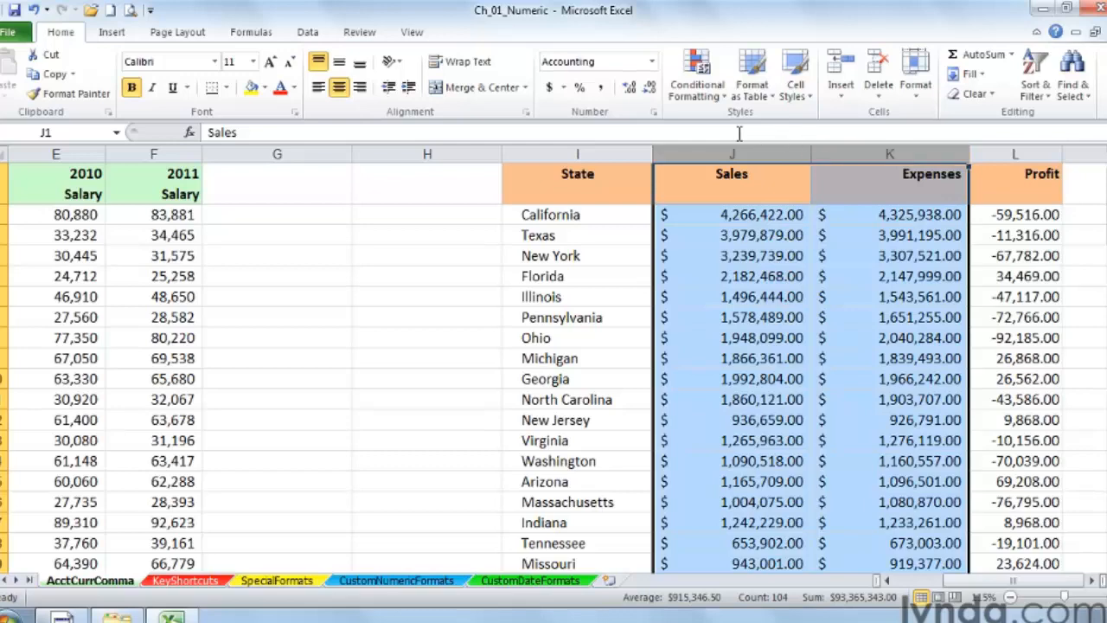
pyautogui.click(655, 115)
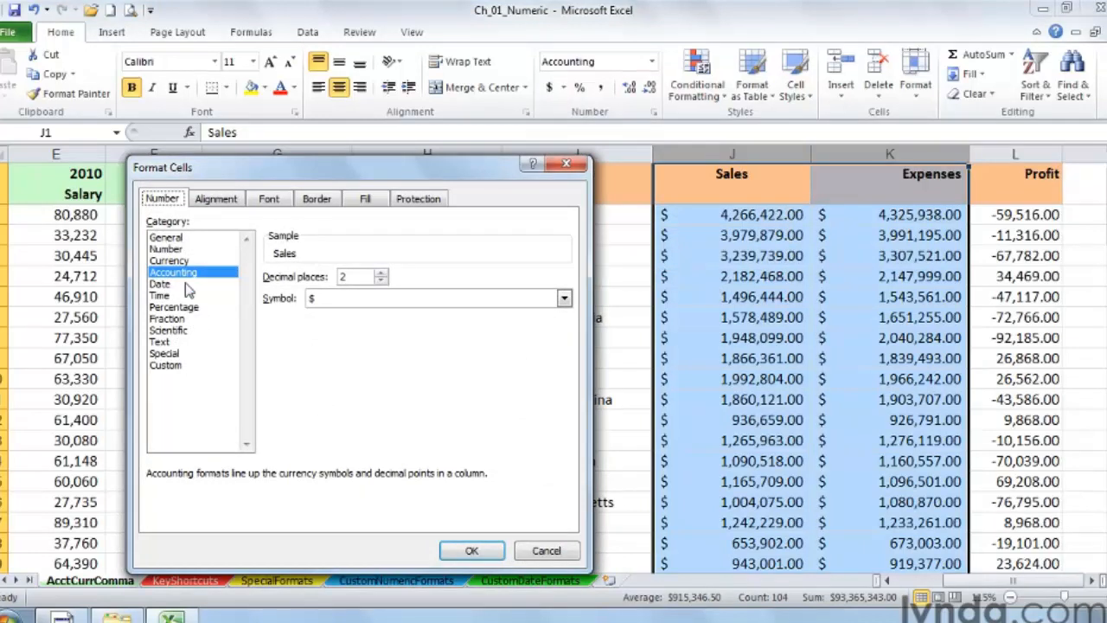
pyautogui.click(170, 260)
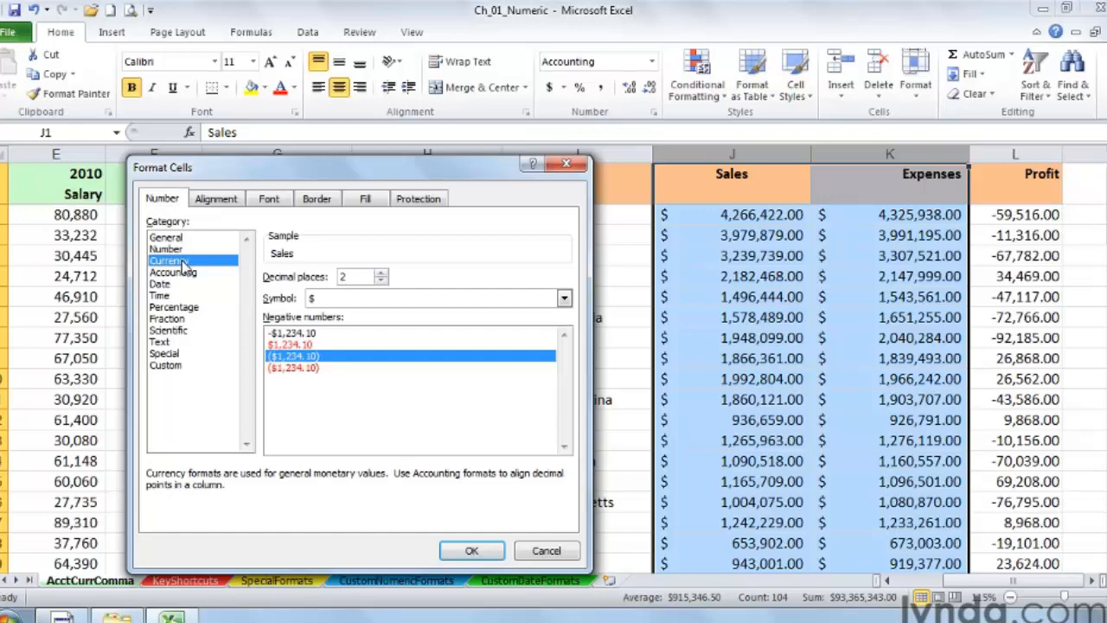
pyautogui.click(471, 551)
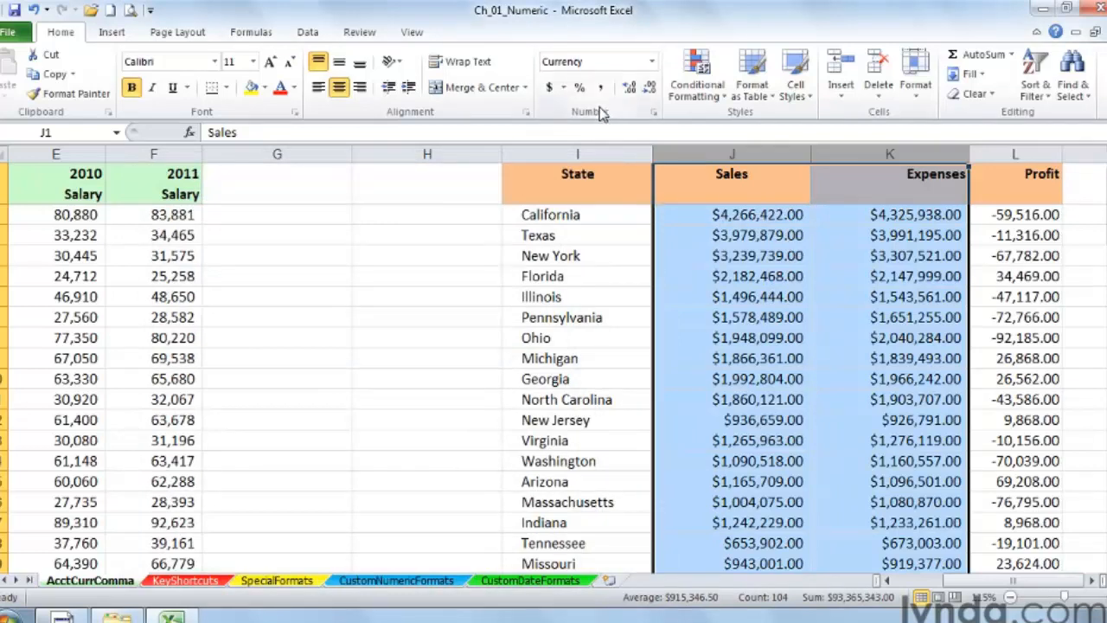
# Step: Apply Comma Style to the Sales and Expenses columns and decrease their decimal places to none
pyautogui.moveTo(729, 153); pyautogui.dragTo(826, 153)
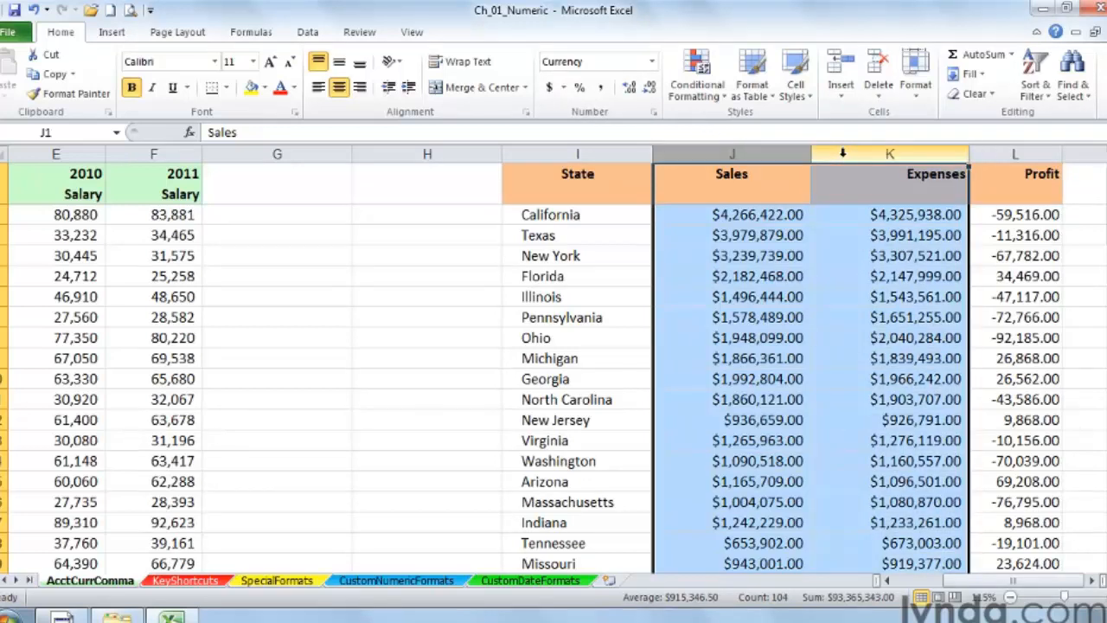
pyautogui.click(550, 87)
pyautogui.click(601, 88)
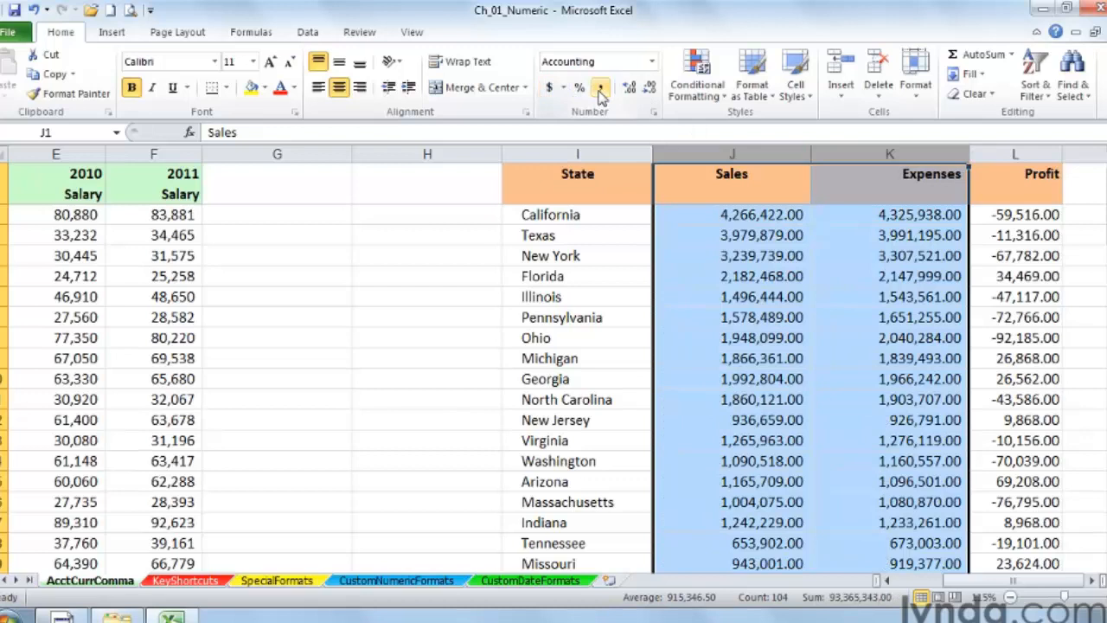
pyautogui.click(649, 89)
pyautogui.click(648, 90)
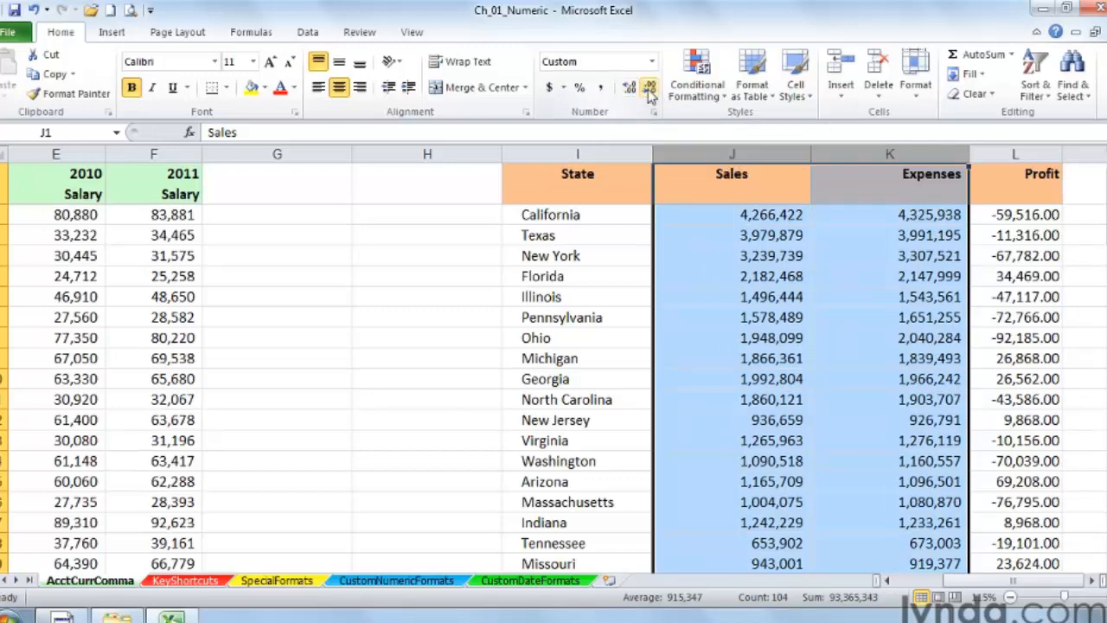
# Step: Reformat the Profit column as Currency with no symbol and the -1,234.10 negative number style
pyautogui.click(996, 155)
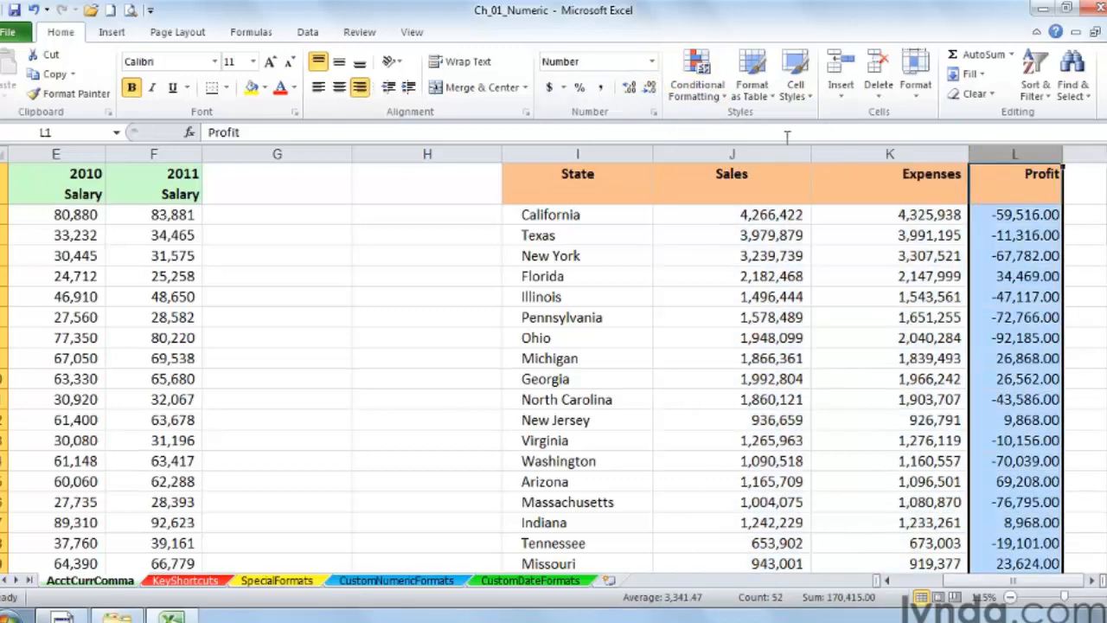
pyautogui.click(601, 89)
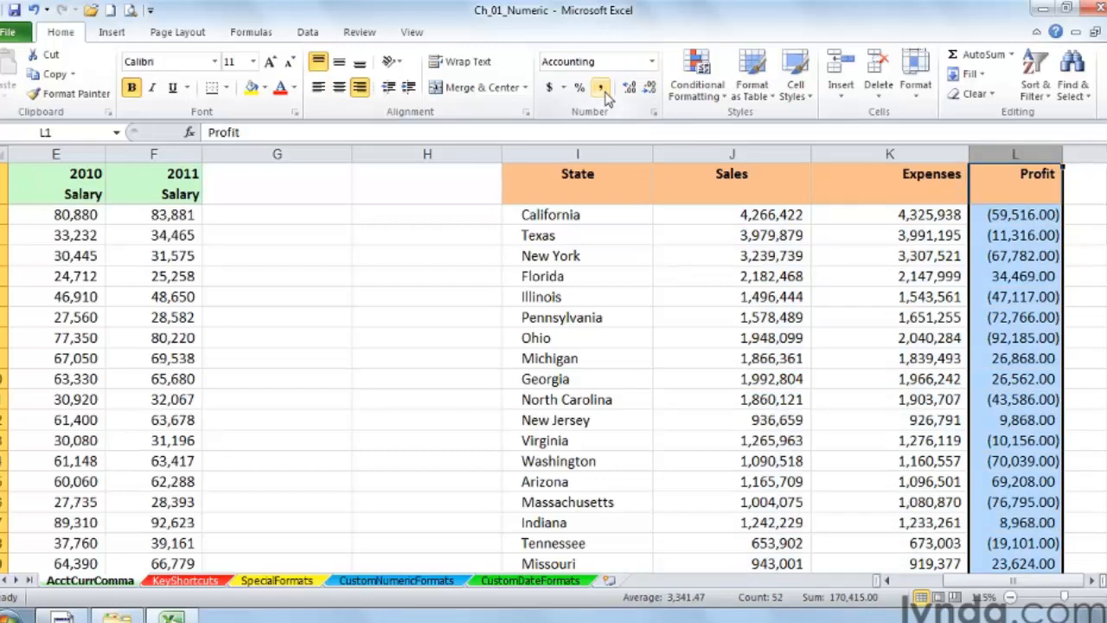
pyautogui.rightClick(1000, 152)
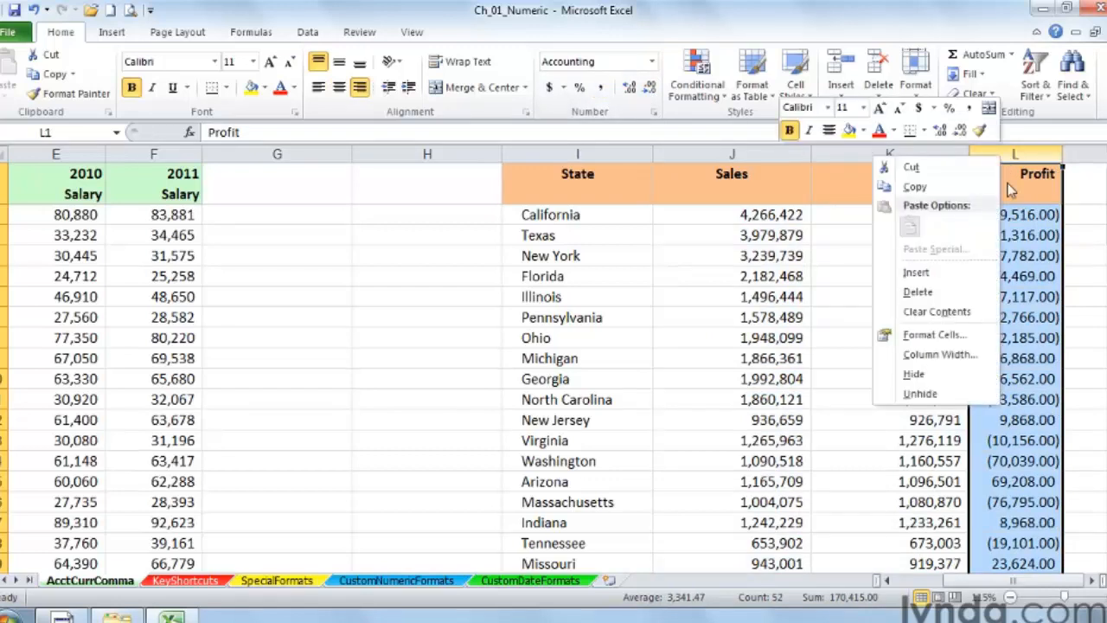
pyautogui.click(924, 337)
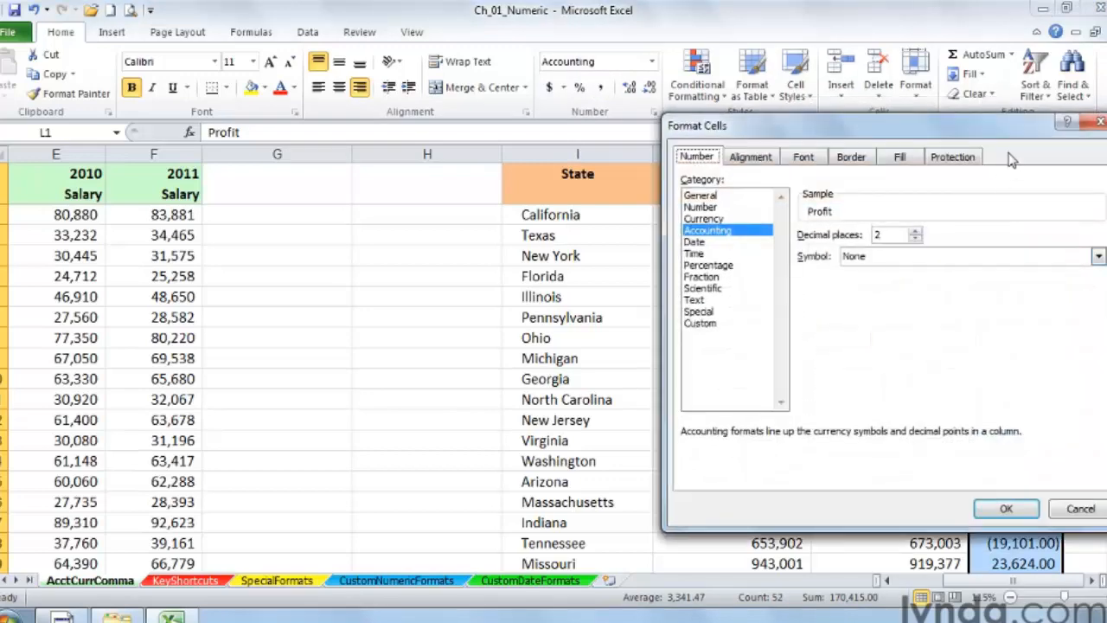
pyautogui.moveTo(973, 135); pyautogui.dragTo(785, 162)
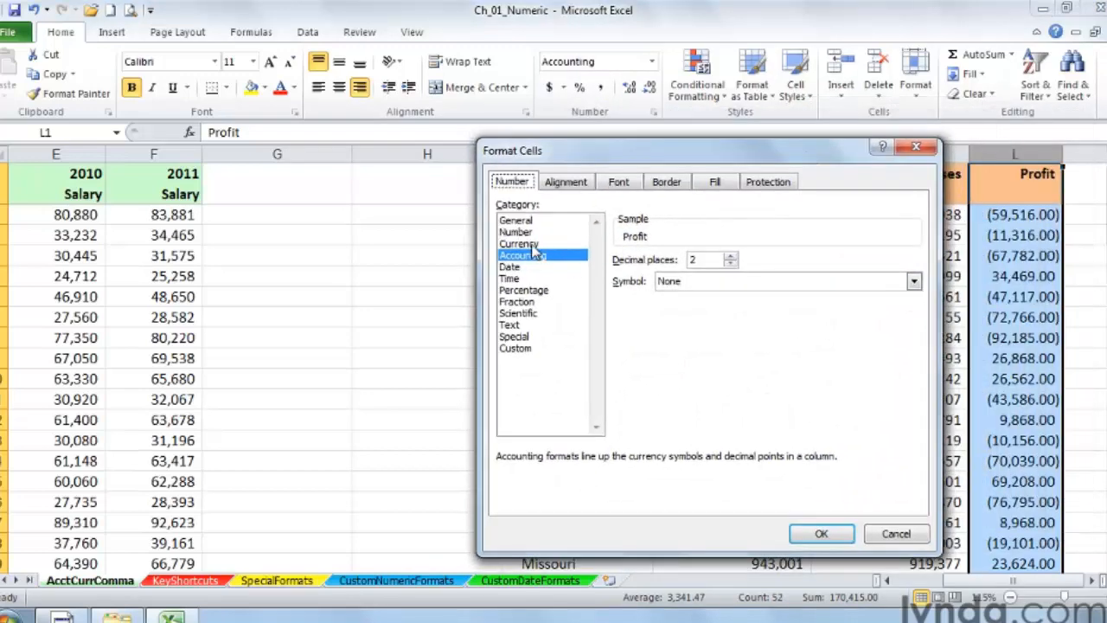
pyautogui.click(534, 245)
pyautogui.click(655, 317)
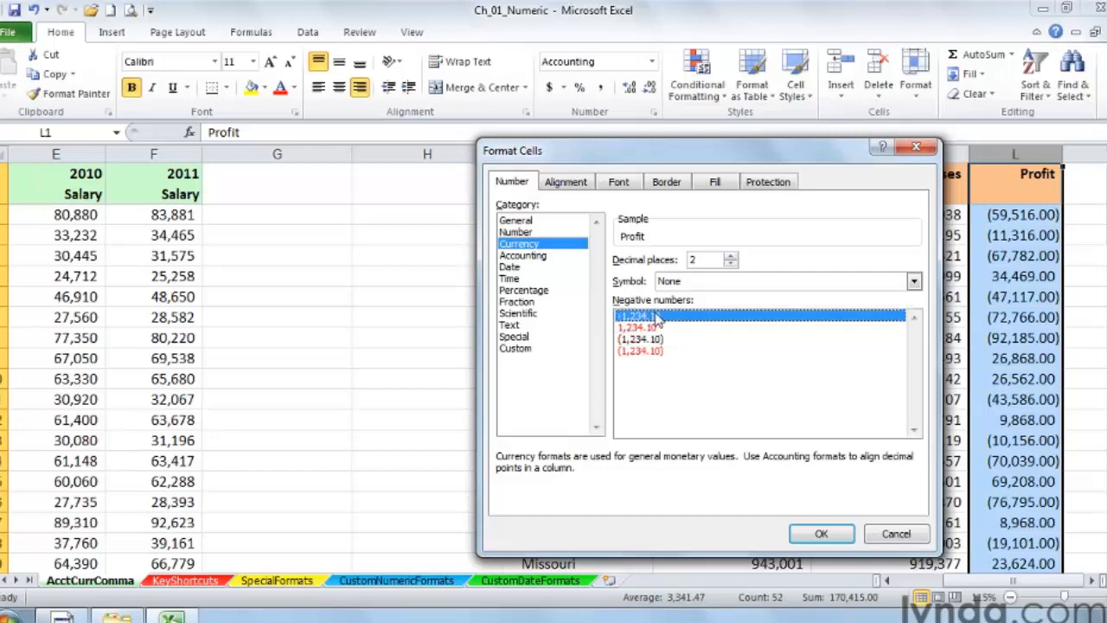
pyautogui.click(822, 530)
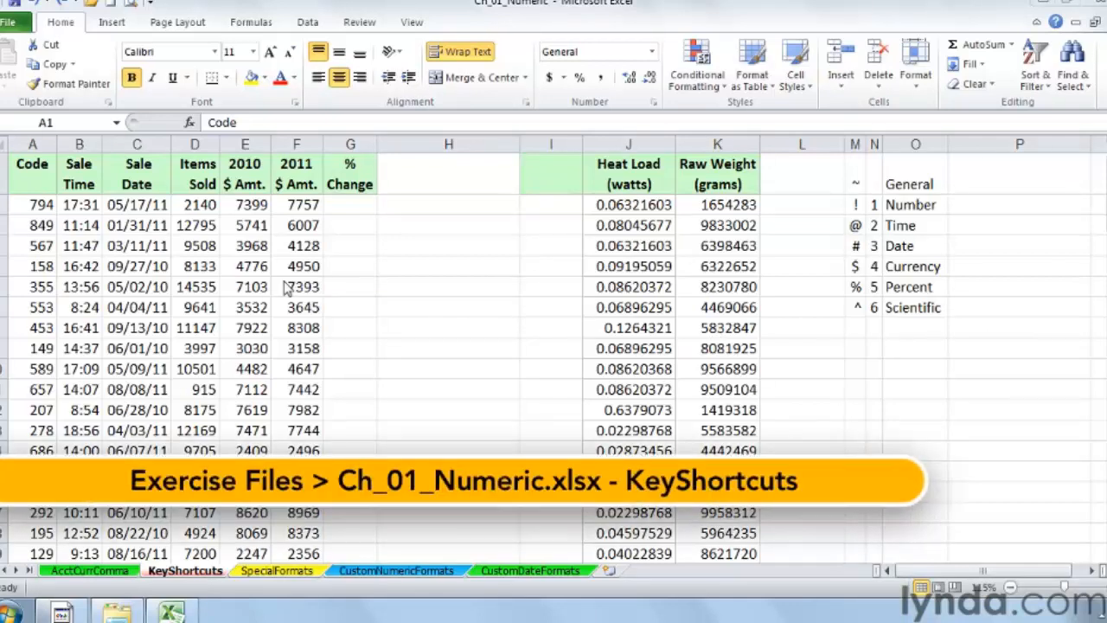
# Step: Apply the Time format to the Sale Time column using its keyboard shortcut
pyautogui.click(77, 172)
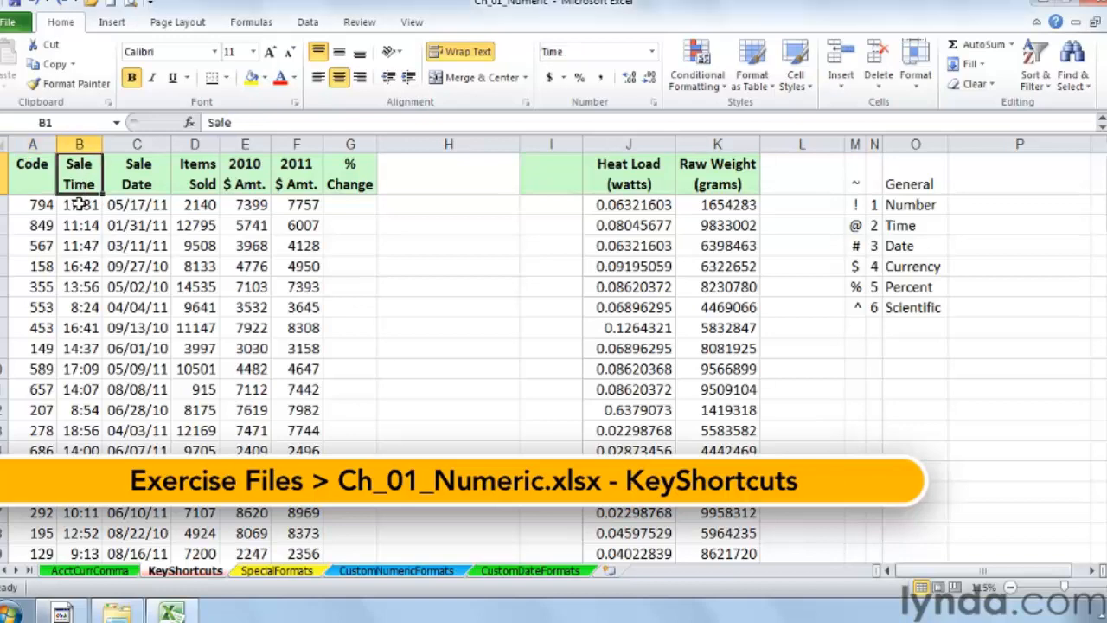
pyautogui.click(79, 204)
pyautogui.click(76, 225)
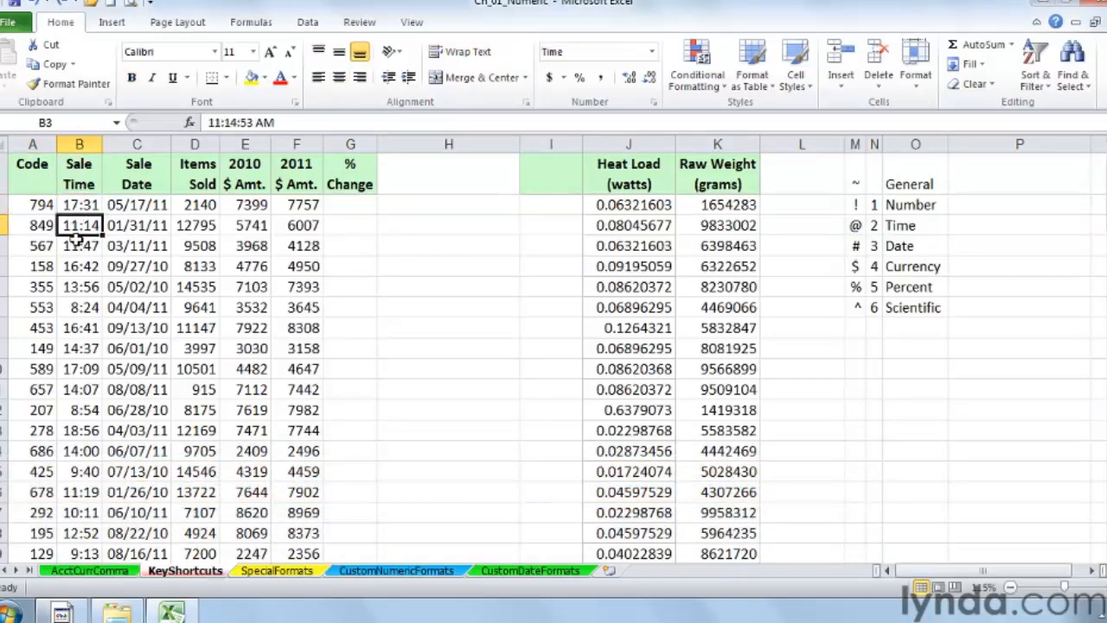
pyautogui.click(76, 245)
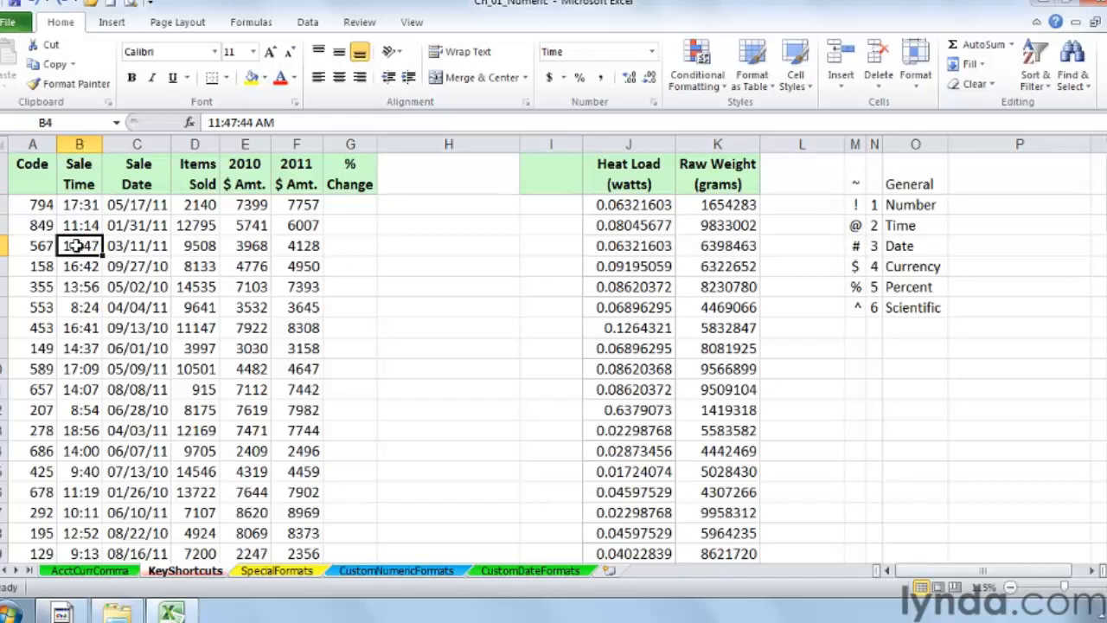
pyautogui.click(81, 143)
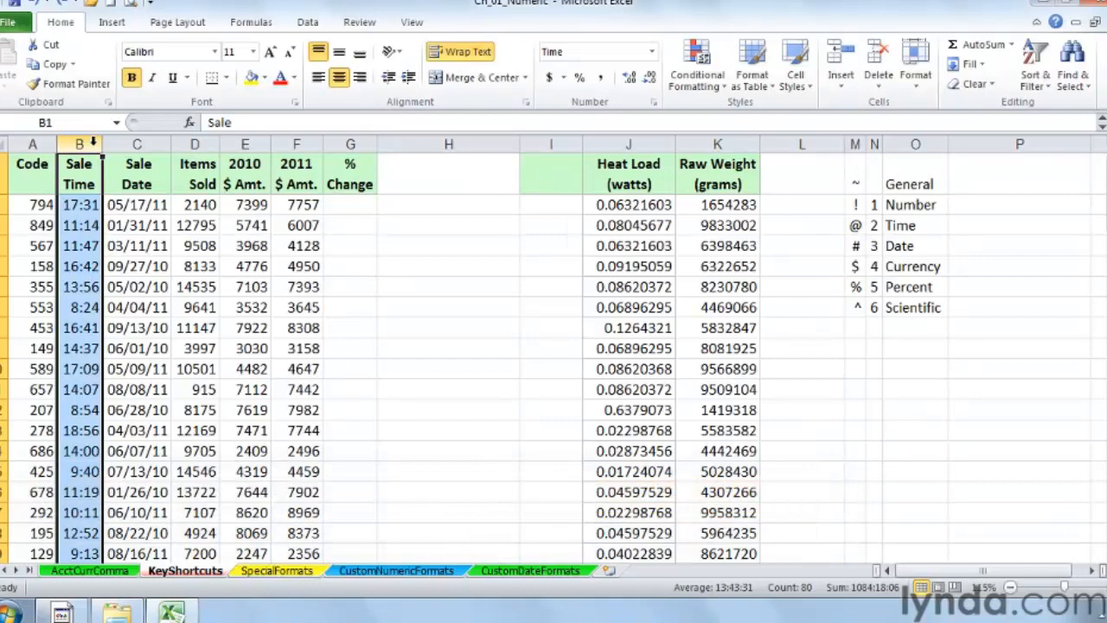
pyautogui.hotkey('ctrl', 'shift', '2')
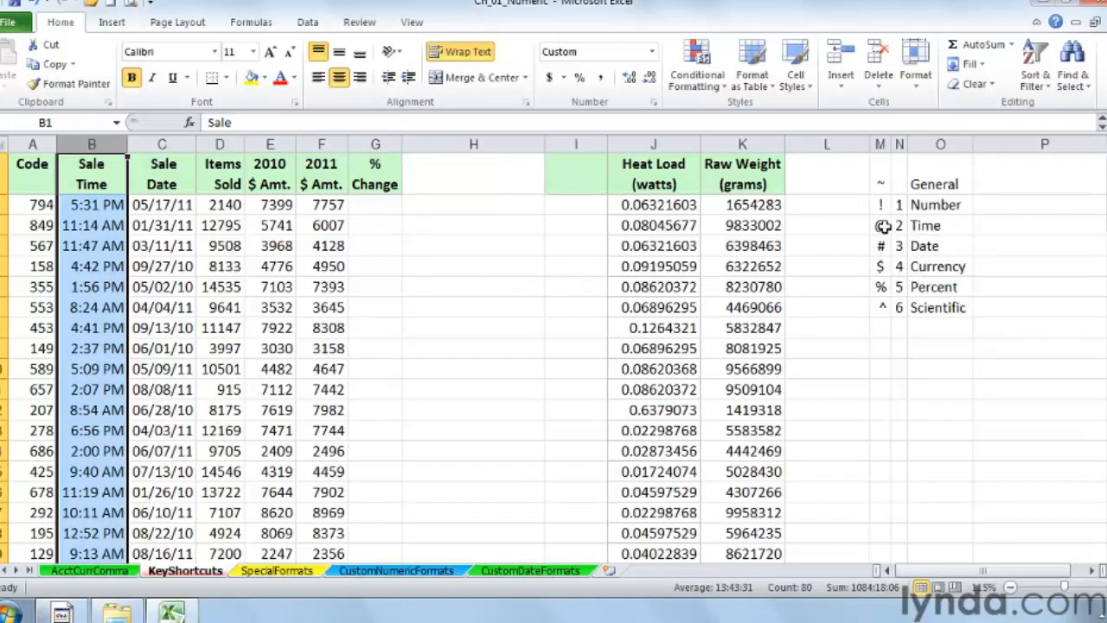
# Step: Apply the Date format to the Sale Date column using its keyboard shortcut
pyautogui.moveTo(882, 225); pyautogui.dragTo(923, 225)
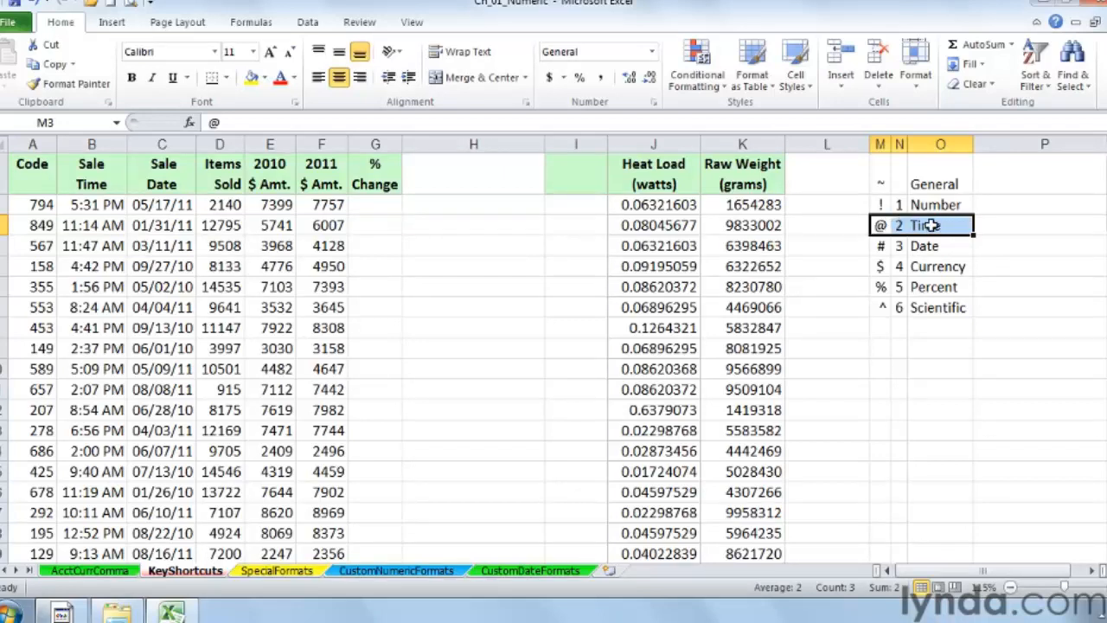
pyautogui.click(936, 226)
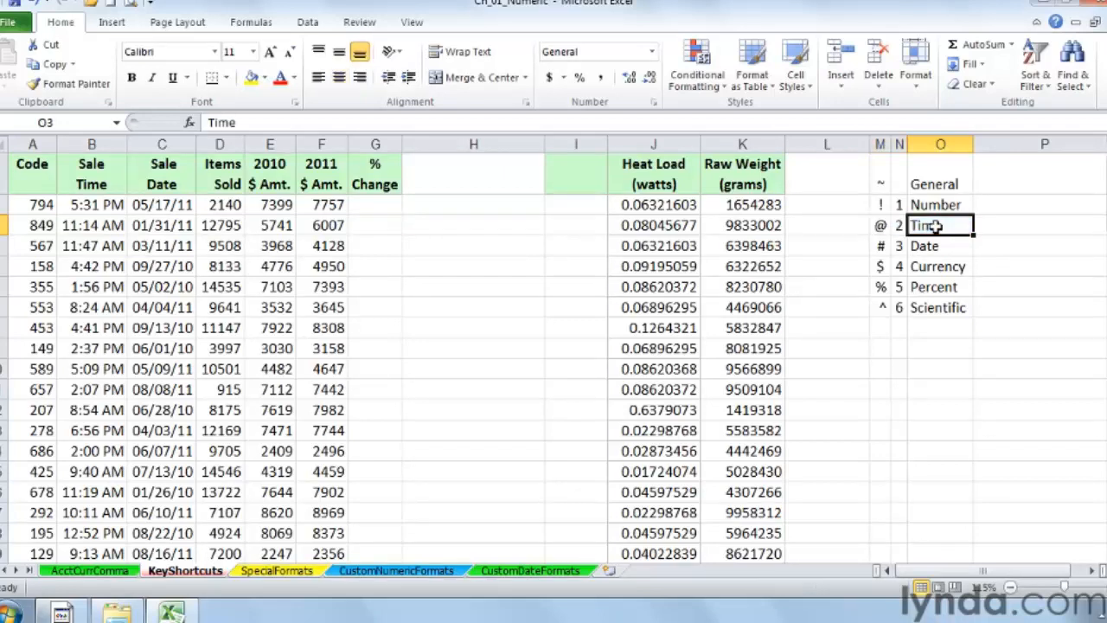
pyautogui.moveTo(880, 225); pyautogui.dragTo(894, 225)
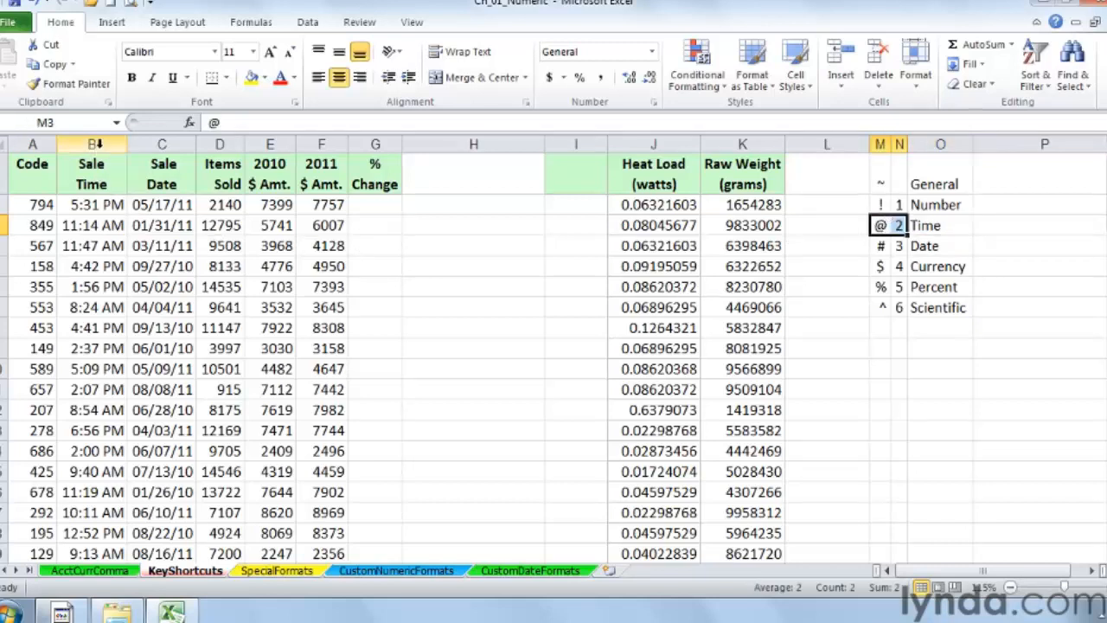
pyautogui.click(93, 144)
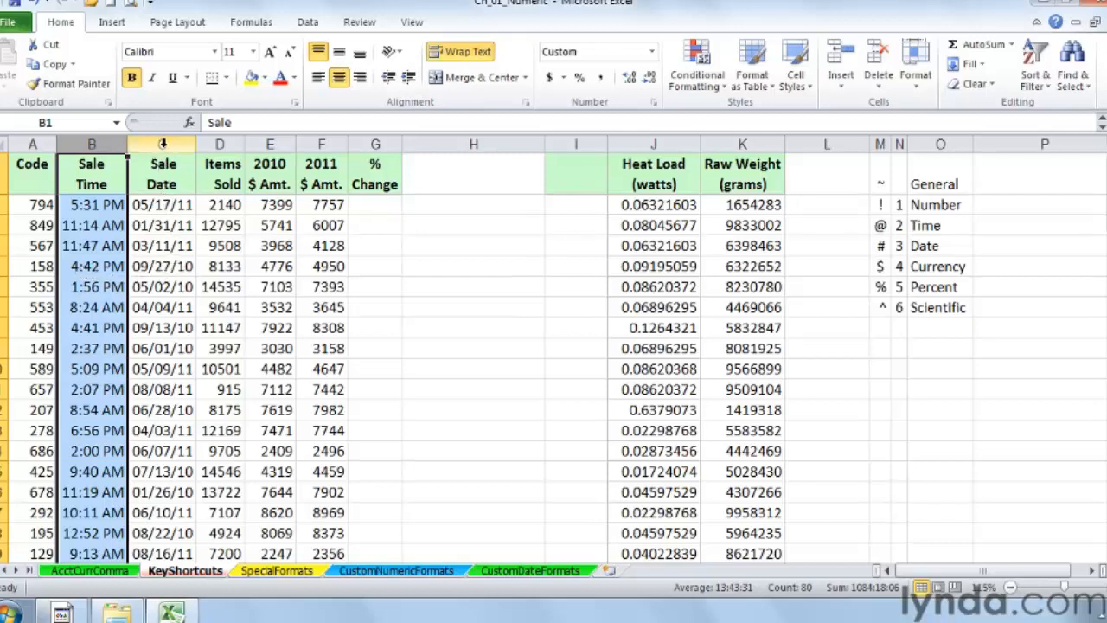
pyautogui.click(162, 143)
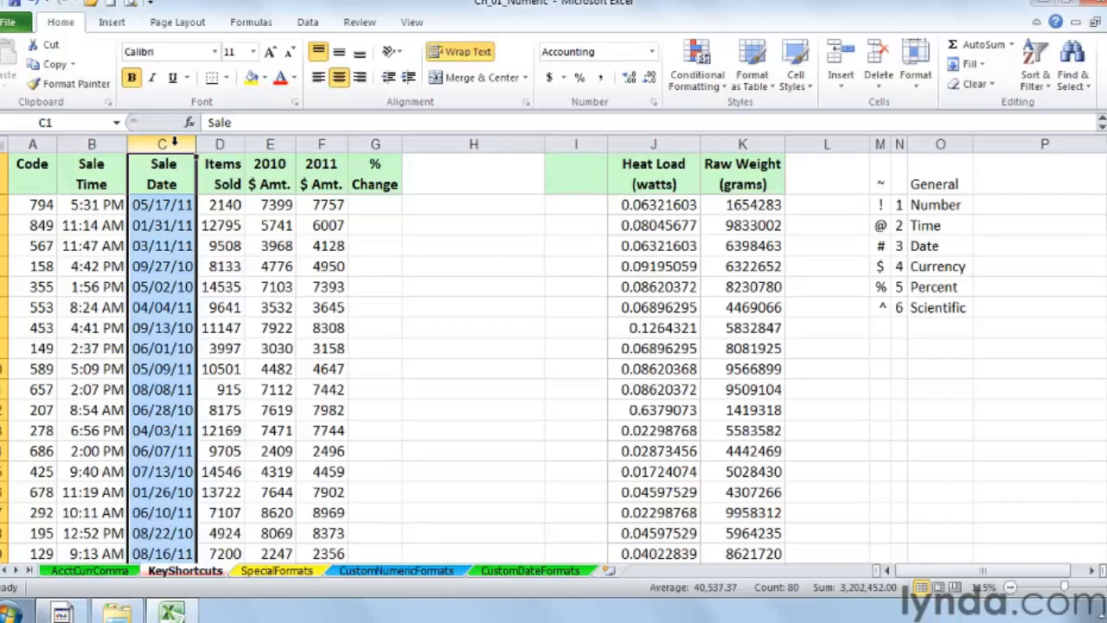
pyautogui.hotkey('ctrl', 'shift', '#')
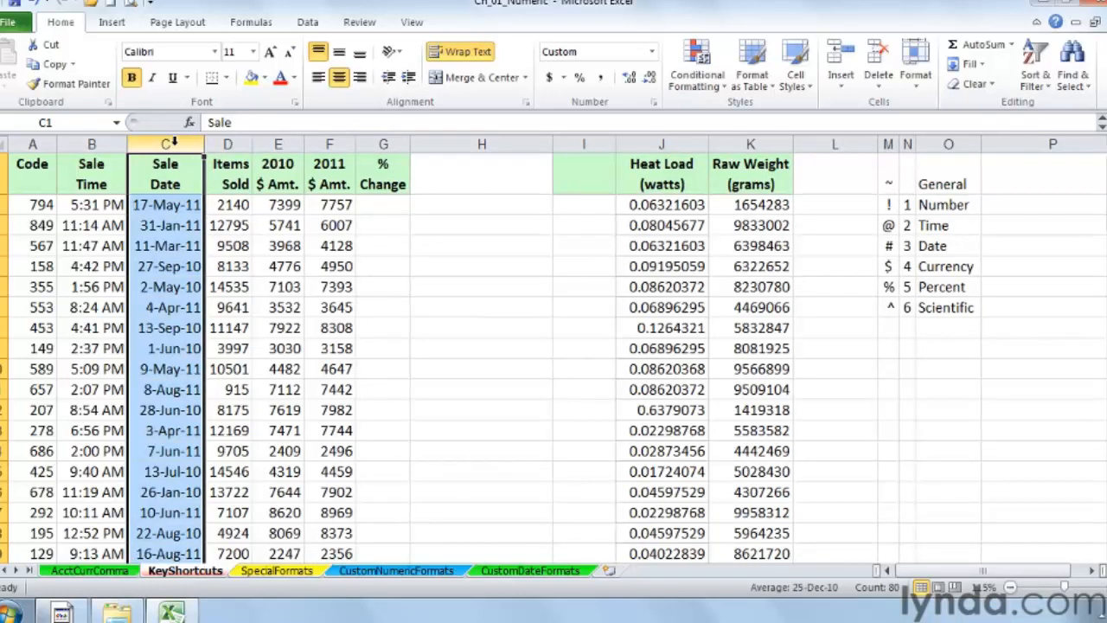
pyautogui.click(169, 225)
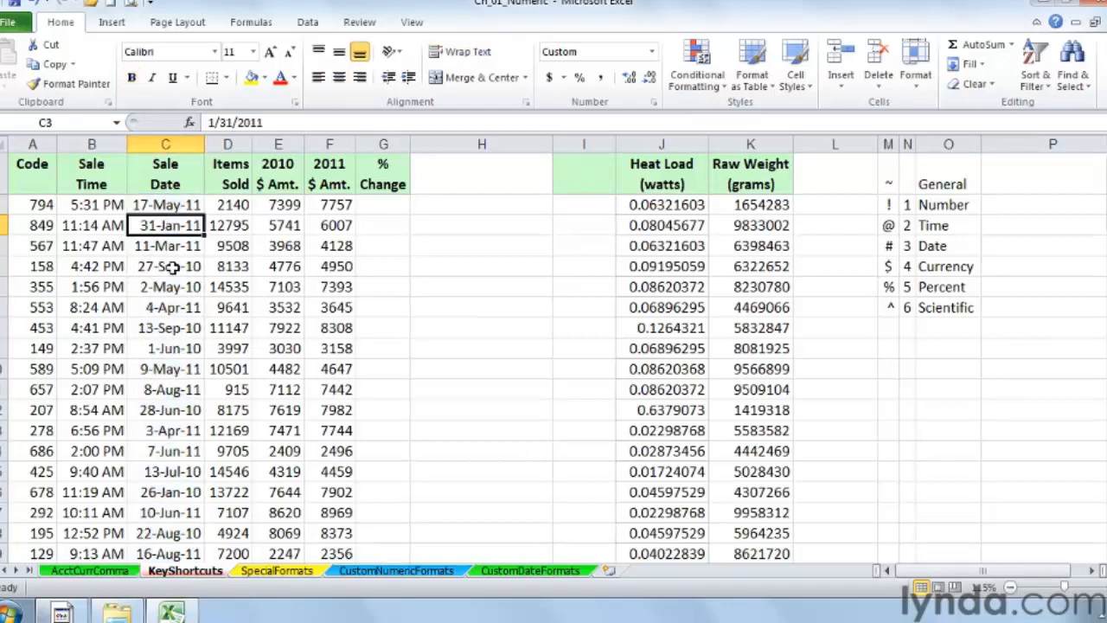
# Step: Apply Comma Style to the Items Sold column, then reset it to the General format
pyautogui.click(231, 144)
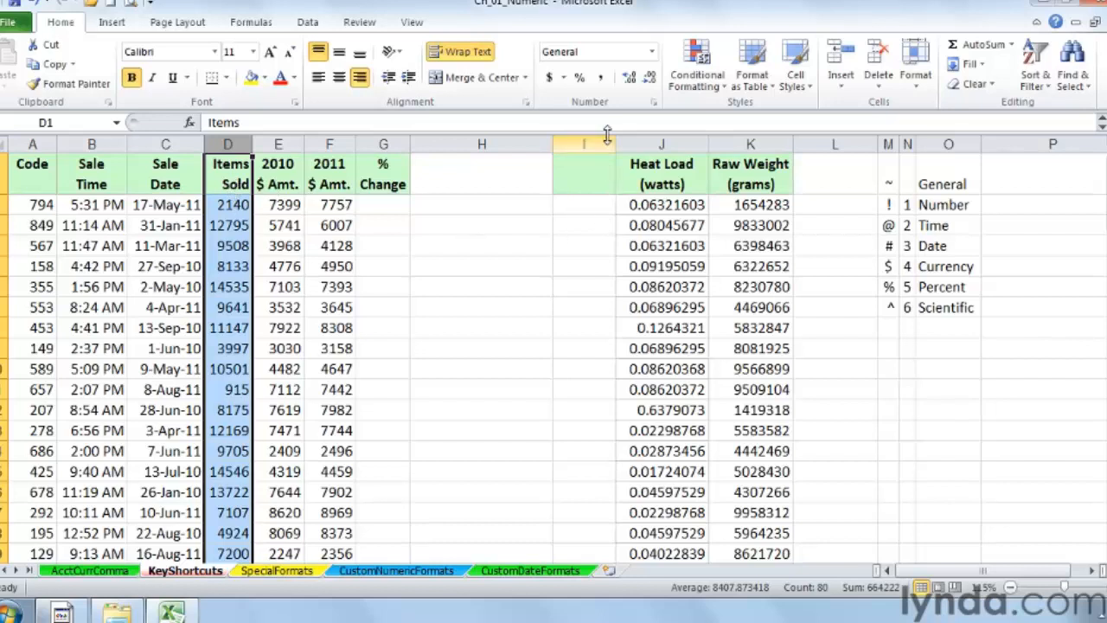
pyautogui.click(603, 80)
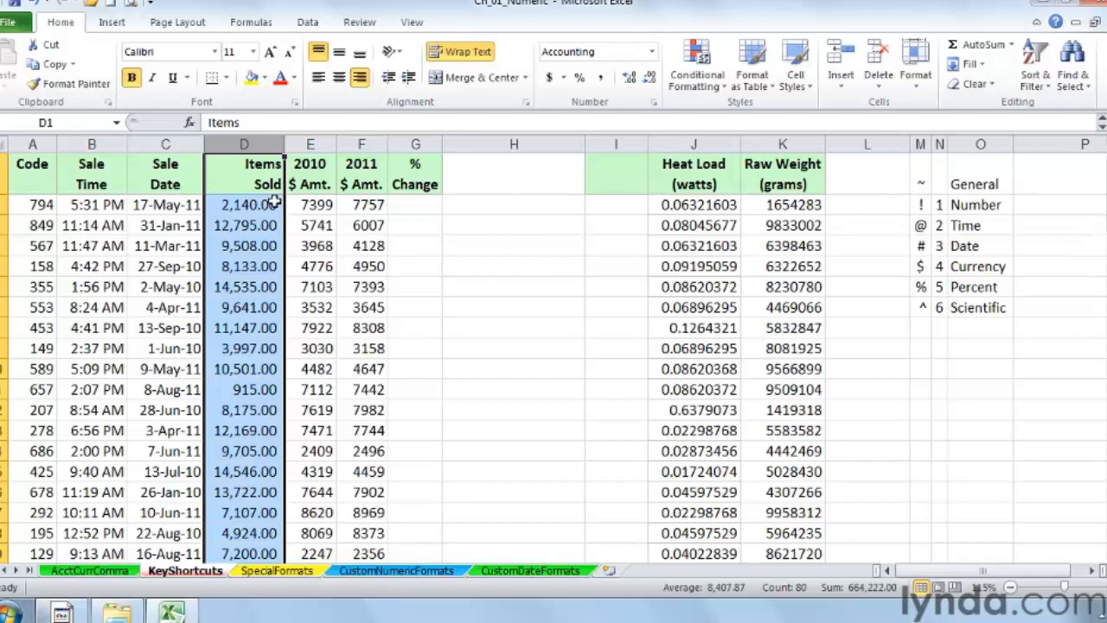
pyautogui.hotkey('ctrl', 'shift', '~')
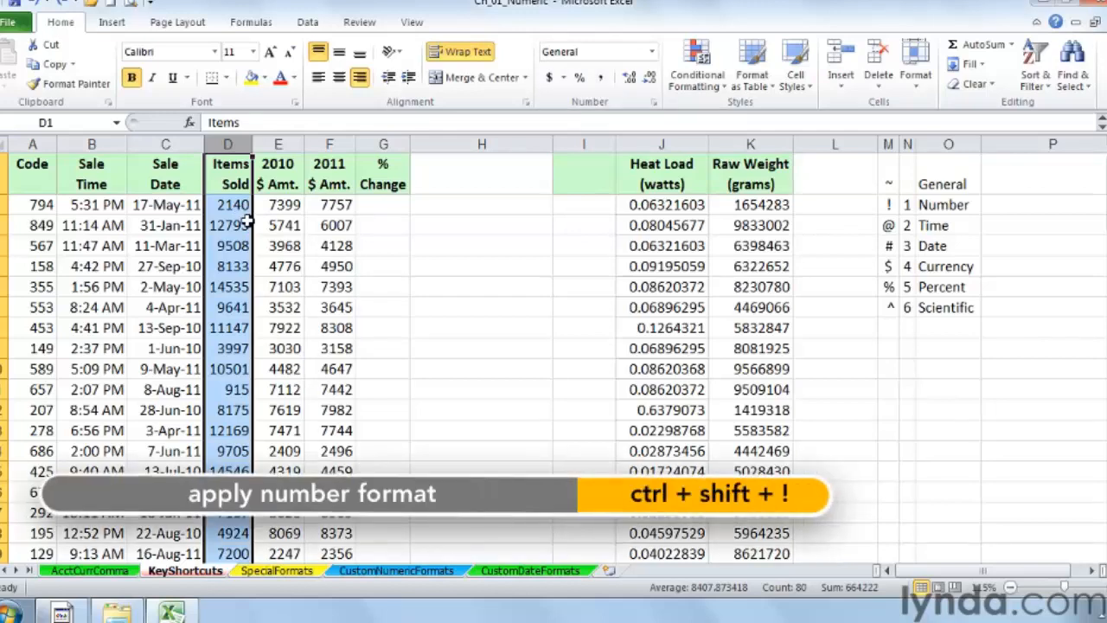
# Step: Apply the Number format to the Items Sold column, then try Comma Style and undo it
pyautogui.hotkey('ctrl', 'shift', '1')
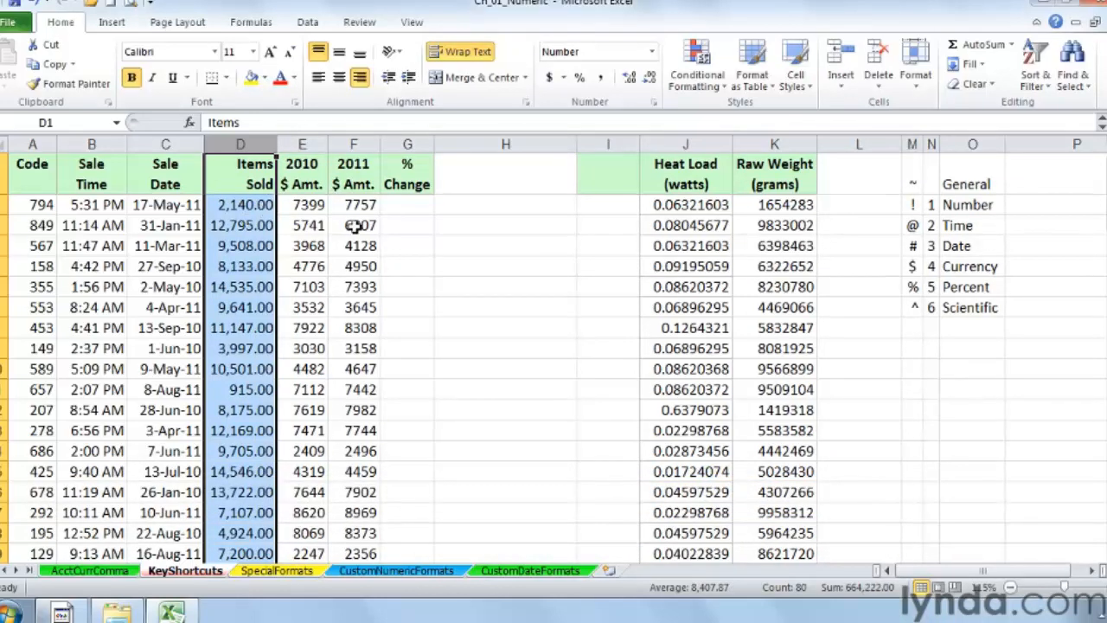
pyautogui.click(604, 80)
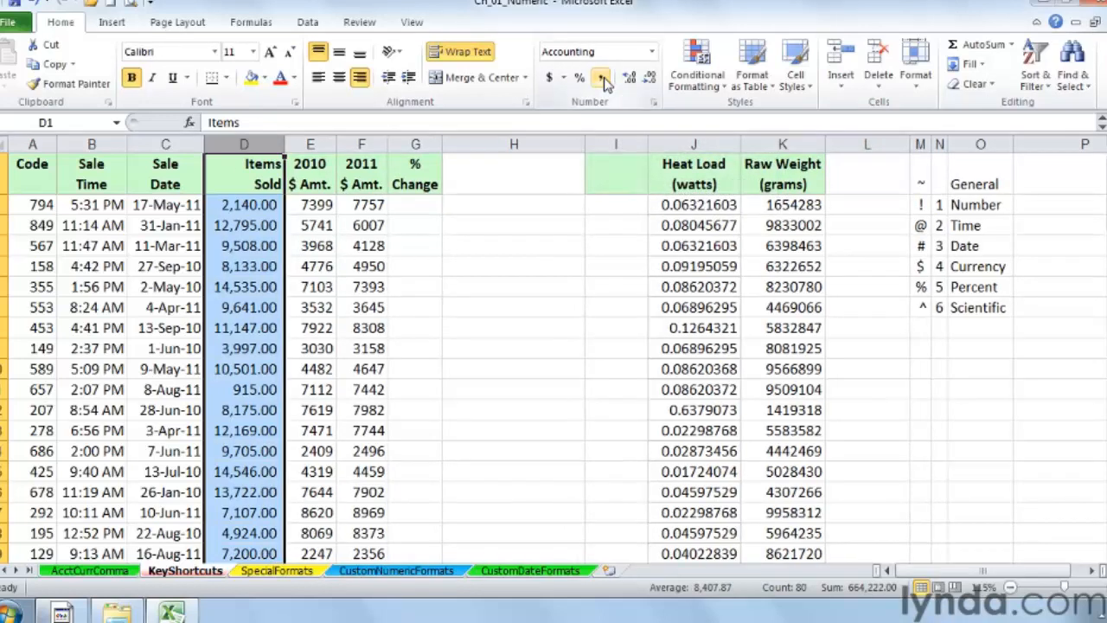
pyautogui.hotkey('ctrl', 'z')
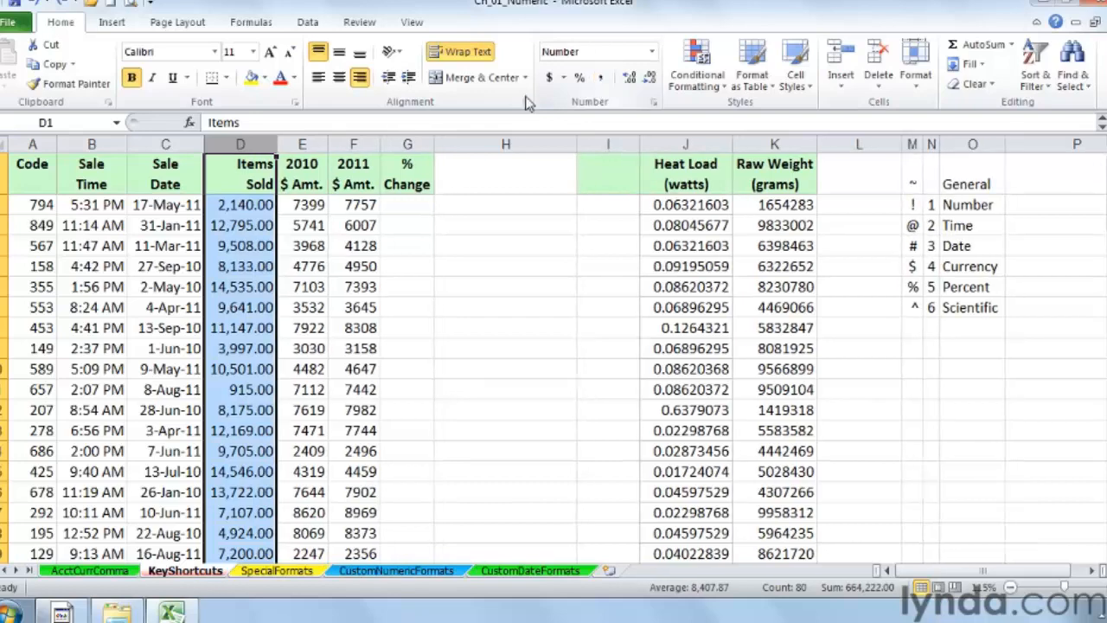
# Step: Change the first Items Sold value to -2140
pyautogui.doubleClick(219, 205)
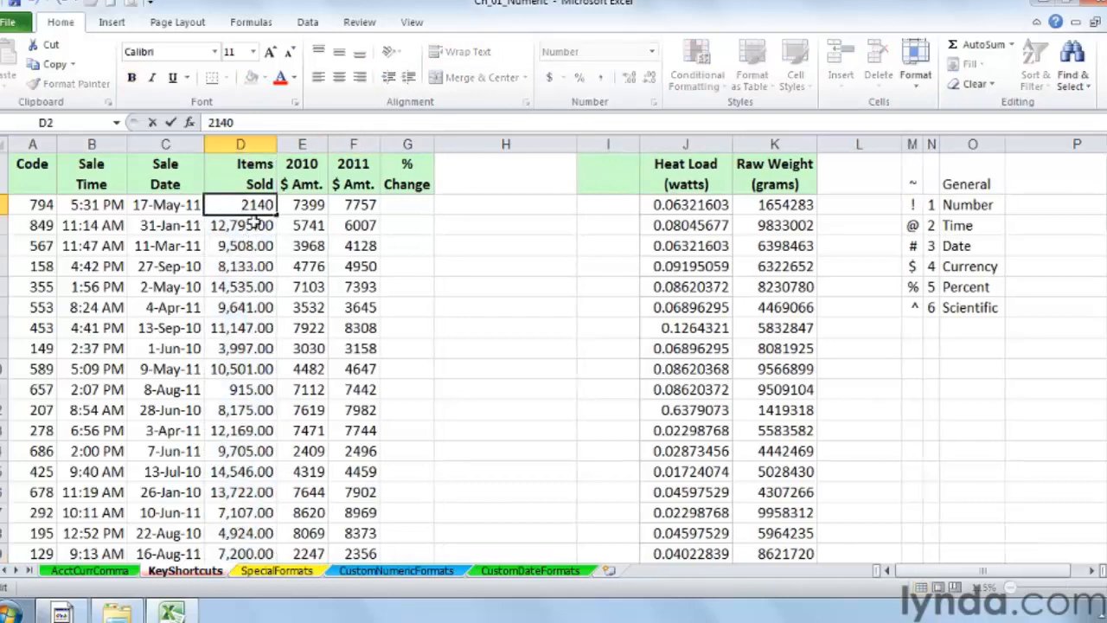
pyautogui.write('-')
pyautogui.press('Return')
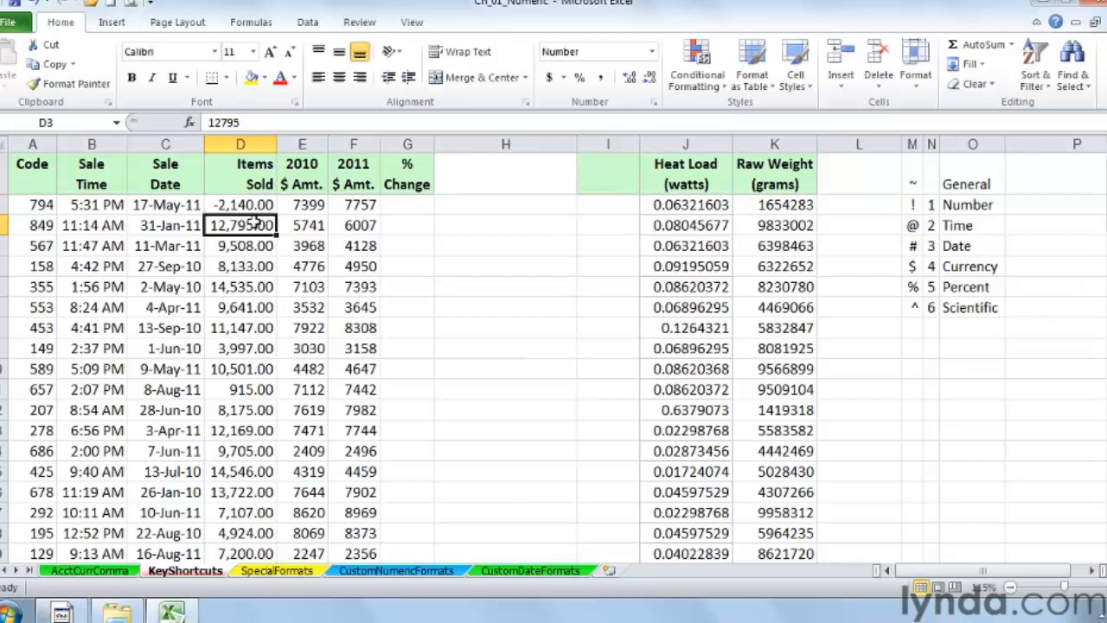
# Step: Apply Comma Style to the Items Sold column
pyautogui.click(246, 144)
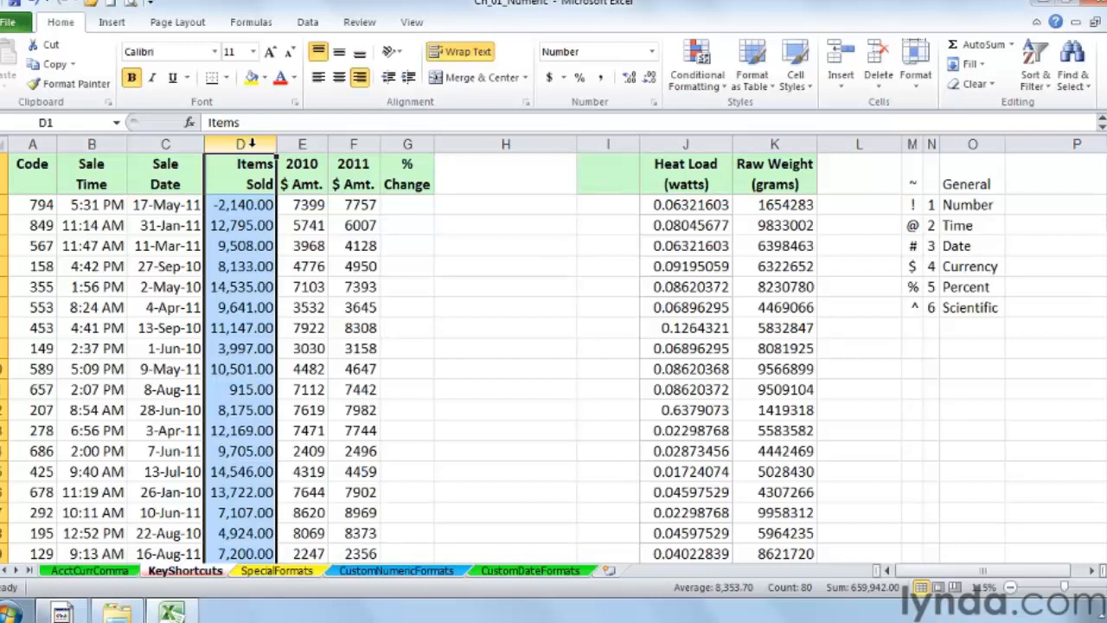
pyautogui.click(601, 78)
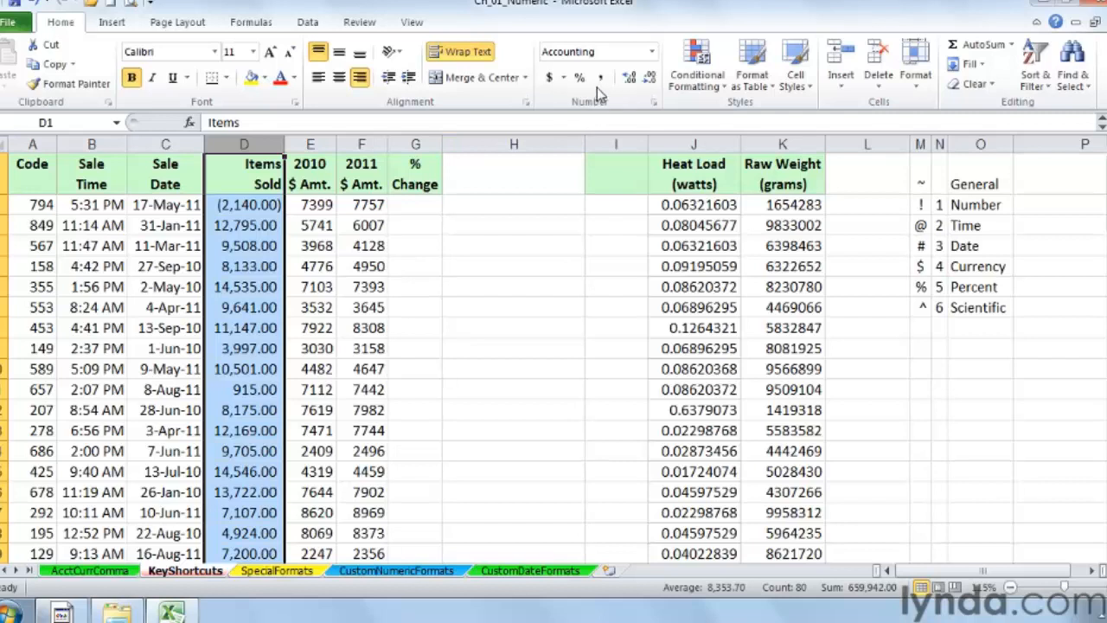
pyautogui.click(250, 205)
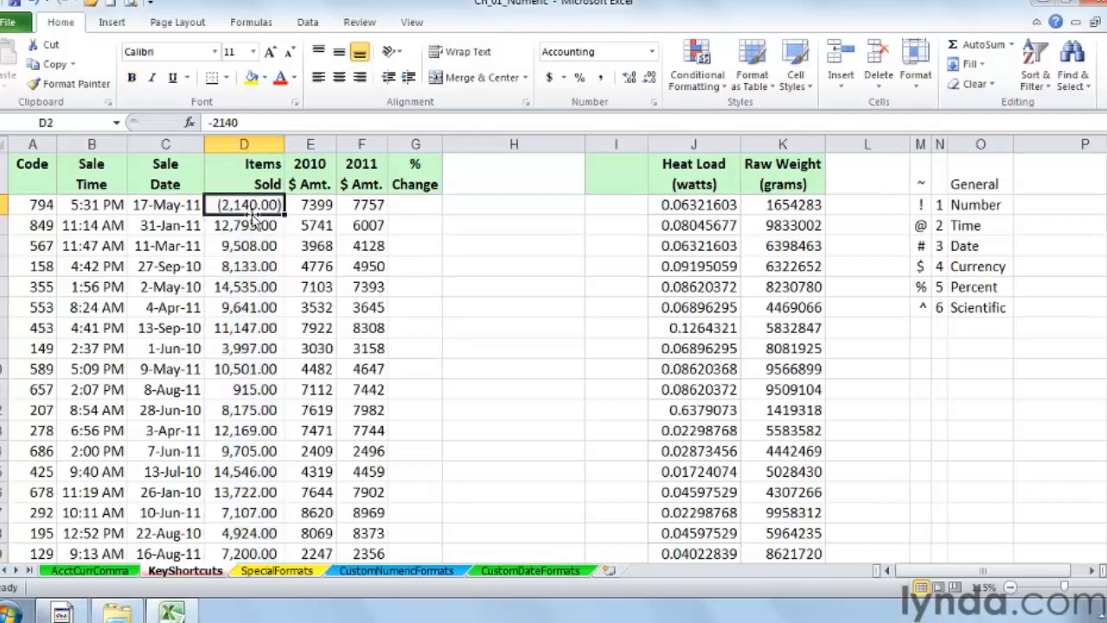
# Step: Apply the Accounting format to the 2010 and 2011 $ Amt. columns and widen both columns
pyautogui.moveTo(314, 144); pyautogui.dragTo(362, 143)
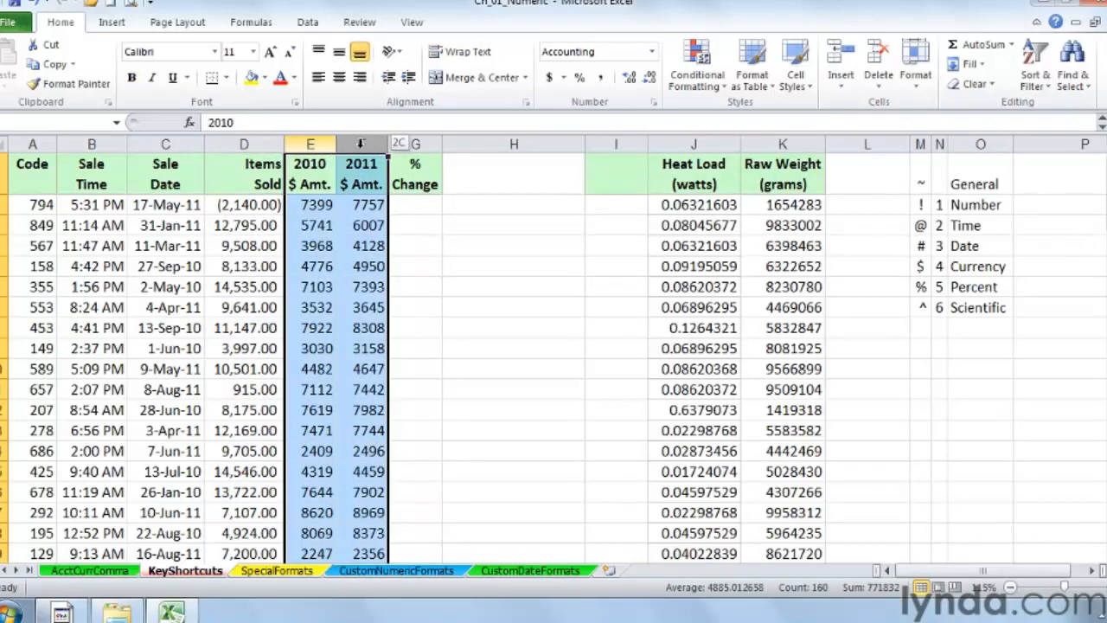
pyautogui.click(548, 80)
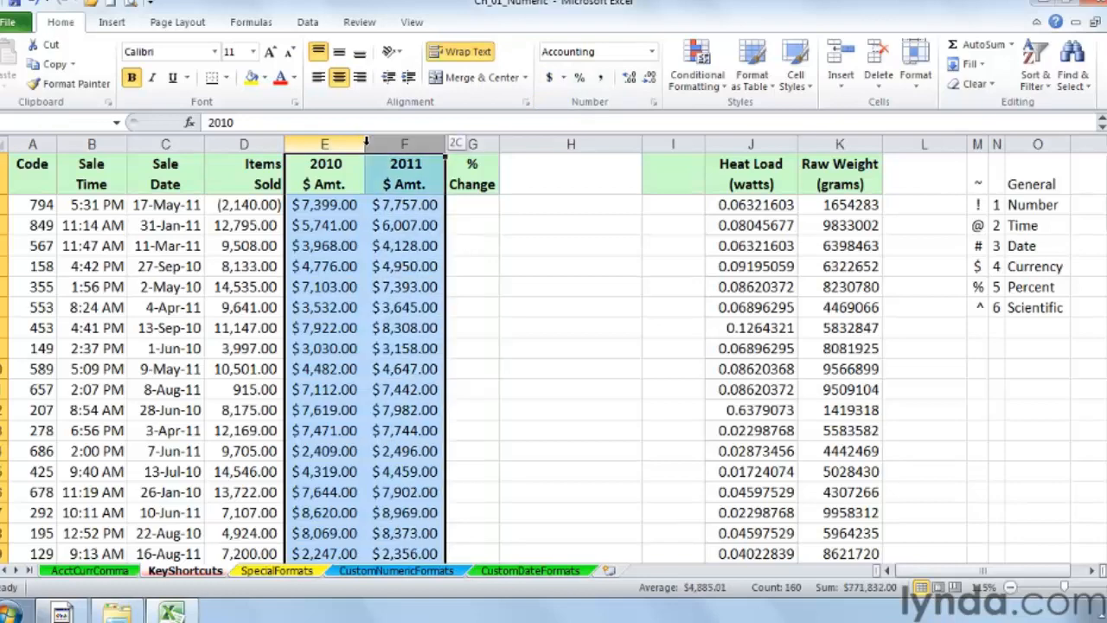
pyautogui.moveTo(365, 144); pyautogui.dragTo(404, 144)
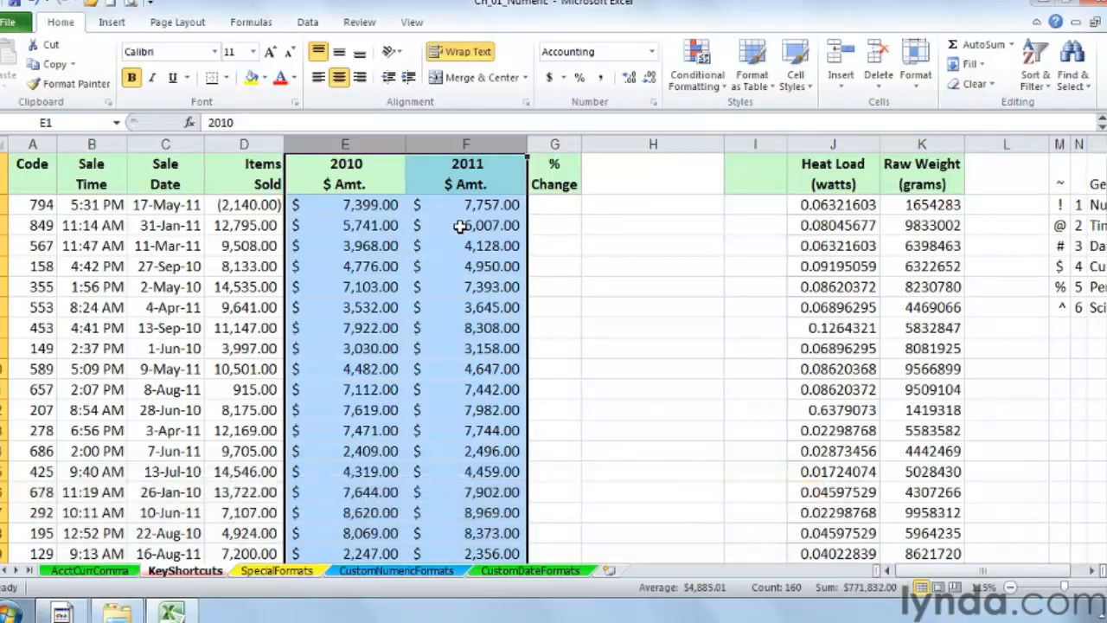
# Step: Switch the $ Amt. columns to the Currency format and back to Accounting
pyautogui.hotkey('ctrl', 'shift', '$')
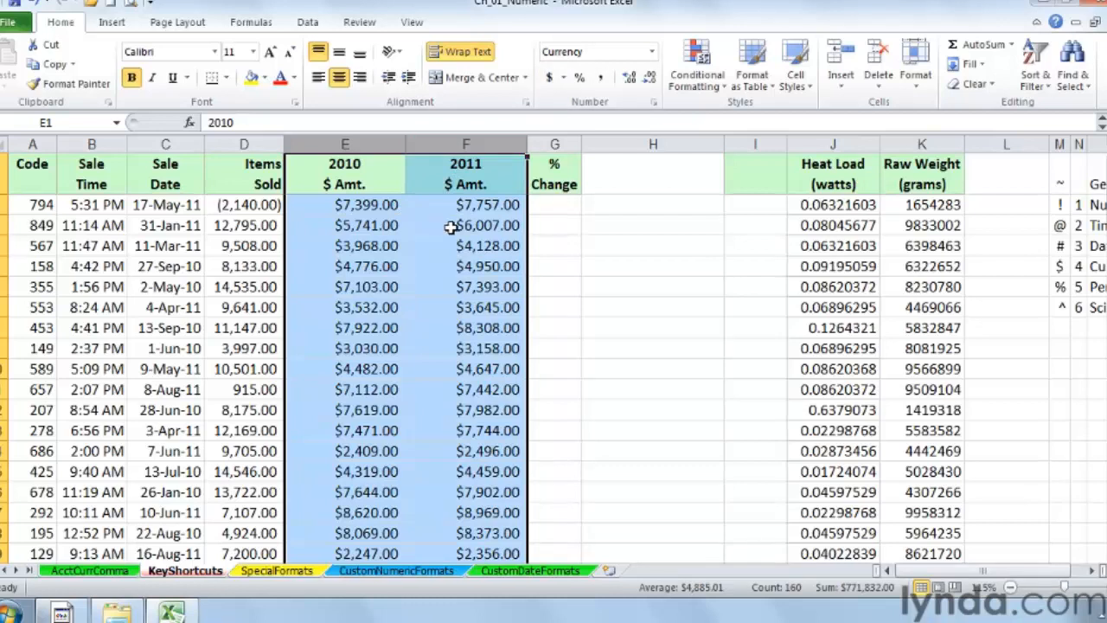
pyautogui.click(550, 79)
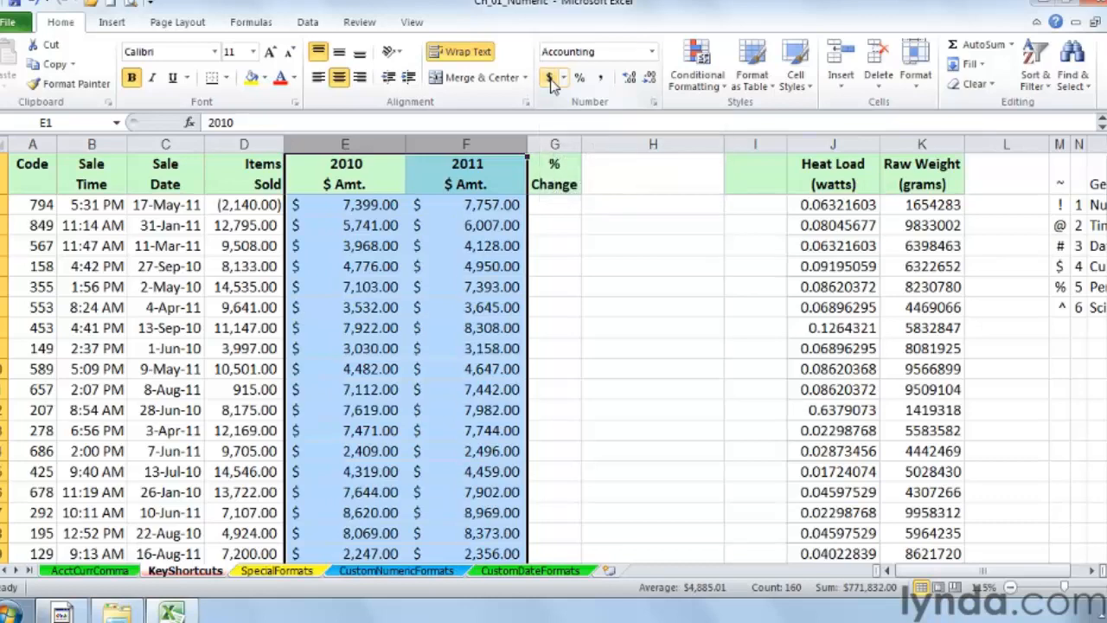
# Step: Change the first 2010 $ Amt. value to -7399
pyautogui.doubleClick(349, 206)
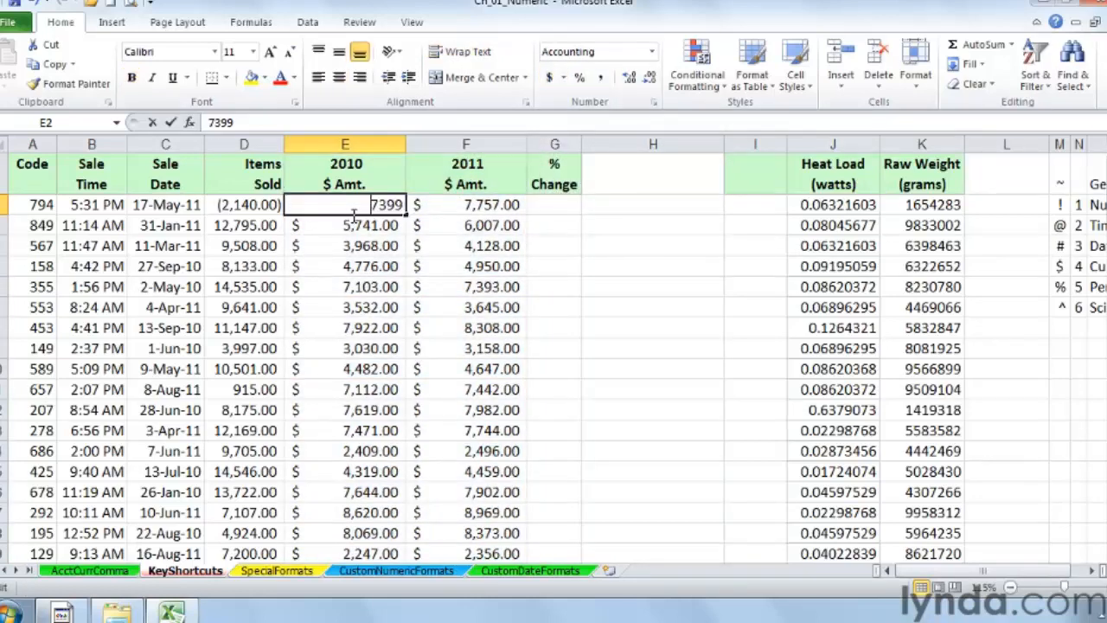
pyautogui.write('-')
pyautogui.press('Return')
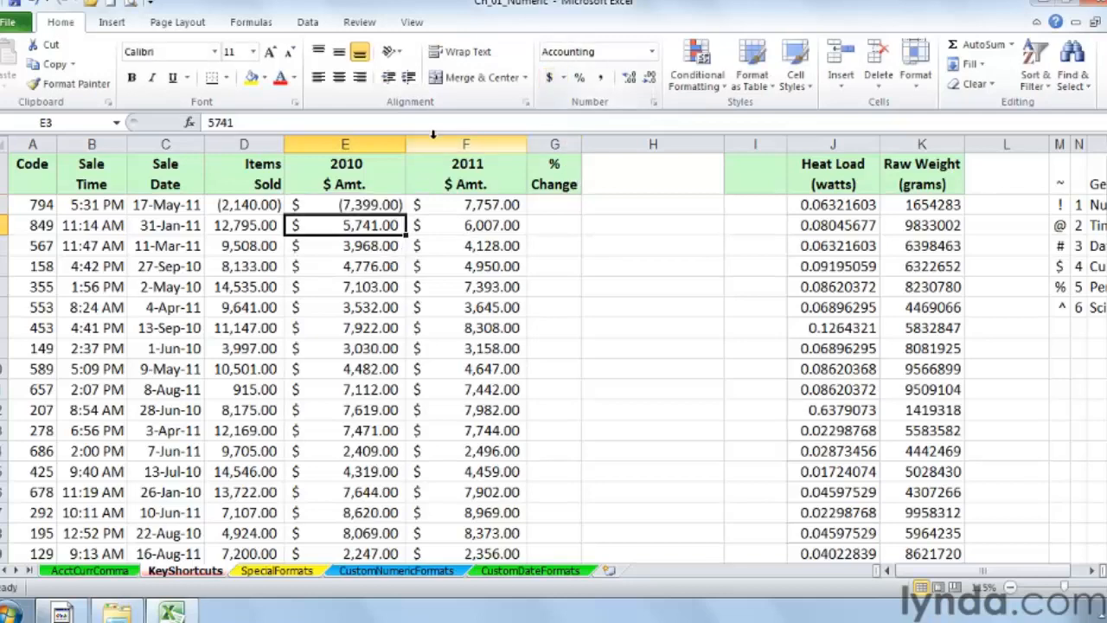
# Step: Apply the Currency format to both $ Amt. columns, then undo it along with the negative entry
pyautogui.moveTo(368, 142); pyautogui.dragTo(426, 140)
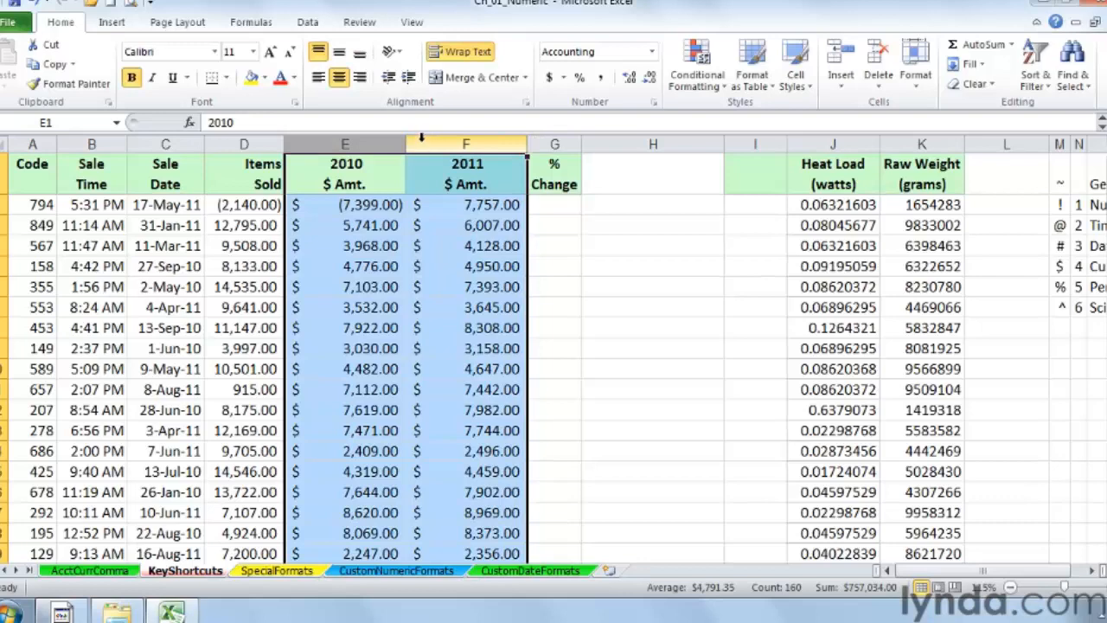
pyautogui.hotkey('ctrl', 'shift', '4')
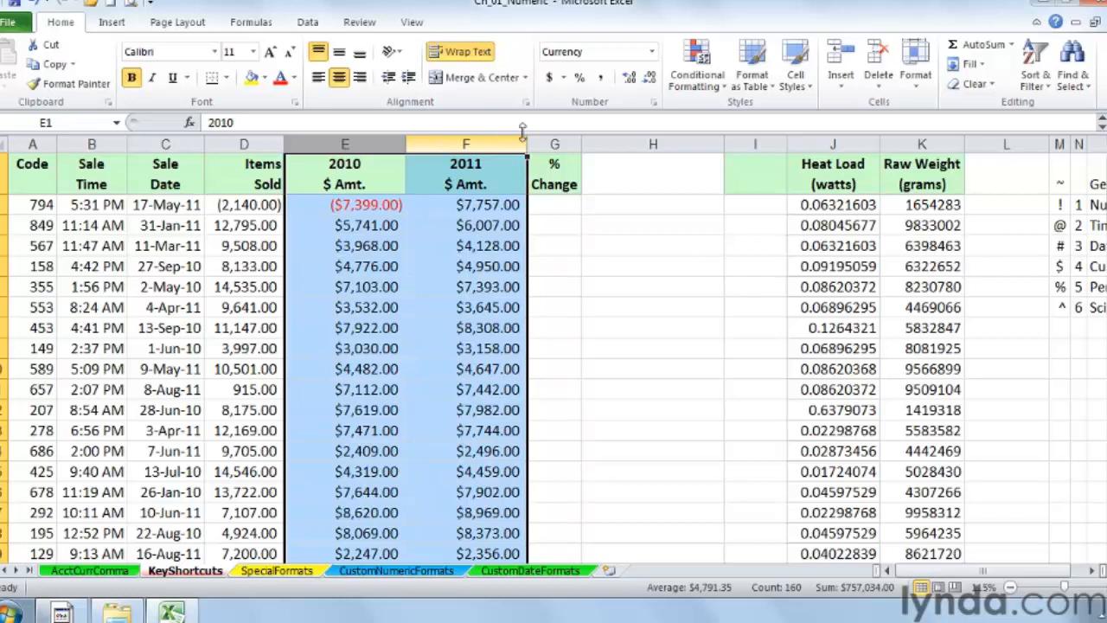
pyautogui.click(441, 226)
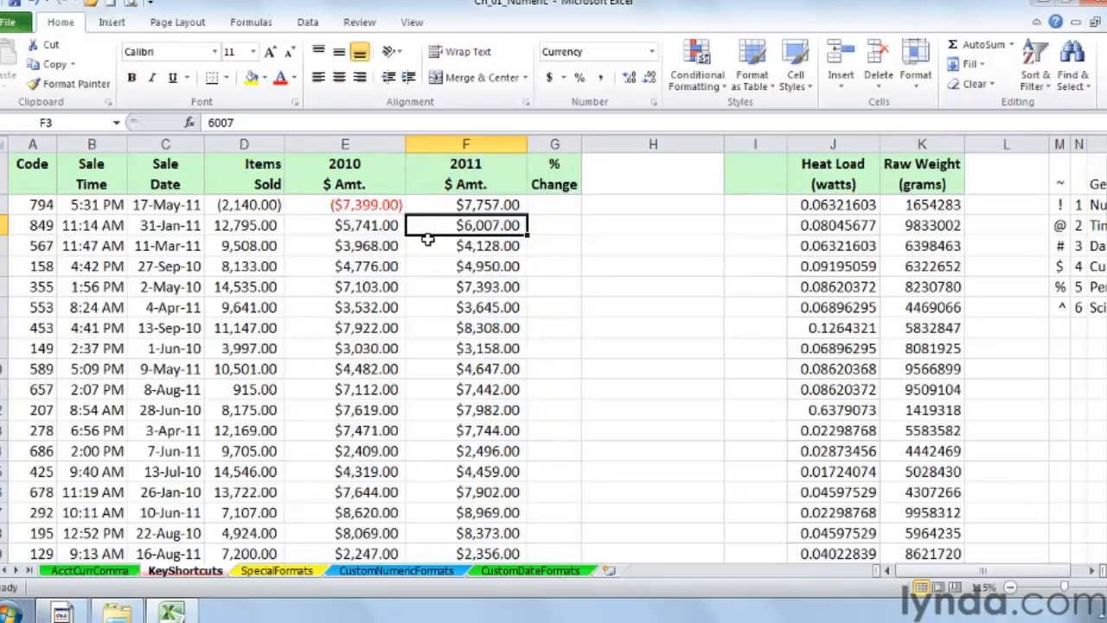
pyautogui.hotkey('ctrl', 'z')
pyautogui.hotkey('ctrl', 'z')
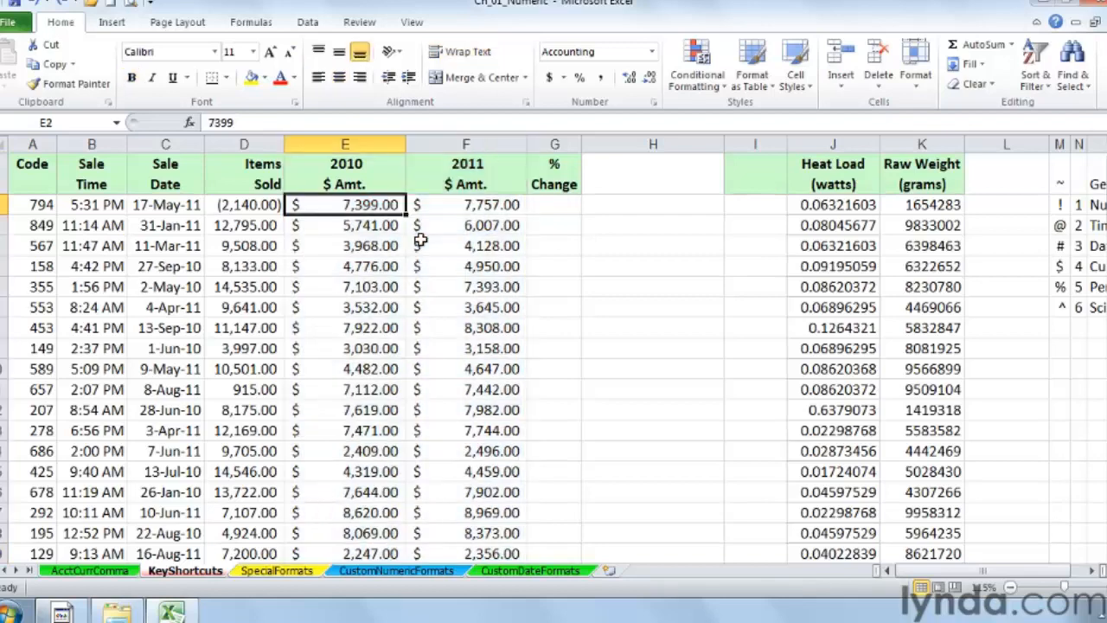
pyautogui.click(549, 203)
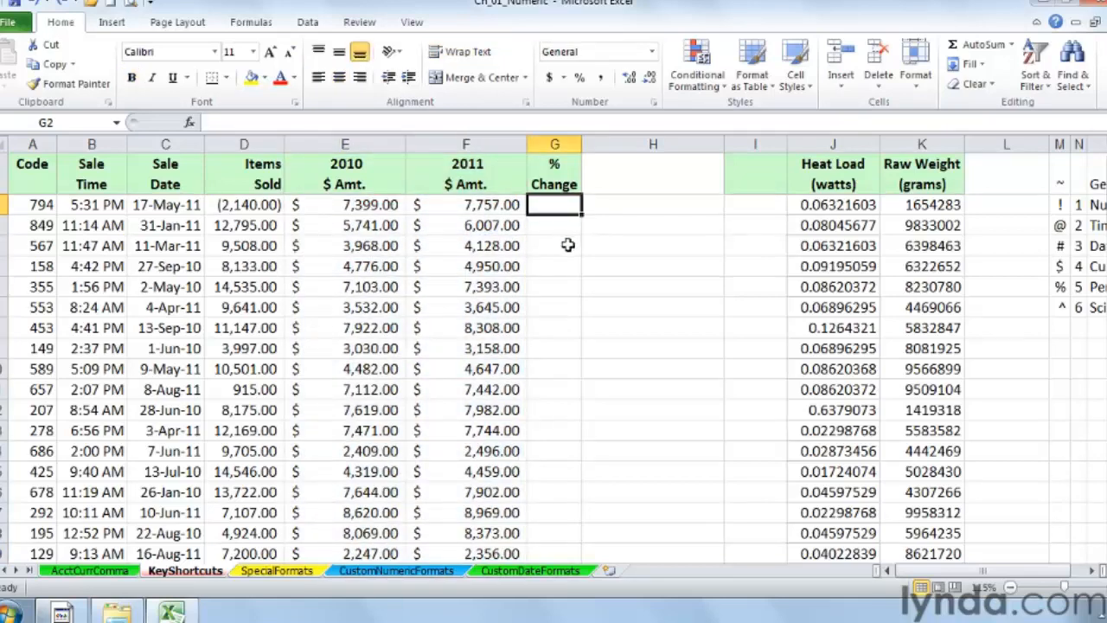
# Step: Enter the formula =F2/E2-1 in the first % Change cell
pyautogui.write('=')
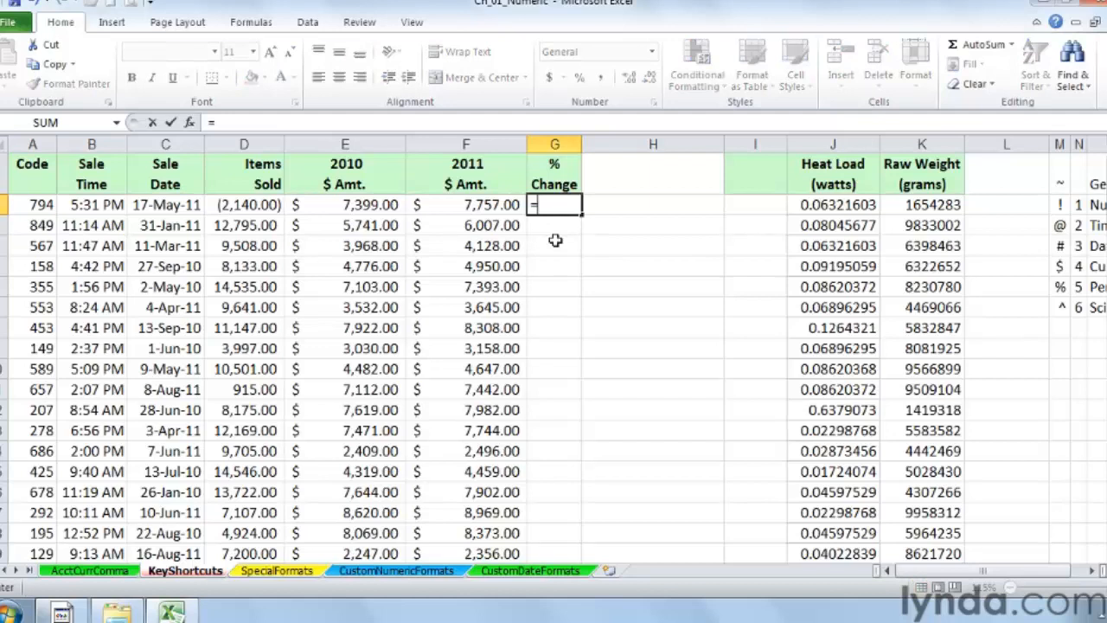
pyautogui.click(464, 205)
pyautogui.write('/')
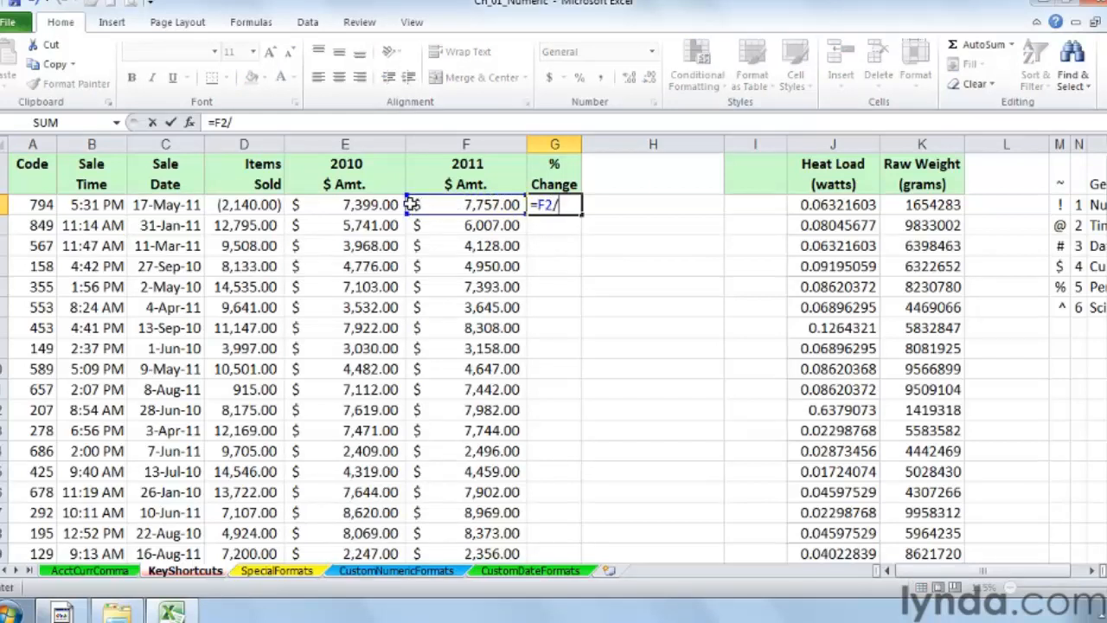
pyautogui.click(385, 204)
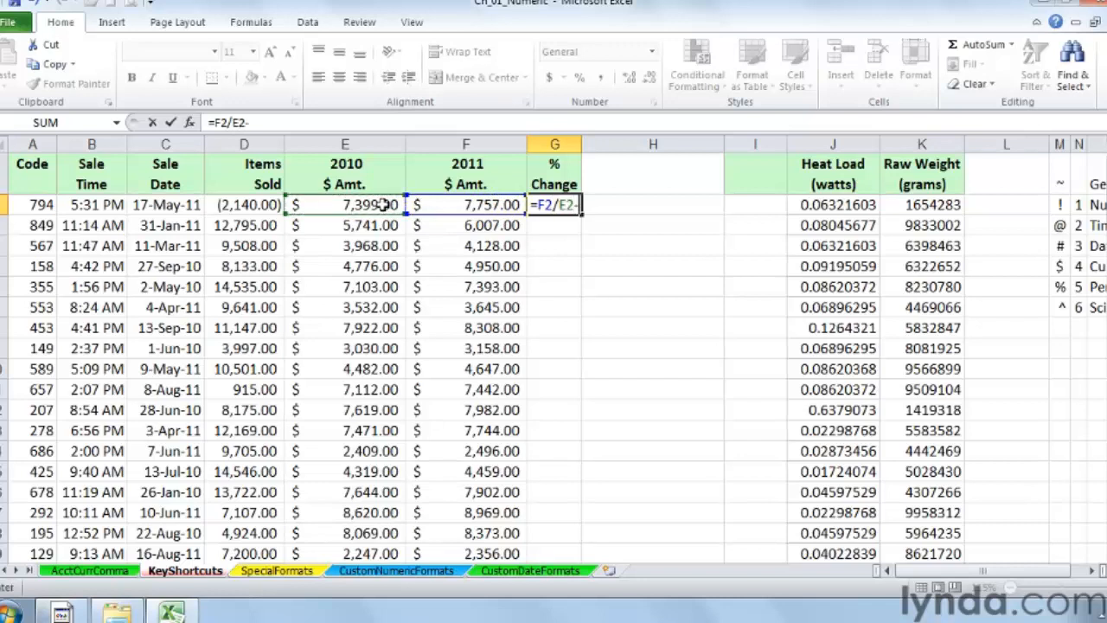
pyautogui.write('-1')
pyautogui.press('Return')
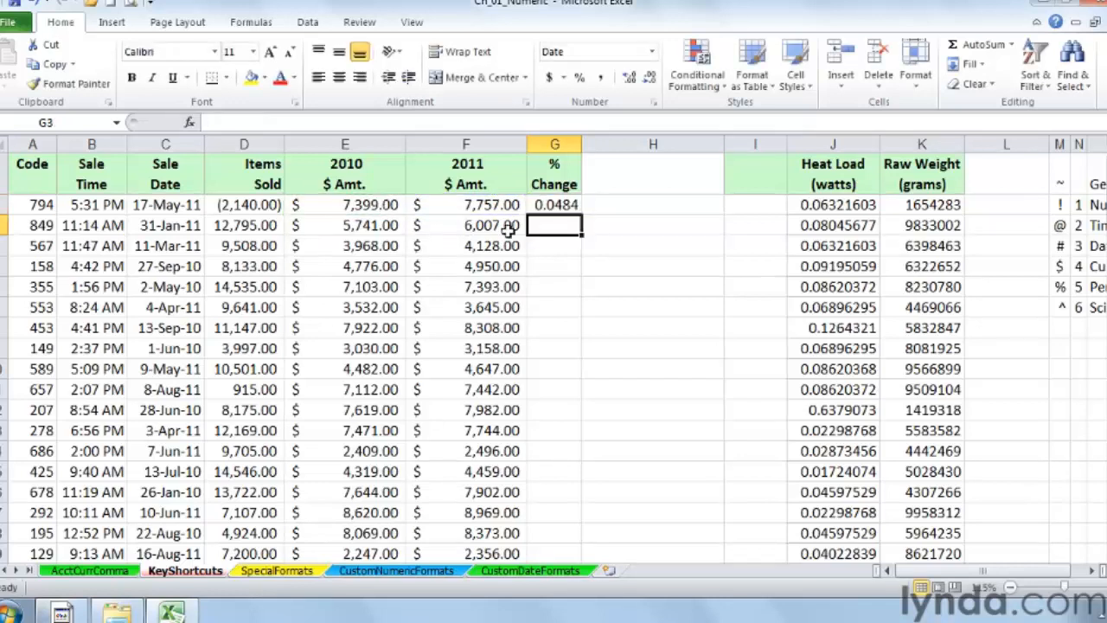
# Step: Format the % Change result as a percentage with one decimal place and fill it down the column
pyautogui.click(540, 205)
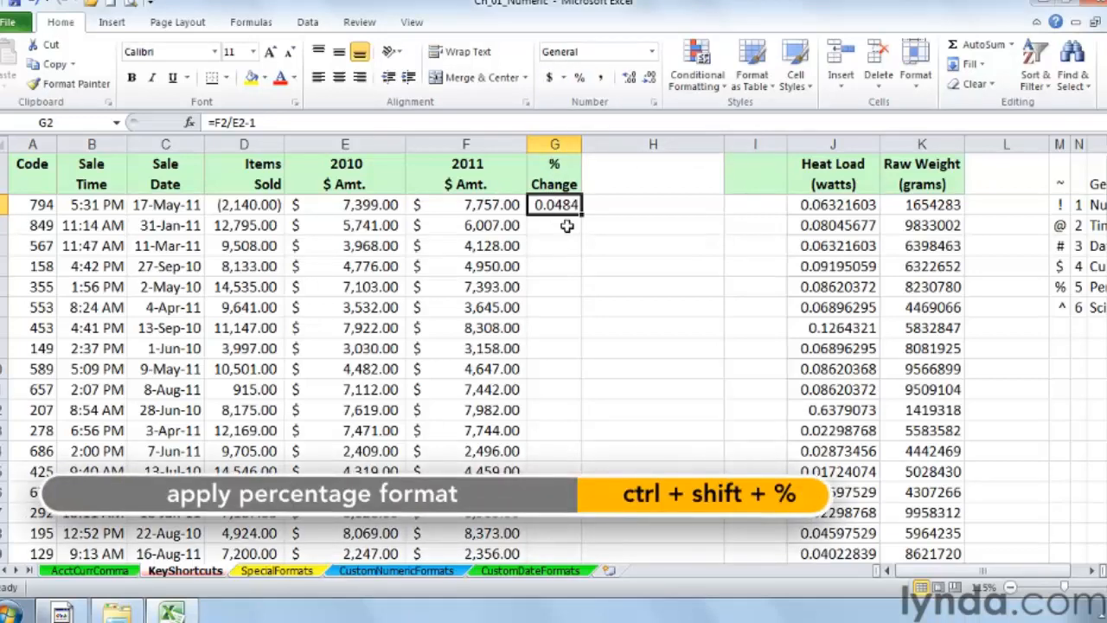
pyautogui.hotkey('ctrl', 'shift', '%')
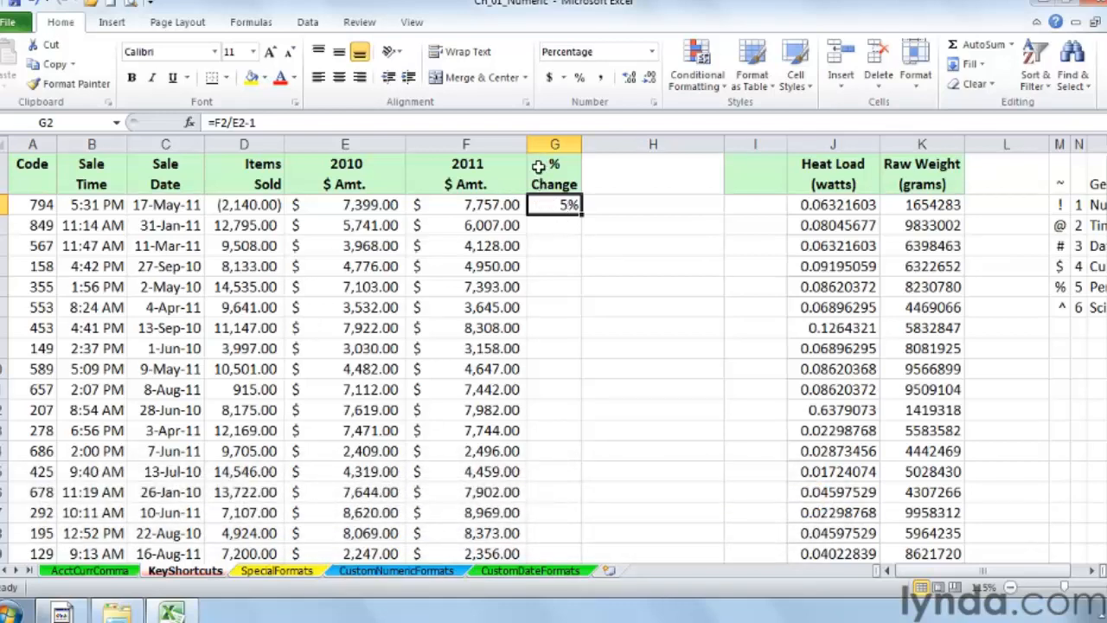
pyautogui.click(630, 79)
pyautogui.doubleClick(581, 217)
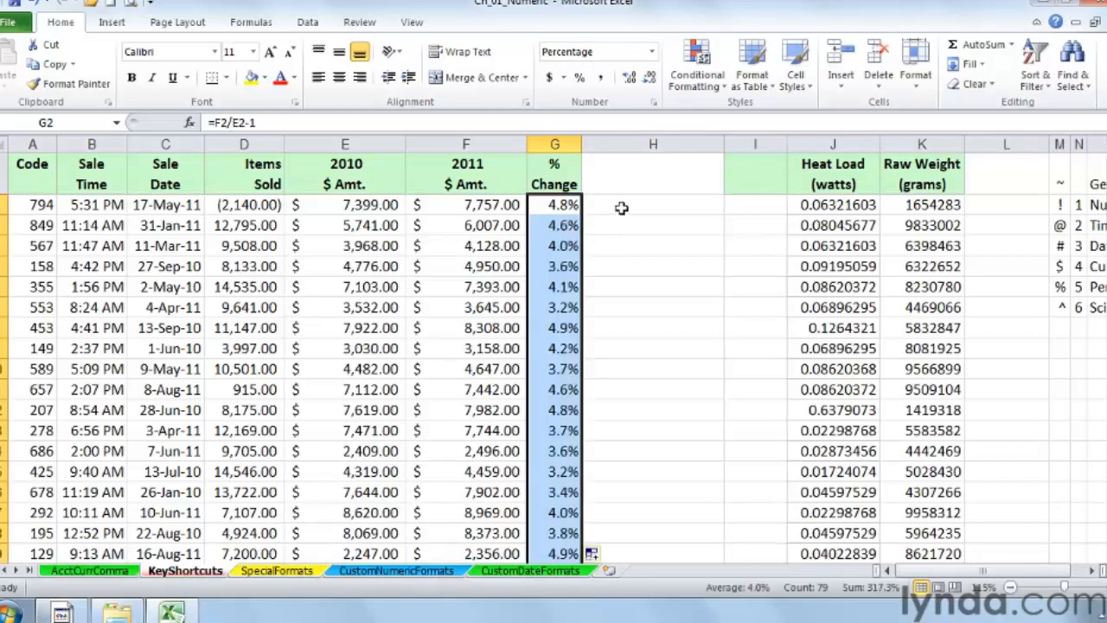
pyautogui.click(580, 79)
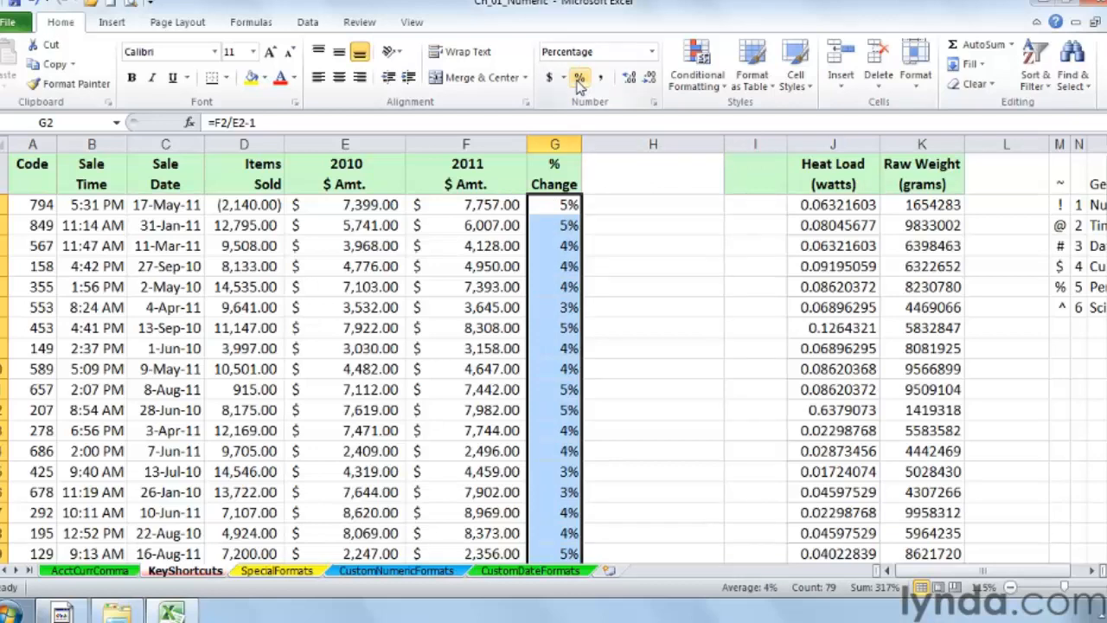
pyautogui.click(631, 82)
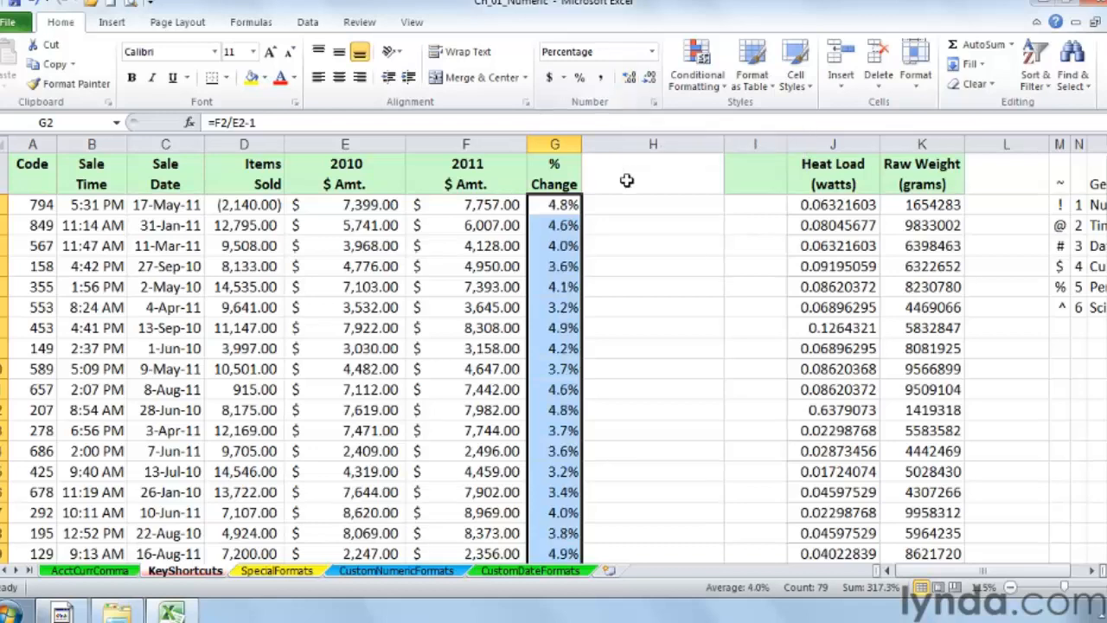
# Step: Apply the Scientific format to the Heat Load and Raw Weight columns
pyautogui.click(836, 145)
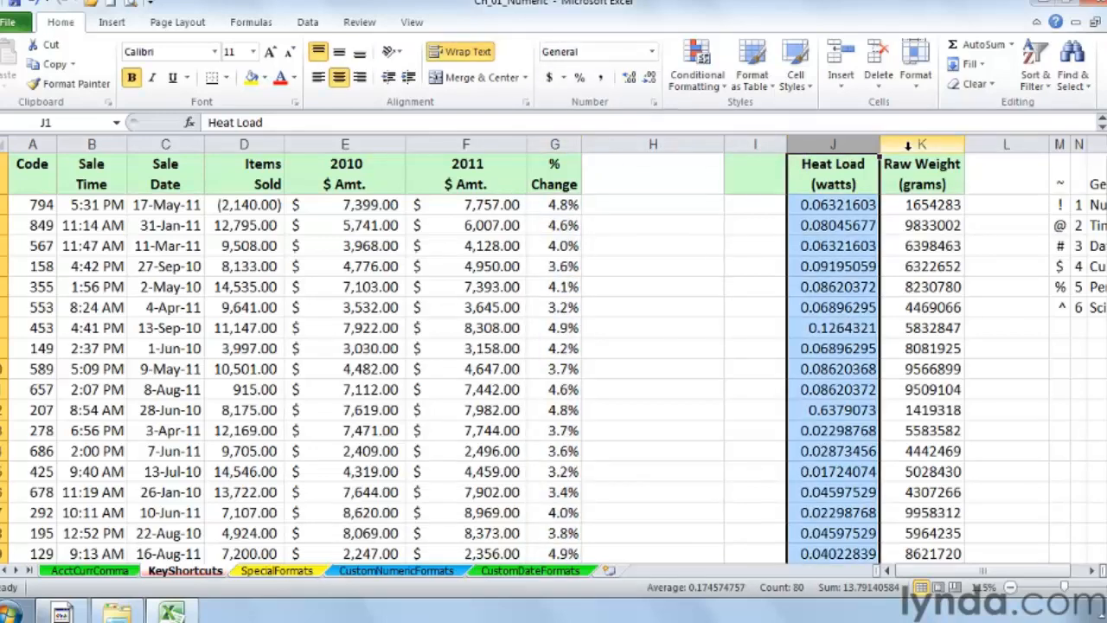
pyautogui.click(922, 145)
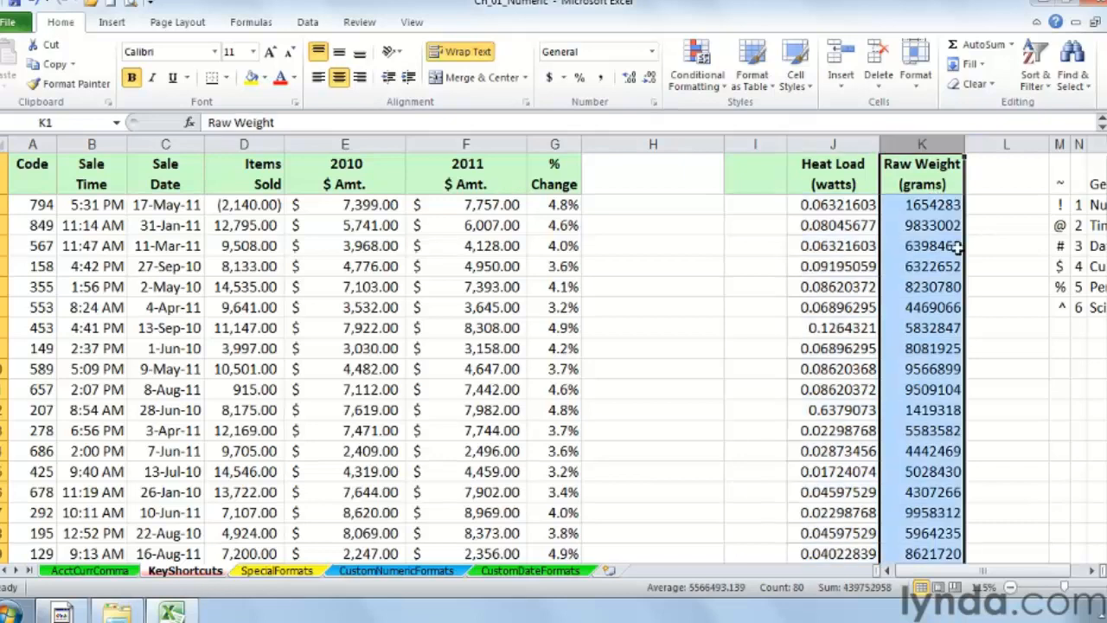
pyautogui.click(1094, 572)
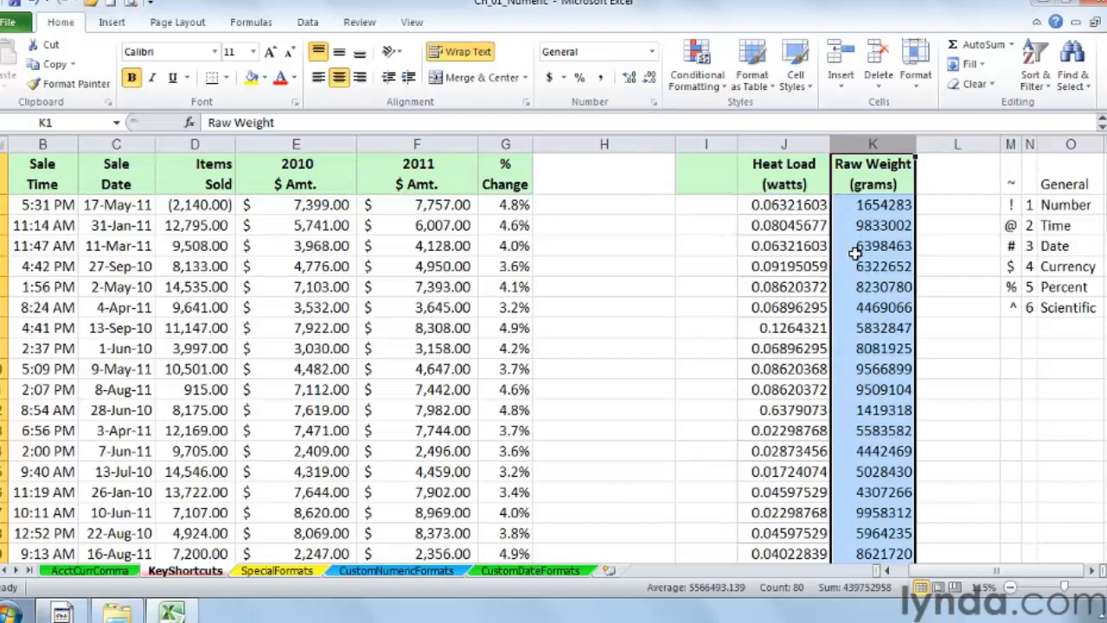
pyautogui.moveTo(782, 142); pyautogui.dragTo(853, 142)
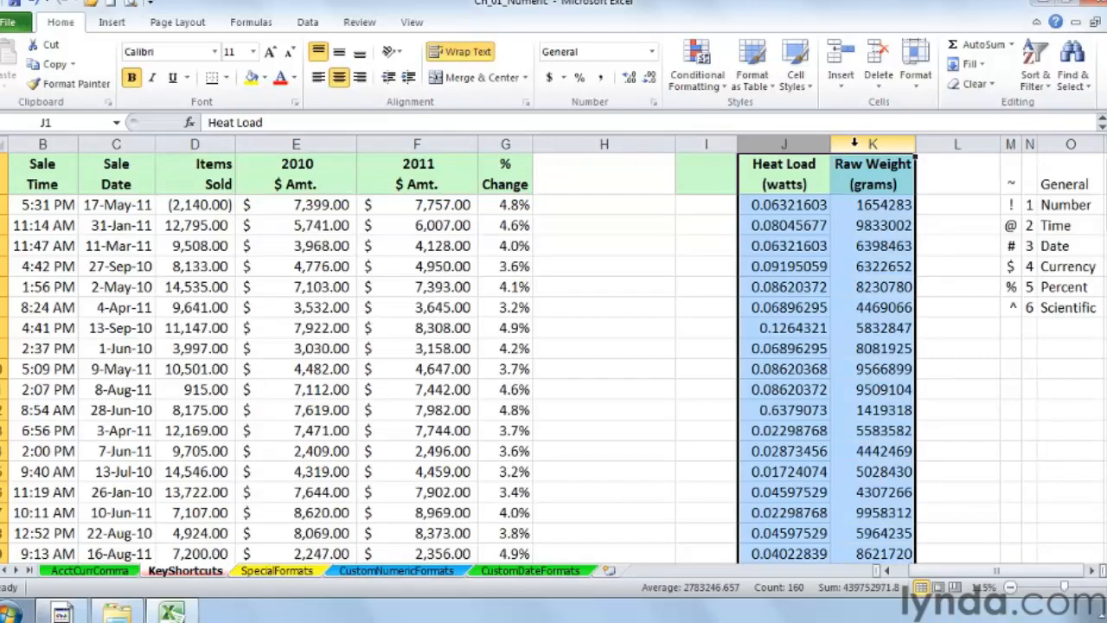
pyautogui.hotkey('ctrl', 'shift', '6')
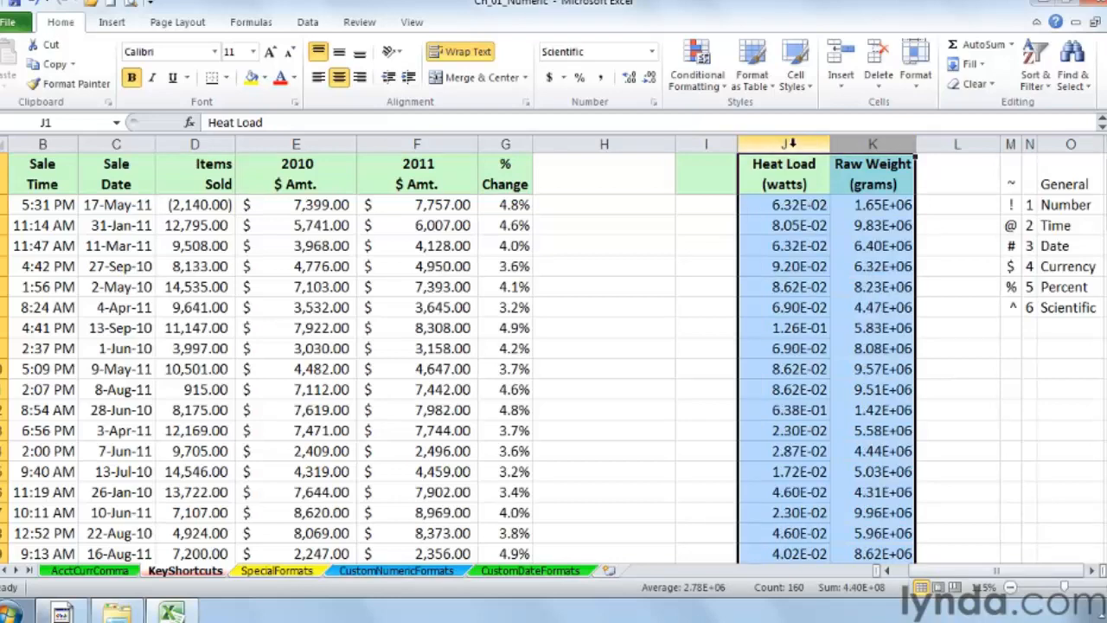
# Step: Switch the Heat Load and Raw Weight columns to the General format and back to Scientific
pyautogui.click(784, 205)
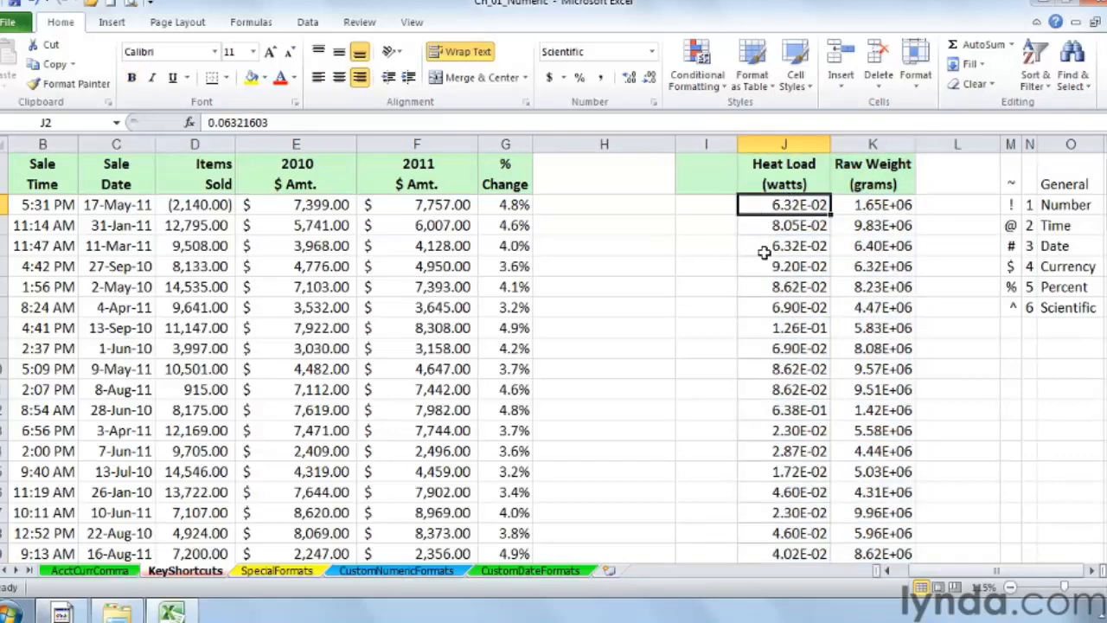
pyautogui.click(872, 211)
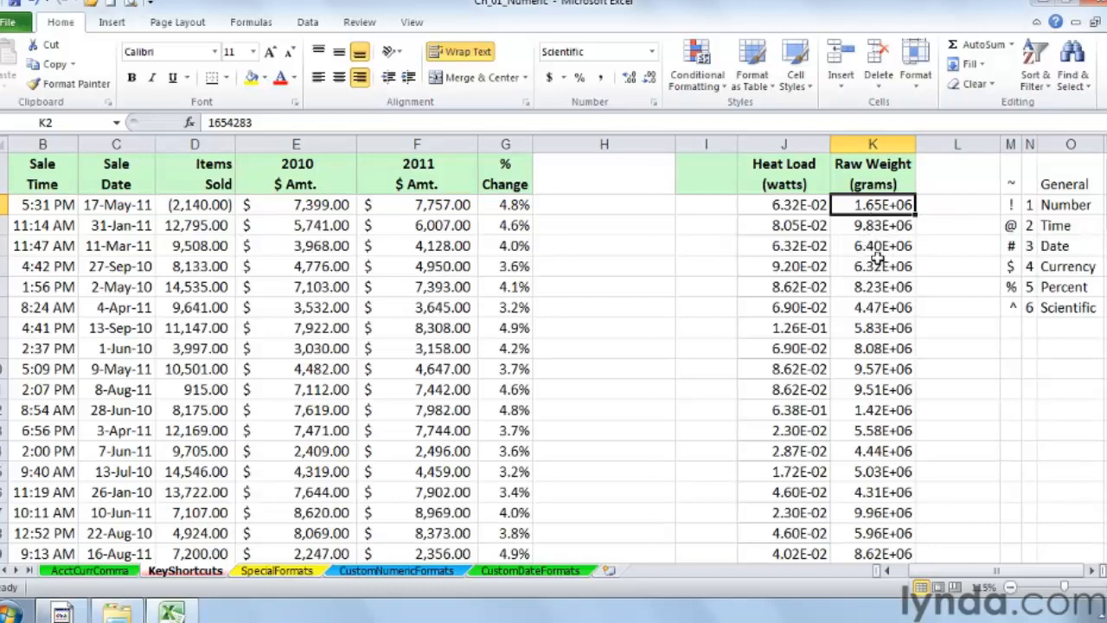
pyautogui.hotkey('ctrl', 'a')
pyautogui.hotkey('ctrl', 'shift', '`')
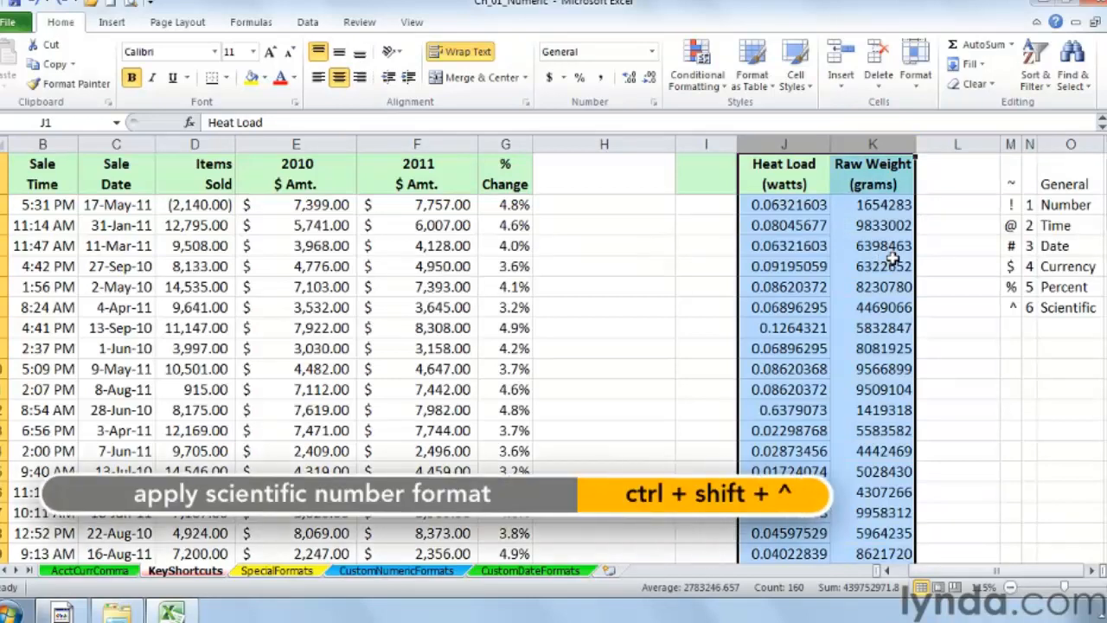
pyautogui.hotkey('ctrl', 'shift', '^')
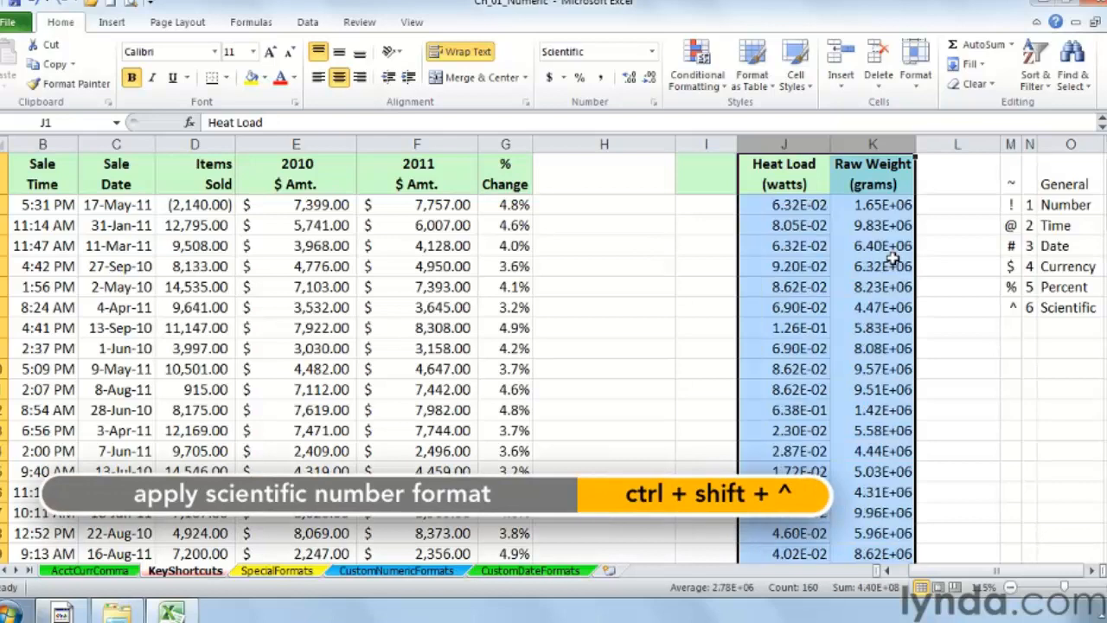
# Step: Apply the General format to the Items Sold column
pyautogui.click(629, 206)
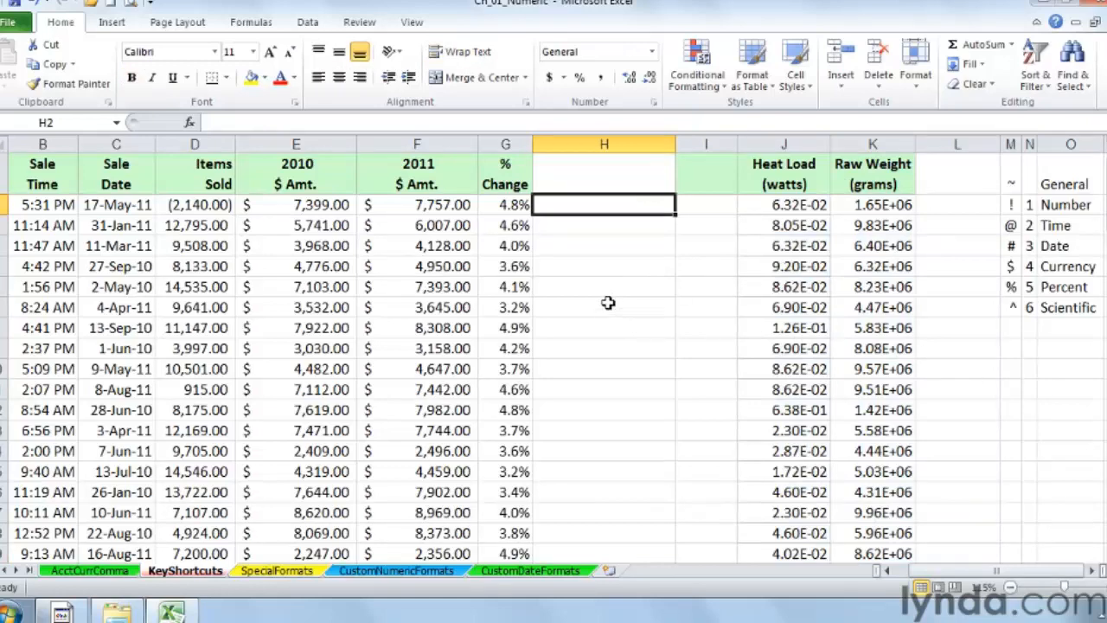
pyautogui.moveTo(1008, 574); pyautogui.dragTo(981, 567)
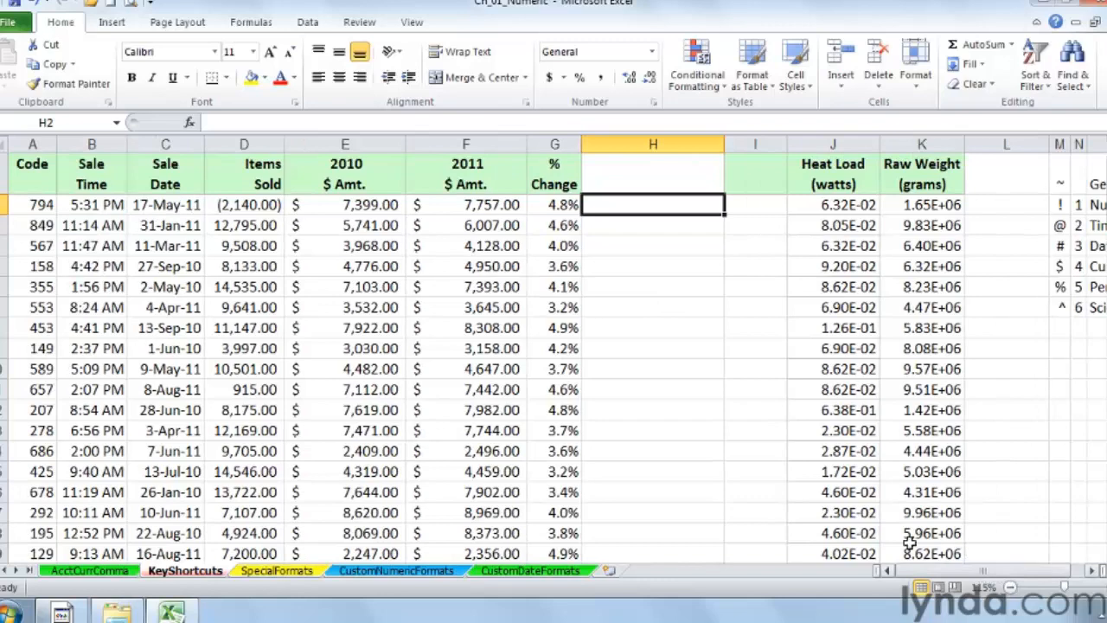
pyautogui.click(244, 144)
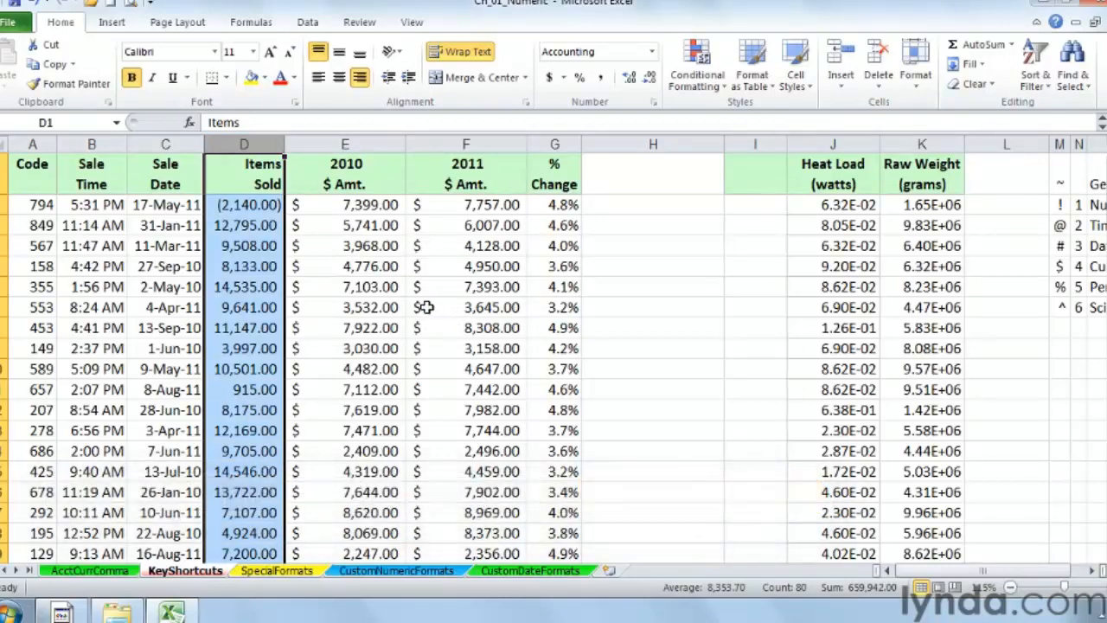
pyautogui.hotkey('ctrl', 'shift', '`')
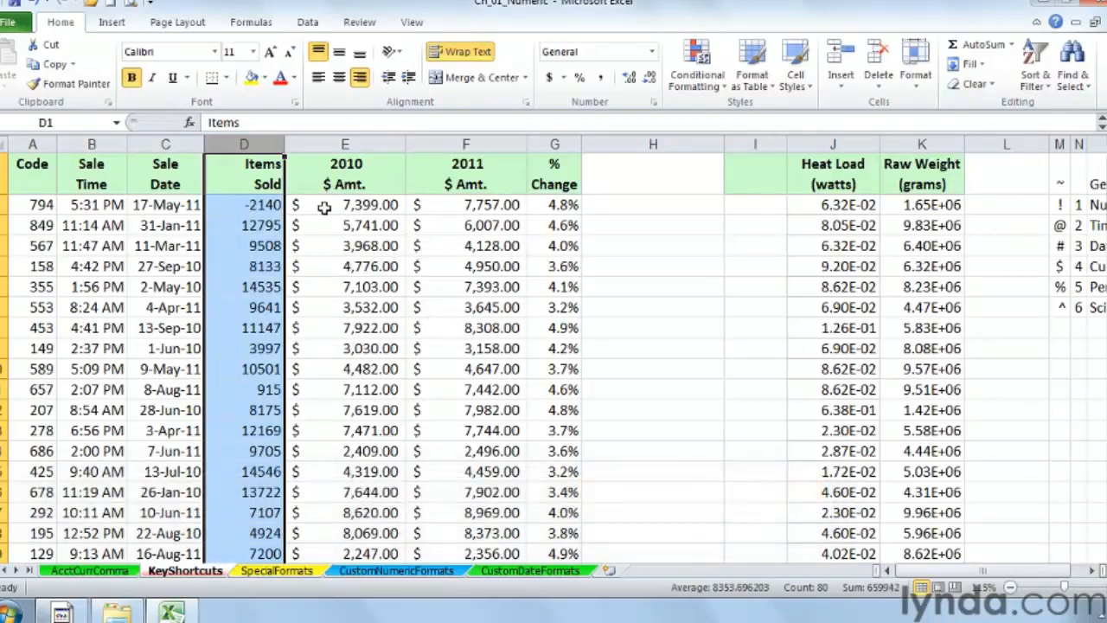
# Step: Examine the number-format shortcut list beside the data
pyautogui.click(1093, 570)
pyautogui.click(1093, 571)
pyautogui.click(1094, 571)
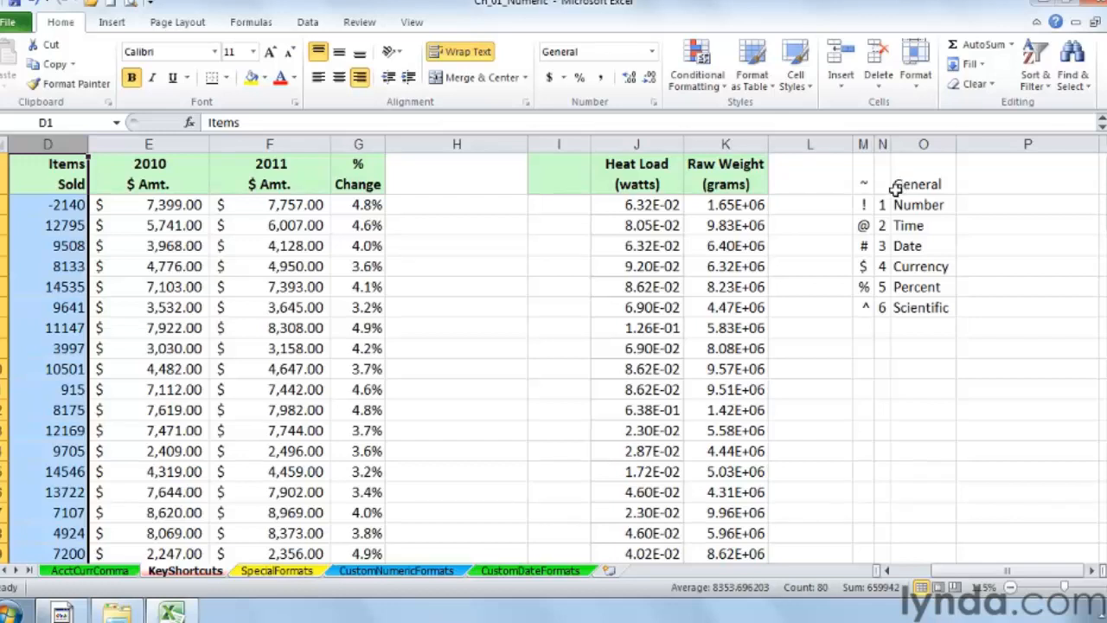
pyautogui.moveTo(883, 185); pyautogui.dragTo(909, 308)
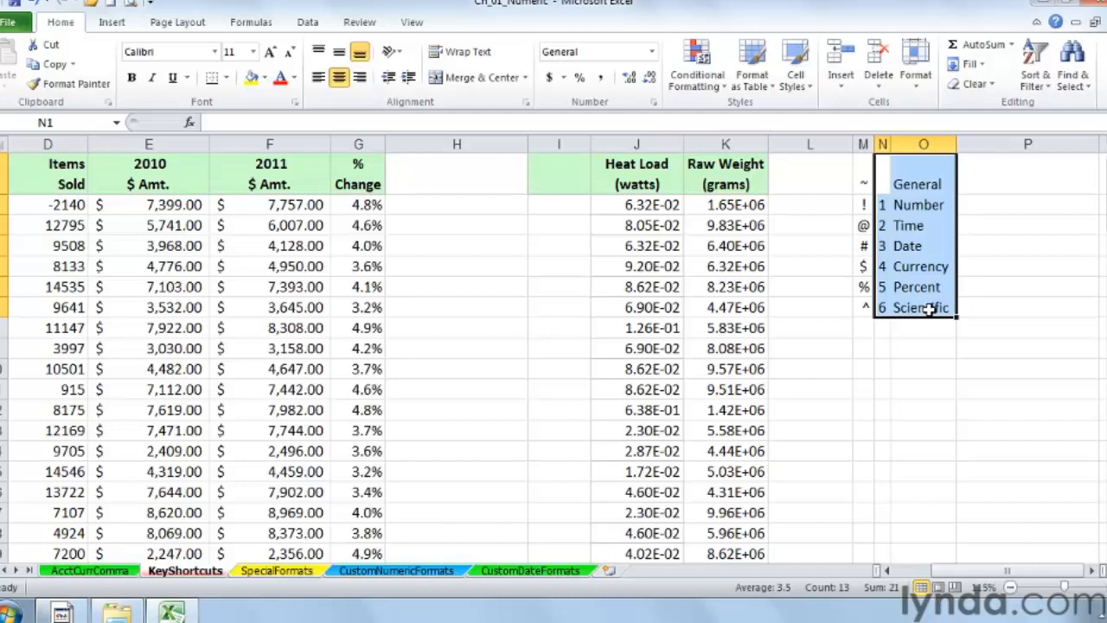
pyautogui.click(928, 308)
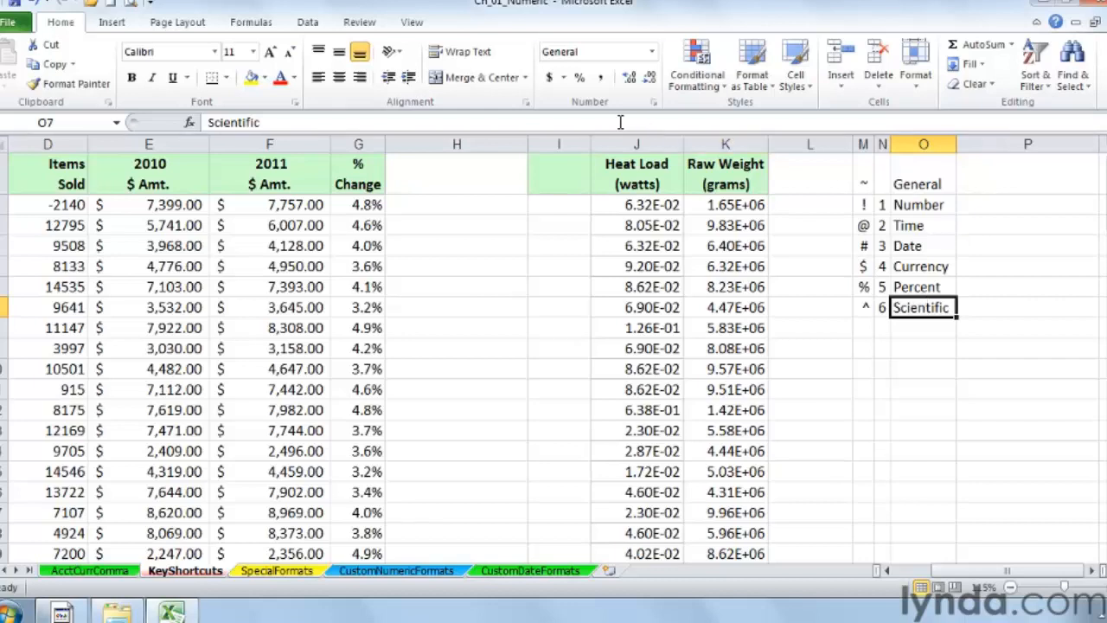
pyautogui.click(924, 246)
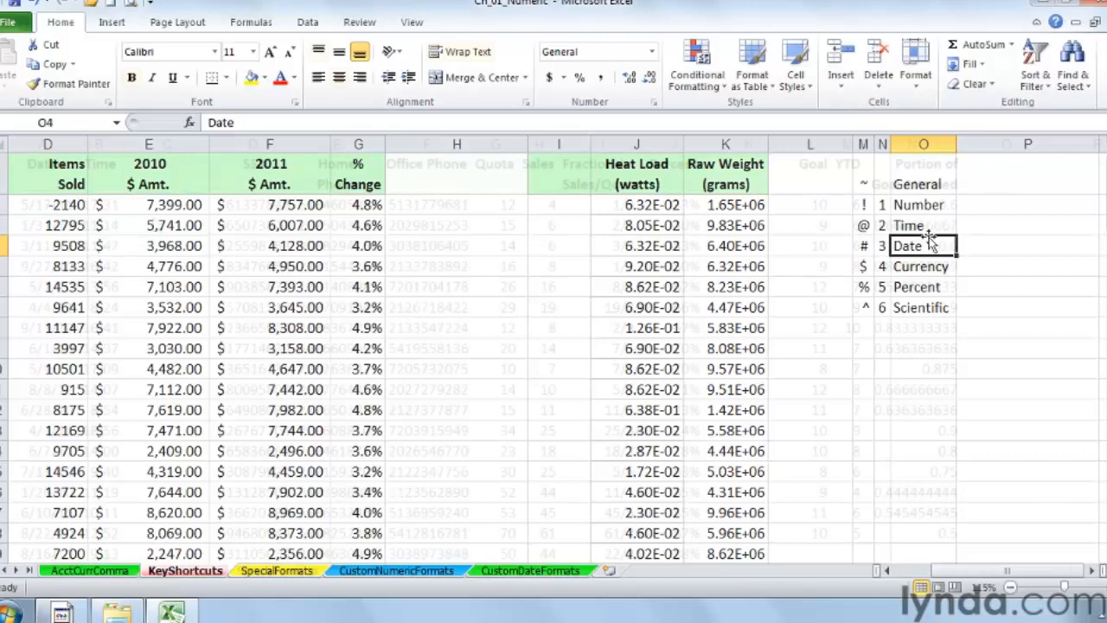
# Step: Move to the SpecialFormats sheet and briefly open the Format Cells number options
pyautogui.hotkey('ctrl', 'pagedown')
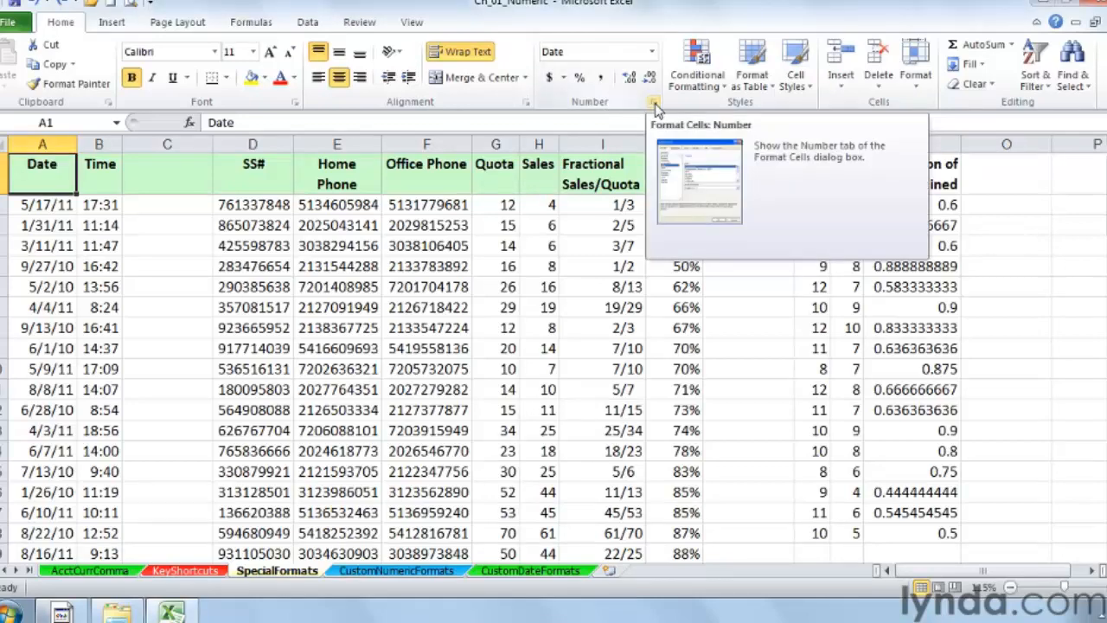
pyautogui.click(655, 104)
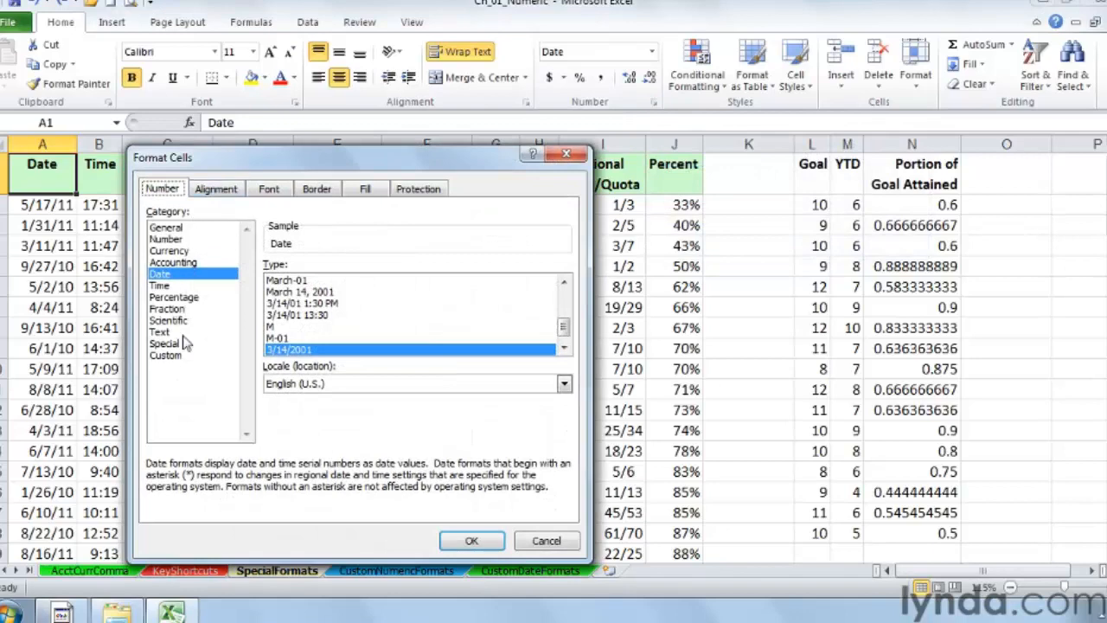
pyautogui.click(569, 160)
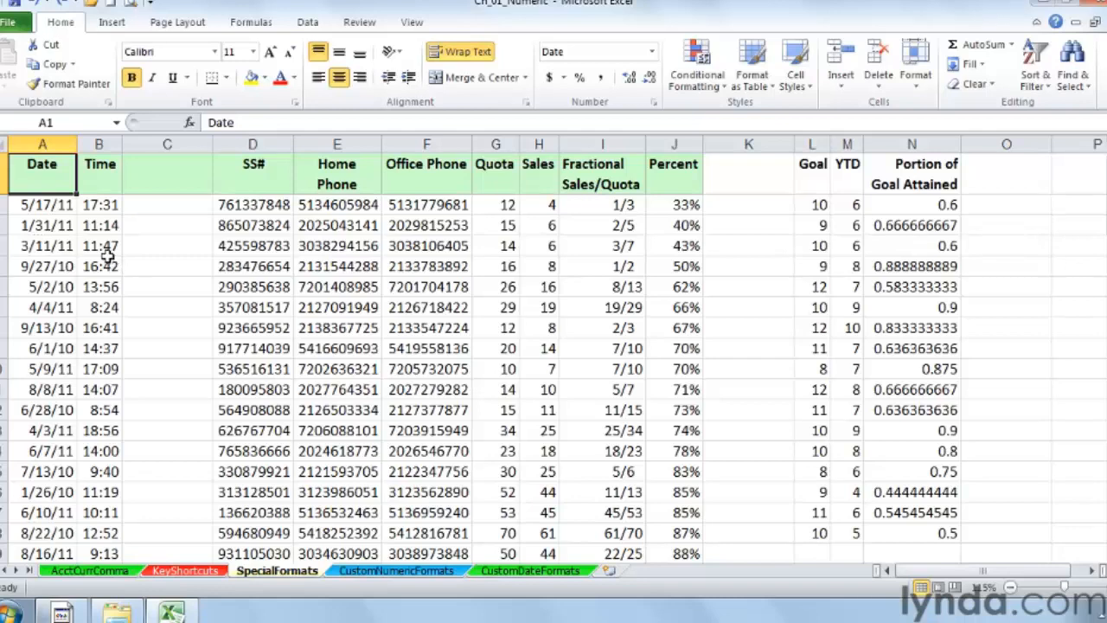
# Step: Format the Date column with the long date type *Wednesday, March 14, 2001 through the Format Cells dialog
pyautogui.rightClick(43, 144)
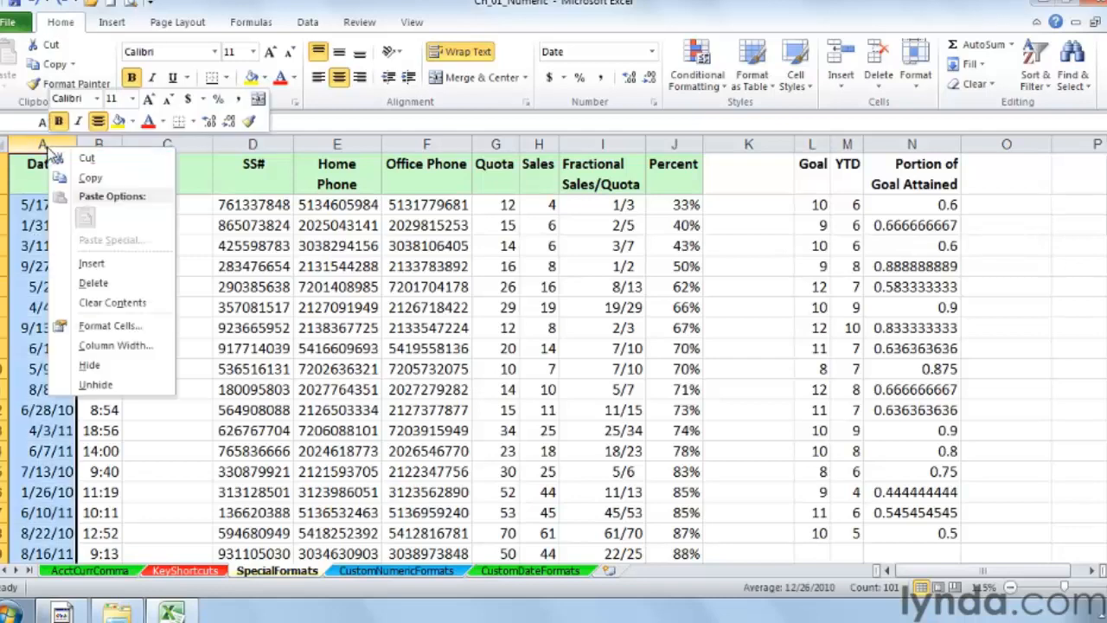
pyautogui.click(124, 326)
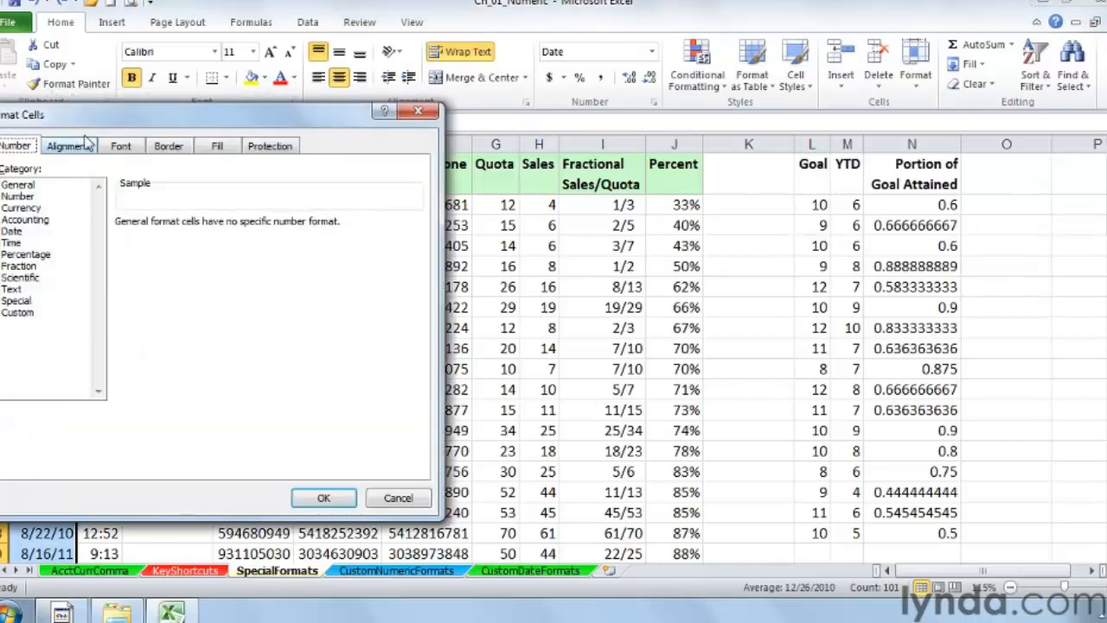
pyautogui.moveTo(74, 126); pyautogui.dragTo(315, 184)
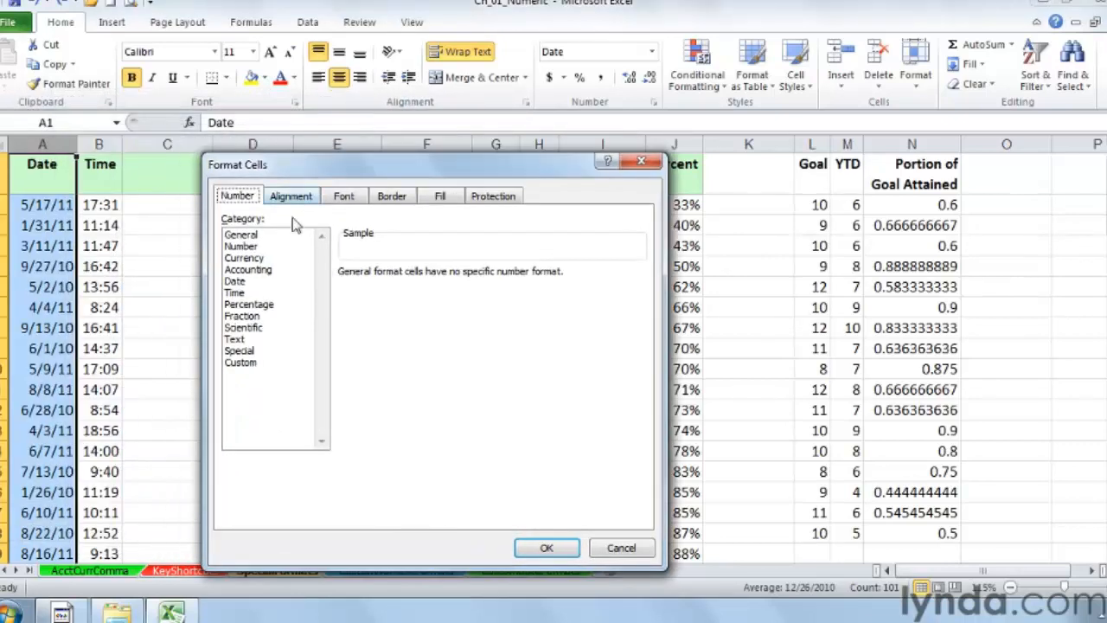
pyautogui.click(234, 283)
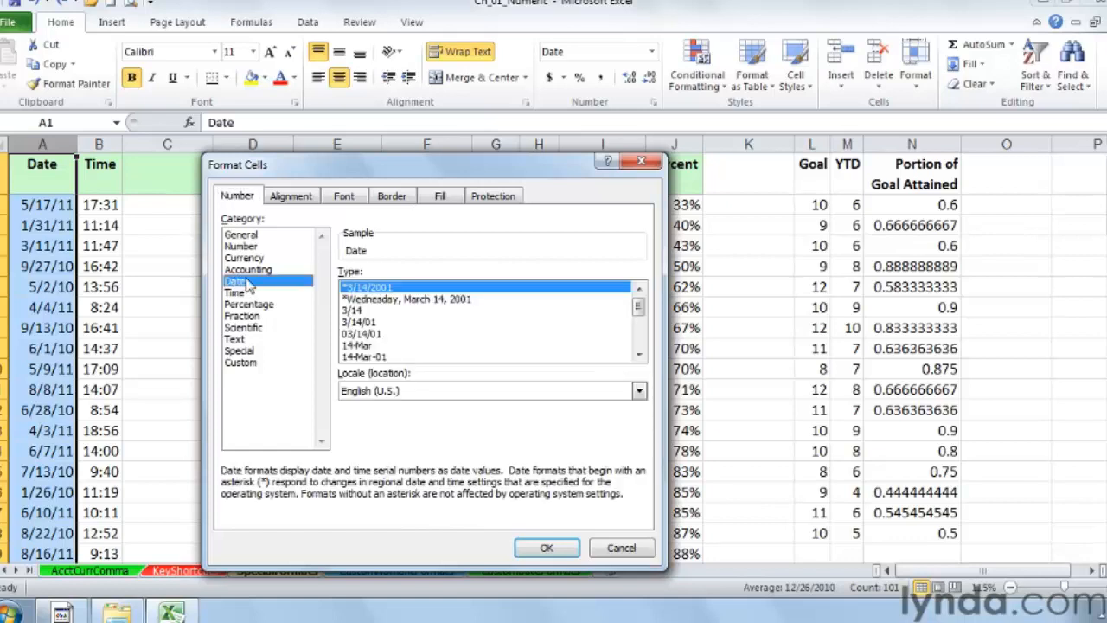
pyautogui.click(393, 298)
pyautogui.click(378, 324)
pyautogui.click(381, 334)
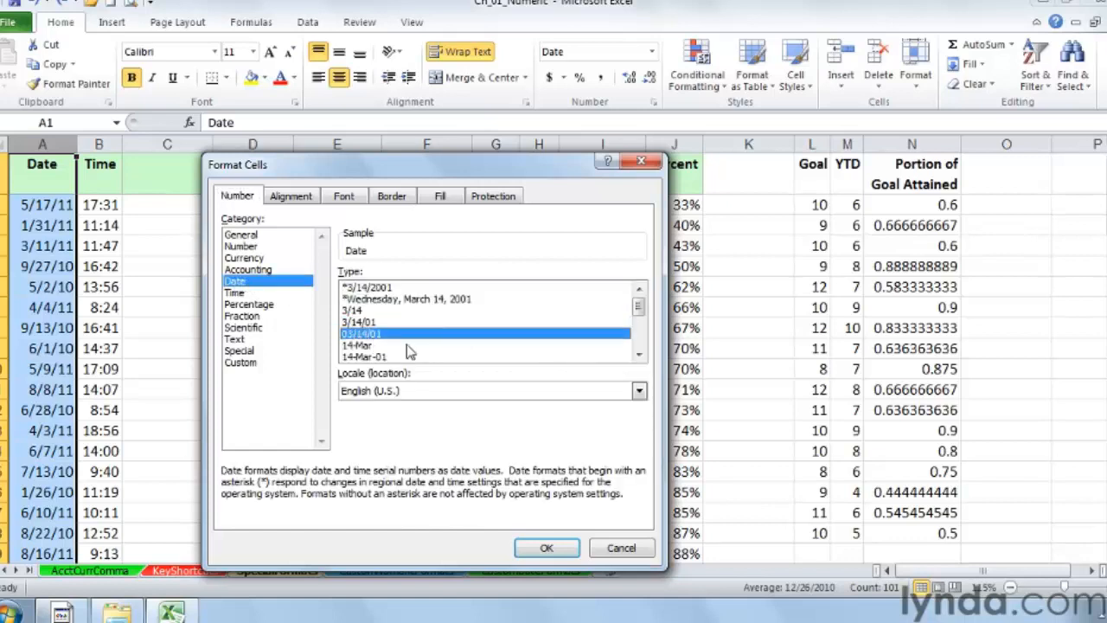
pyautogui.click(640, 357)
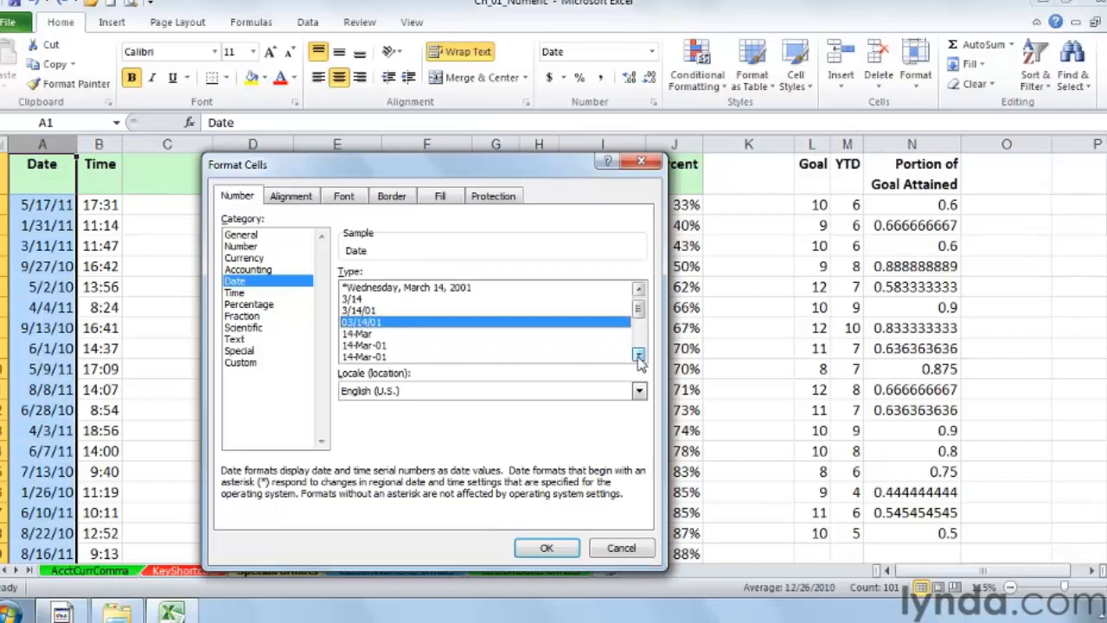
pyautogui.click(640, 357)
pyautogui.click(361, 322)
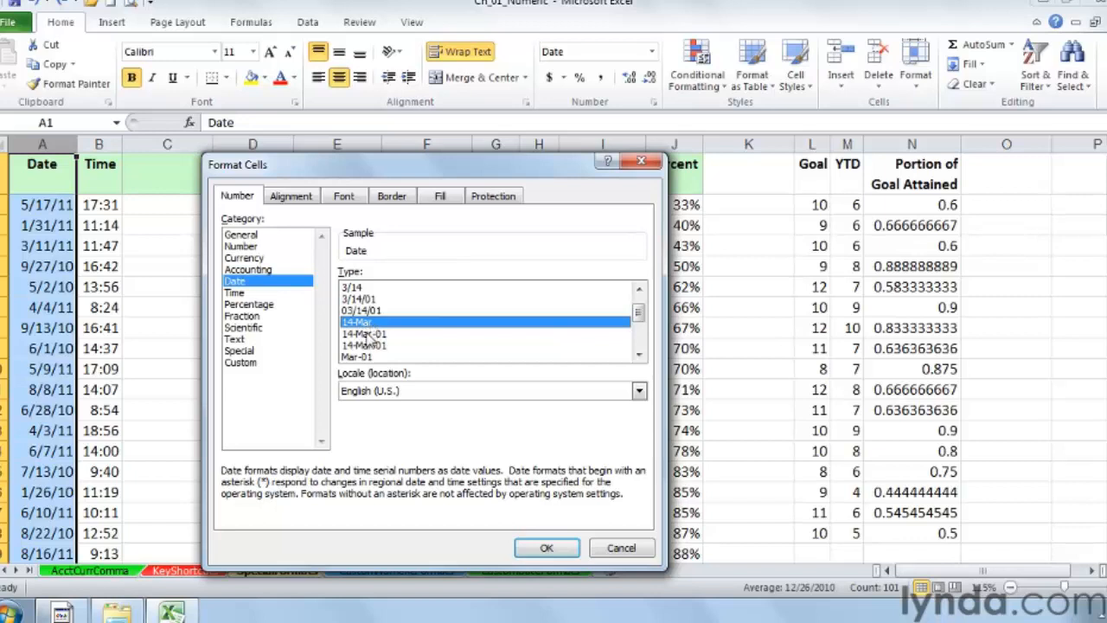
pyautogui.click(639, 356)
pyautogui.click(638, 355)
pyautogui.click(639, 355)
pyautogui.click(639, 355)
pyautogui.click(638, 355)
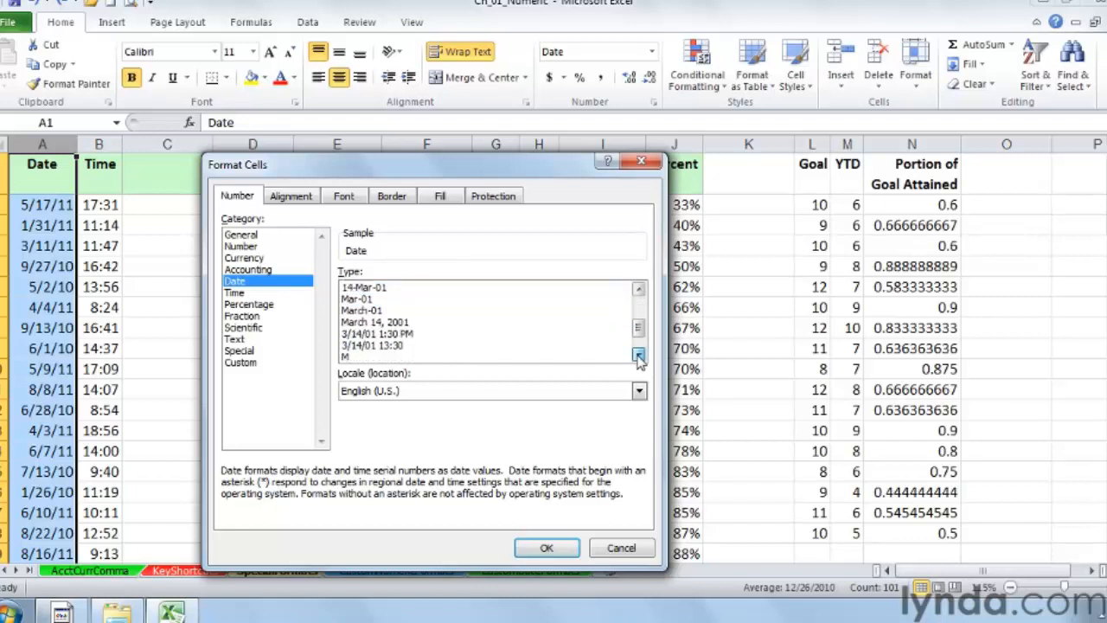
pyautogui.click(638, 356)
pyautogui.click(638, 355)
pyautogui.click(638, 356)
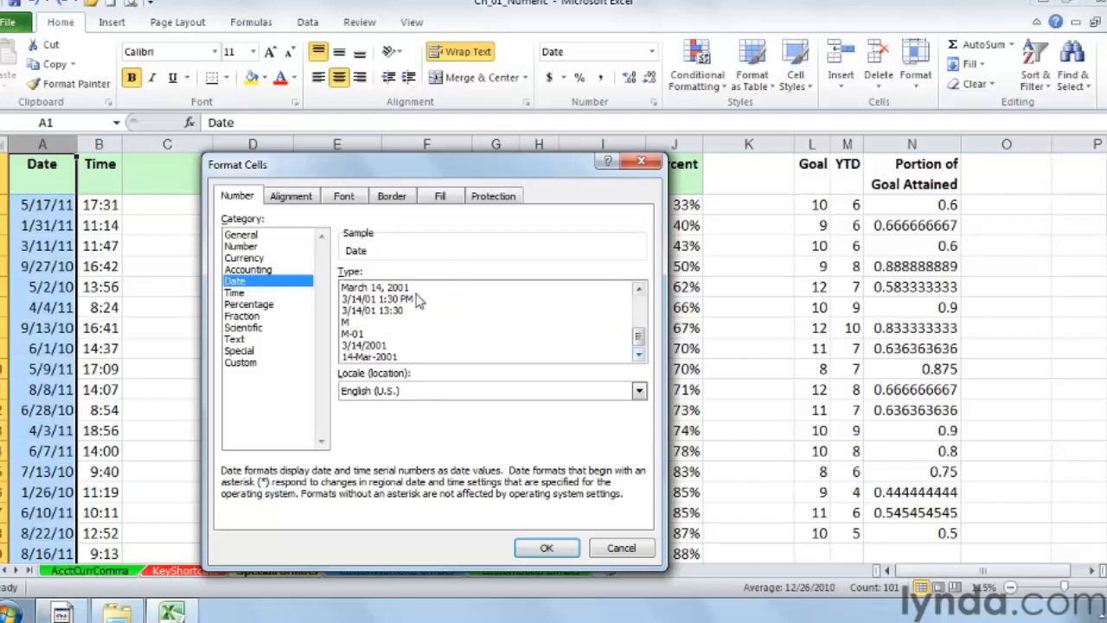
pyautogui.moveTo(639, 342); pyautogui.dragTo(638, 304)
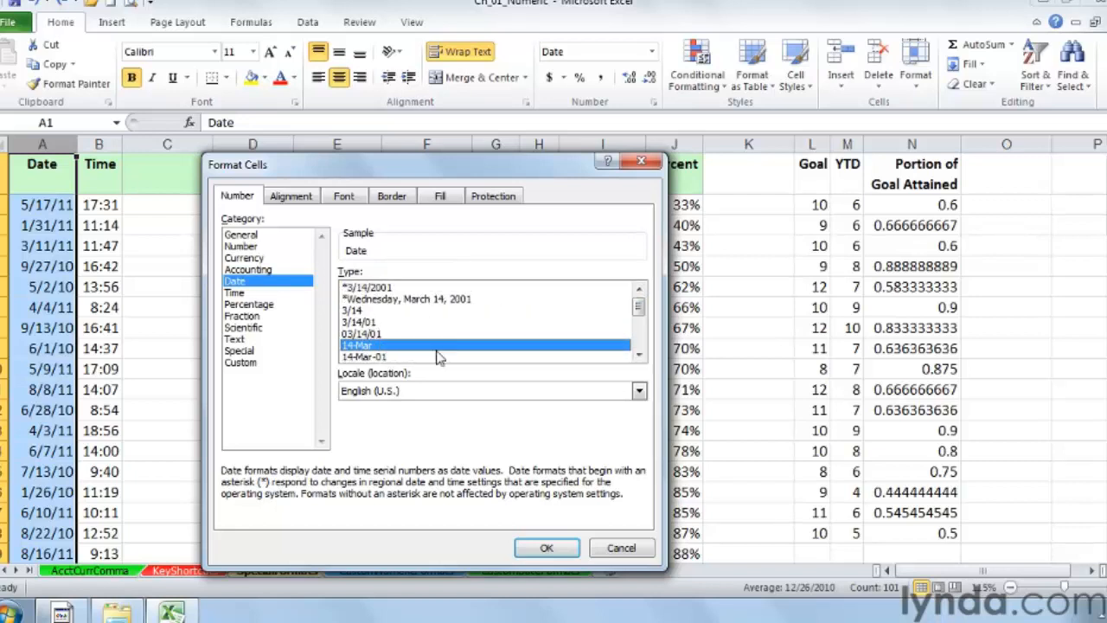
pyautogui.click(421, 300)
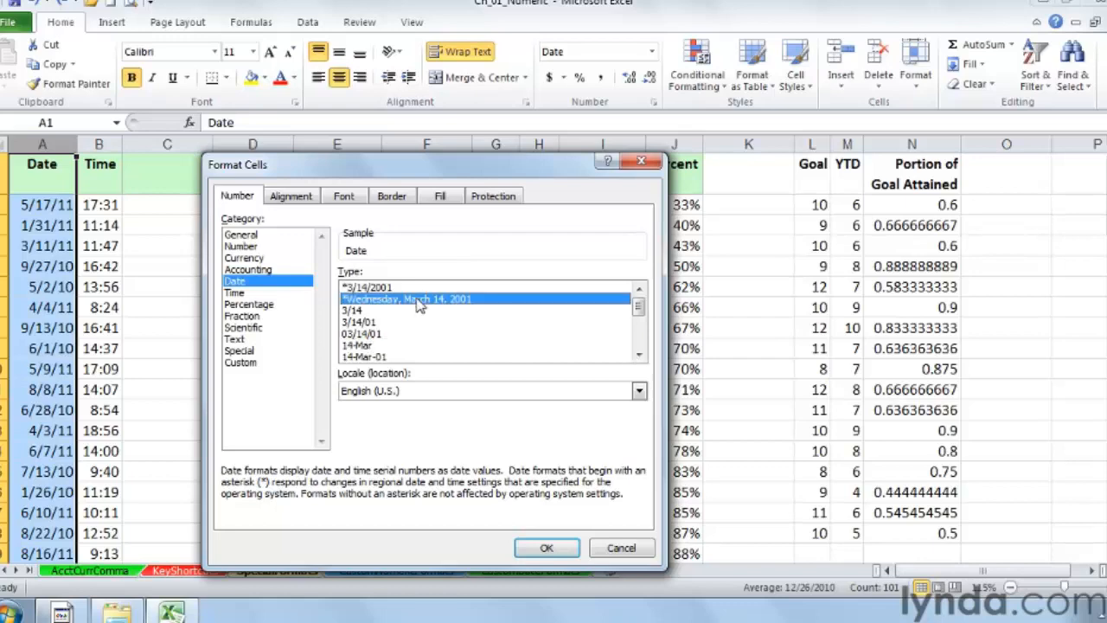
pyautogui.click(543, 548)
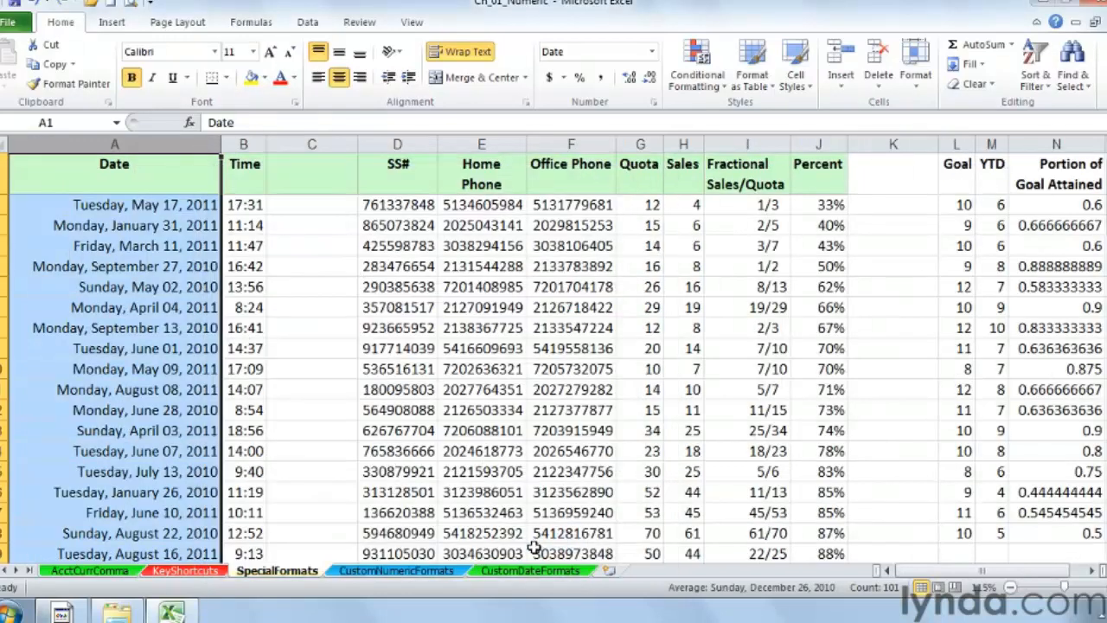
# Step: Examine the Time format types available for the Time column, then close the dialog without applying one
pyautogui.rightClick(244, 143)
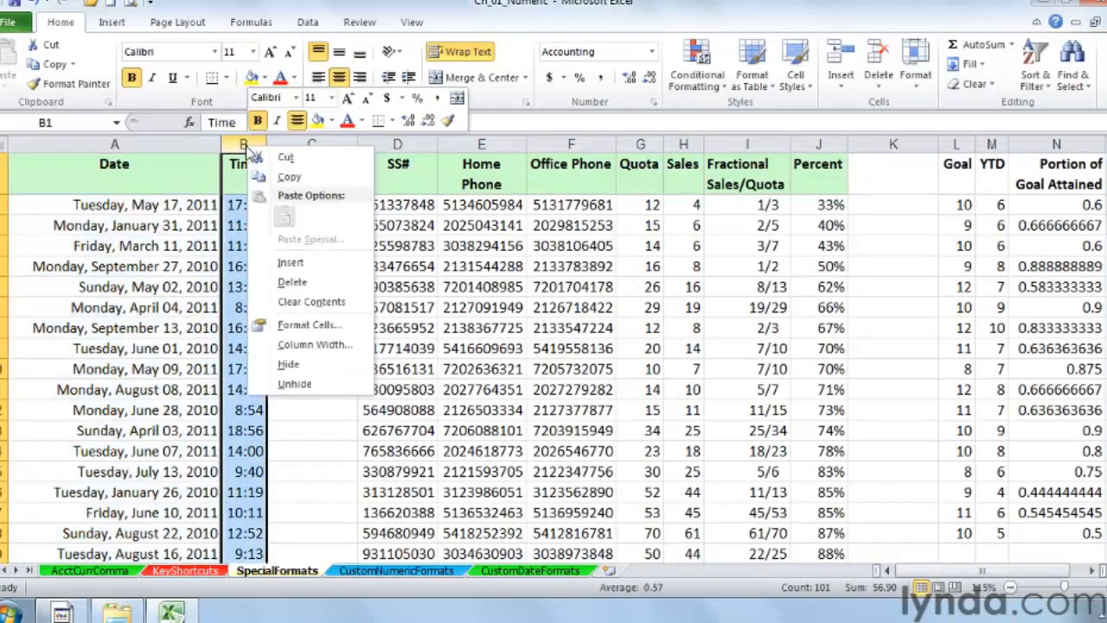
pyautogui.click(313, 326)
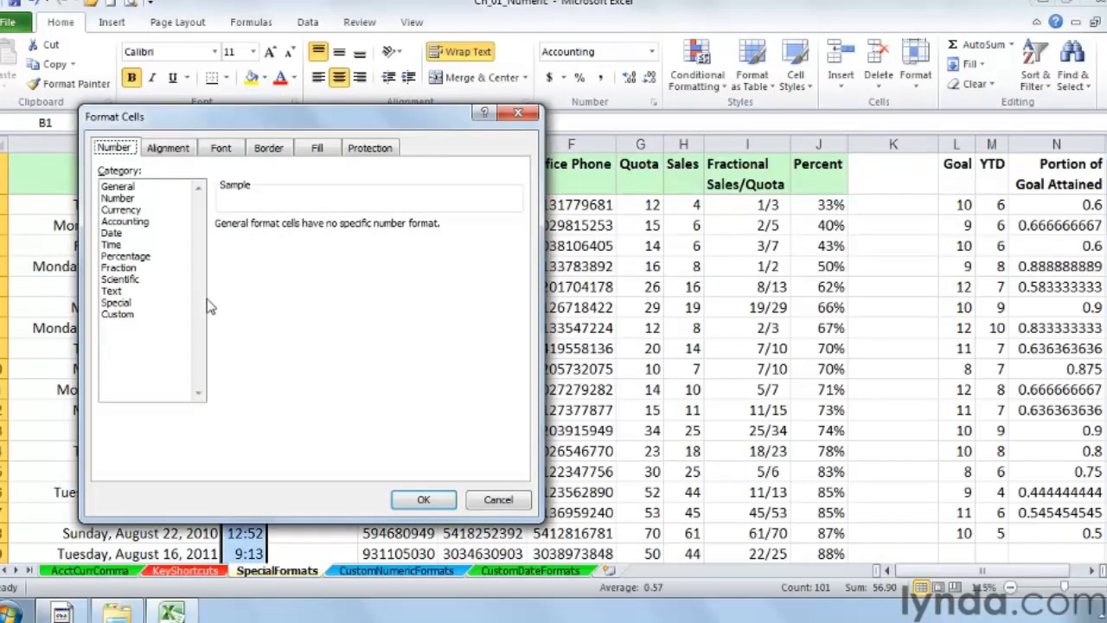
pyautogui.click(113, 244)
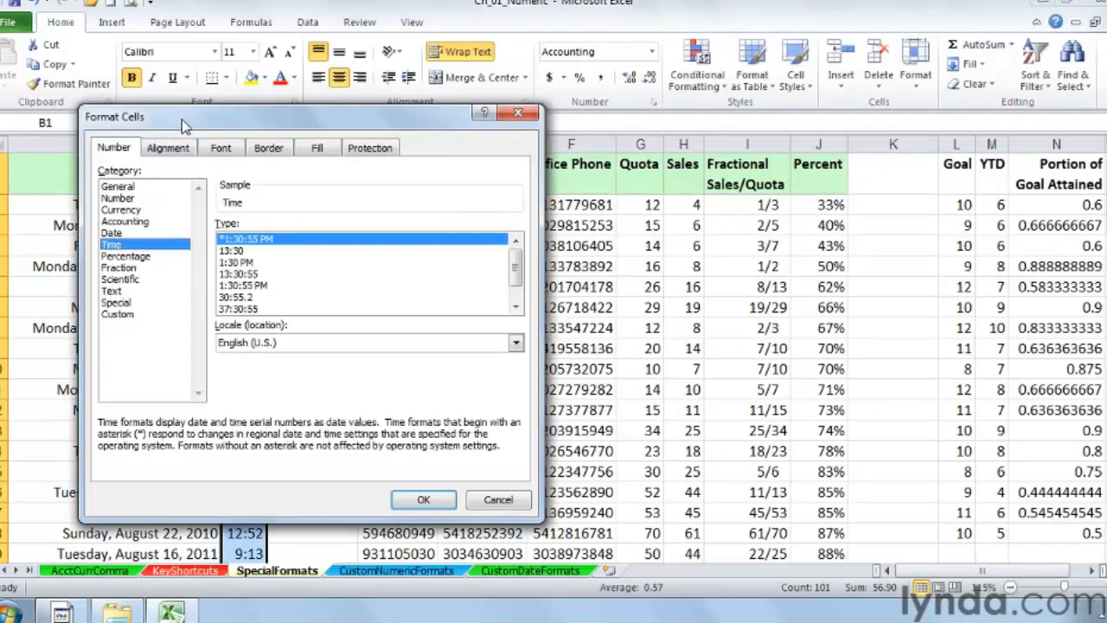
pyautogui.moveTo(187, 121); pyautogui.dragTo(462, 124)
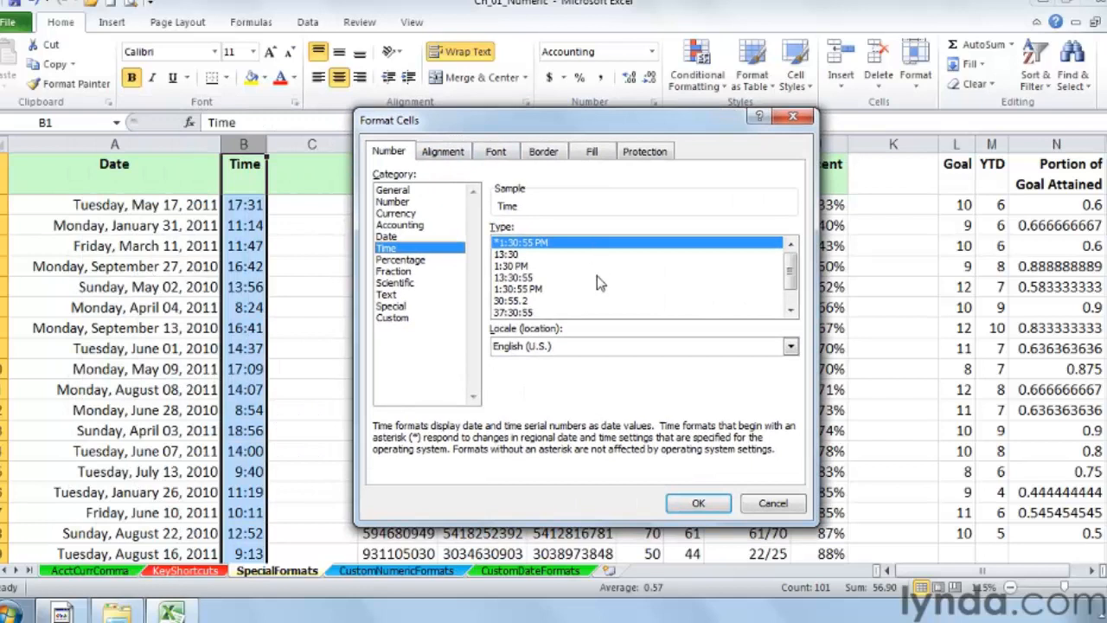
pyautogui.click(517, 255)
pyautogui.click(516, 266)
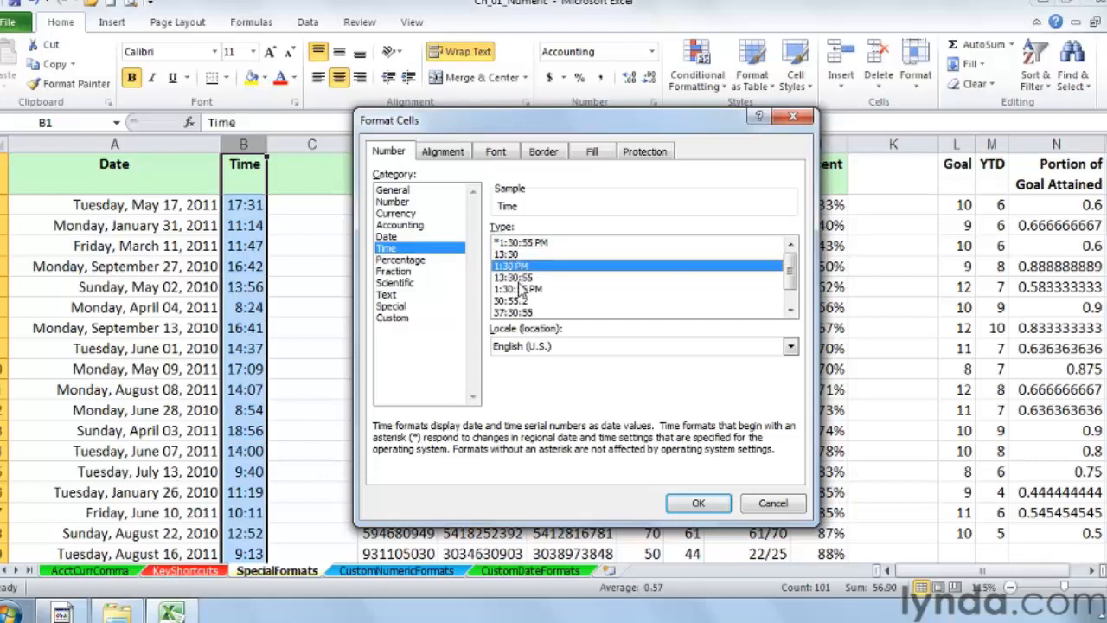
pyautogui.click(514, 278)
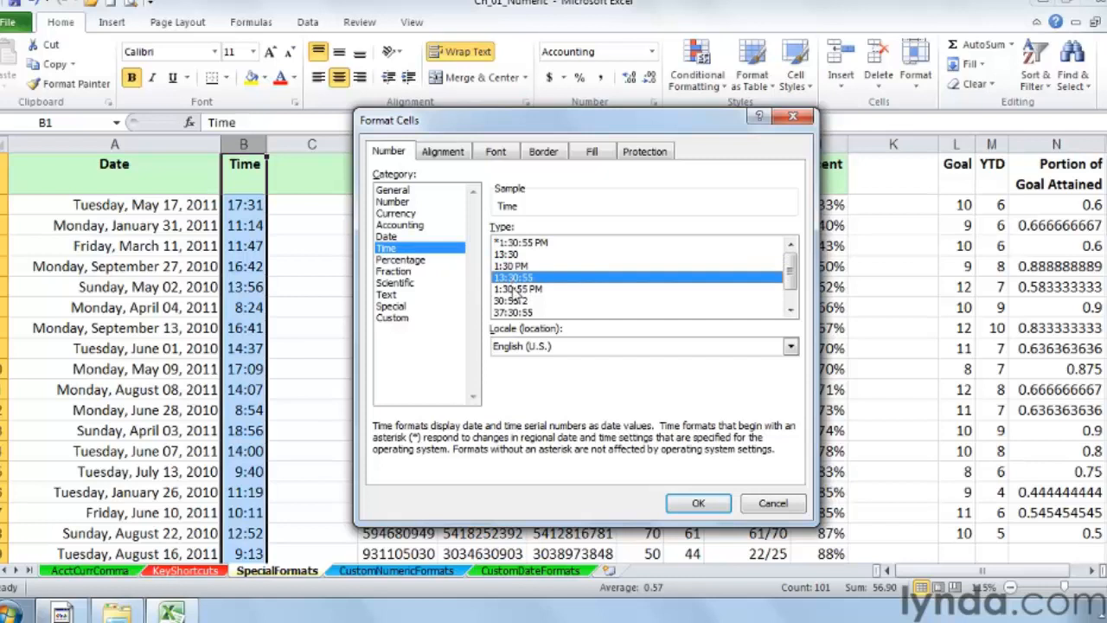
pyautogui.click(517, 289)
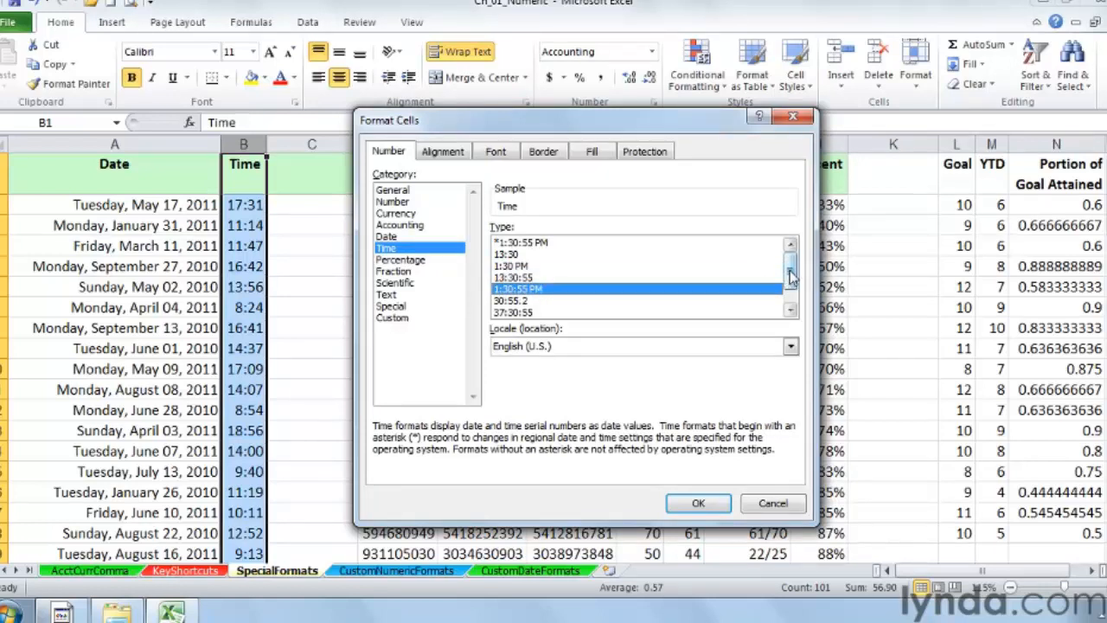
pyautogui.moveTo(790, 275); pyautogui.dragTo(790, 291)
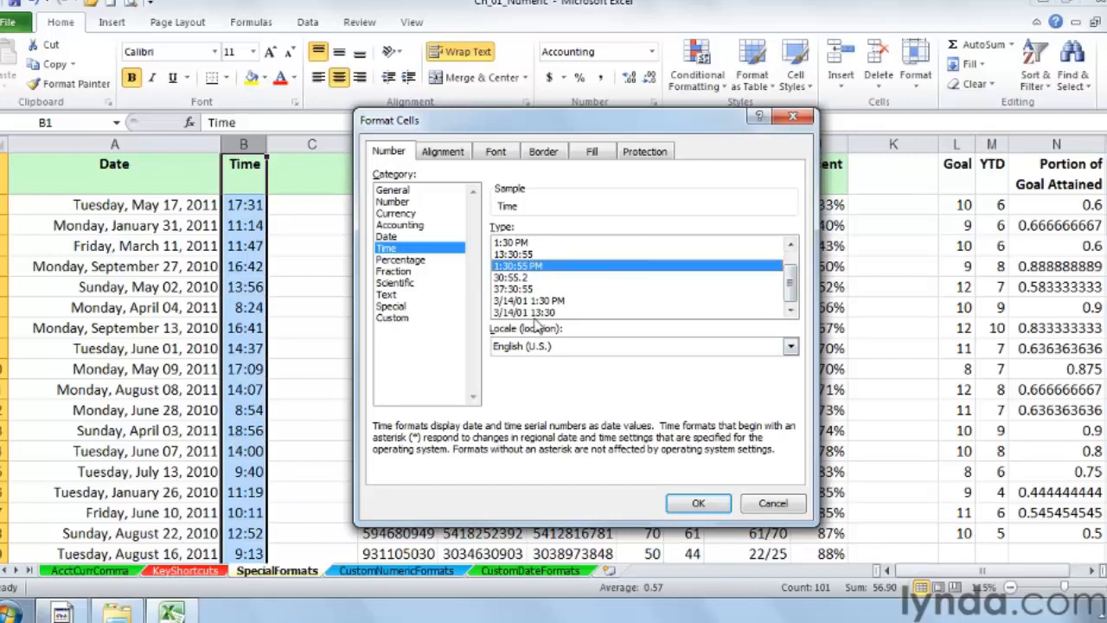
pyautogui.click(514, 301)
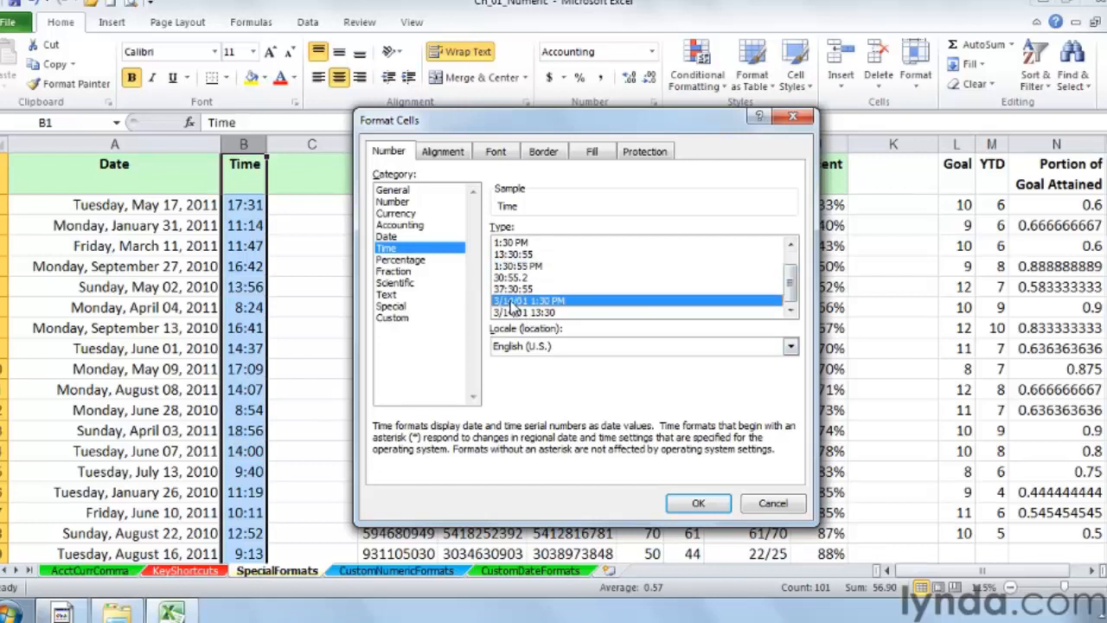
pyautogui.click(791, 119)
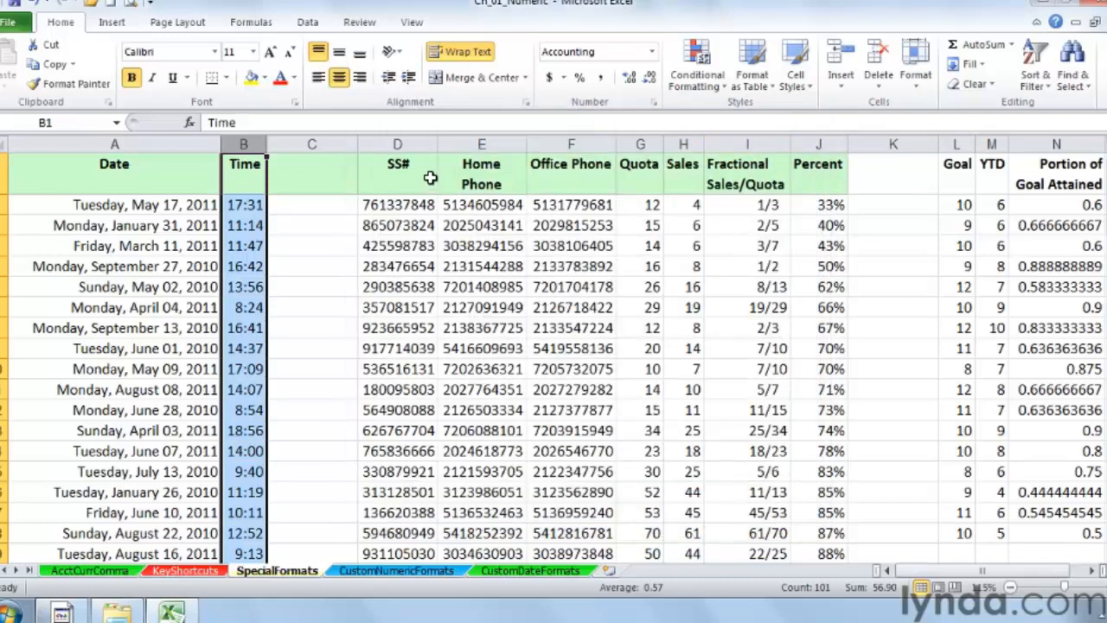
# Step: Apply the Special Social Security Number format to the SS# column
pyautogui.click(398, 143)
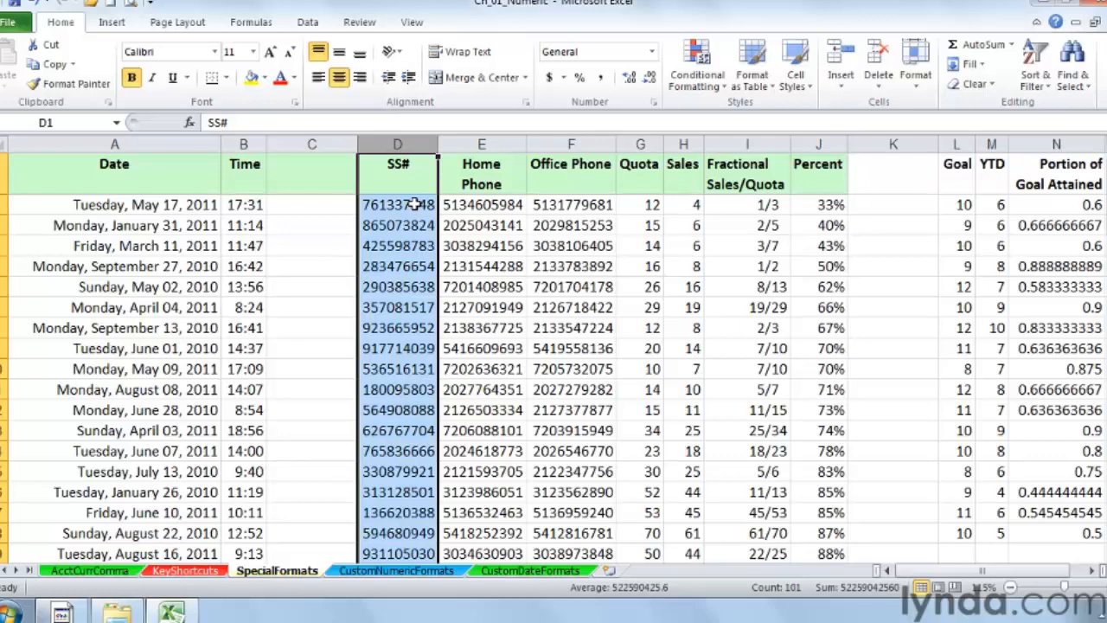
pyautogui.rightClick(398, 144)
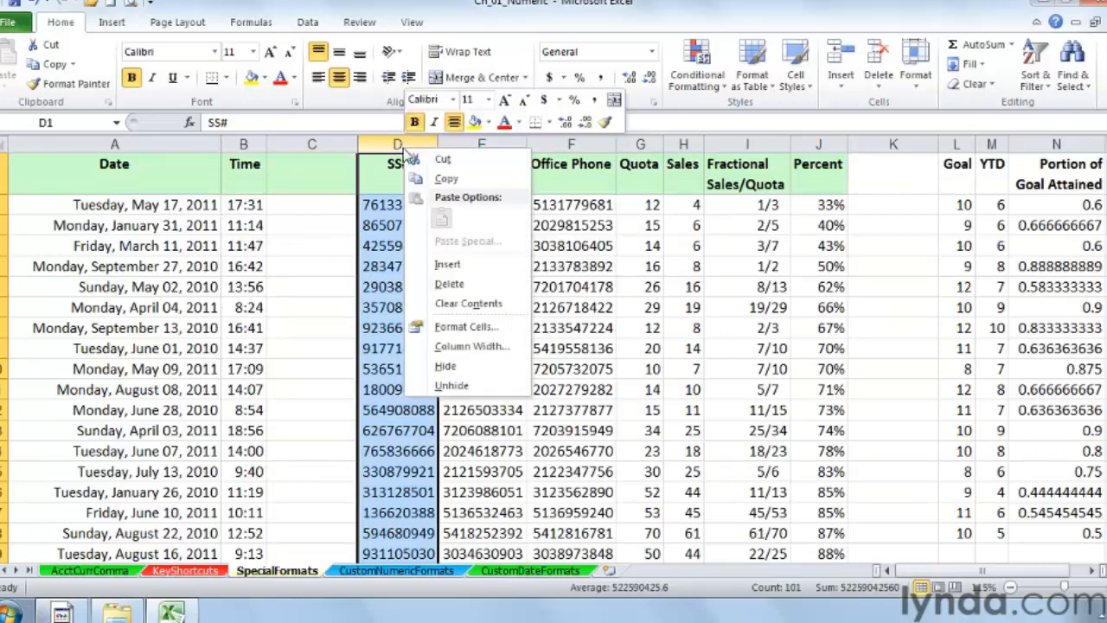
pyautogui.click(465, 327)
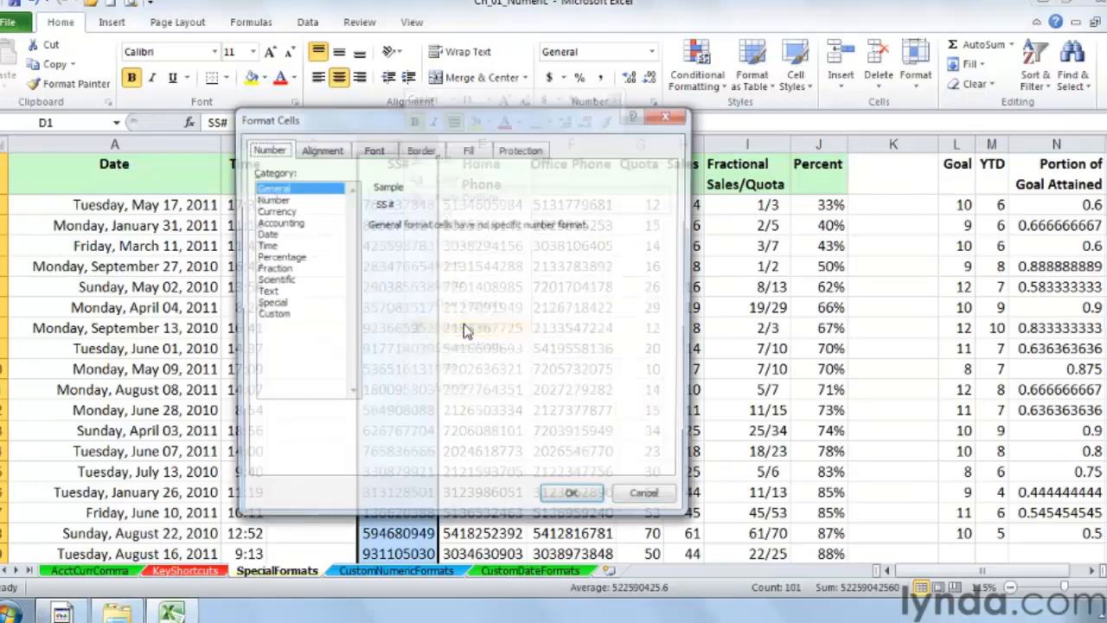
pyautogui.moveTo(427, 126); pyautogui.dragTo(716, 135)
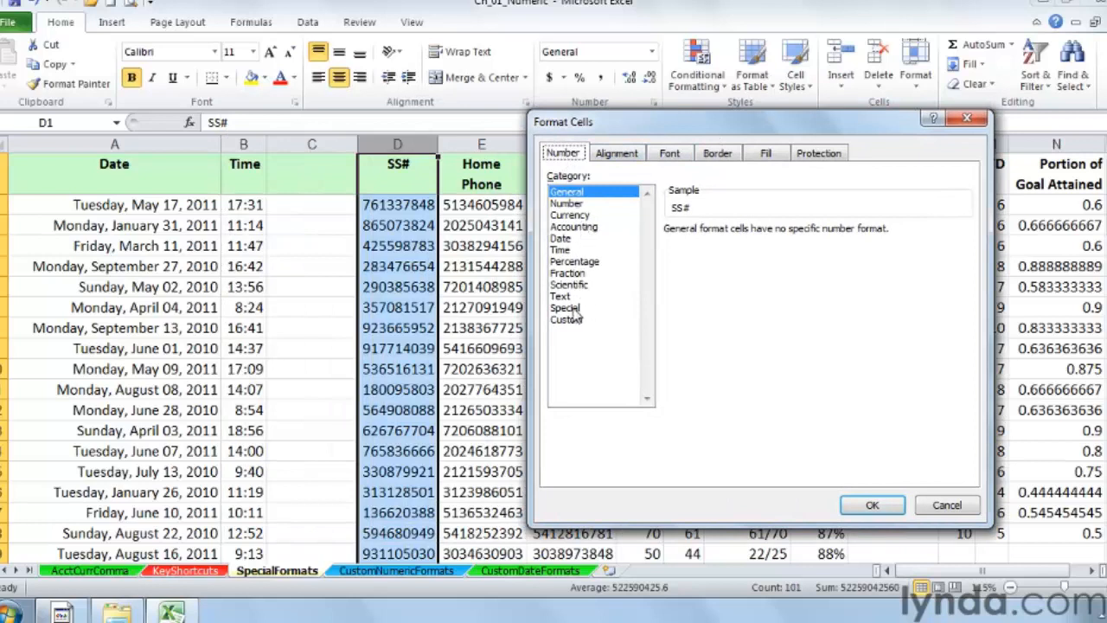
pyautogui.click(567, 308)
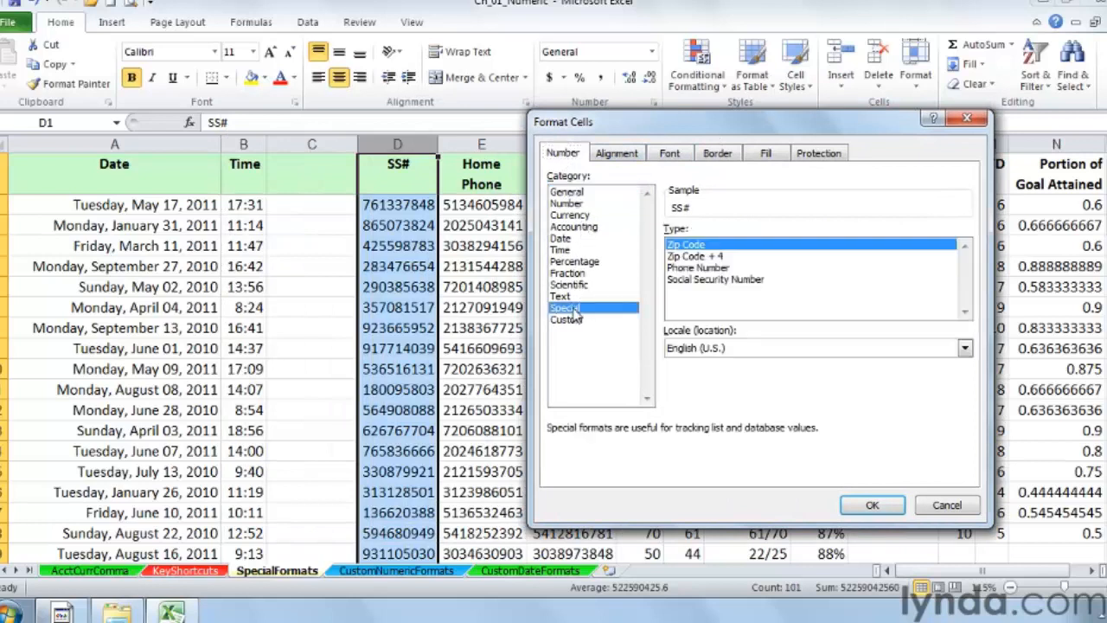
pyautogui.click(714, 280)
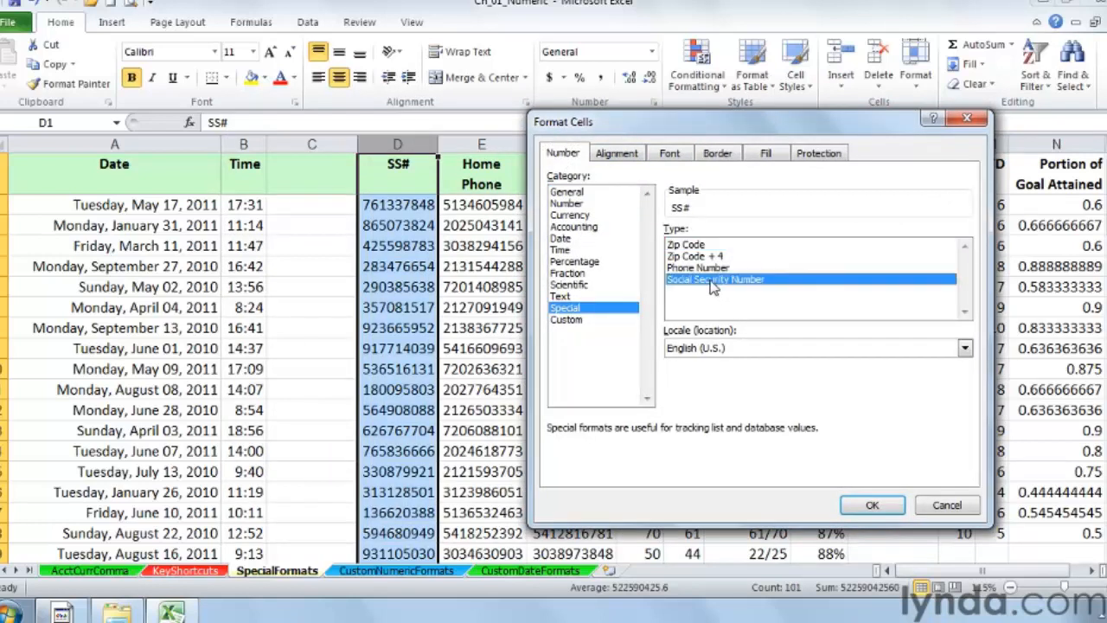
pyautogui.click(872, 506)
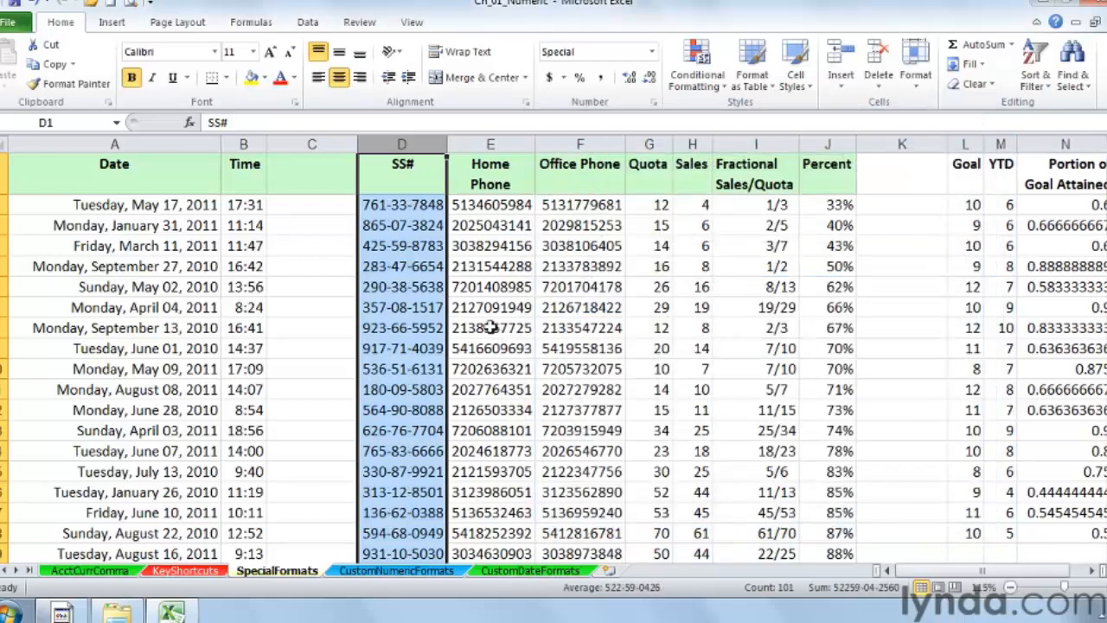
# Step: Edit one digit of the first SS# entry in place to 7
pyautogui.click(414, 207)
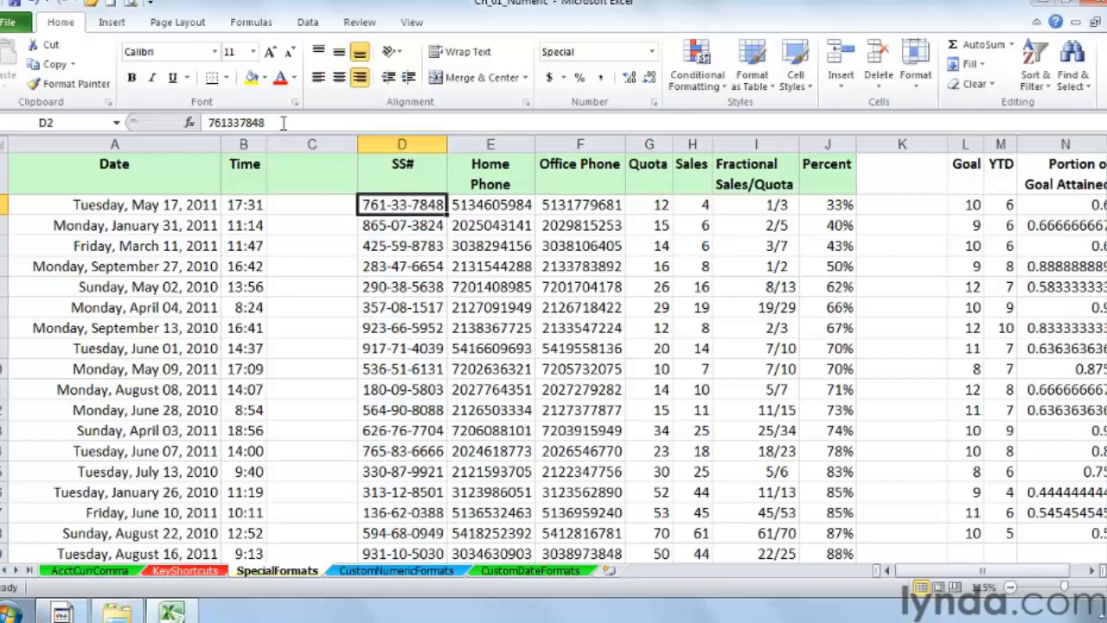
pyautogui.doubleClick(393, 205)
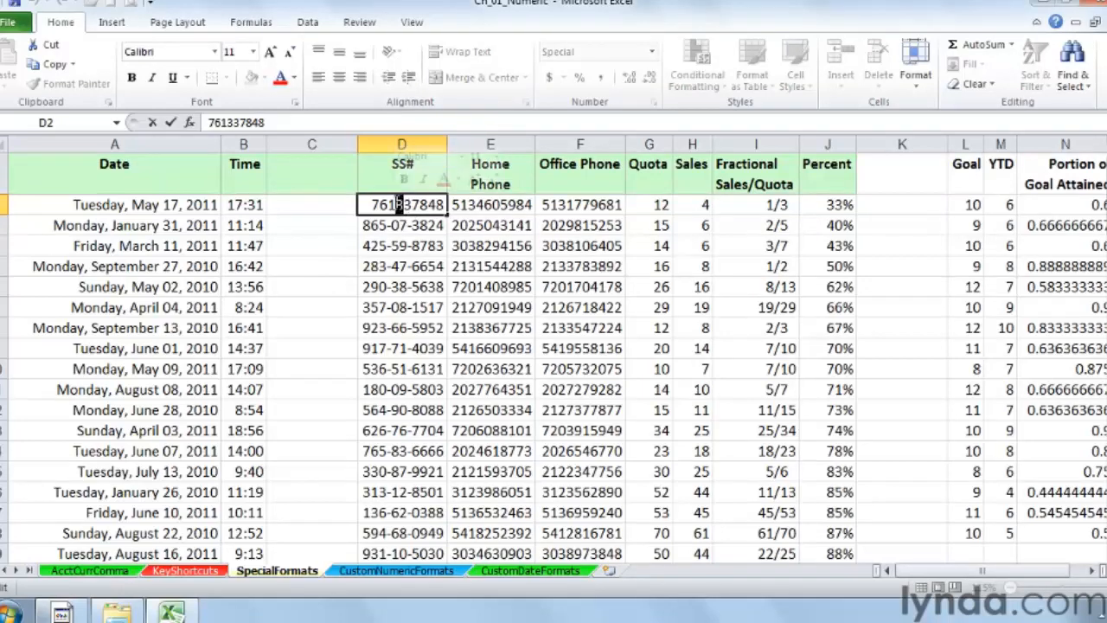
pyautogui.write('7')
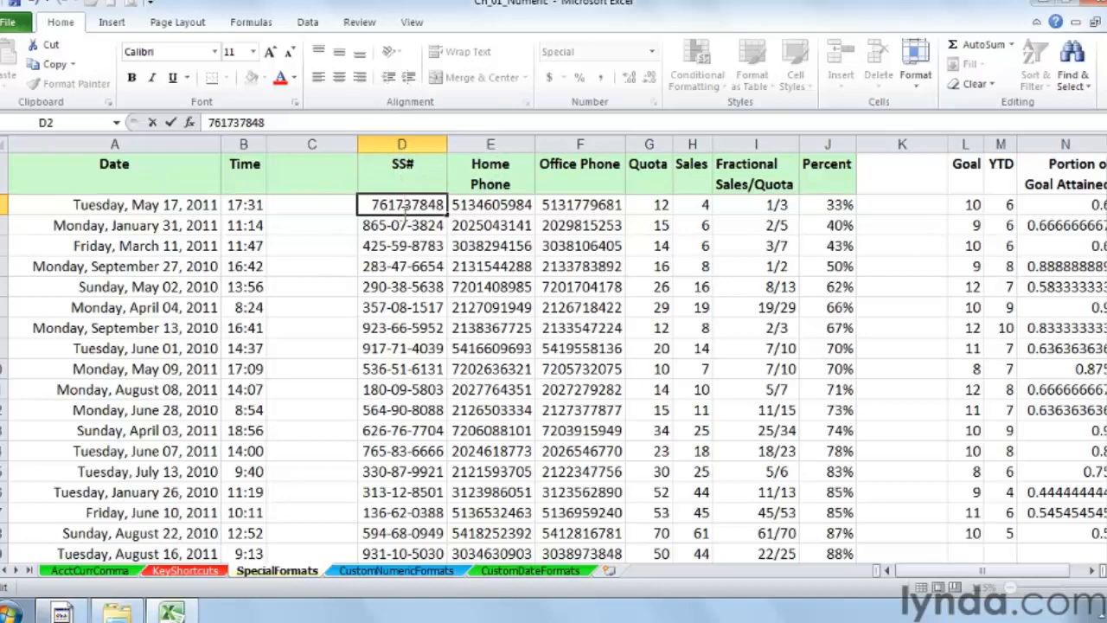
pyautogui.press('Return')
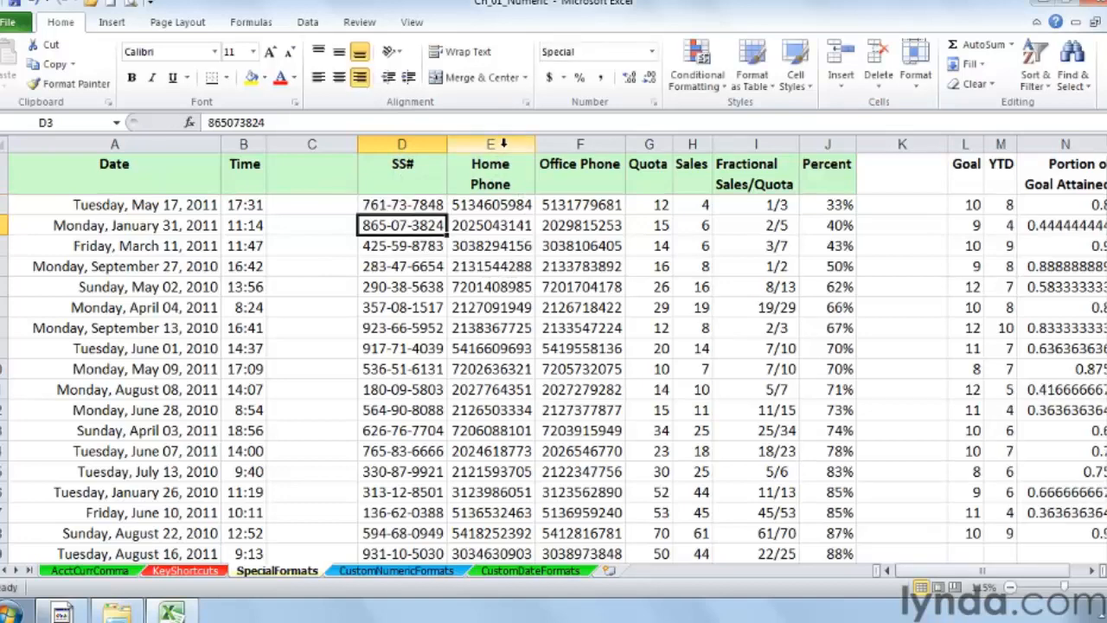
# Step: Apply the Special Phone Number format to the Home Phone and Office Phone columns
pyautogui.moveTo(506, 143); pyautogui.dragTo(549, 143)
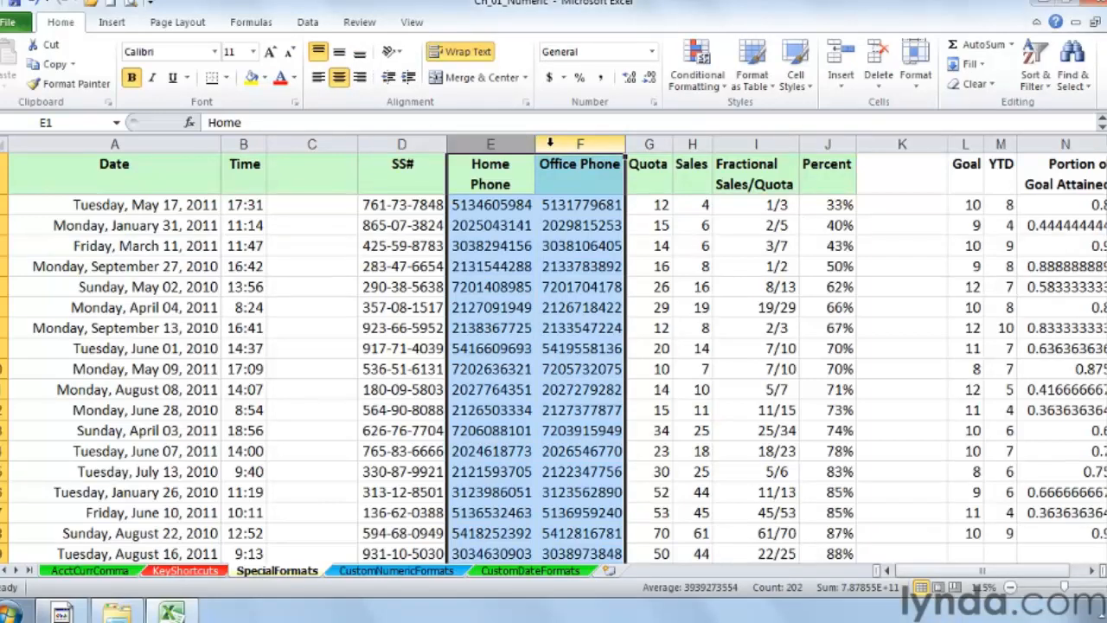
pyautogui.rightClick(554, 141)
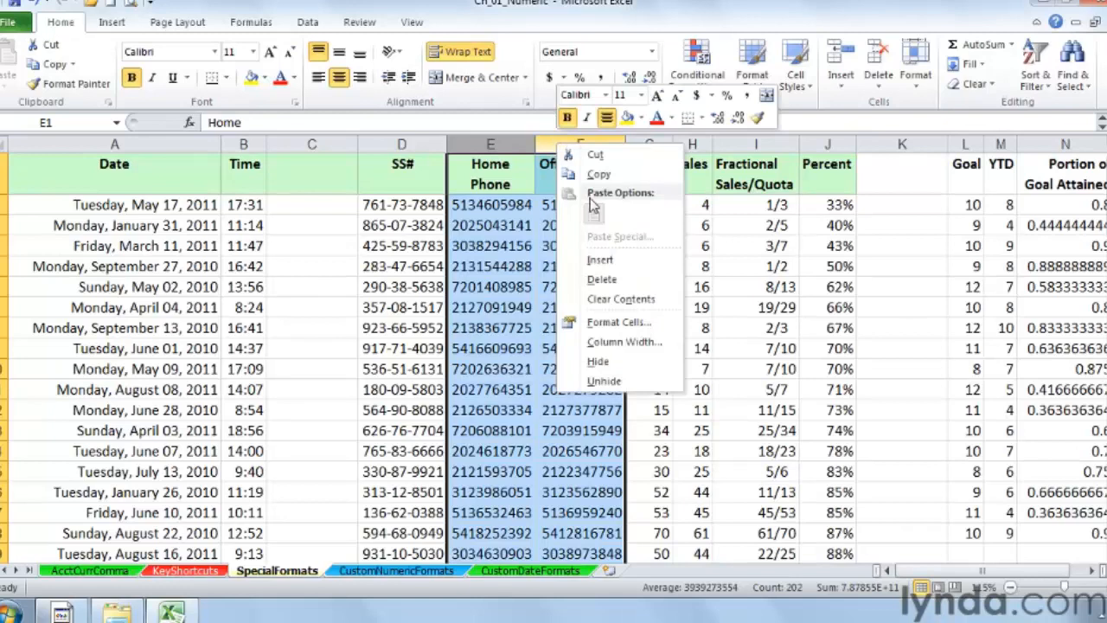
pyautogui.click(622, 322)
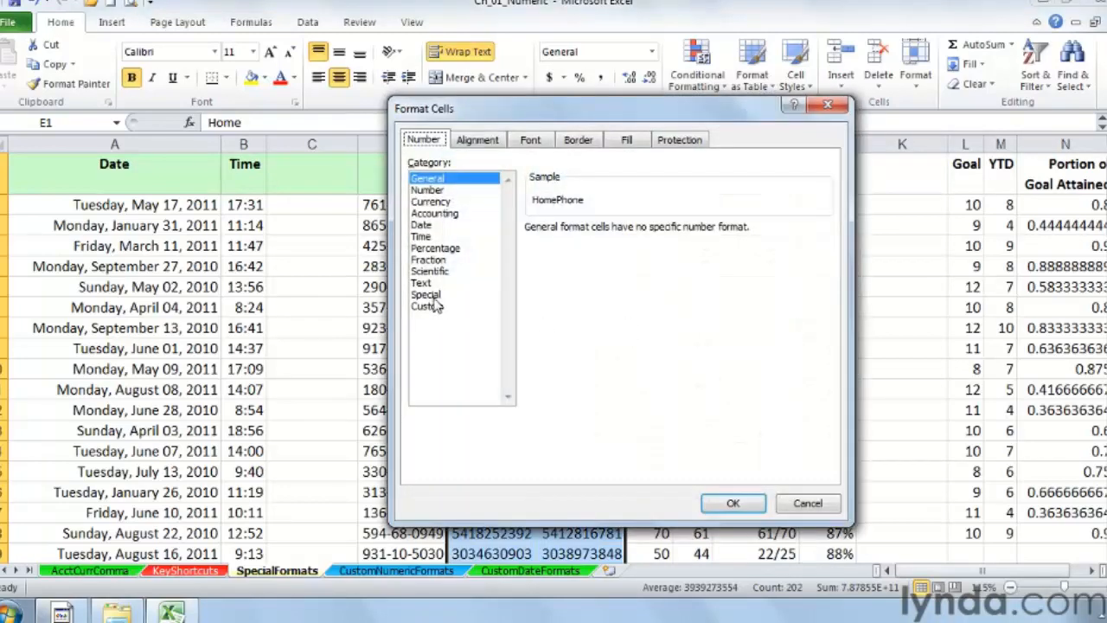
pyautogui.click(433, 295)
pyautogui.click(561, 266)
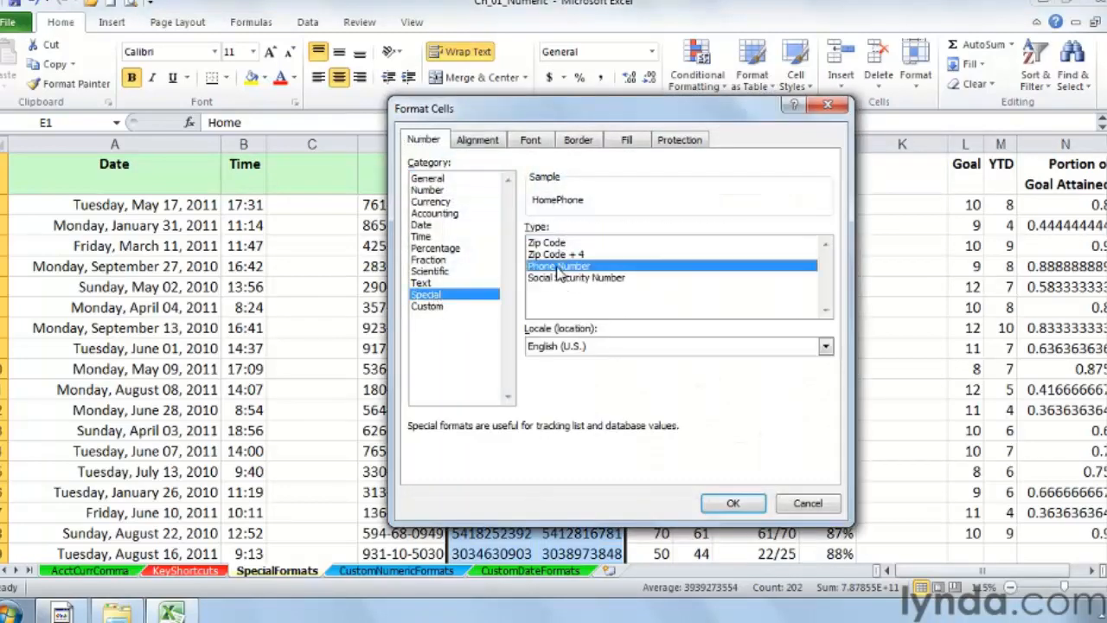
pyautogui.moveTo(531, 120); pyautogui.dragTo(773, 102)
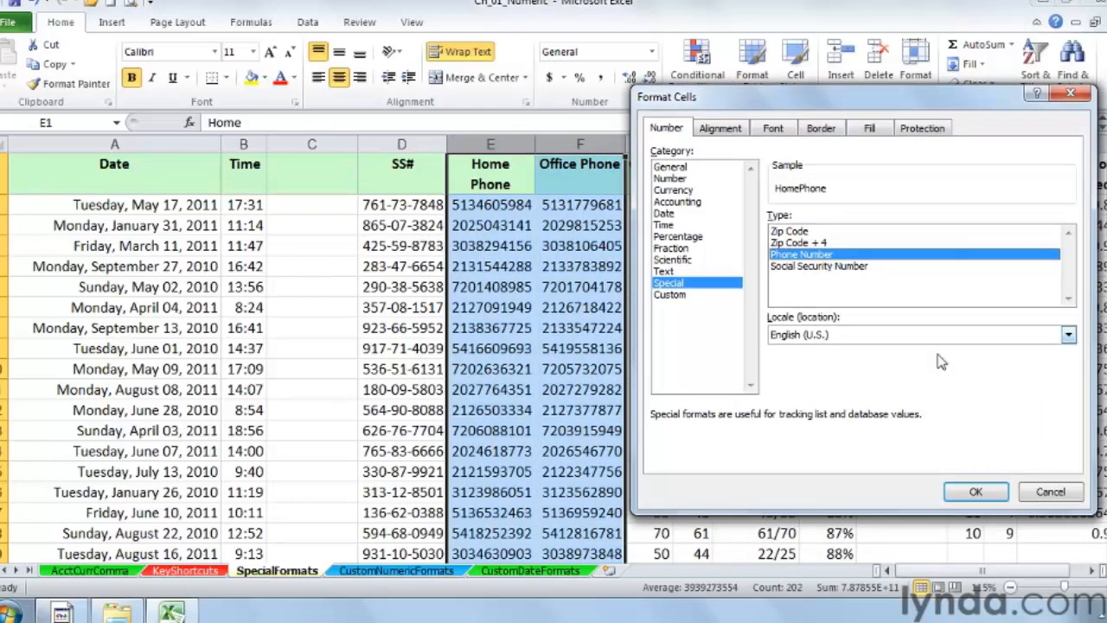
pyautogui.click(969, 496)
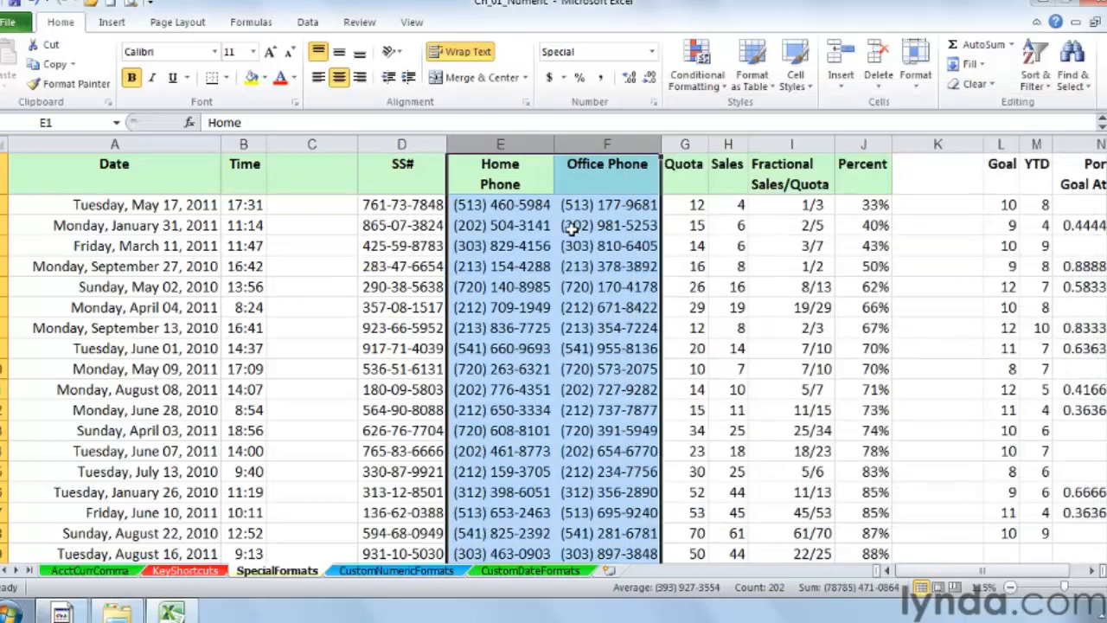
# Step: Inspect the underlying values of the office phone cells and the formula behind the Fractional Sales/Quota cells
pyautogui.click(585, 204)
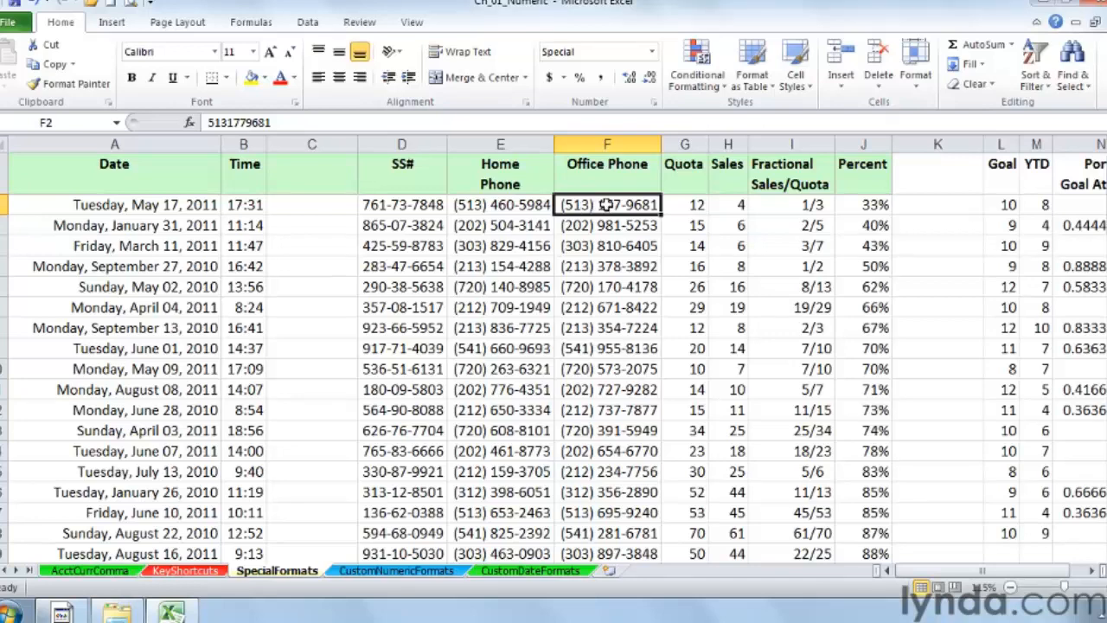
pyautogui.doubleClick(608, 205)
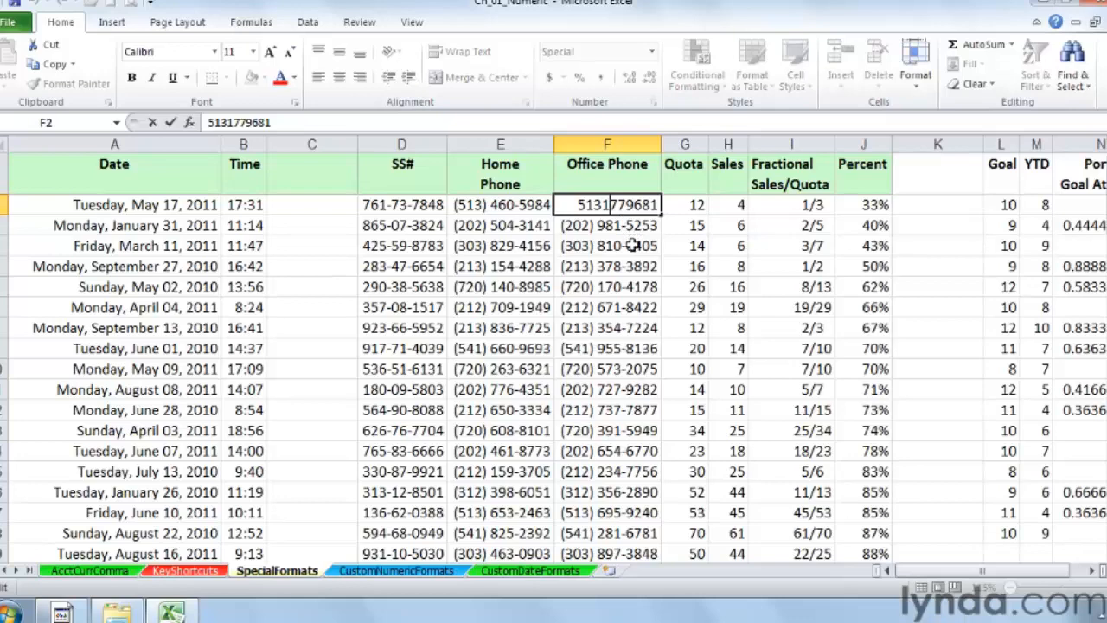
pyautogui.press('Escape')
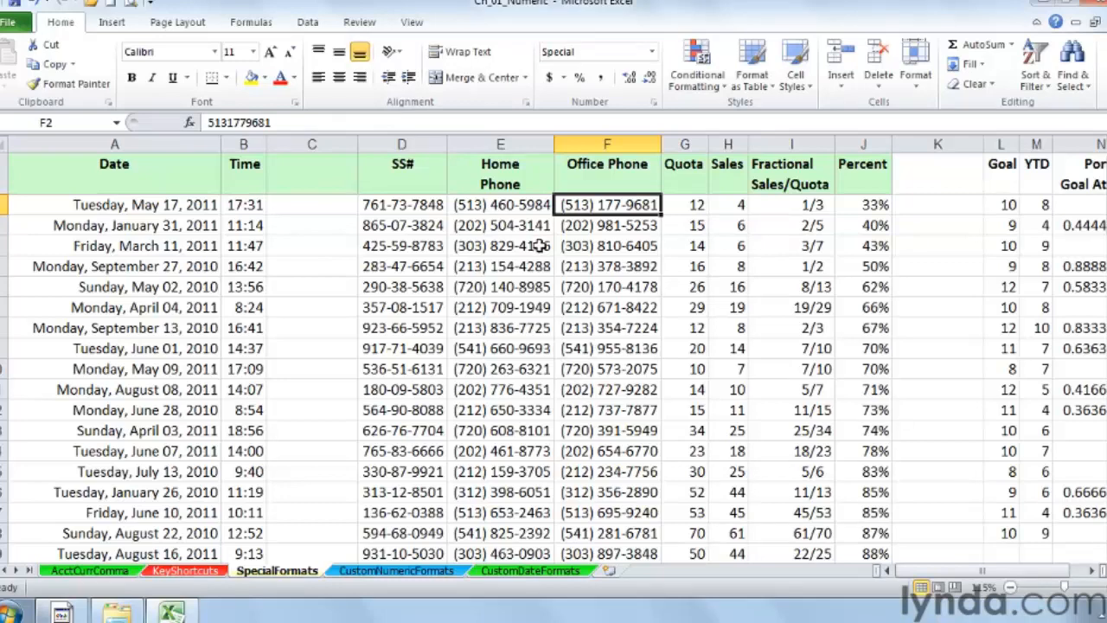
pyautogui.click(623, 225)
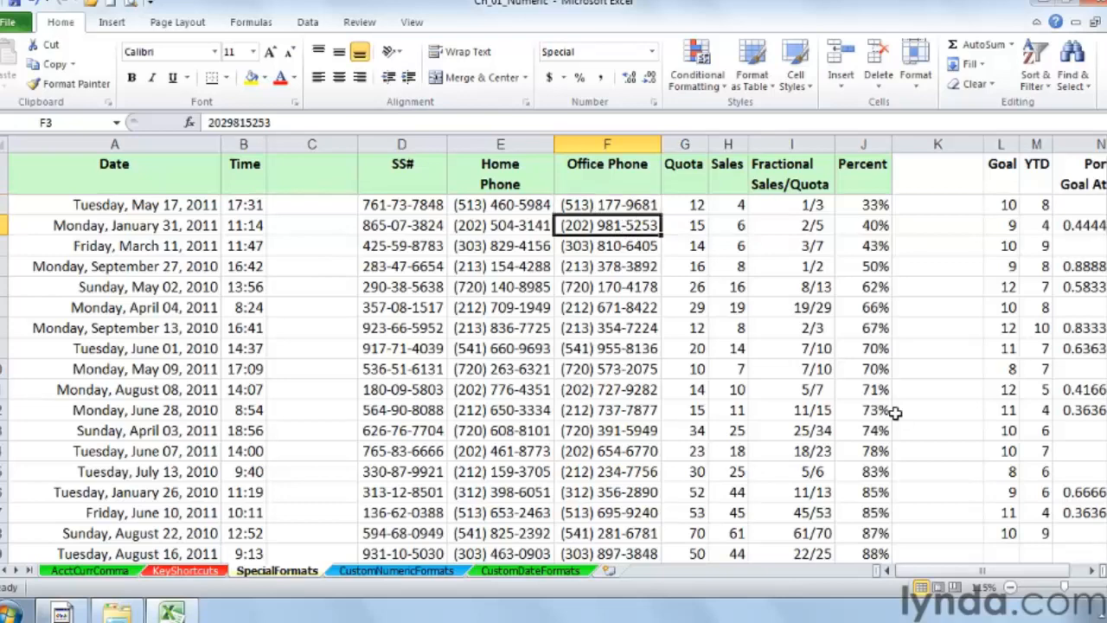
pyautogui.click(1092, 571)
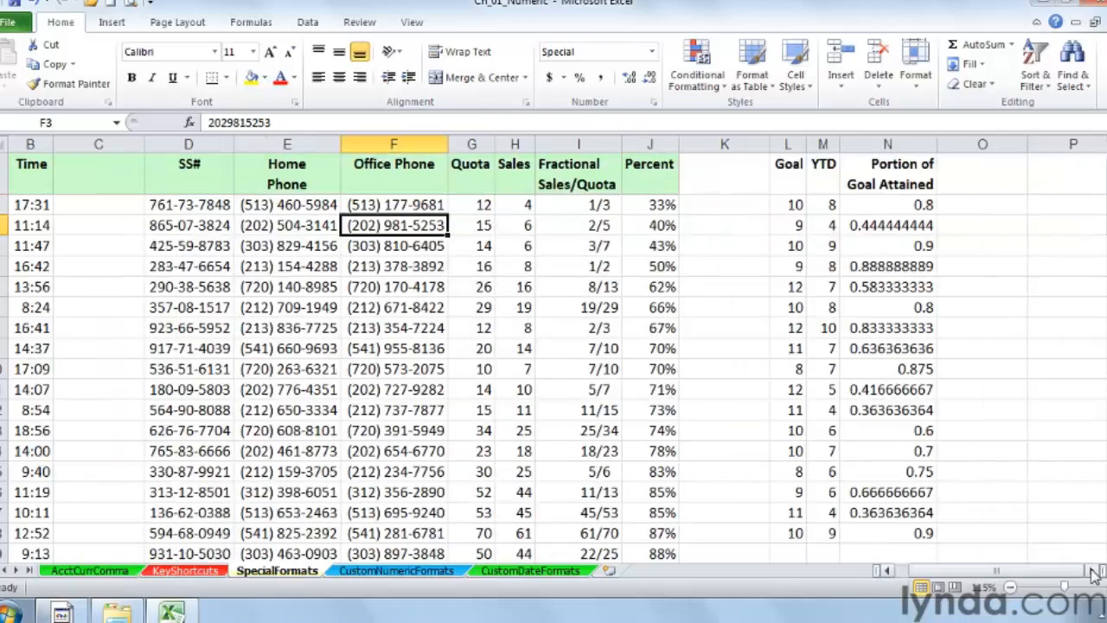
pyautogui.click(570, 203)
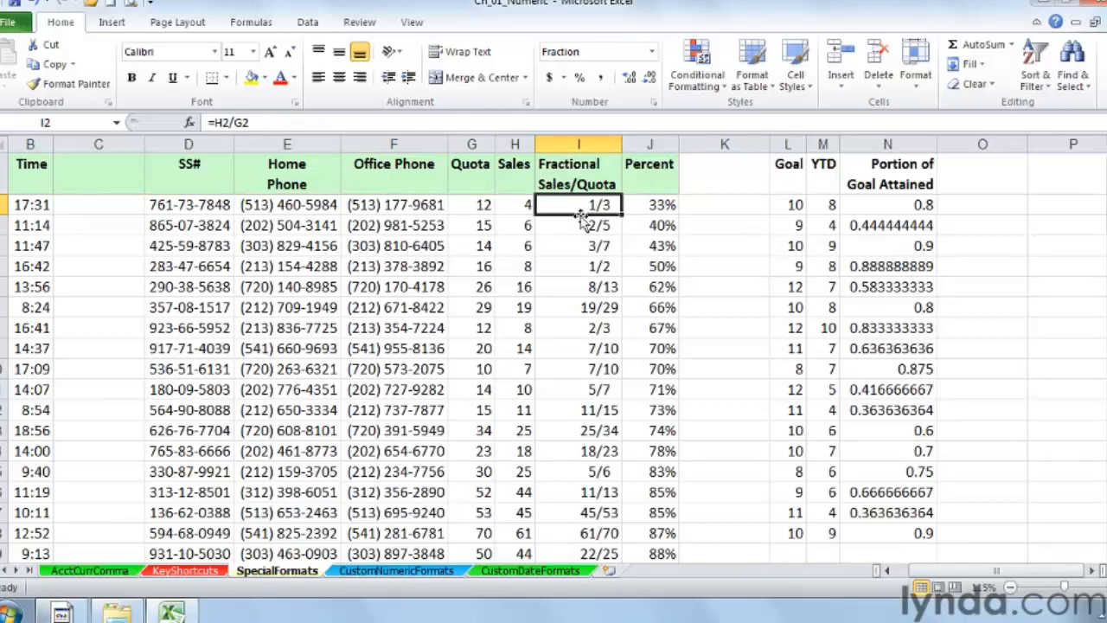
pyautogui.doubleClick(580, 204)
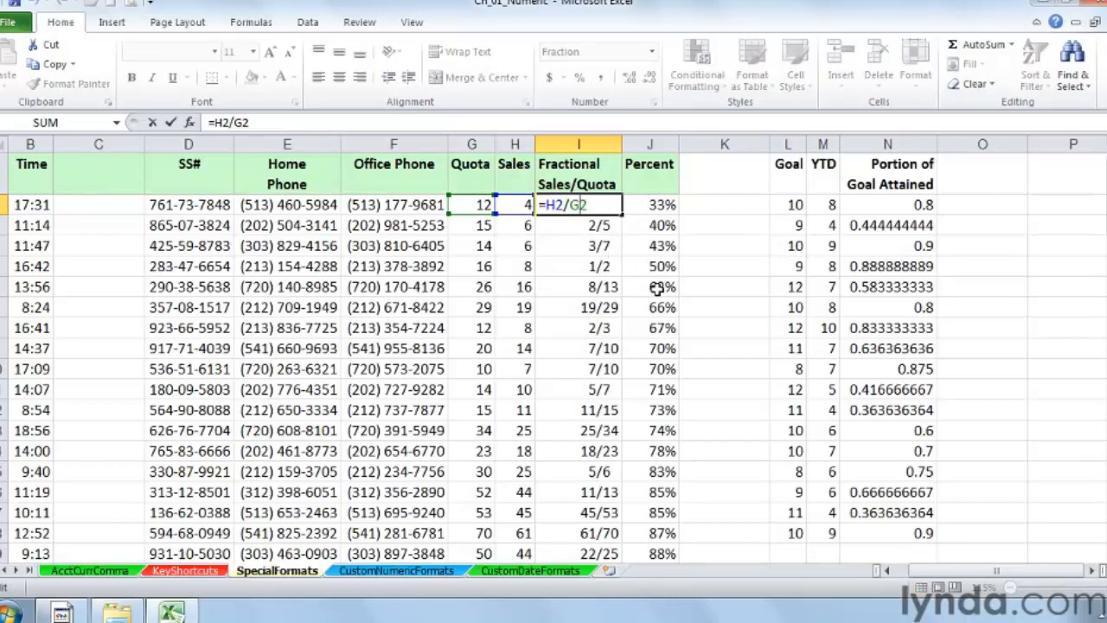
pyautogui.press('Escape')
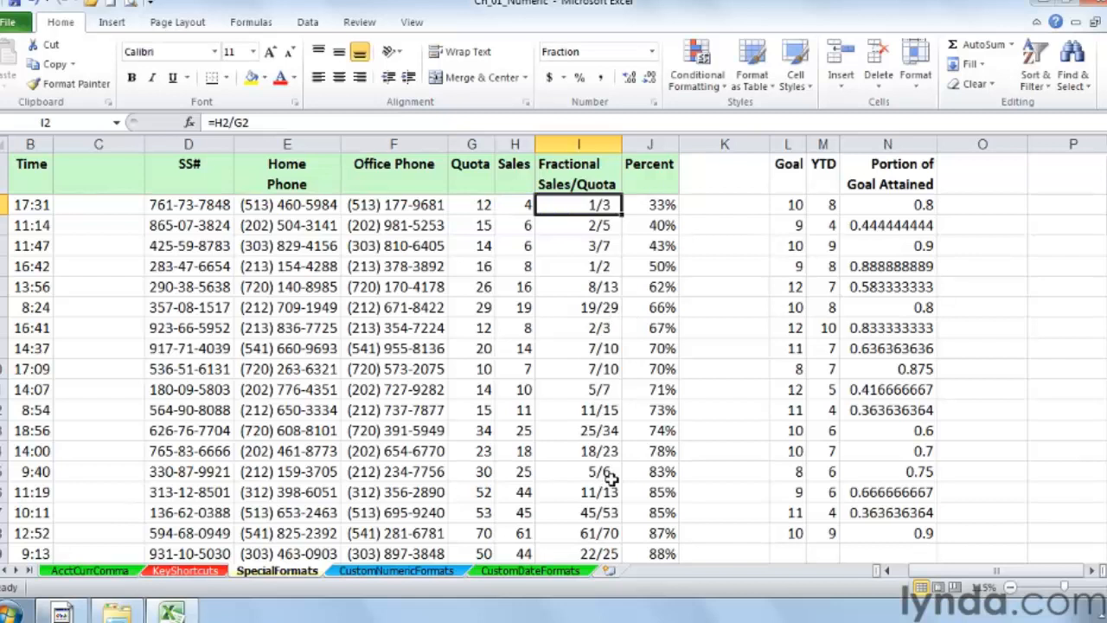
pyautogui.click(559, 431)
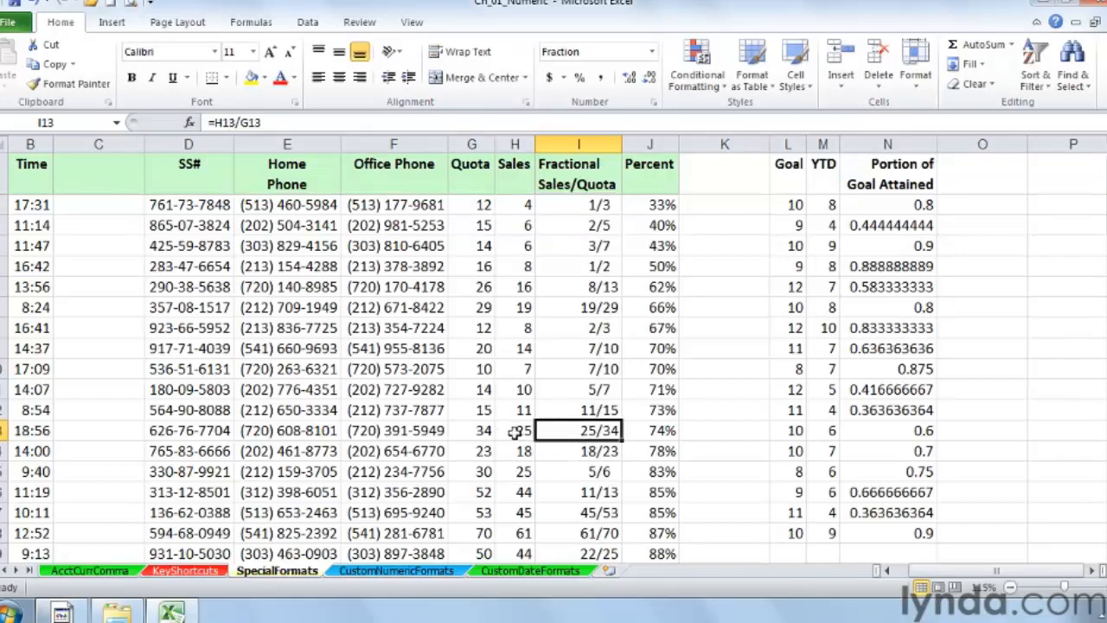
# Step: Change the first Quota entry to 103
pyautogui.doubleClick(482, 204)
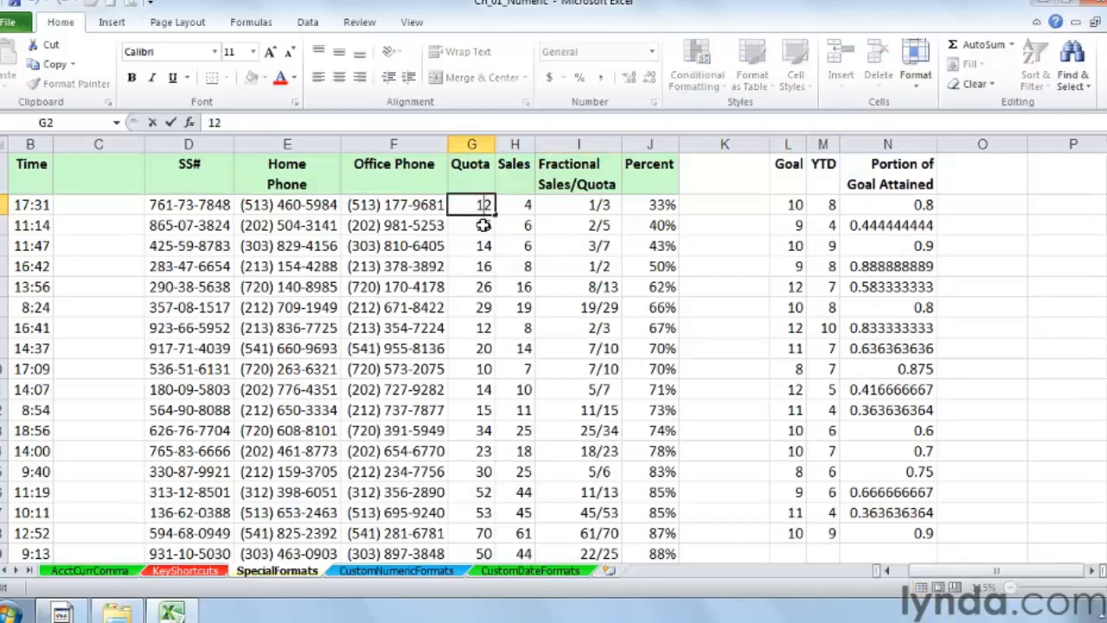
pyautogui.write('04')
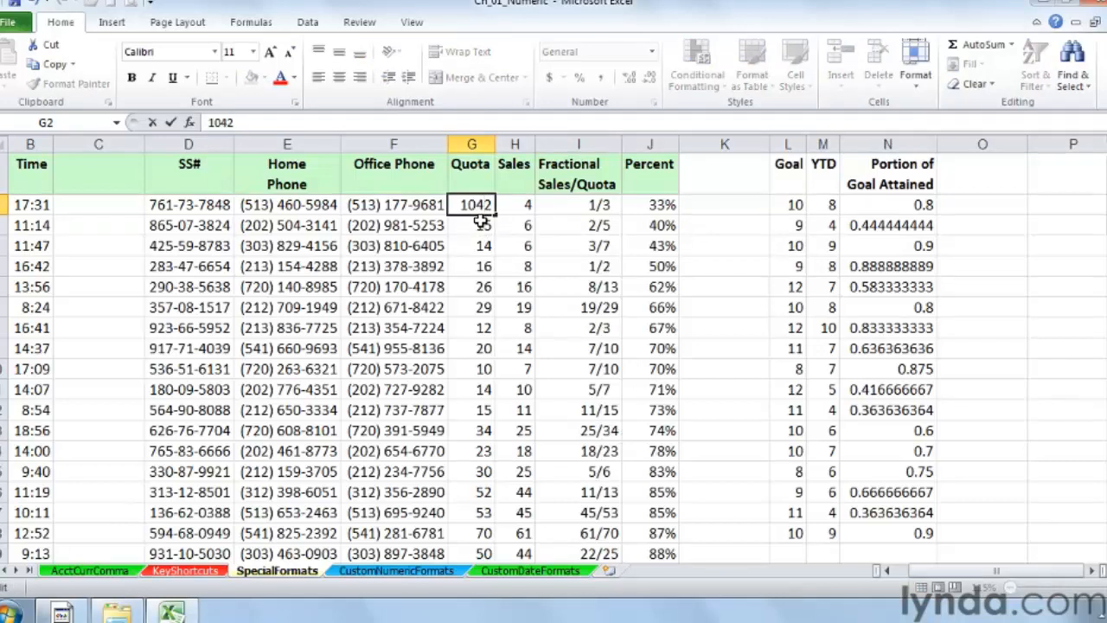
pyautogui.press('BackSpace')
pyautogui.write('3')
pyautogui.press('Delete')
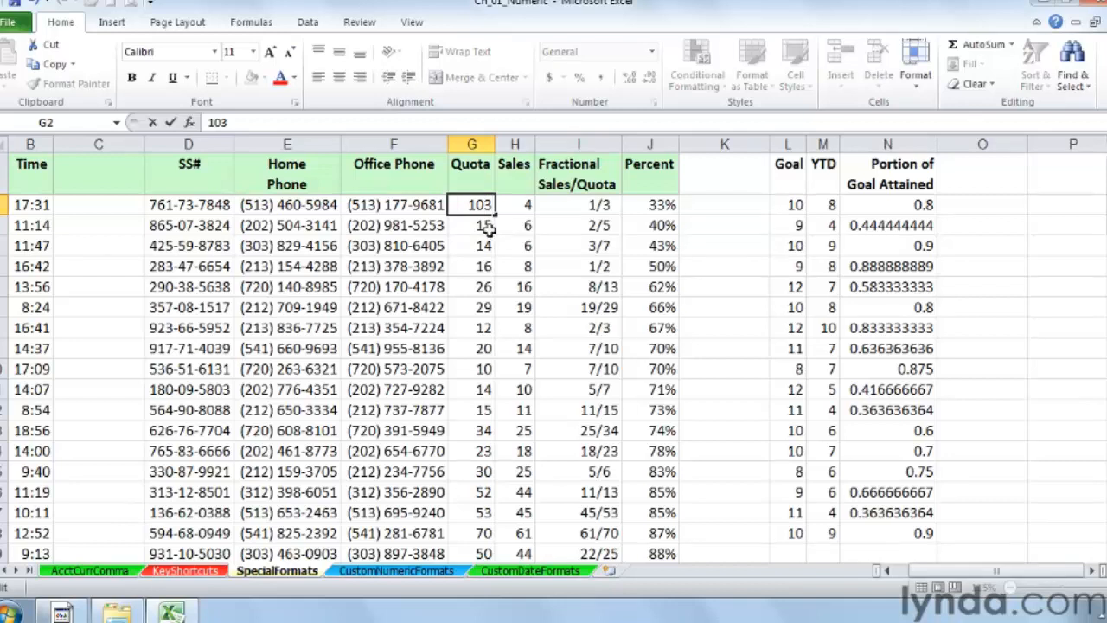
pyautogui.press('Return')
# Step: Format the Fractional Sales/Quota column as a Fraction of type Up to one digit (1/4)
pyautogui.click(563, 209)
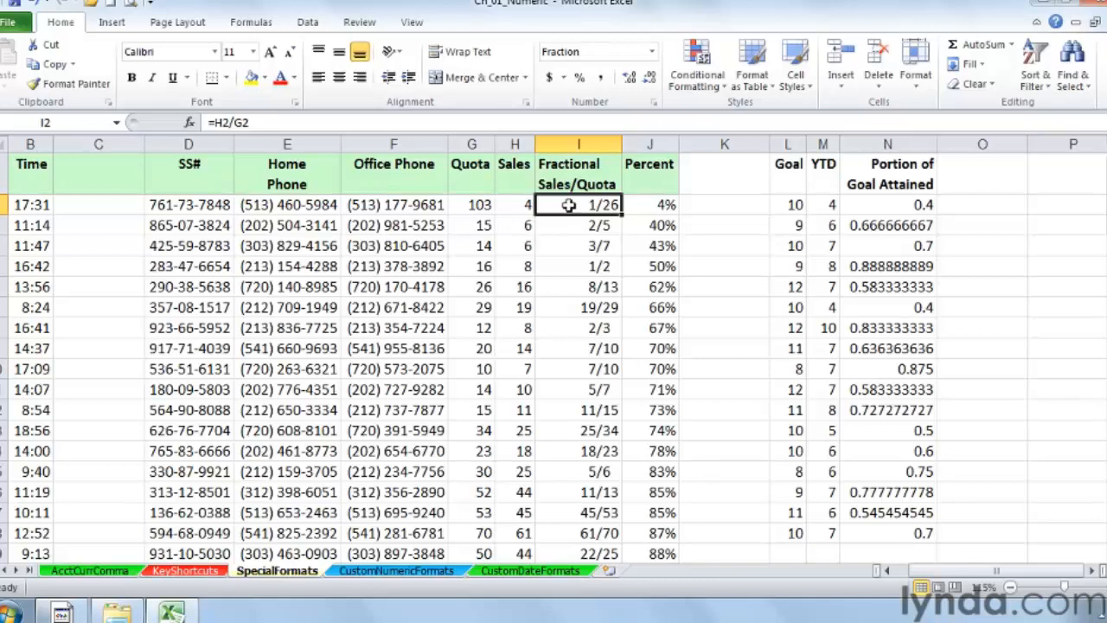
pyautogui.click(578, 145)
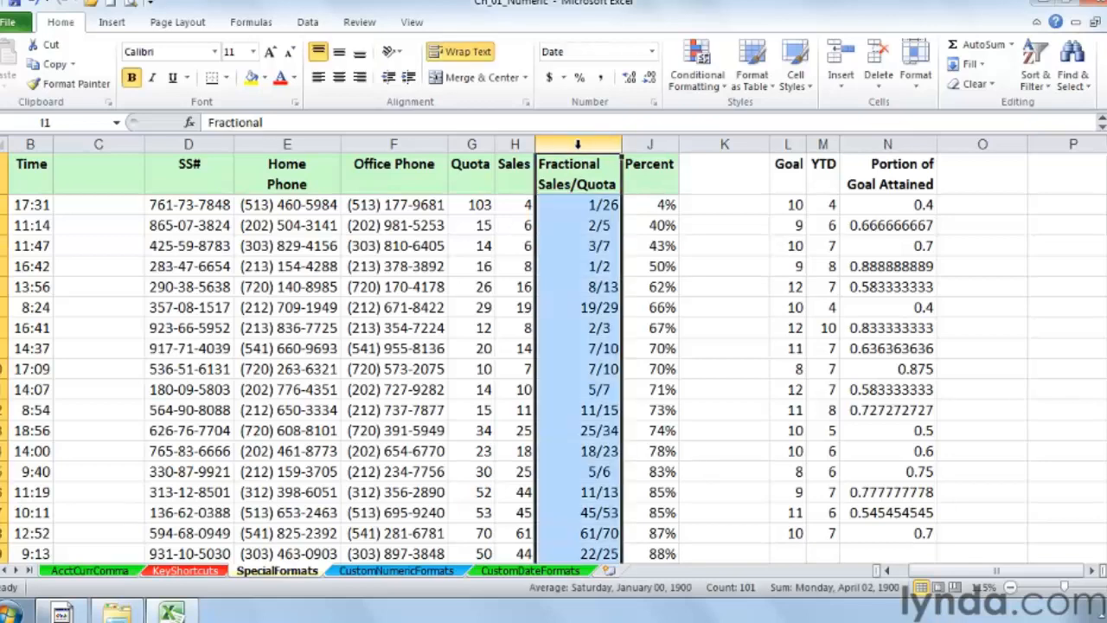
pyautogui.rightClick(579, 147)
pyautogui.click(640, 329)
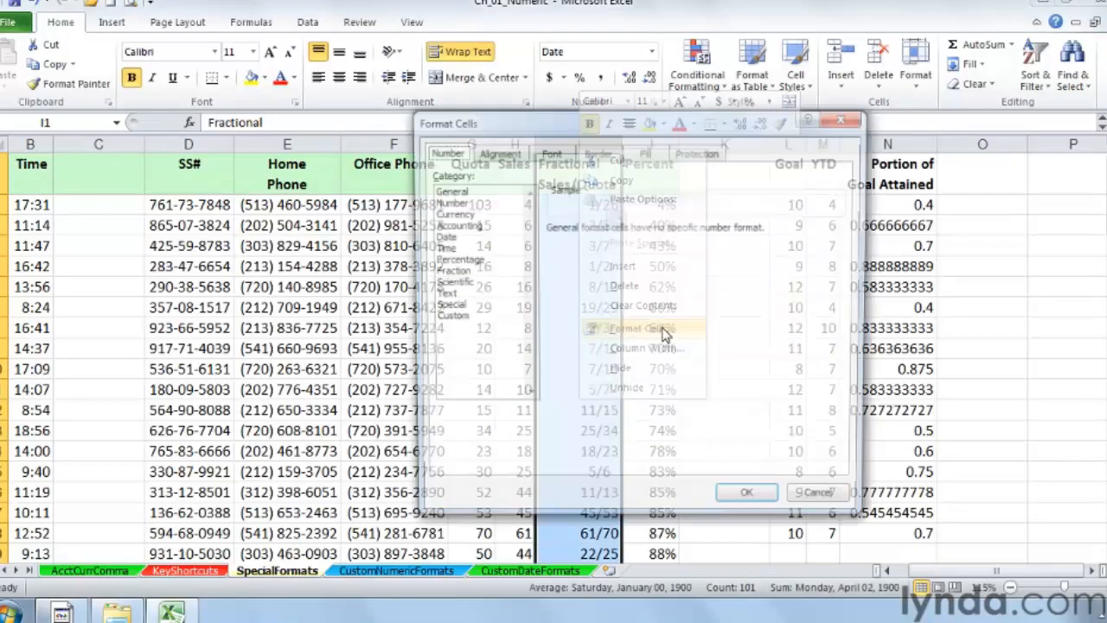
pyautogui.click(454, 272)
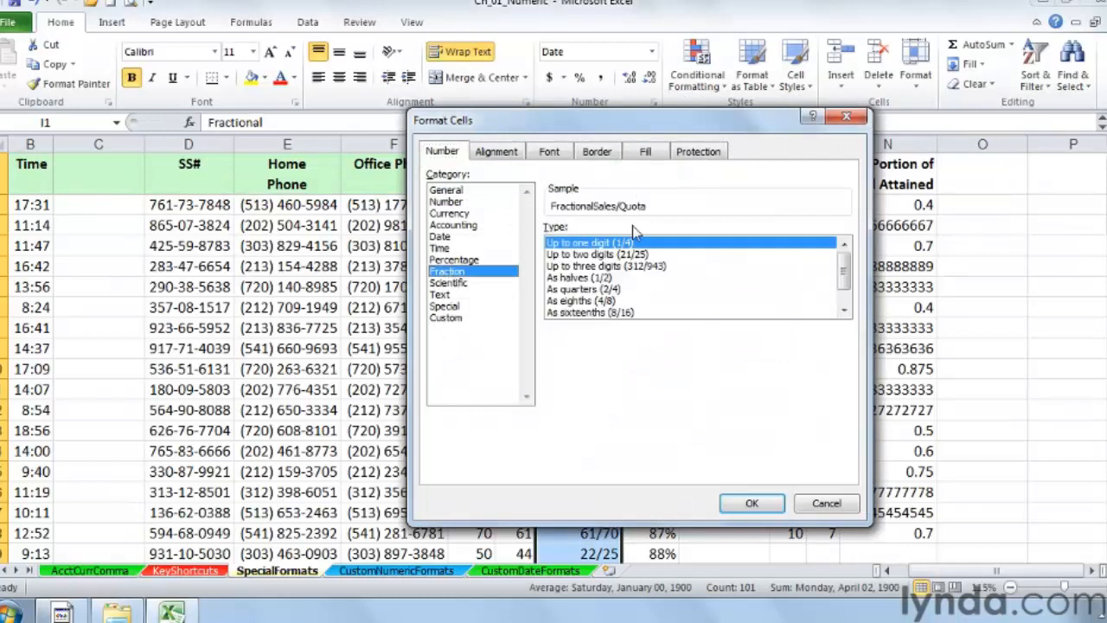
pyautogui.moveTo(510, 130); pyautogui.dragTo(738, 113)
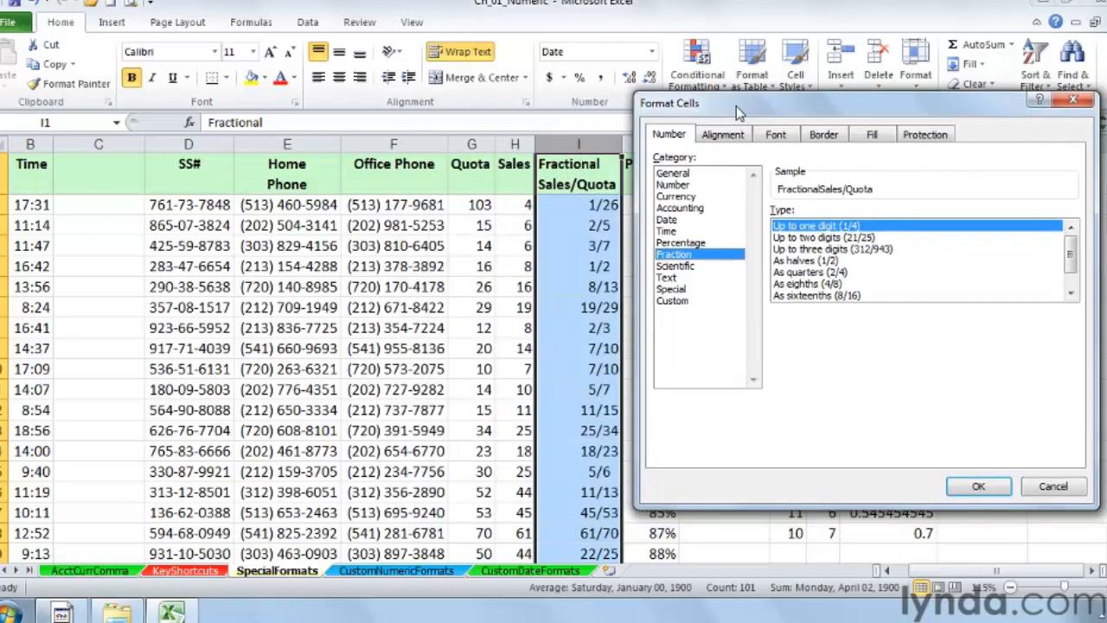
pyautogui.click(817, 249)
pyautogui.click(810, 226)
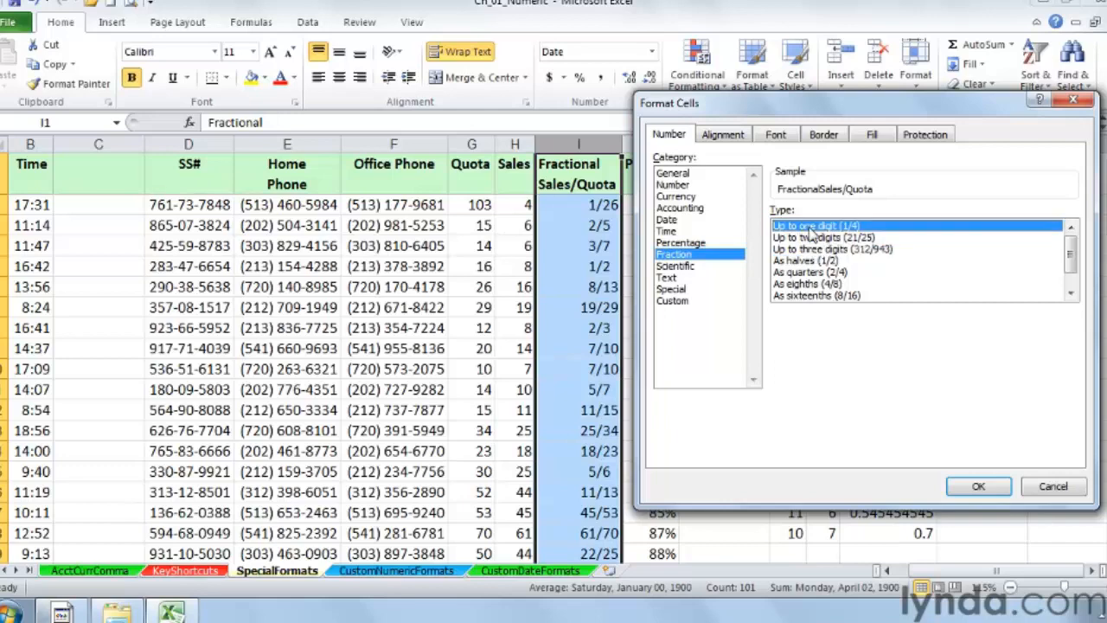
pyautogui.click(975, 489)
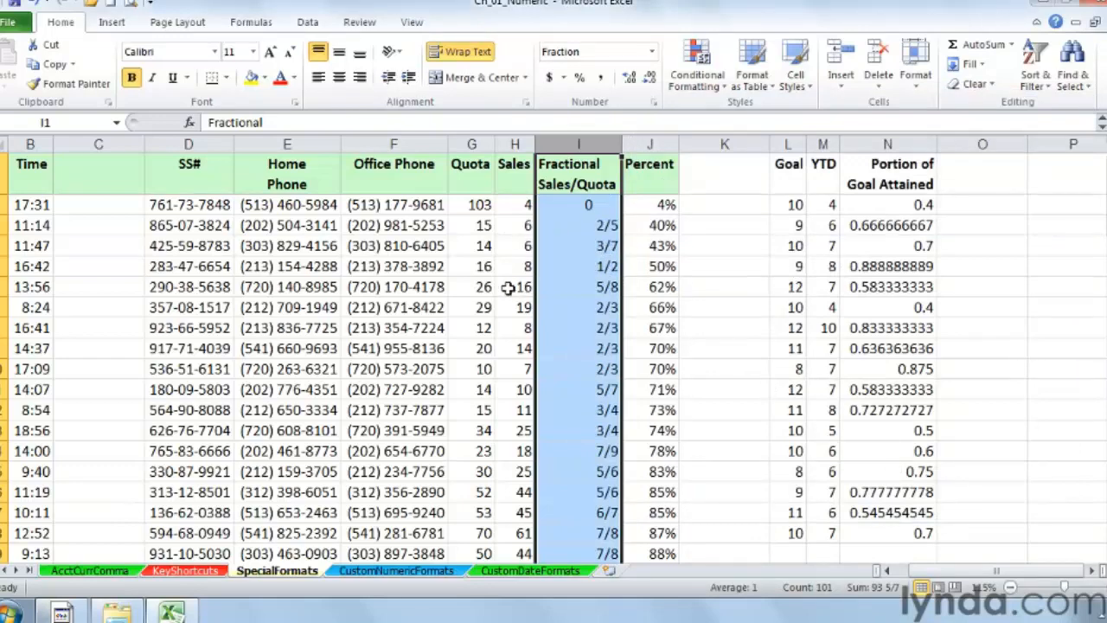
# Step: Reformat the Fractional Sales/Quota column as a Fraction of type Up to three digits (312/943)
pyautogui.moveTo(486, 287); pyautogui.dragTo(519, 286)
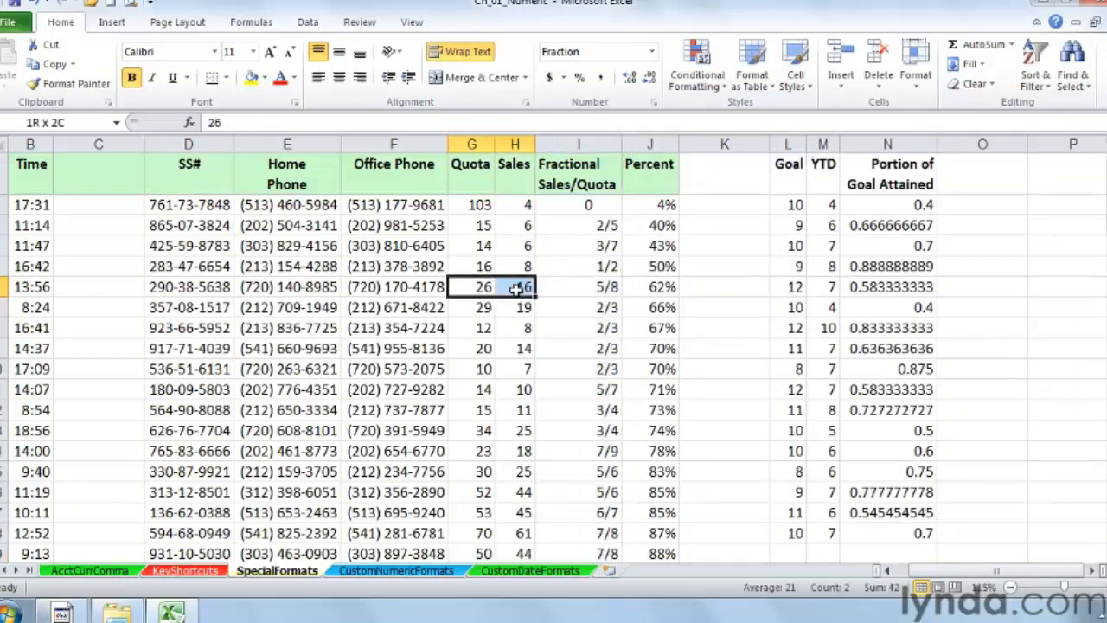
pyautogui.click(586, 287)
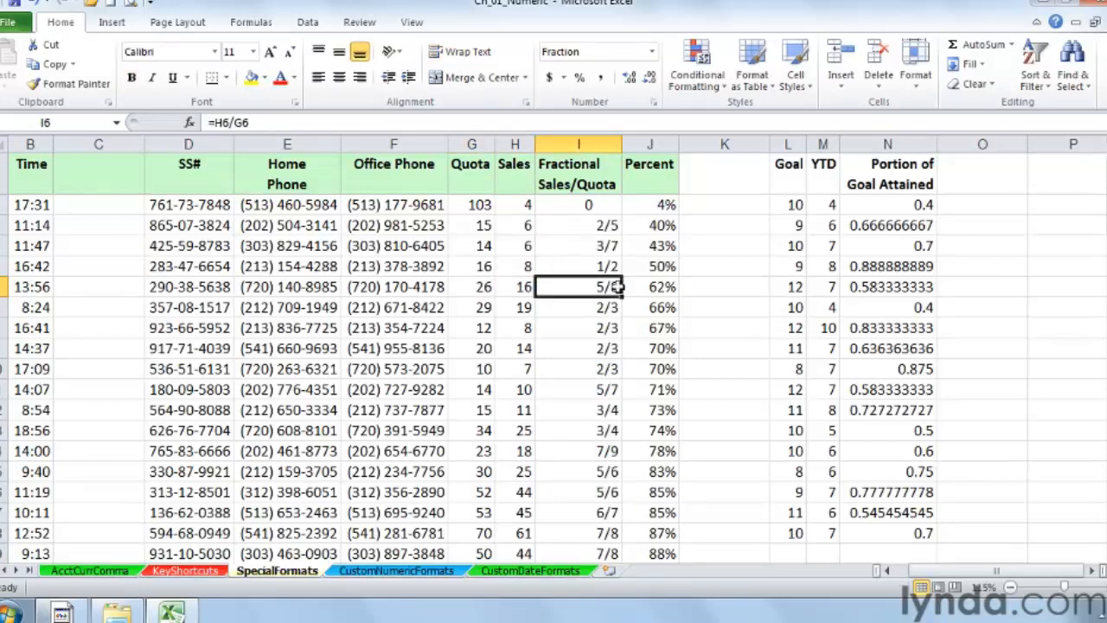
pyautogui.rightClick(581, 144)
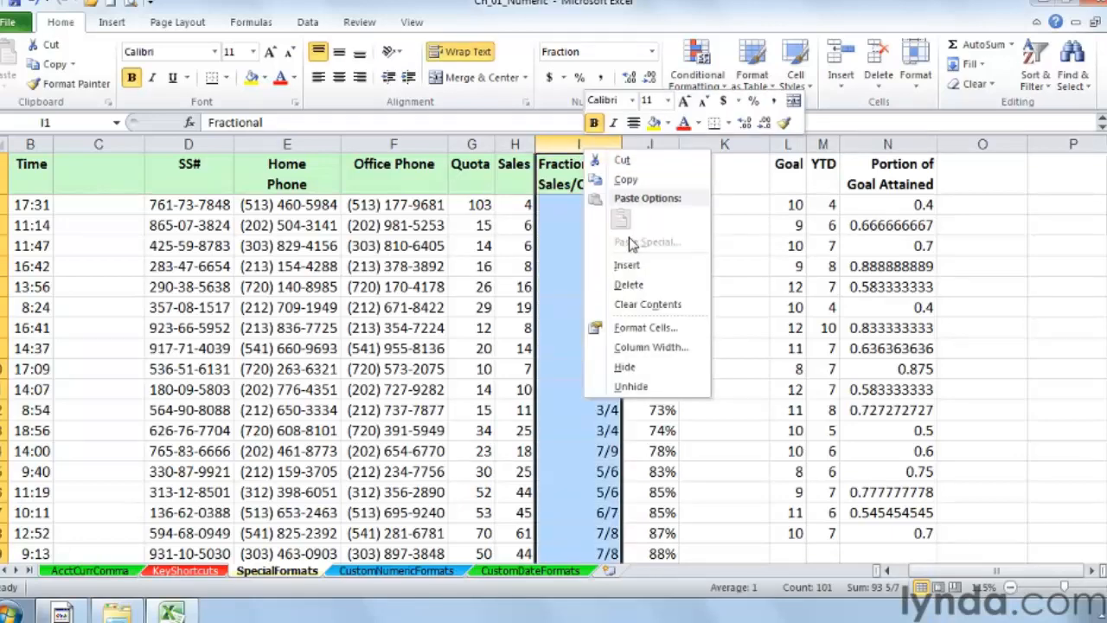
pyautogui.click(647, 329)
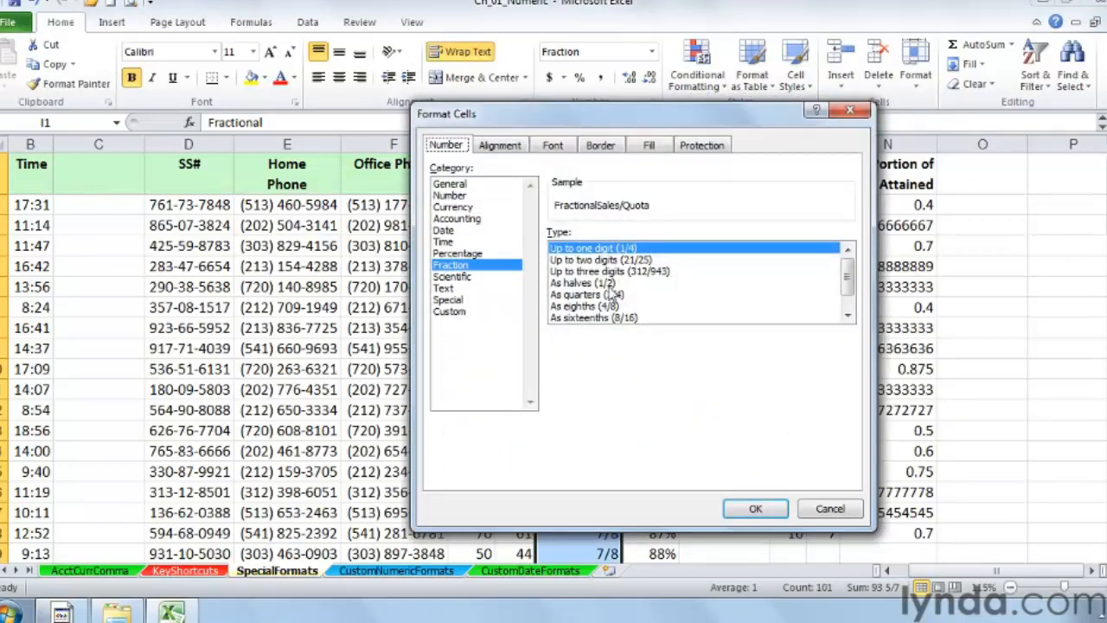
pyautogui.click(588, 272)
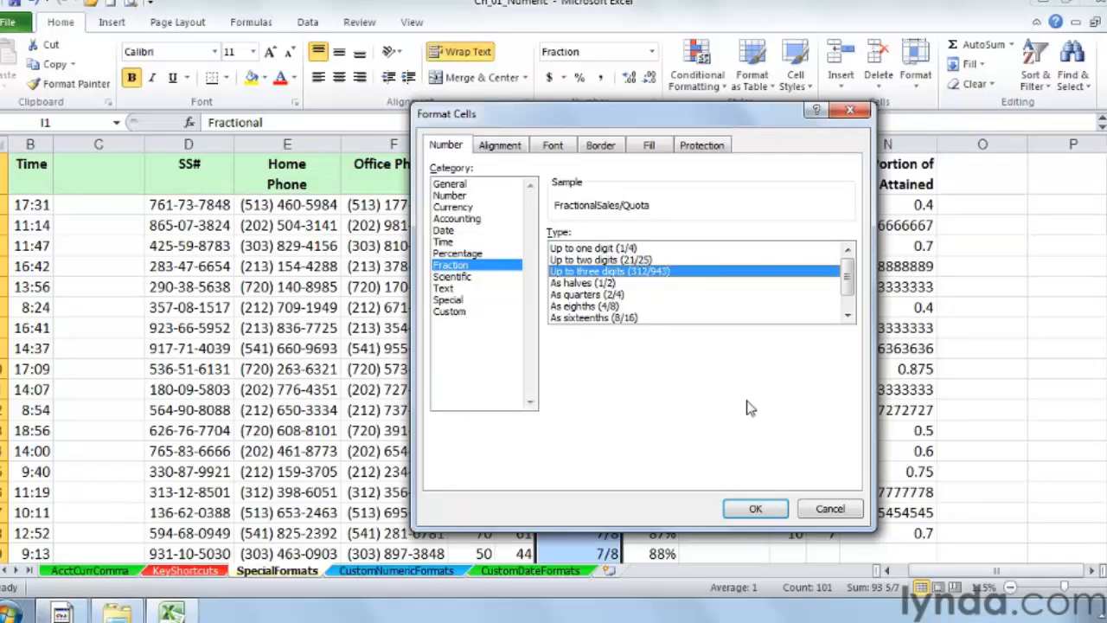
pyautogui.click(755, 511)
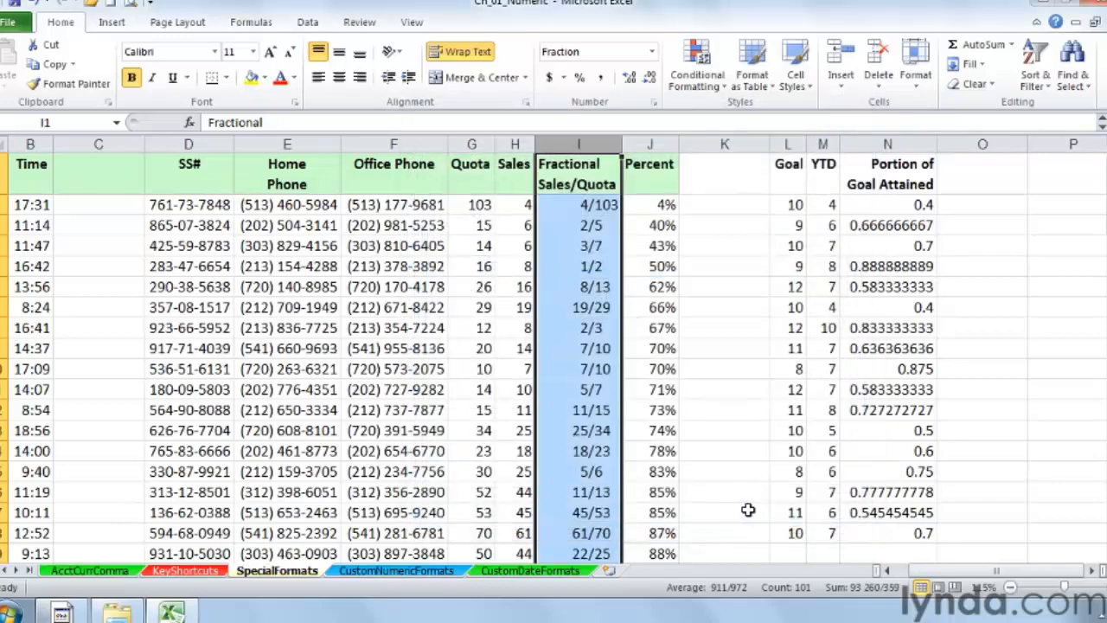
# Step: Apply Percent style to the Portion of Goal Attained column
pyautogui.click(906, 204)
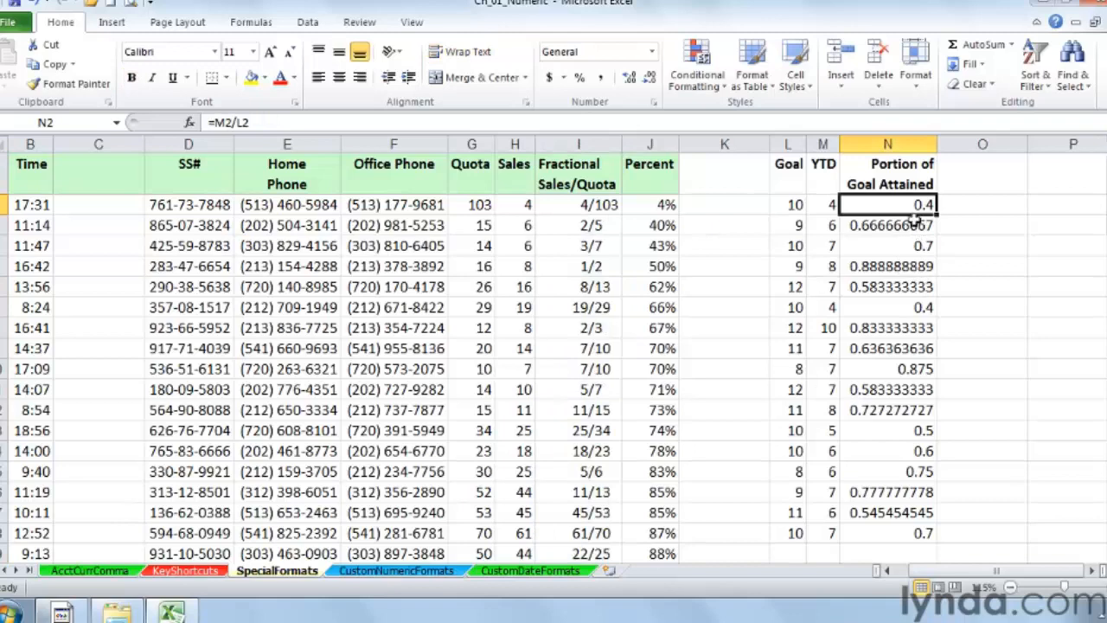
pyautogui.click(891, 144)
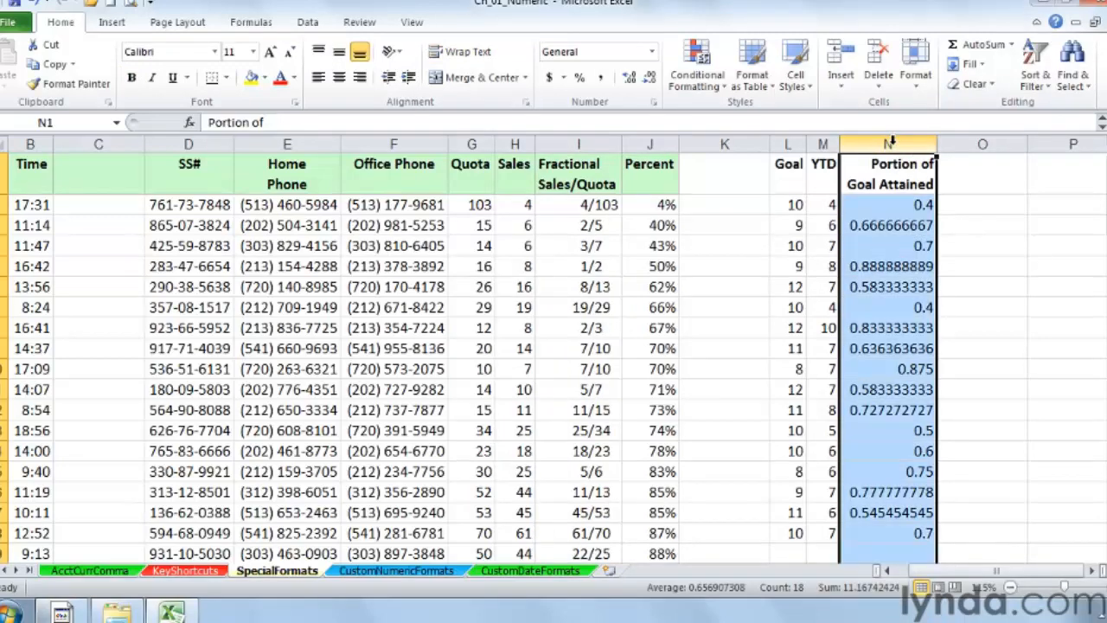
pyautogui.click(579, 78)
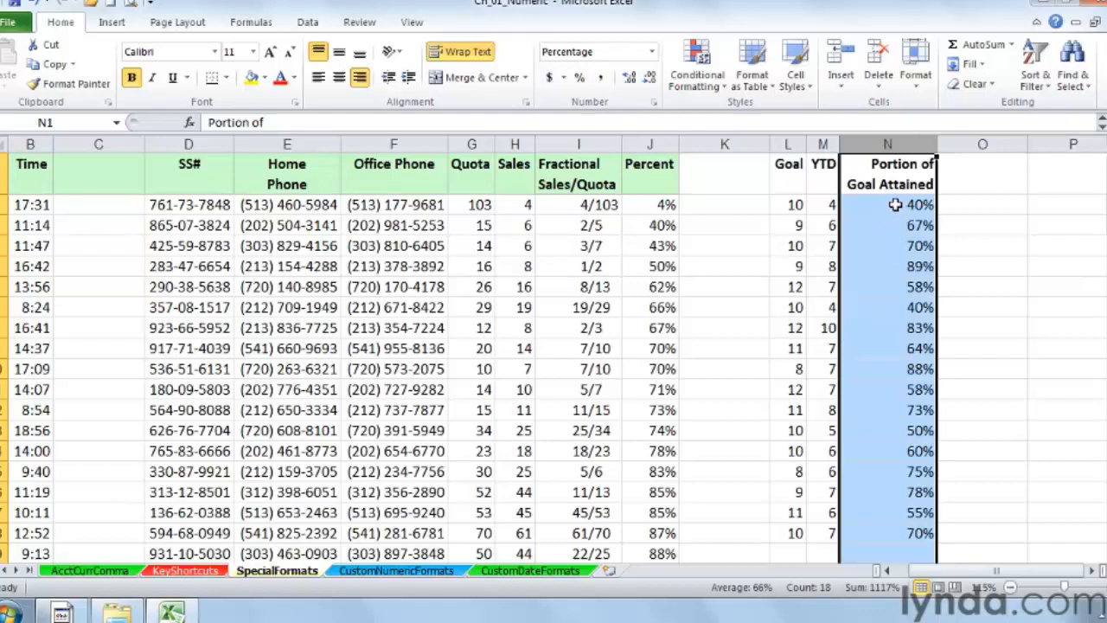
# Step: Reformat the Portion of Goal Attained column as a Fraction of type Up to three digits (312/943)
pyautogui.rightClick(894, 147)
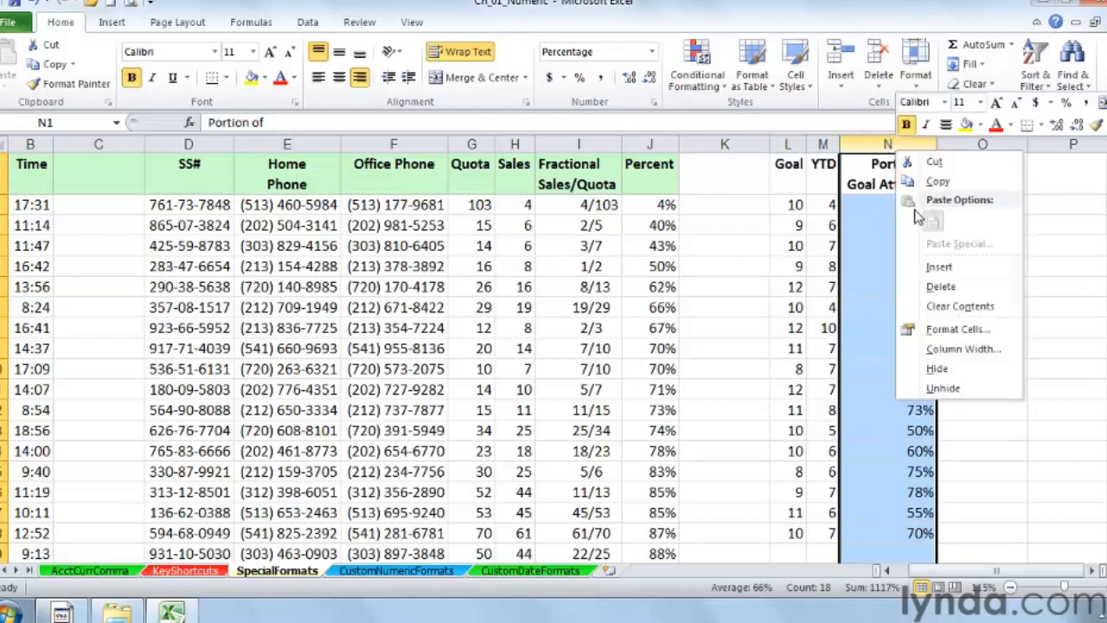
pyautogui.click(956, 329)
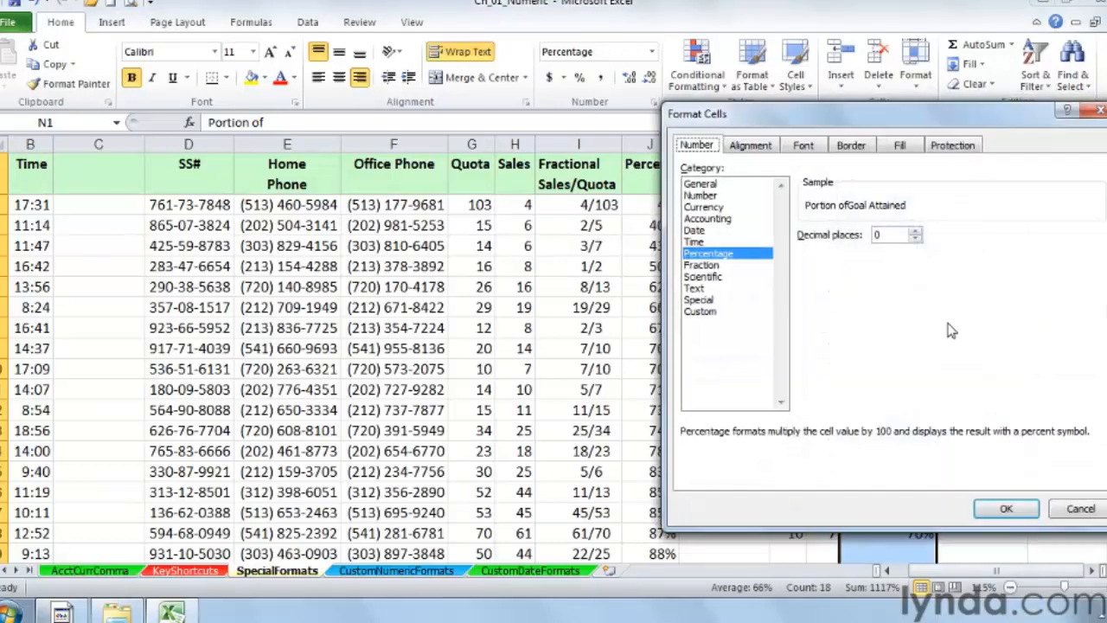
pyautogui.click(714, 265)
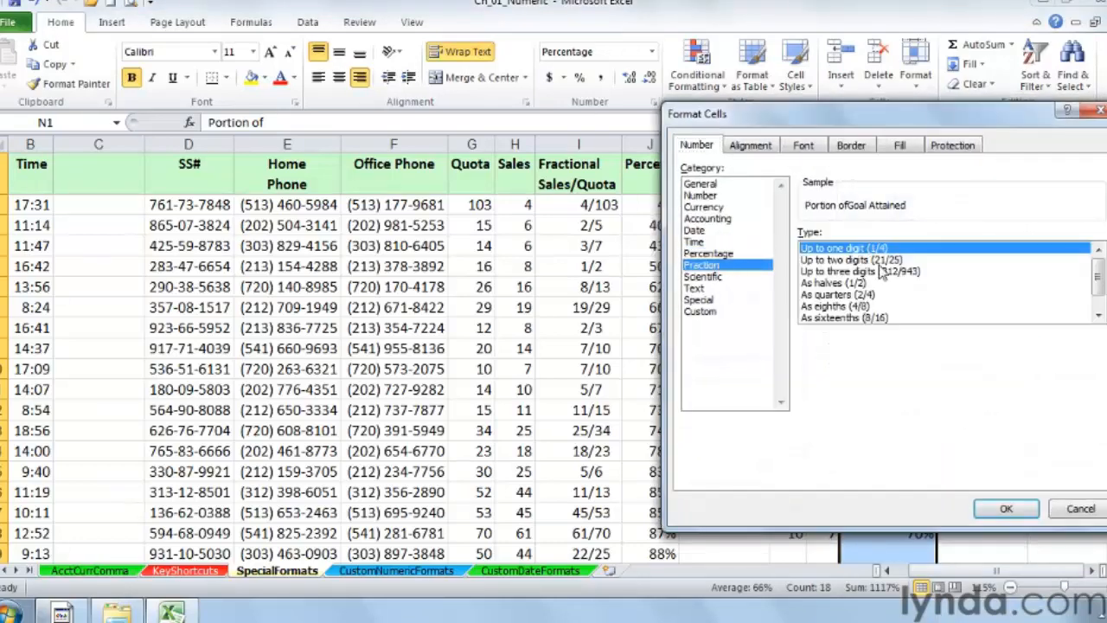
pyautogui.click(874, 272)
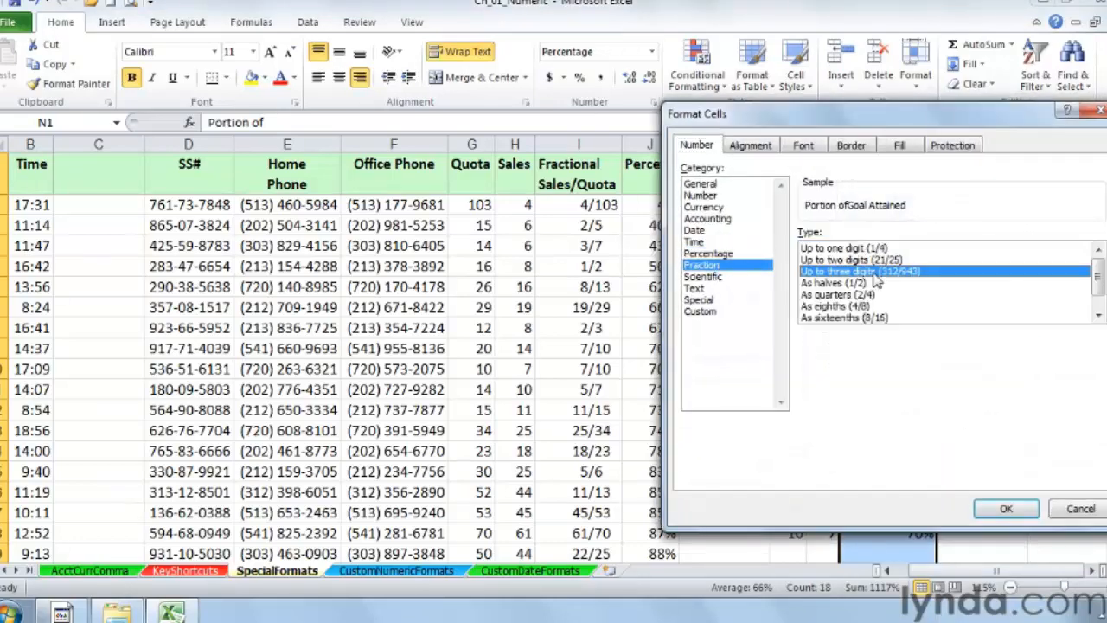
pyautogui.click(1003, 509)
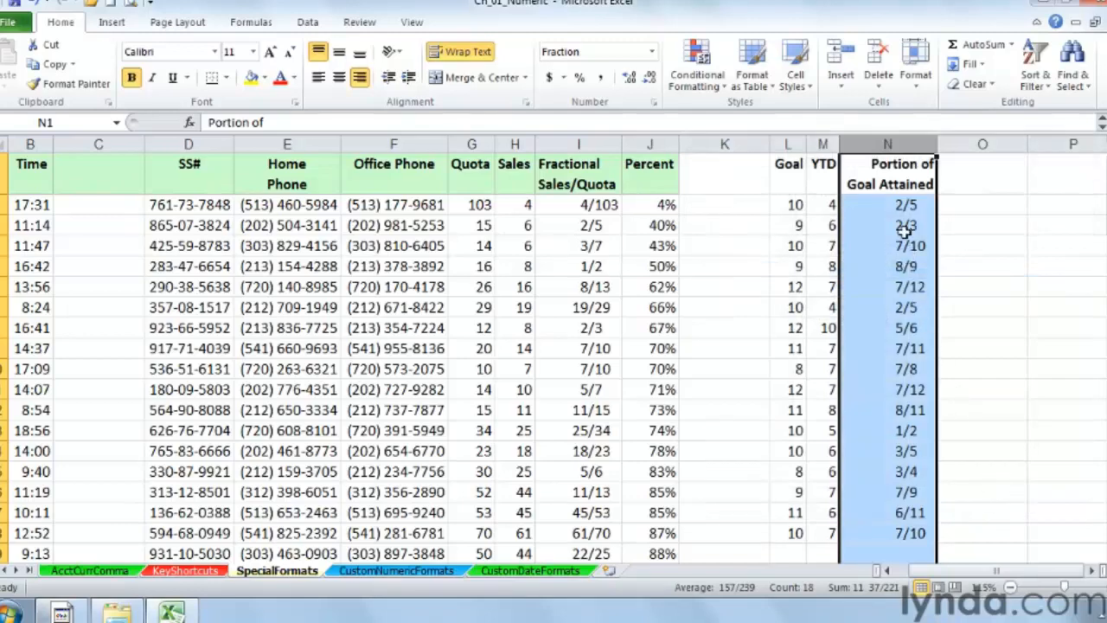
# Step: Check the formula in the first Portion of Goal Attained cell and reopen number formatting for that column
pyautogui.click(886, 204)
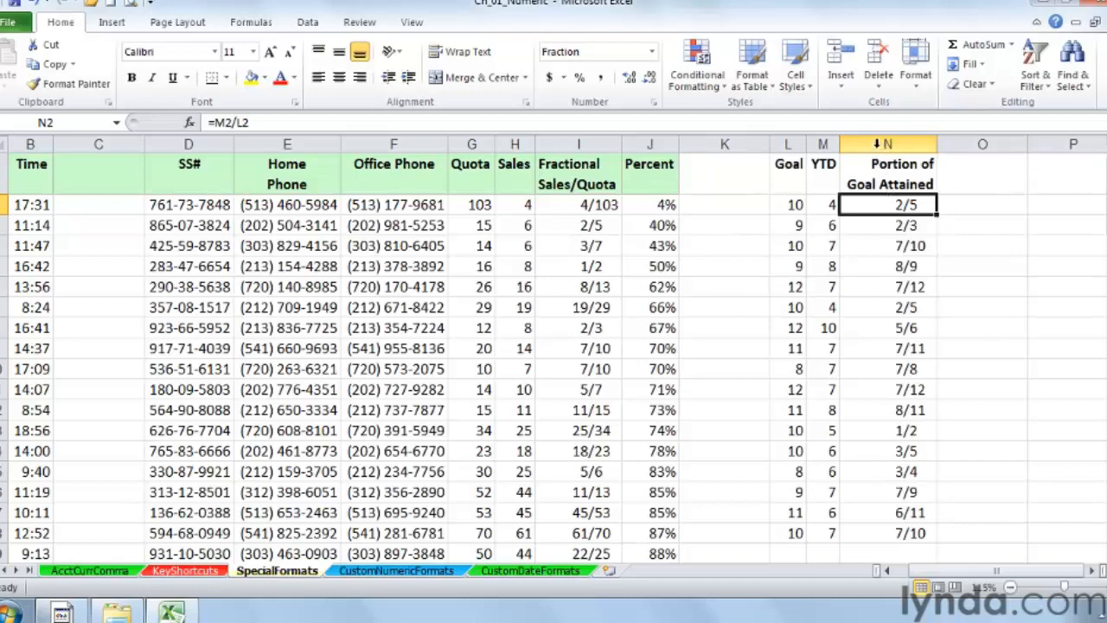
pyautogui.rightClick(877, 144)
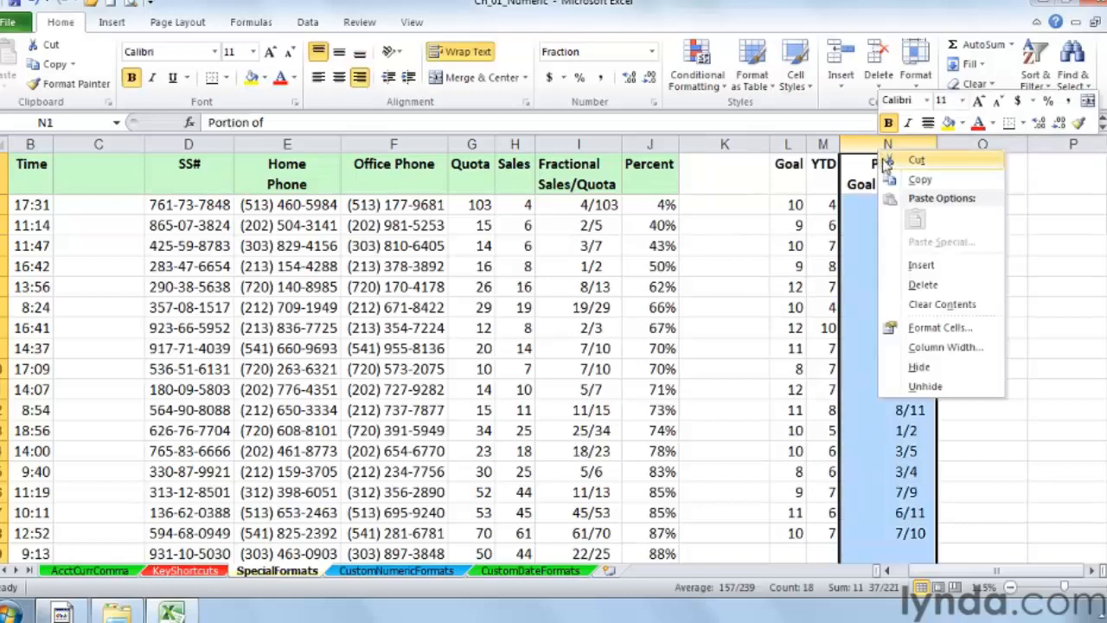
pyautogui.click(930, 327)
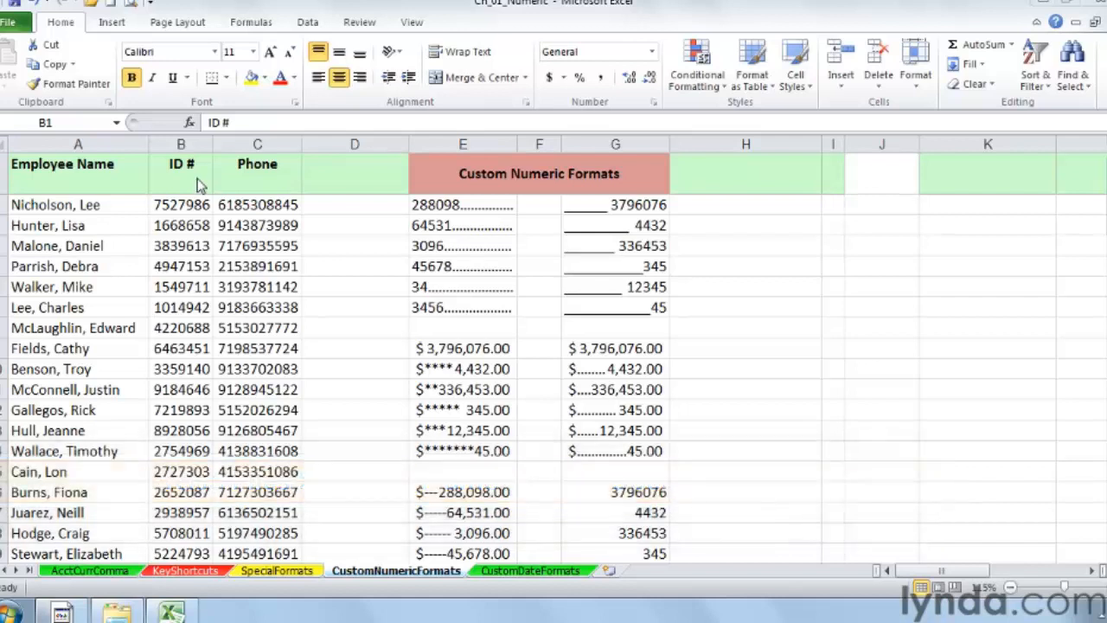
# Step: Open the Custom number formats for the ID # column and scroll through the list of existing format codes
pyautogui.click(184, 141)
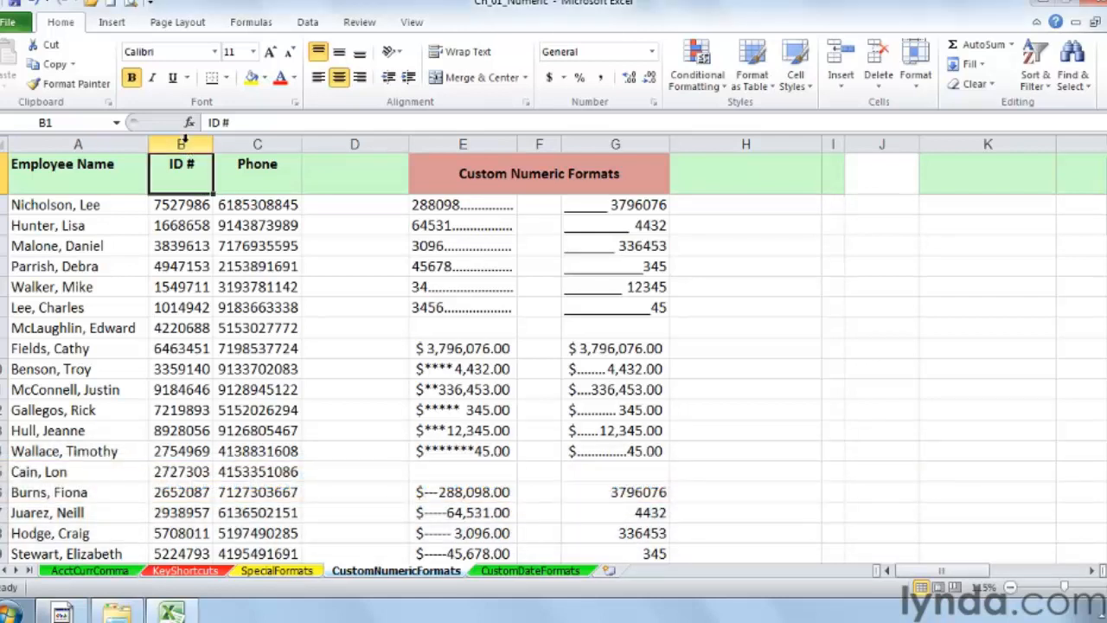
pyautogui.click(184, 141)
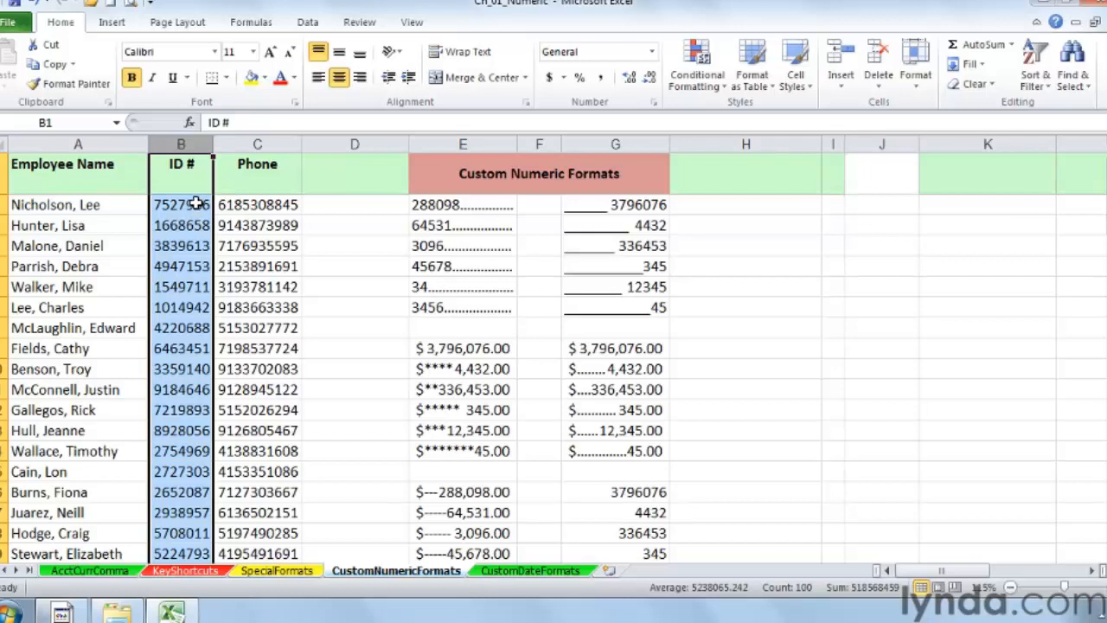
pyautogui.rightClick(195, 149)
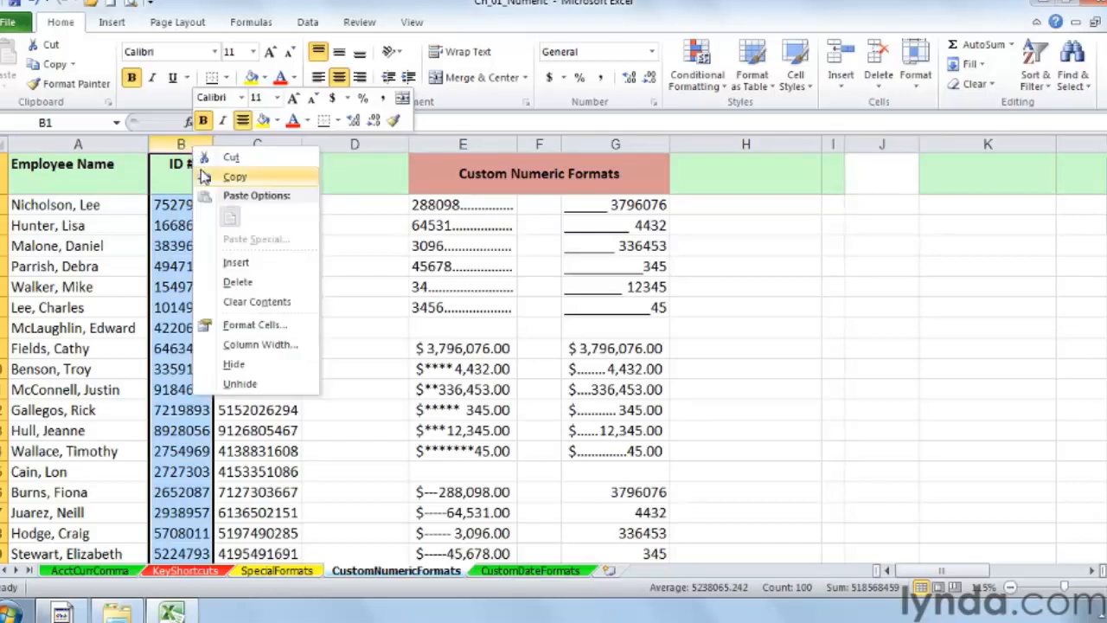
pyautogui.click(259, 325)
pyautogui.moveTo(292, 136); pyautogui.dragTo(558, 170)
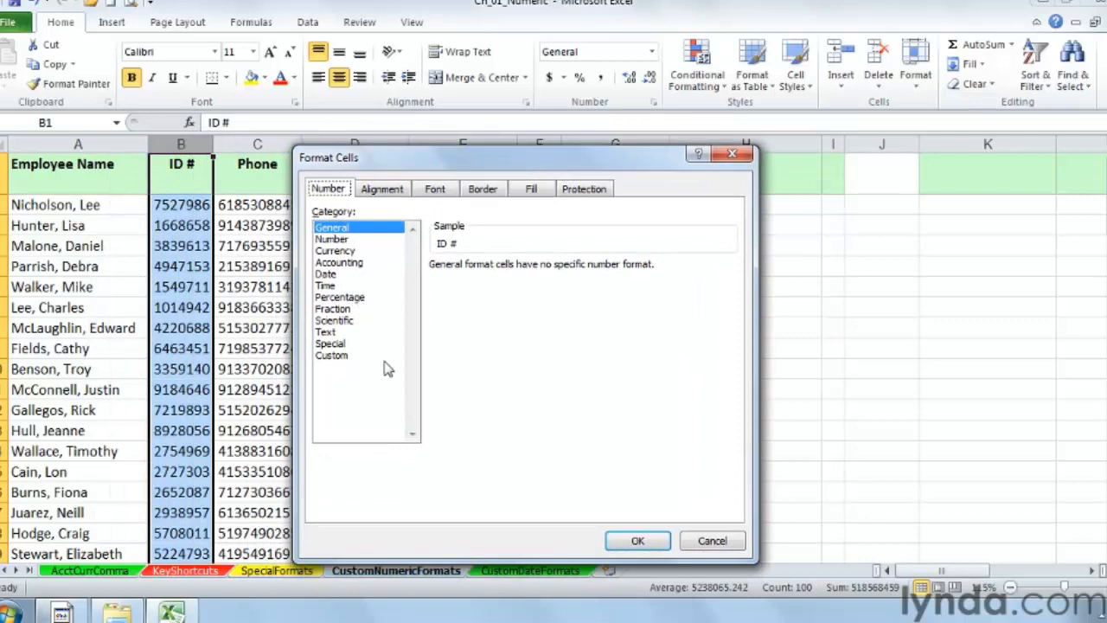
pyautogui.click(337, 358)
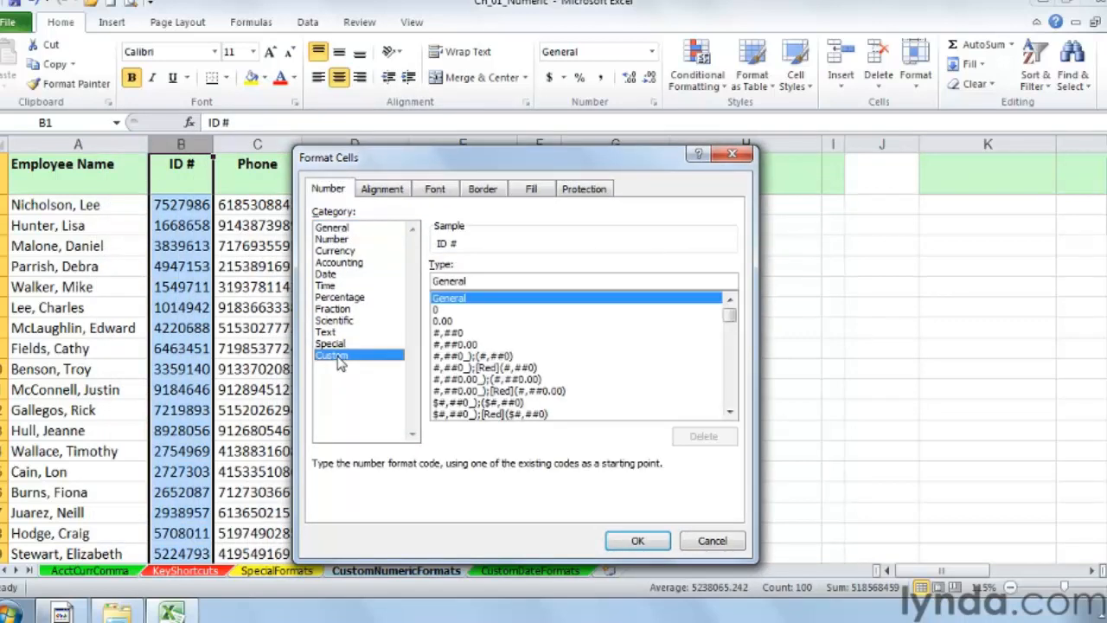
pyautogui.click(729, 414)
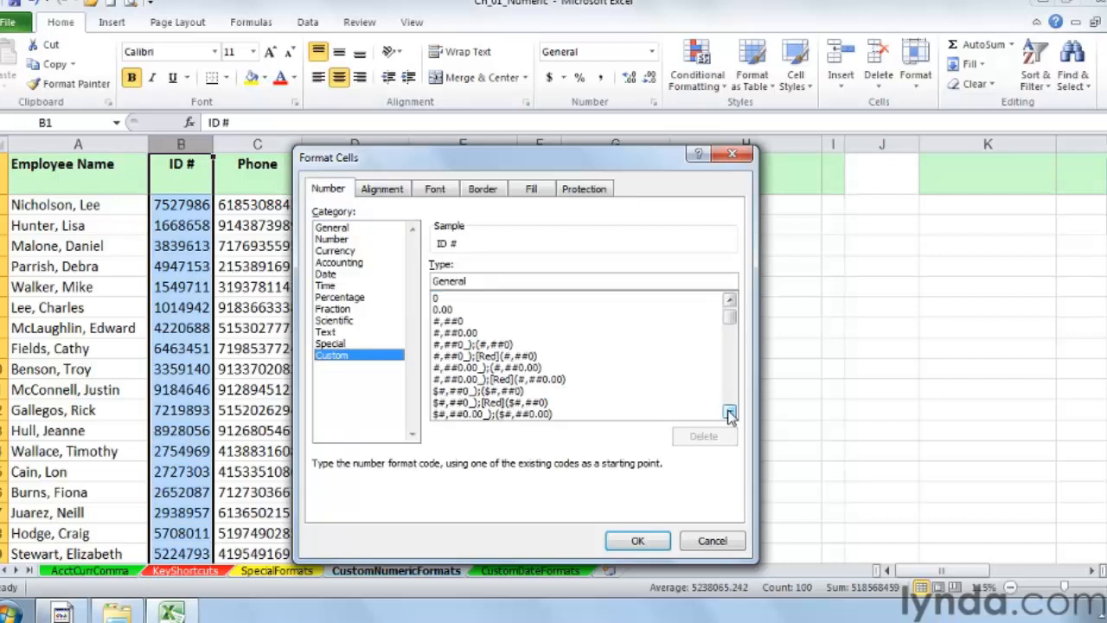
pyautogui.click(730, 415)
pyautogui.click(730, 415)
pyautogui.click(730, 415)
pyautogui.click(730, 415)
pyautogui.click(730, 415)
pyautogui.click(730, 415)
pyautogui.click(730, 415)
pyautogui.click(730, 415)
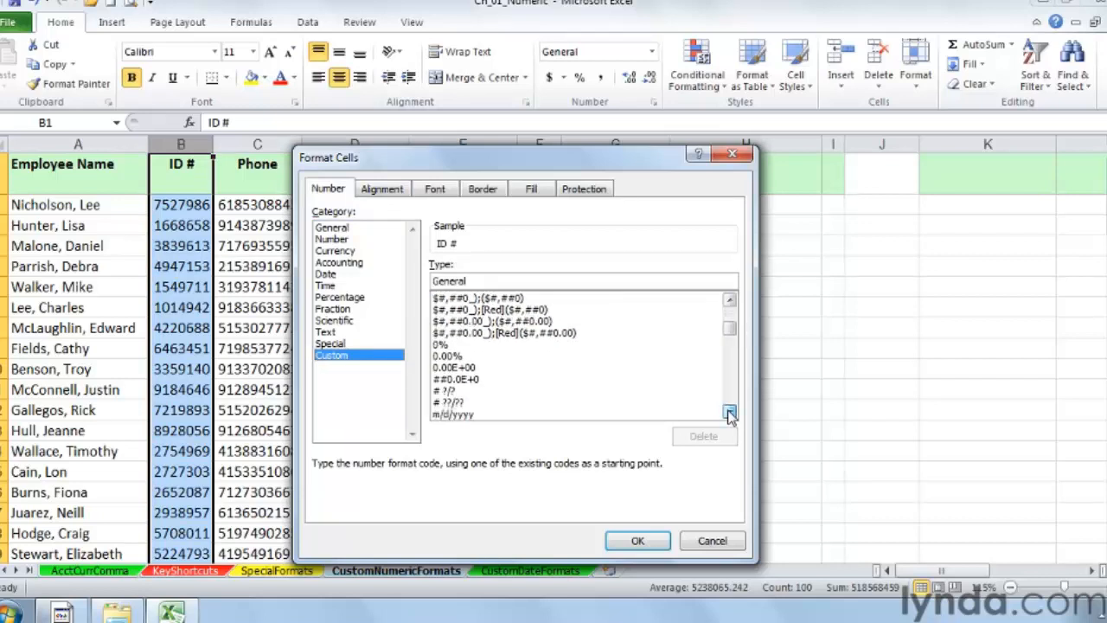
pyautogui.click(730, 415)
pyautogui.click(730, 416)
pyautogui.click(730, 415)
pyautogui.click(730, 415)
pyautogui.click(730, 415)
pyautogui.click(730, 415)
pyautogui.click(730, 415)
pyautogui.click(730, 415)
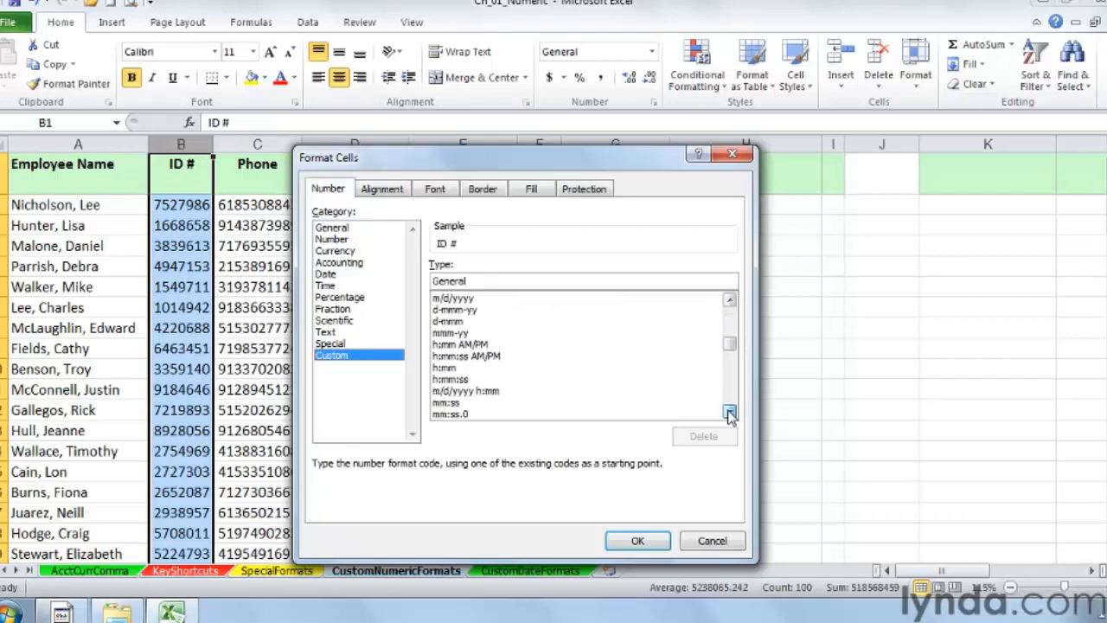
pyautogui.click(730, 415)
pyautogui.click(730, 415)
pyautogui.click(730, 415)
pyautogui.click(730, 416)
pyautogui.click(730, 415)
pyautogui.click(730, 415)
pyautogui.click(730, 415)
pyautogui.click(730, 415)
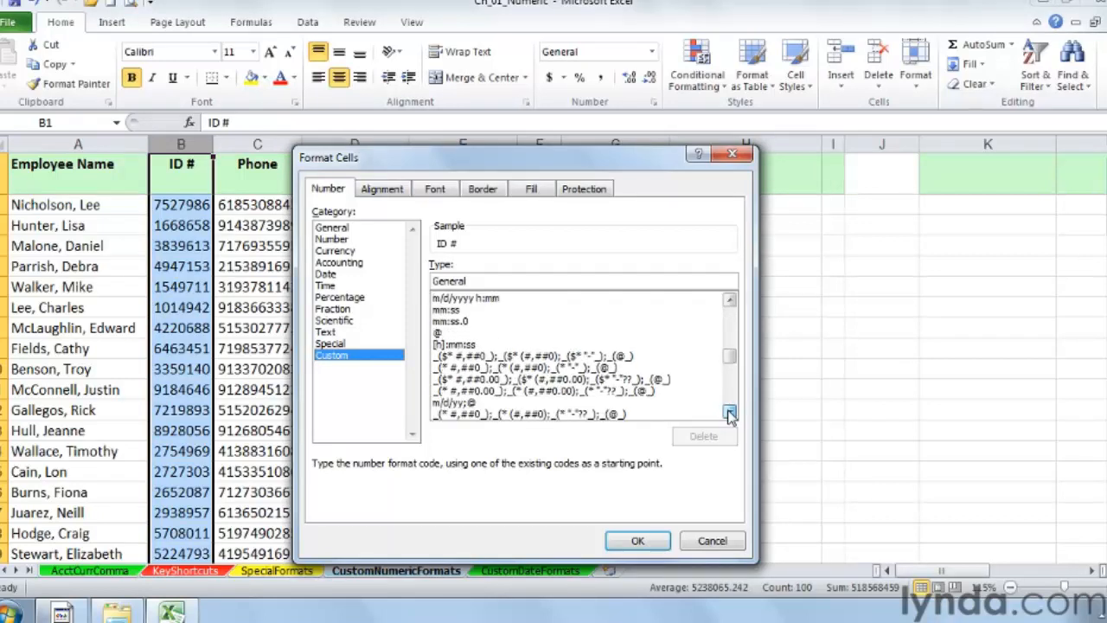
pyautogui.click(730, 416)
pyautogui.click(730, 415)
pyautogui.click(730, 415)
pyautogui.click(730, 415)
pyautogui.click(730, 415)
pyautogui.click(730, 415)
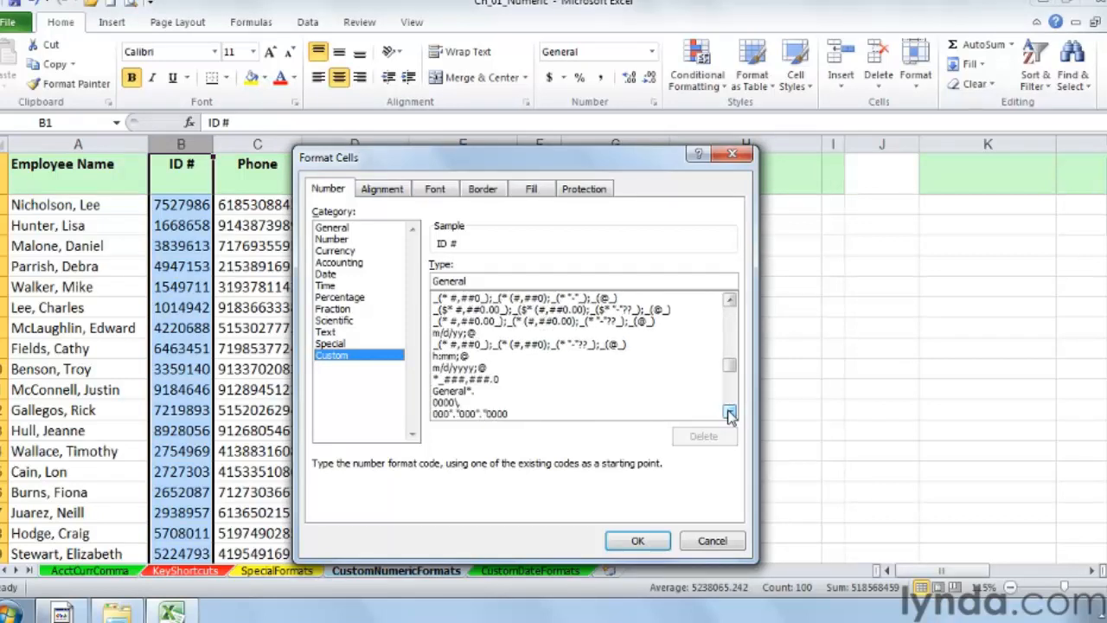
pyautogui.click(730, 415)
pyautogui.click(730, 415)
pyautogui.click(730, 415)
pyautogui.click(730, 415)
pyautogui.click(730, 415)
pyautogui.click(730, 415)
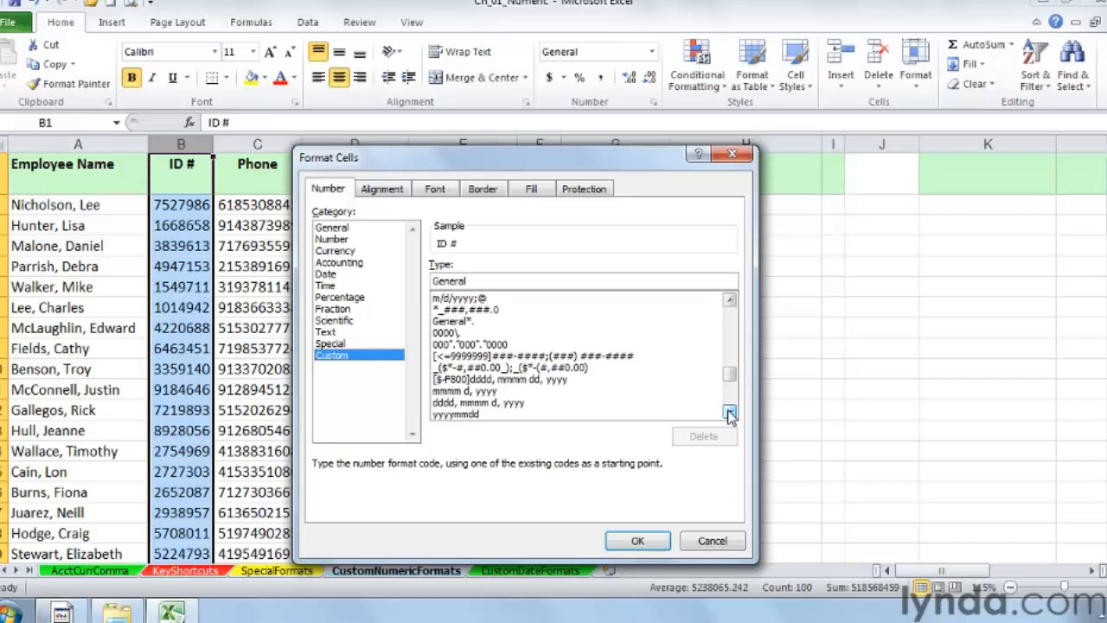
pyautogui.click(730, 416)
pyautogui.click(730, 415)
pyautogui.click(730, 415)
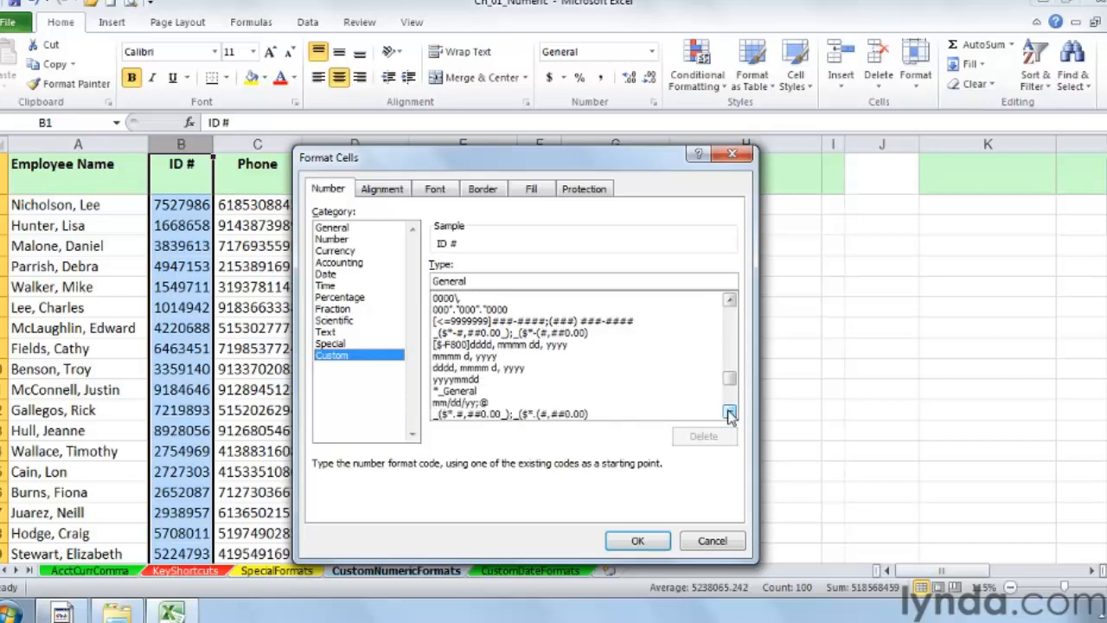
pyautogui.click(730, 415)
pyautogui.click(730, 415)
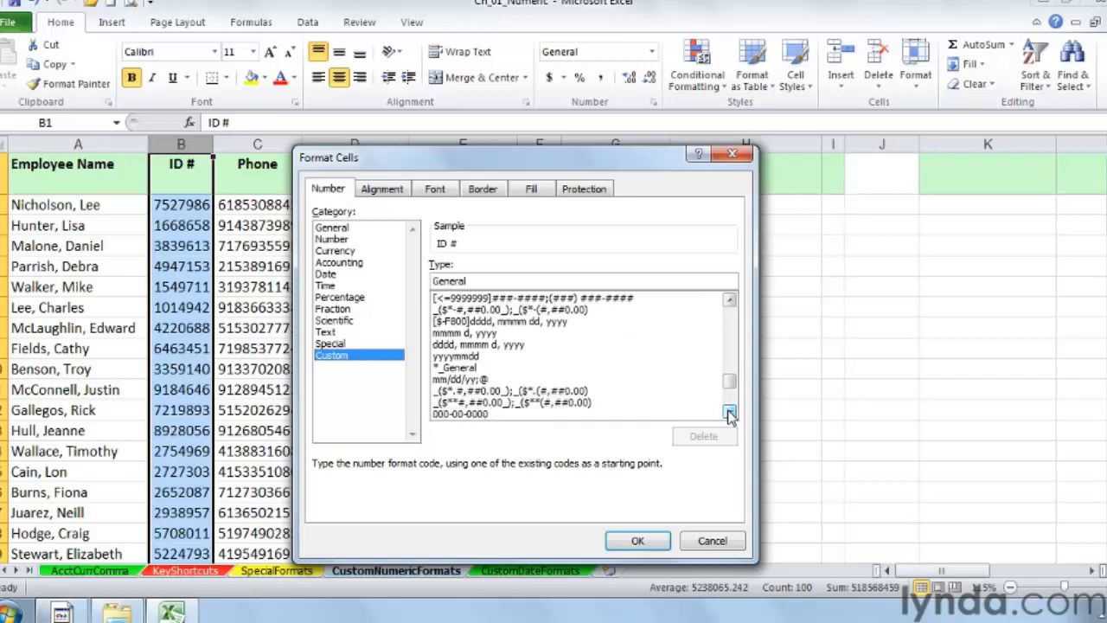
pyautogui.click(730, 415)
pyautogui.click(730, 416)
pyautogui.click(730, 415)
pyautogui.click(730, 415)
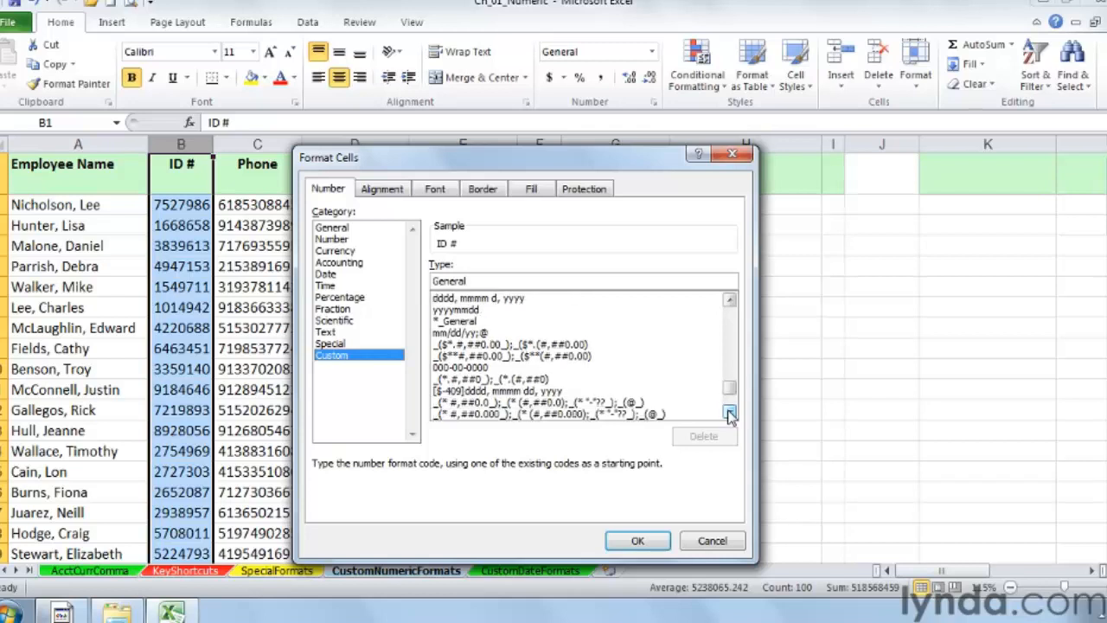
pyautogui.click(730, 415)
pyautogui.click(730, 415)
pyautogui.click(730, 415)
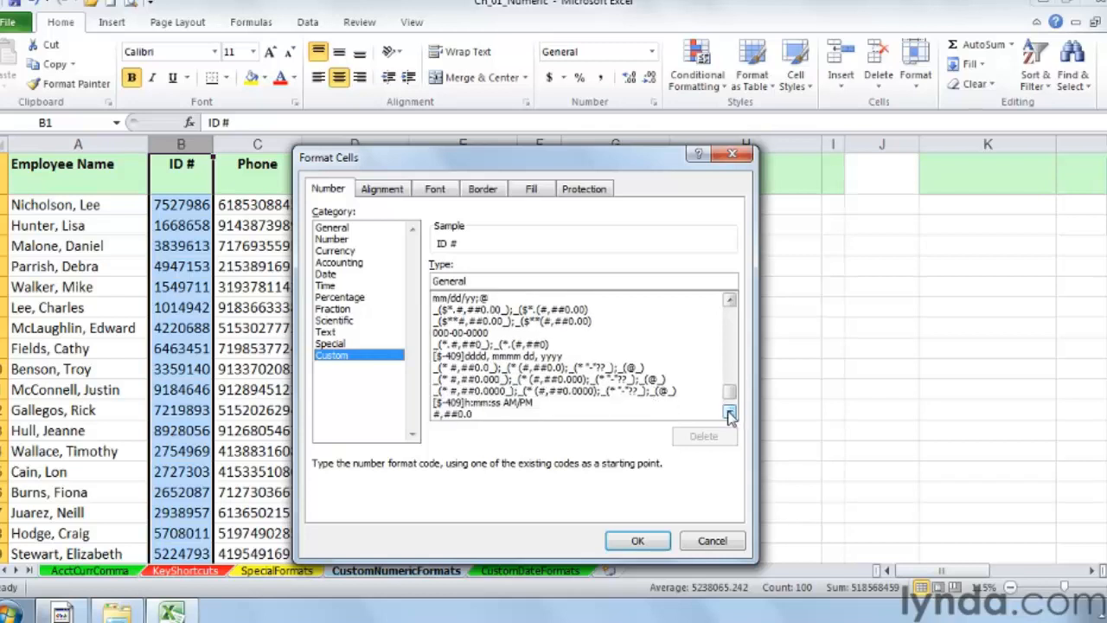
pyautogui.click(730, 415)
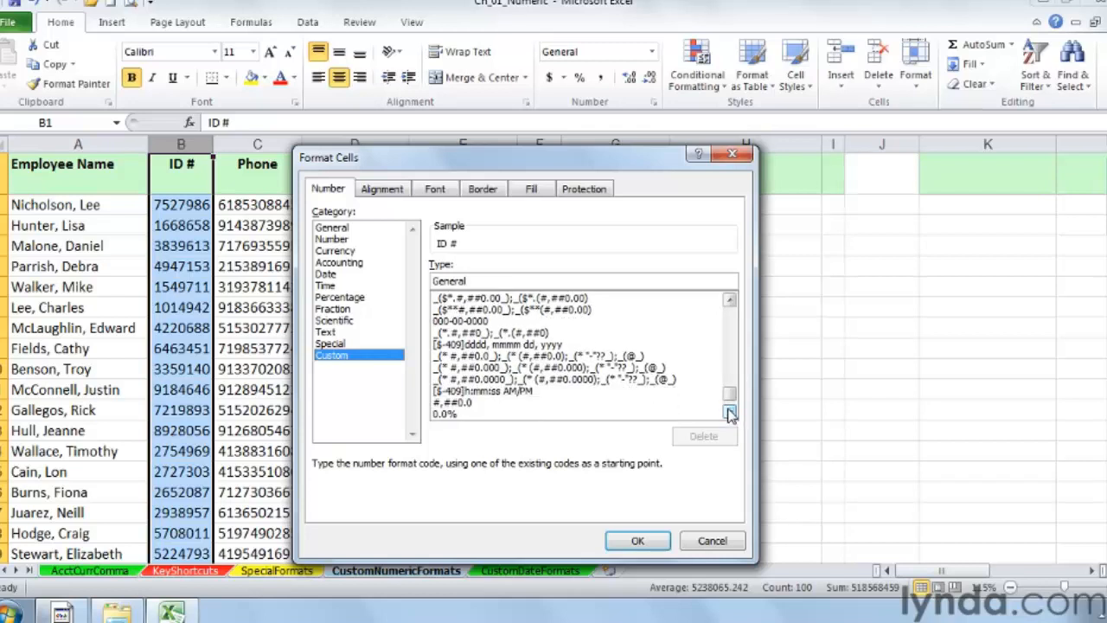
pyautogui.click(730, 415)
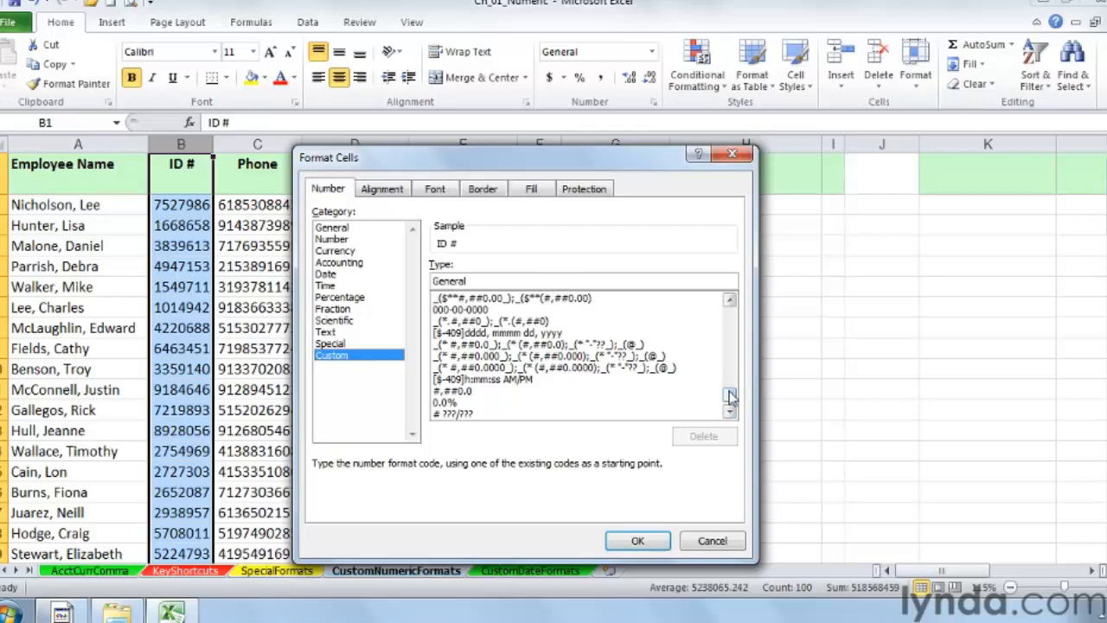
pyautogui.moveTo(731, 397); pyautogui.dragTo(731, 317)
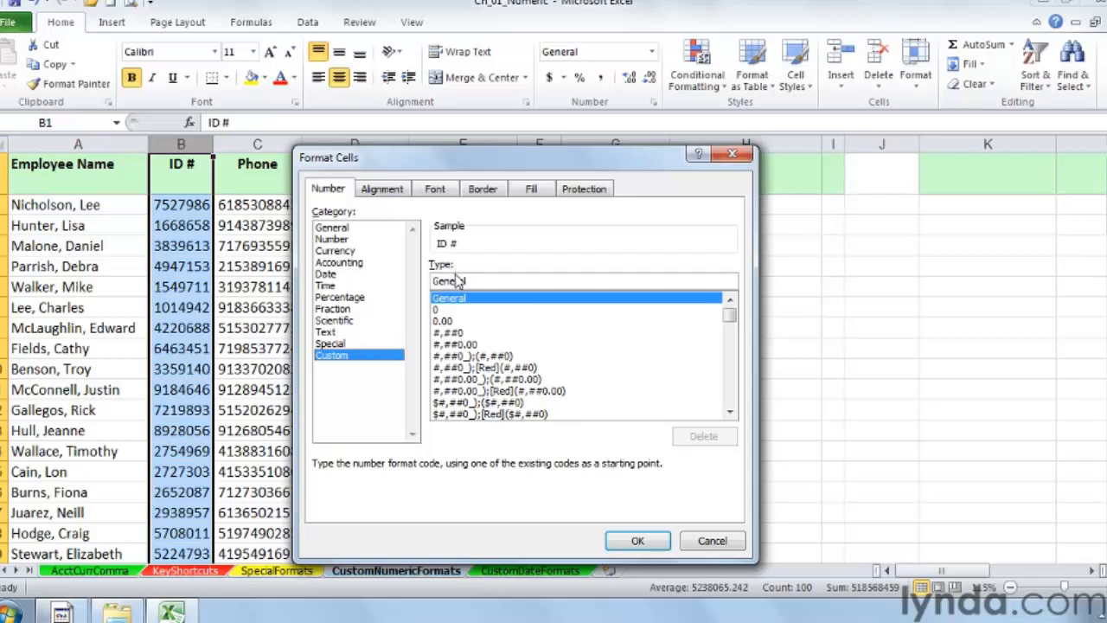
# Step: Apply the custom format 0000"-"000 to the ID # column and autofit the column's width
pyautogui.moveTo(472, 280); pyautogui.dragTo(431, 281)
pyautogui.write('0000"-')
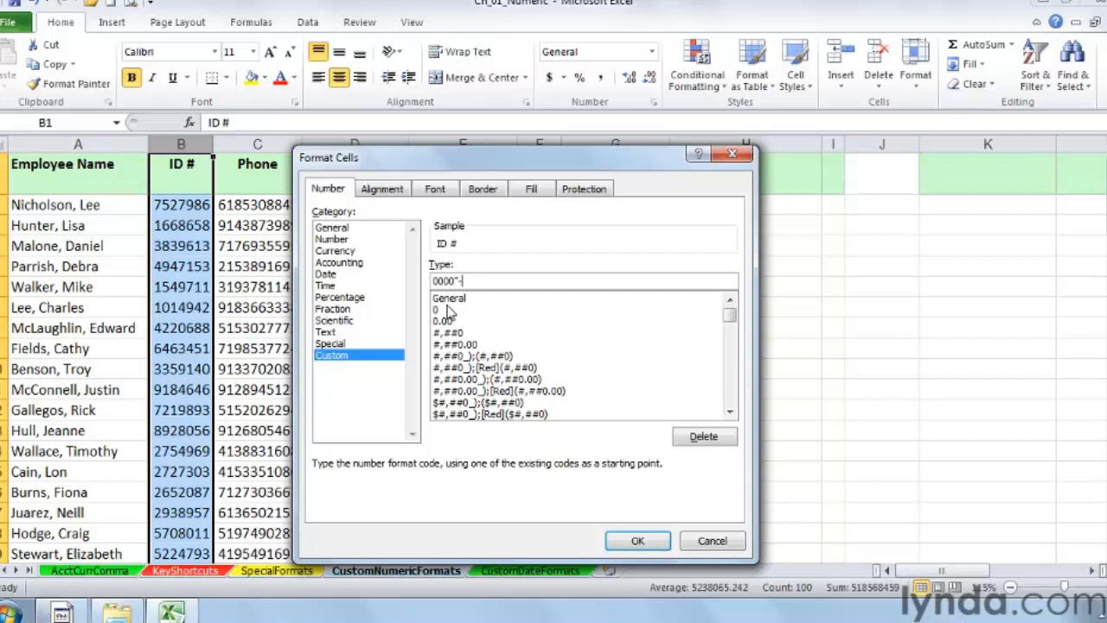
pyautogui.write('"000')
pyautogui.press('Return')
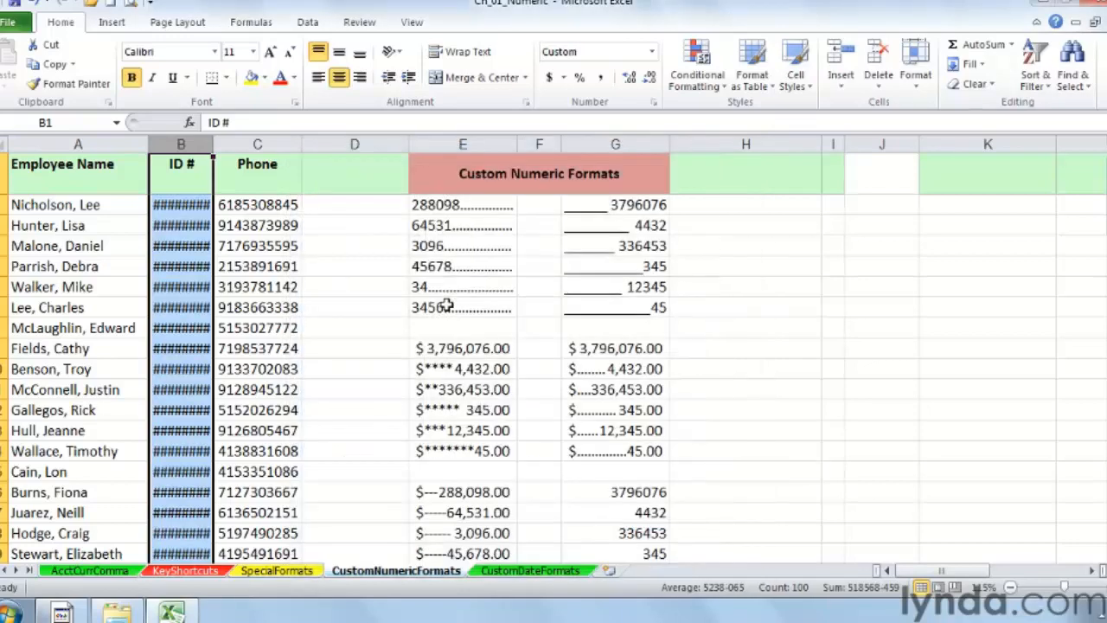
pyautogui.doubleClick(213, 145)
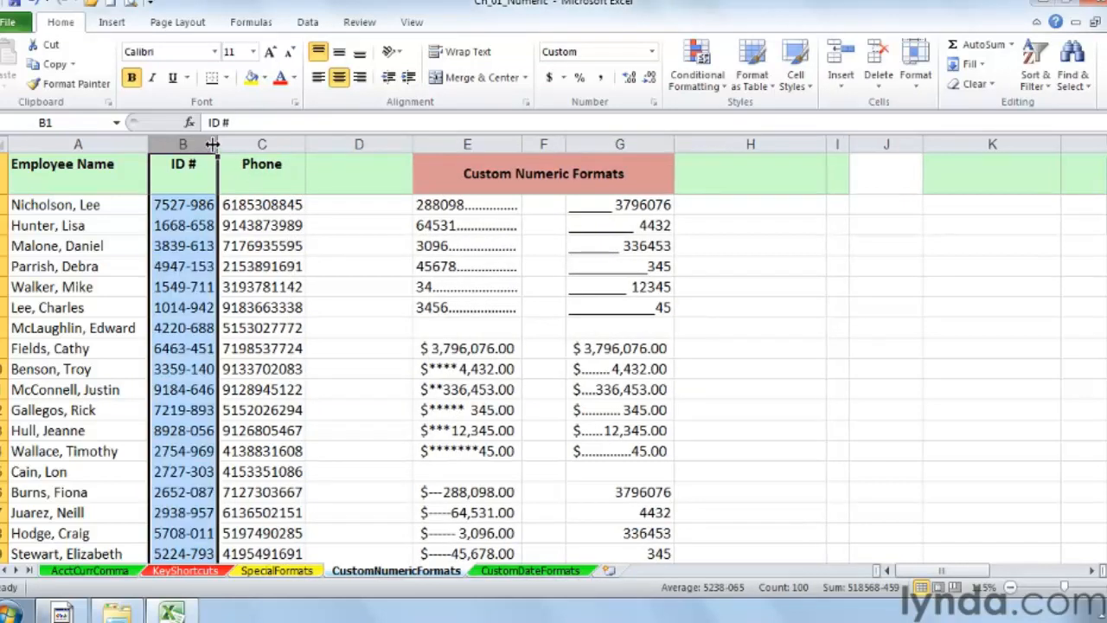
# Step: Apply the custom format 000"."000"."0000 to the Phone column and autofit the column's width
pyautogui.rightClick(273, 147)
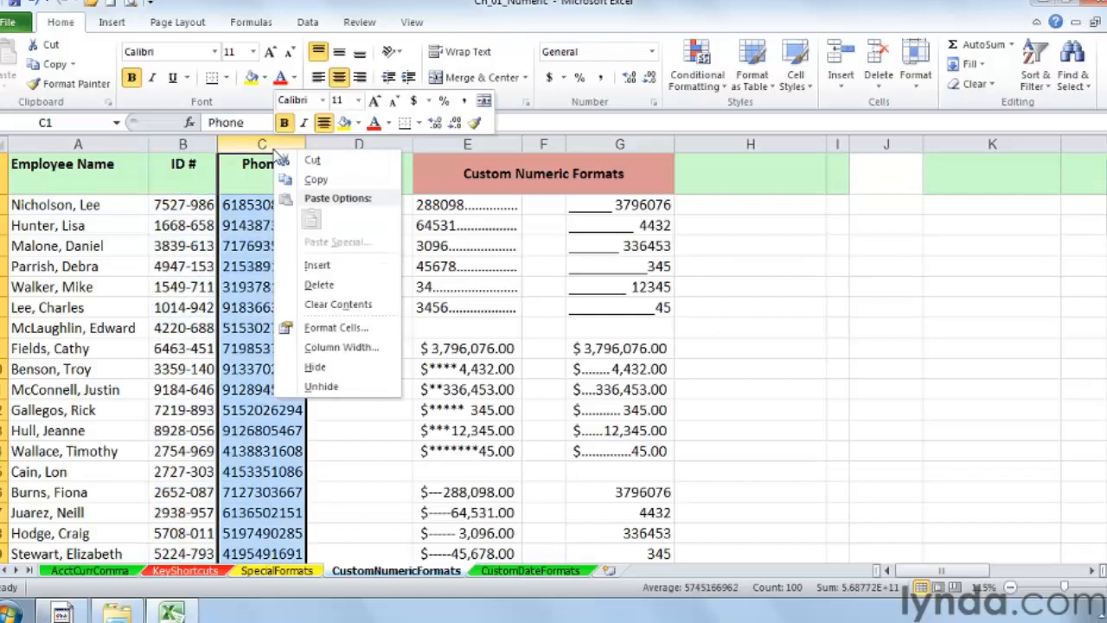
pyautogui.click(336, 327)
pyautogui.click(158, 318)
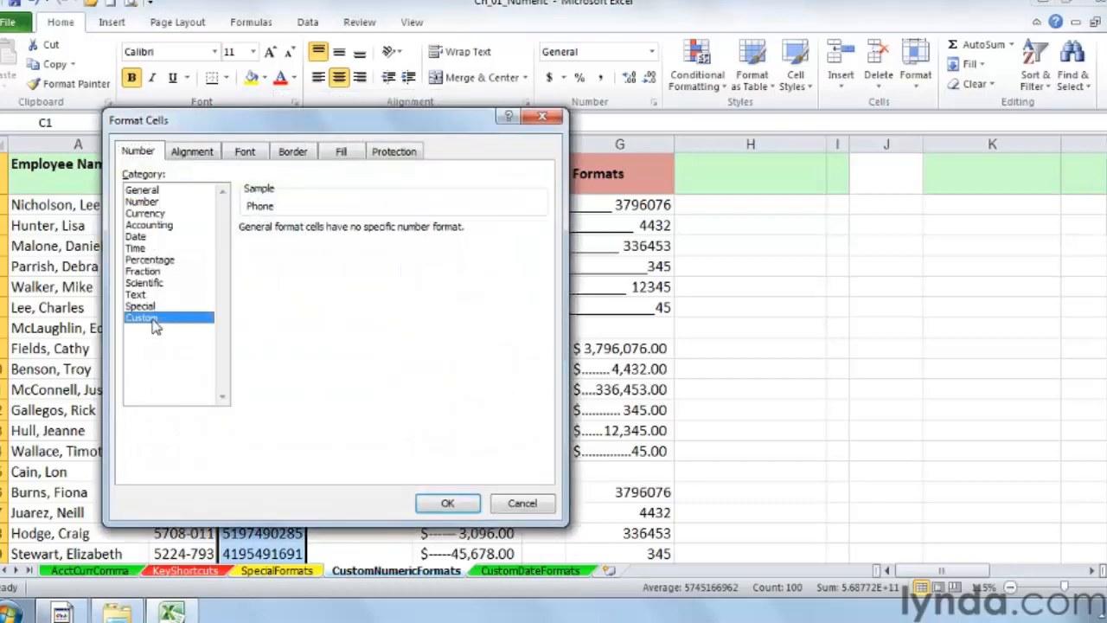
pyautogui.moveTo(257, 130); pyautogui.dragTo(522, 143)
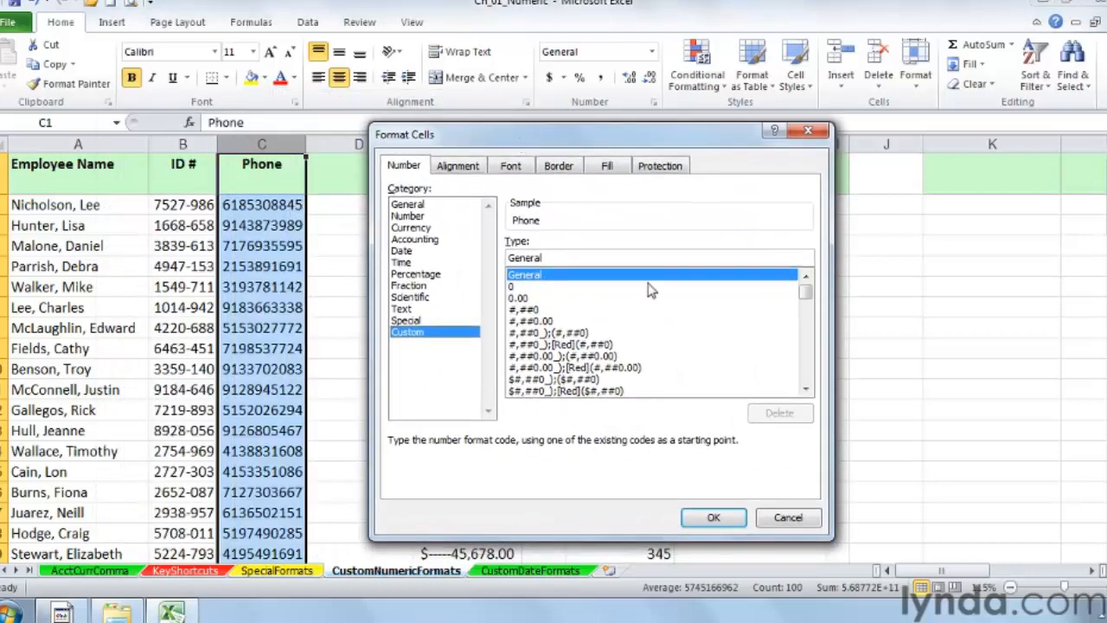
pyautogui.moveTo(573, 256); pyautogui.dragTo(508, 258)
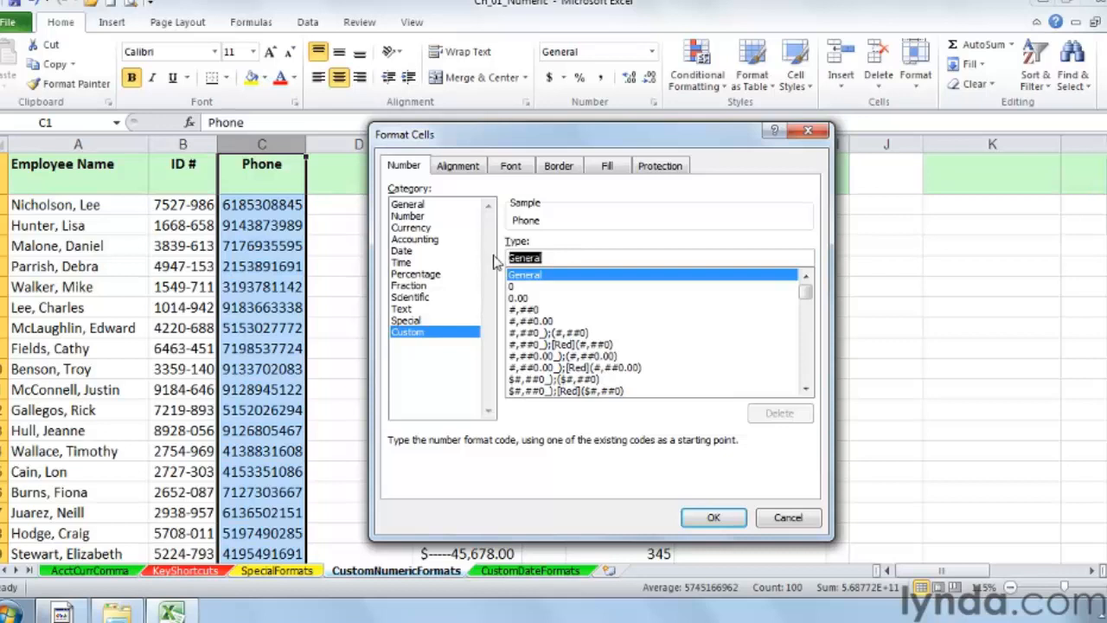
pyautogui.write('000')
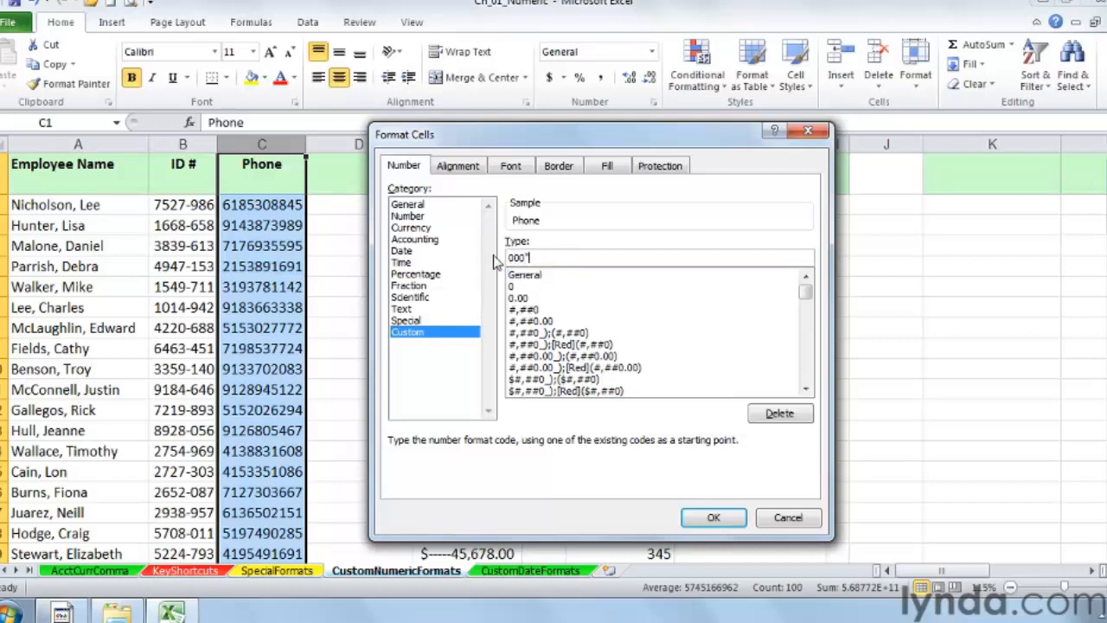
pyautogui.write('"."000')
pyautogui.write('"."0000')
pyautogui.click(706, 519)
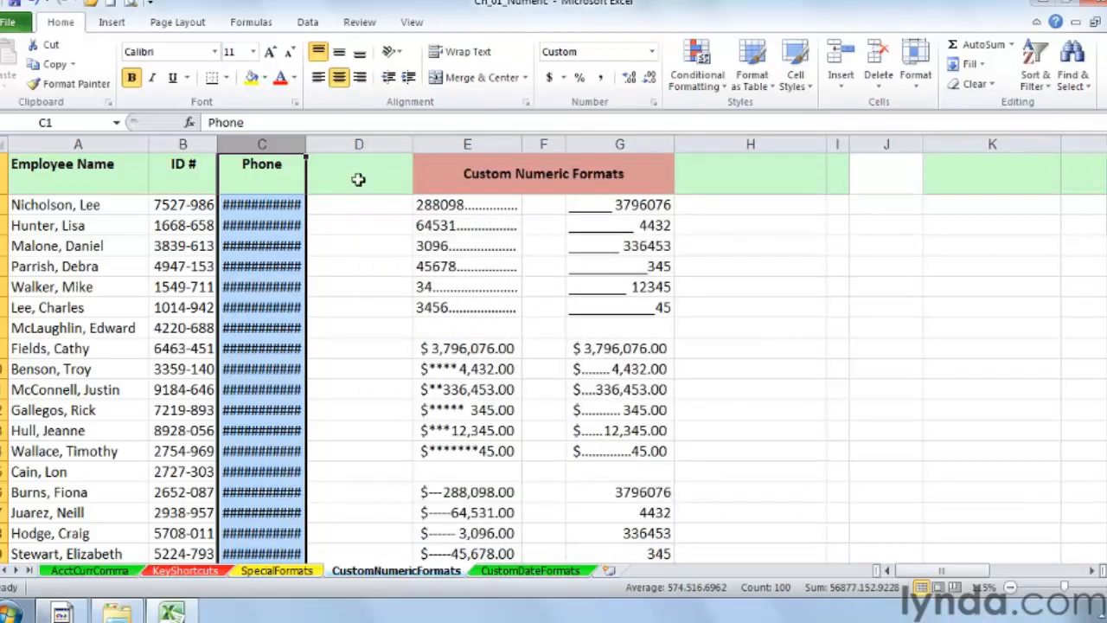
pyautogui.doubleClick(307, 141)
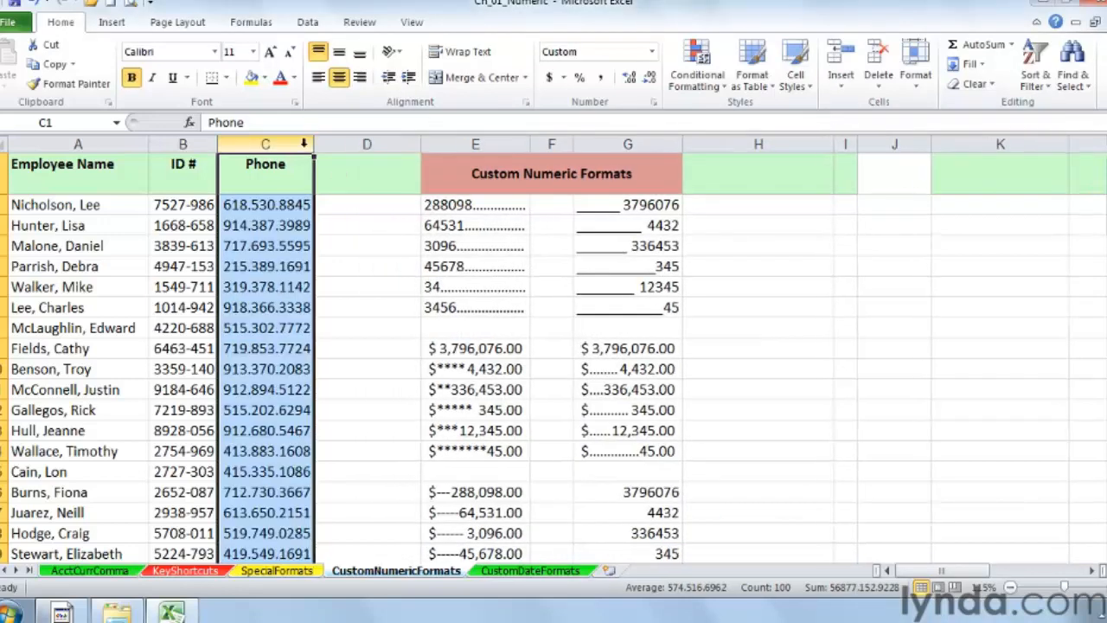
# Step: Check the formatted phone values and inspect the custom format code of the first cell in column E
pyautogui.click(286, 205)
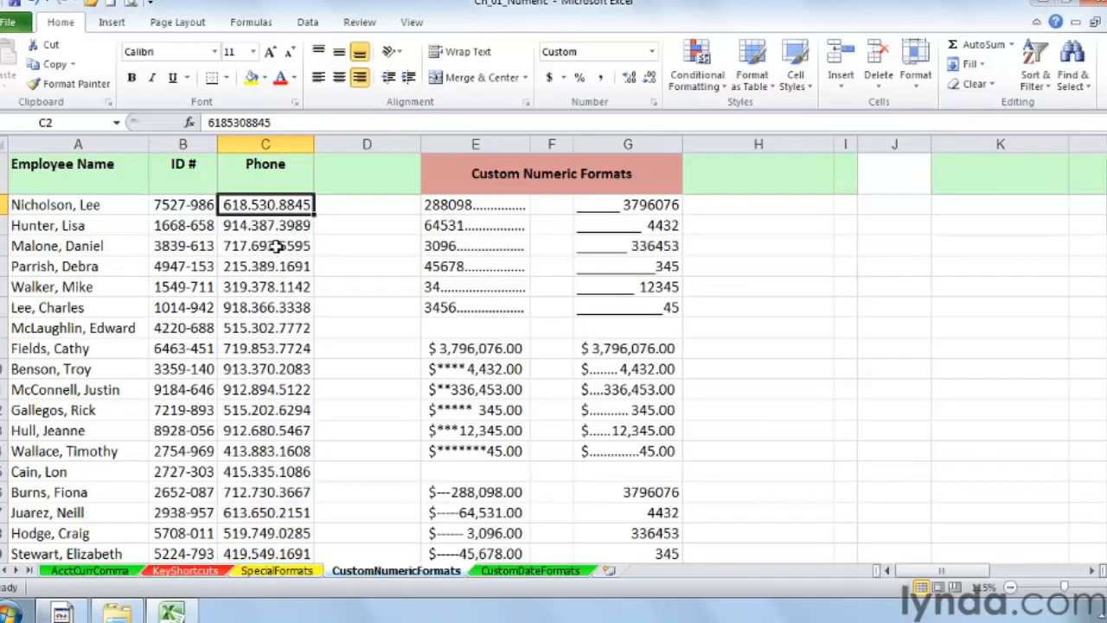
pyautogui.click(275, 246)
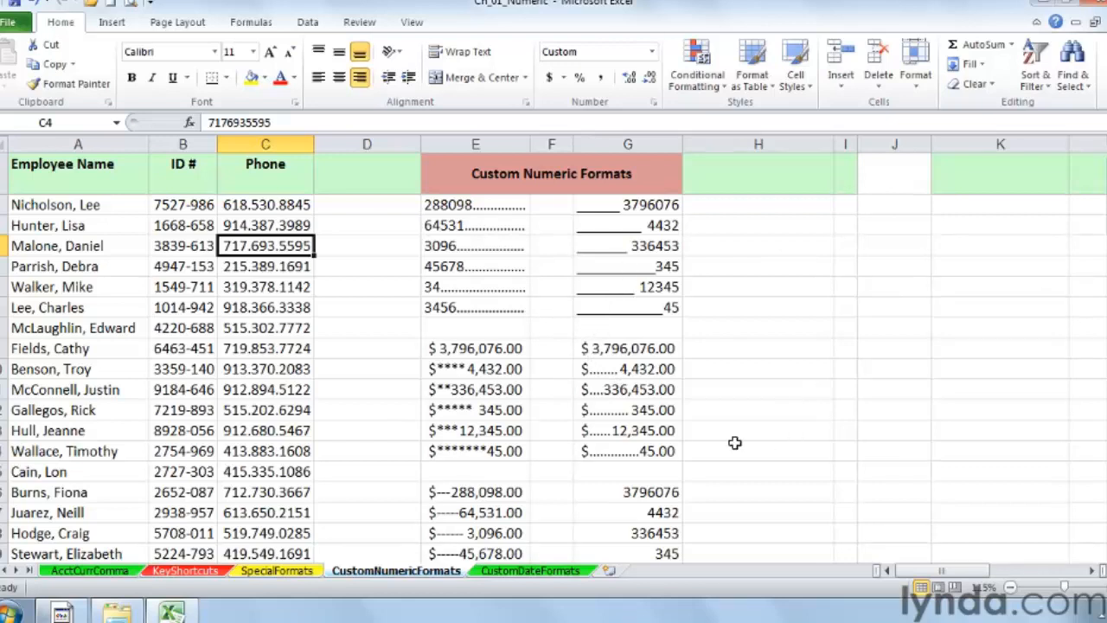
pyautogui.rightClick(490, 205)
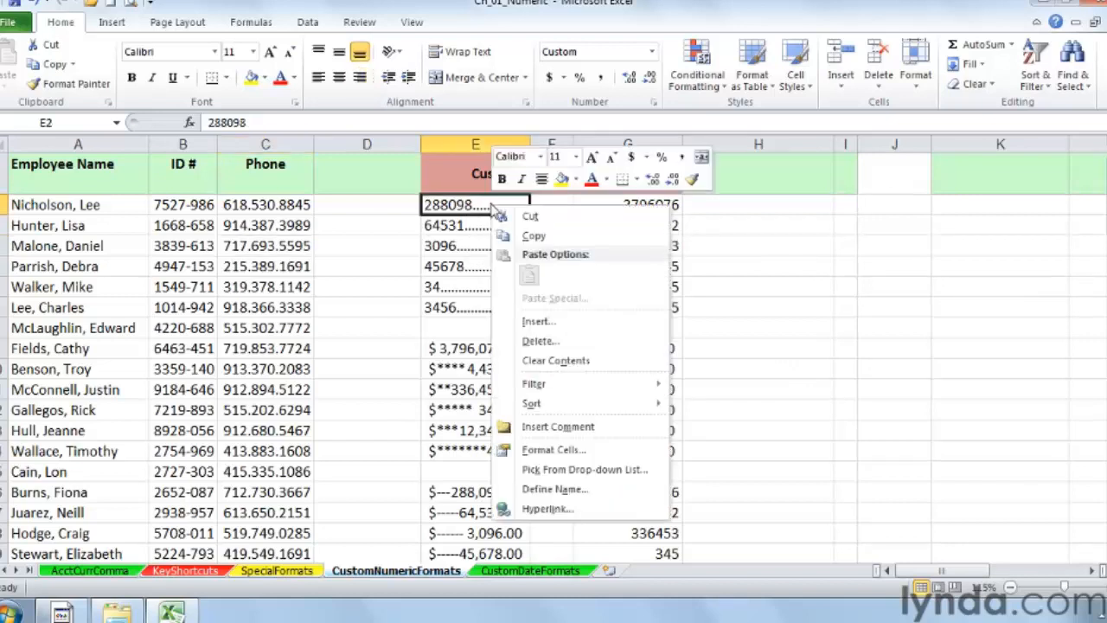
pyautogui.click(578, 450)
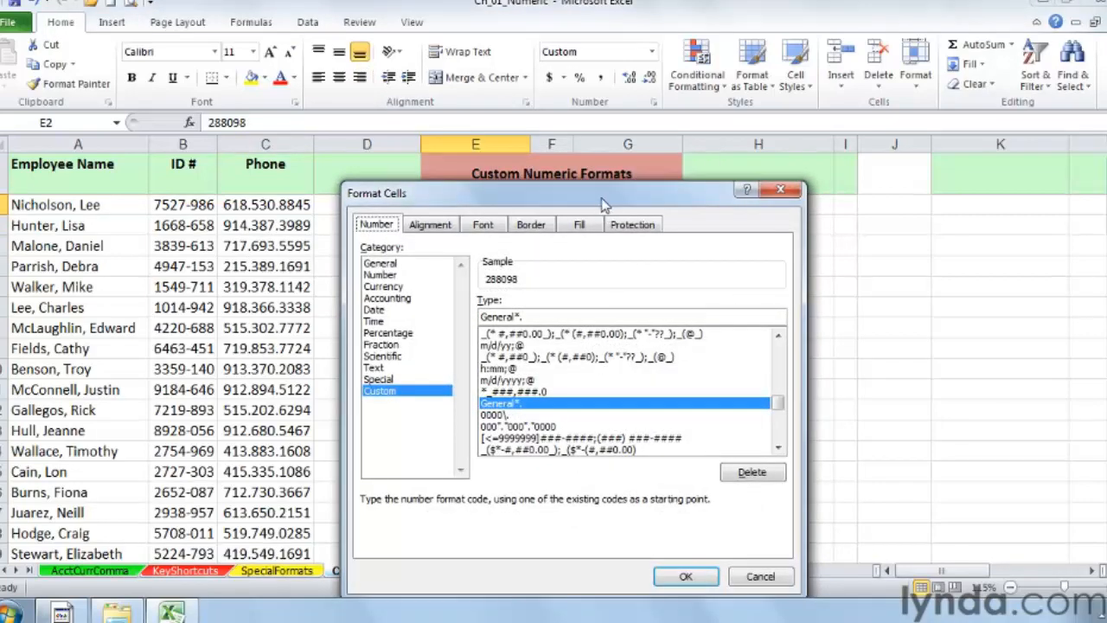
pyautogui.moveTo(604, 205); pyautogui.dragTo(896, 100)
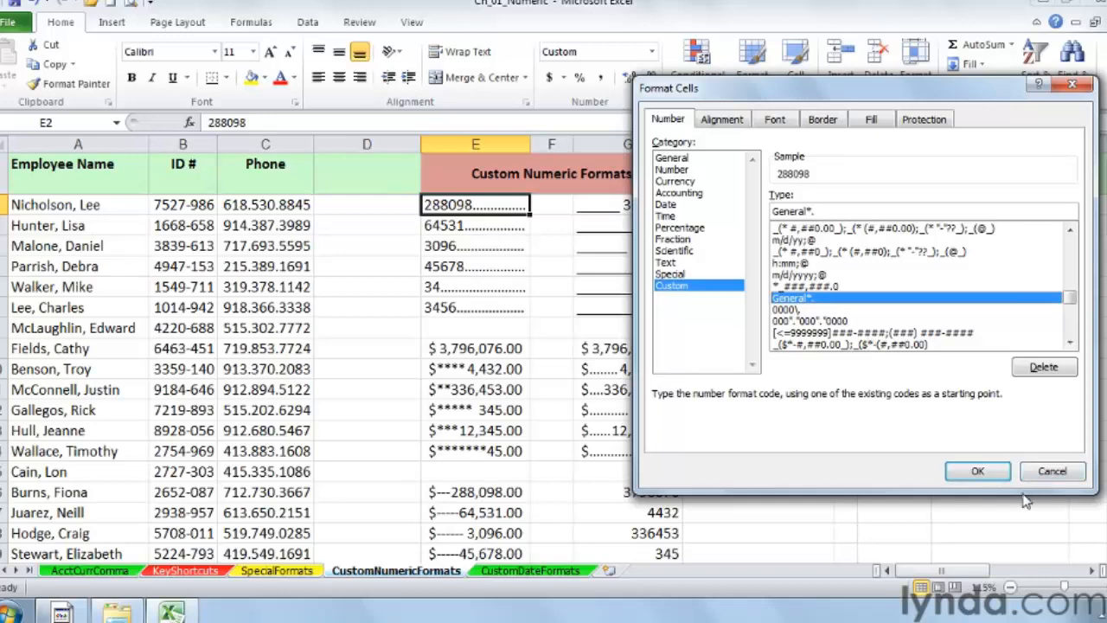
pyautogui.click(977, 472)
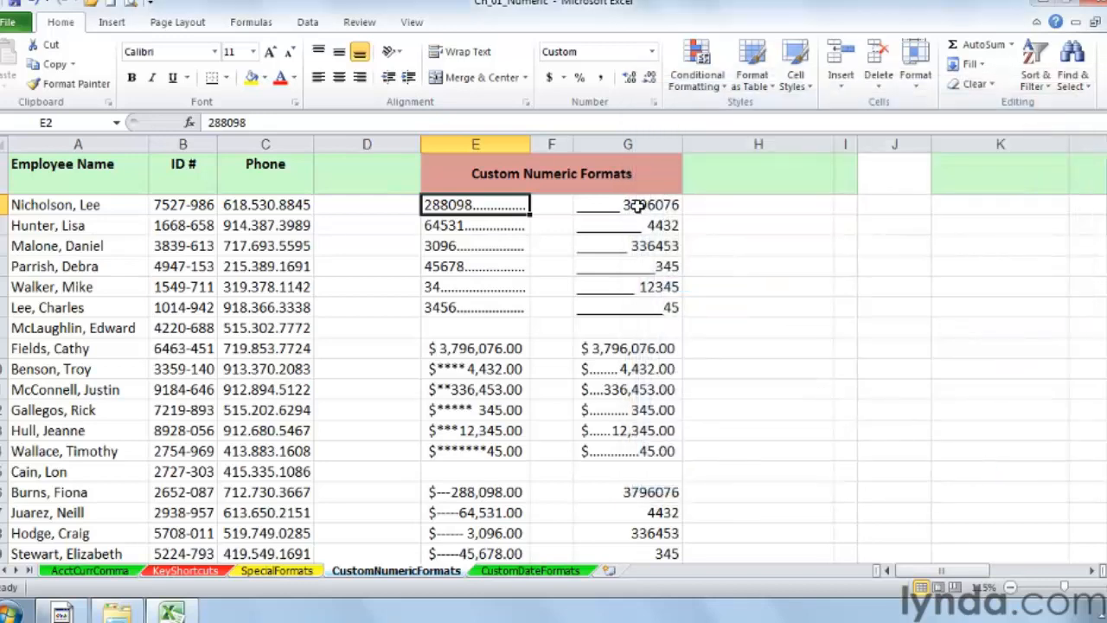
# Step: Inspect the custom format code of the first underscored number cell in column G
pyautogui.rightClick(636, 205)
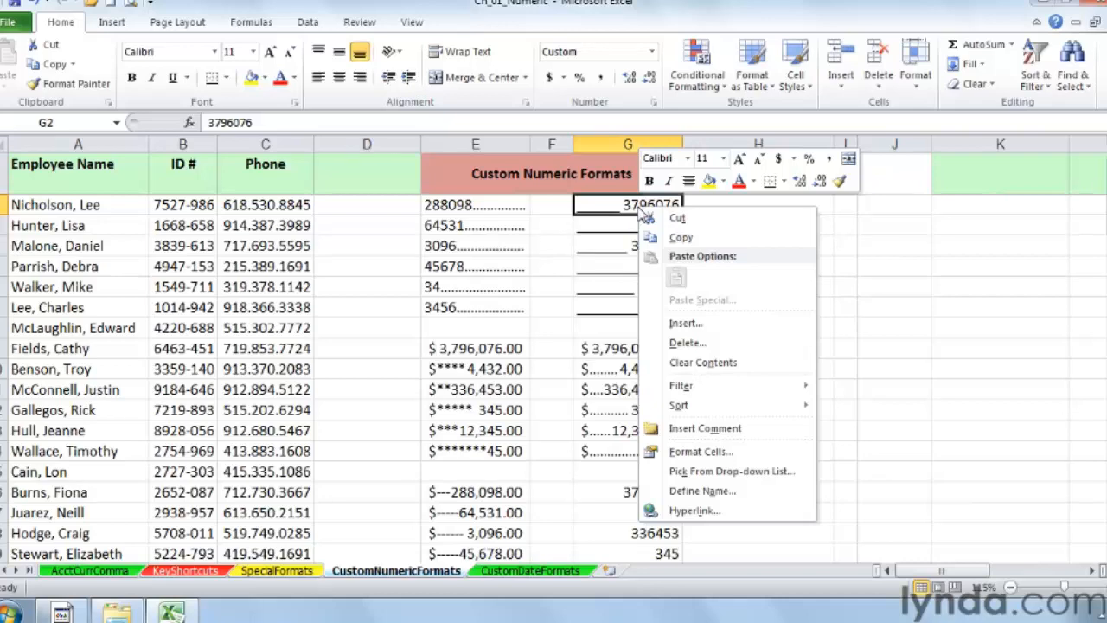
pyautogui.click(708, 451)
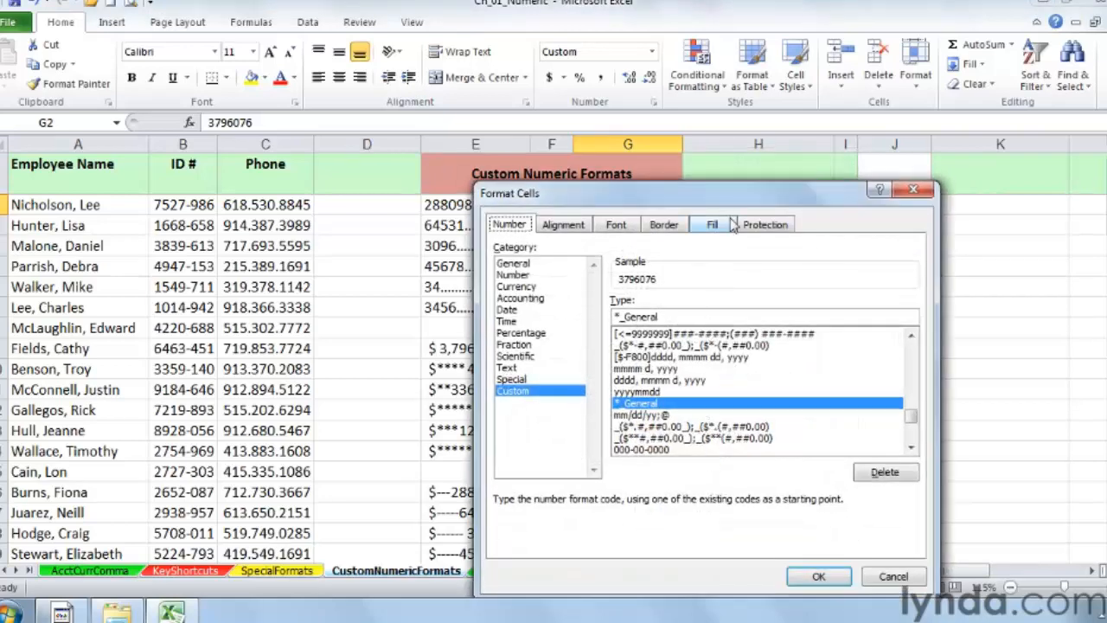
pyautogui.moveTo(753, 201); pyautogui.dragTo(974, 166)
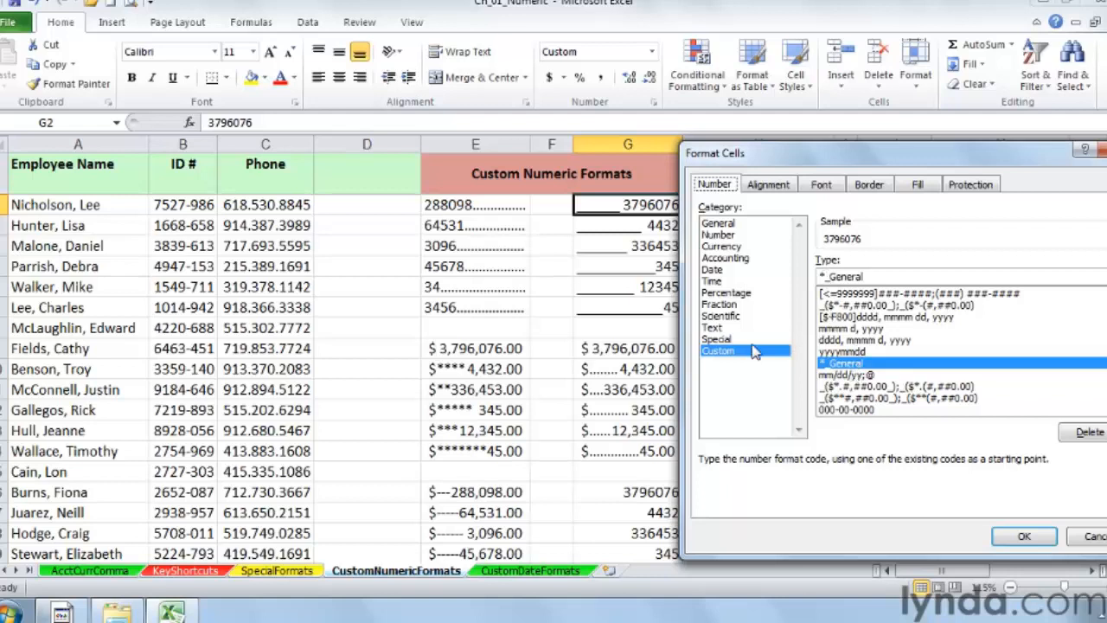
pyautogui.click(823, 276)
pyautogui.moveTo(831, 275); pyautogui.dragTo(865, 275)
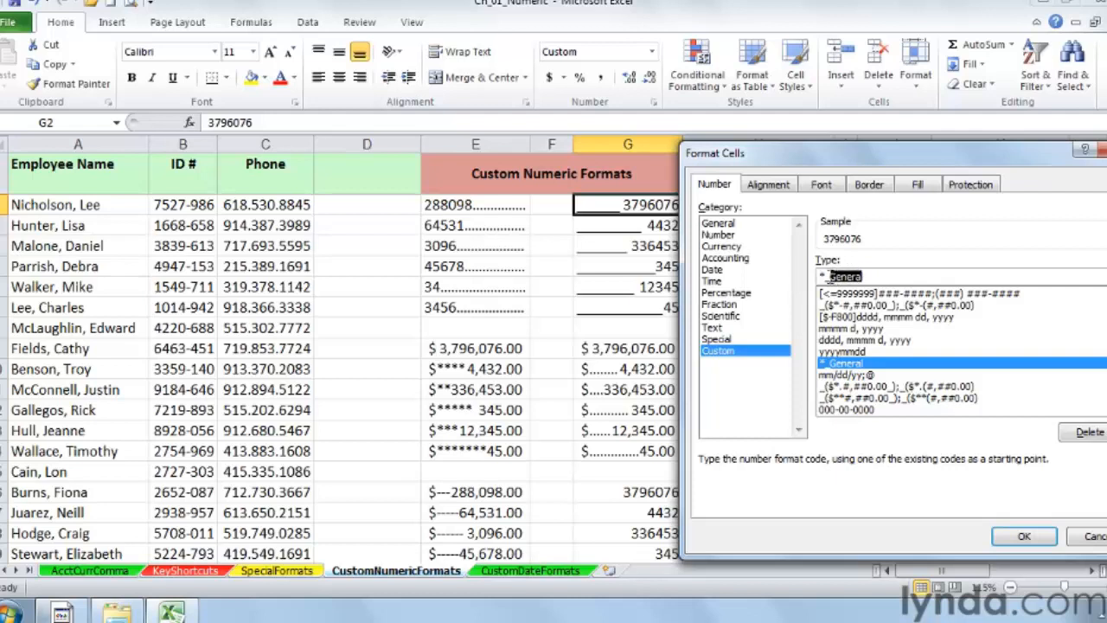
pyautogui.click(829, 277)
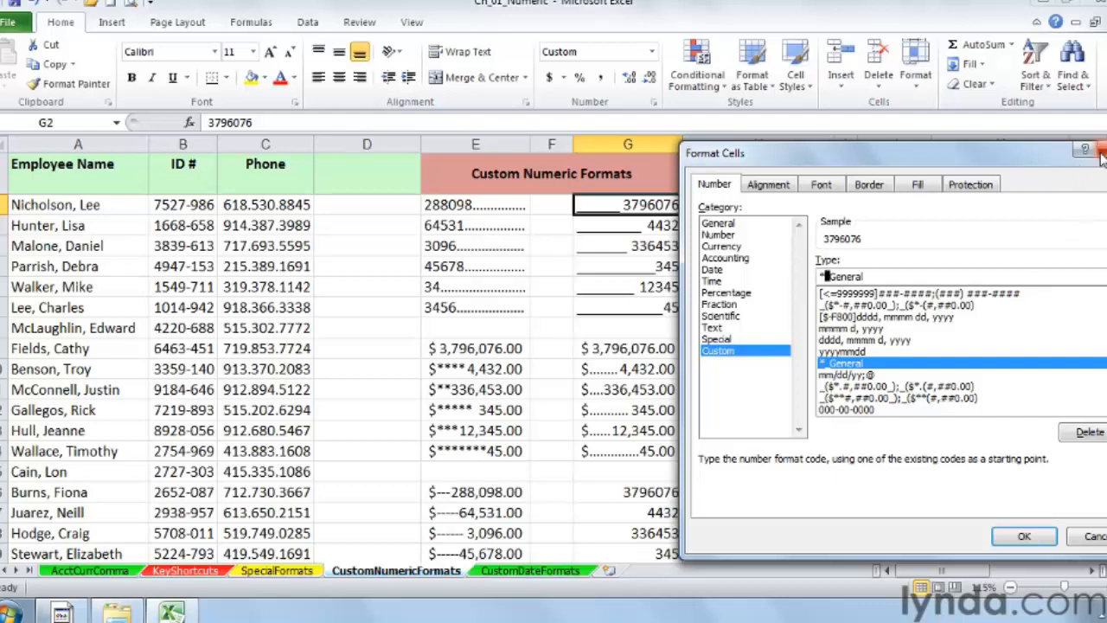
pyautogui.moveTo(1018, 154); pyautogui.dragTo(997, 154)
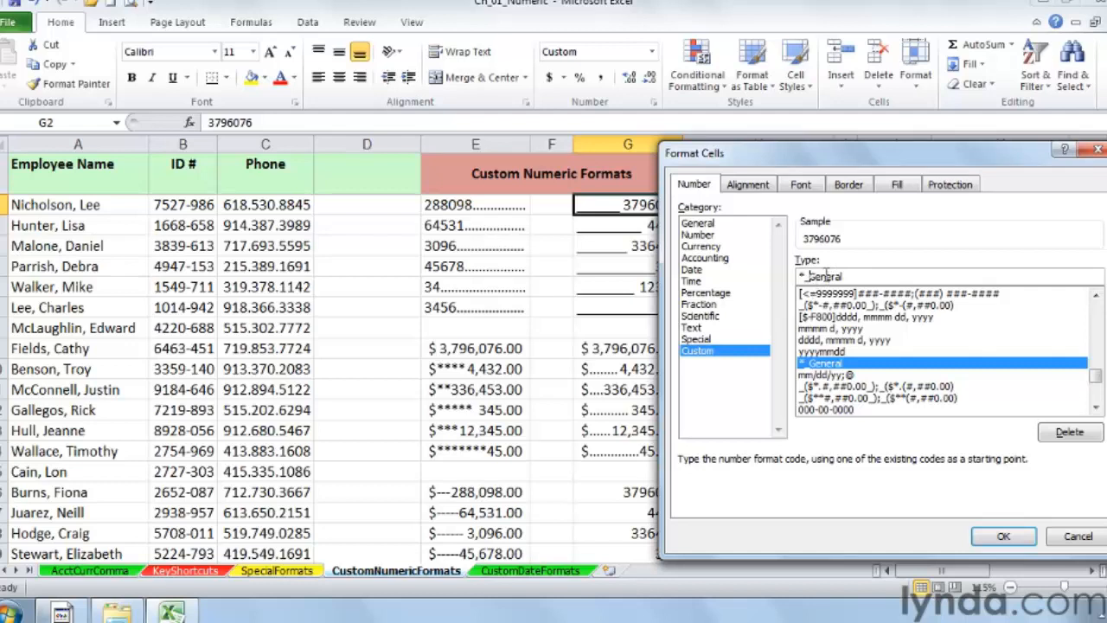
pyautogui.click(1096, 154)
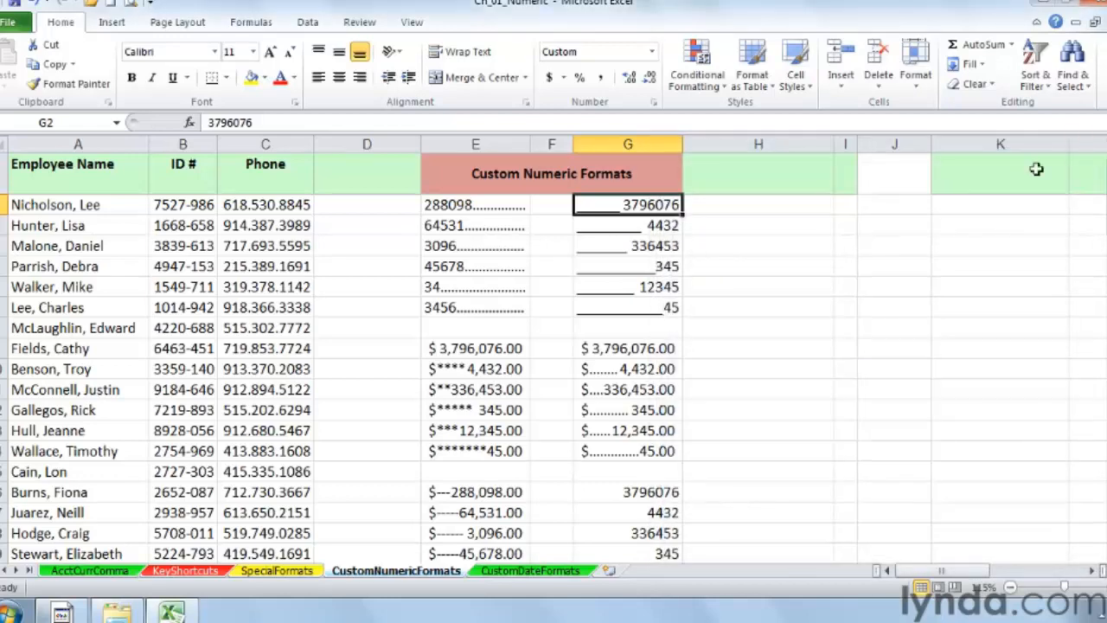
# Step: Compare the underscored values in column G and review the first column E cell's format code again
pyautogui.click(660, 223)
pyautogui.click(661, 205)
pyautogui.click(663, 225)
pyautogui.click(662, 246)
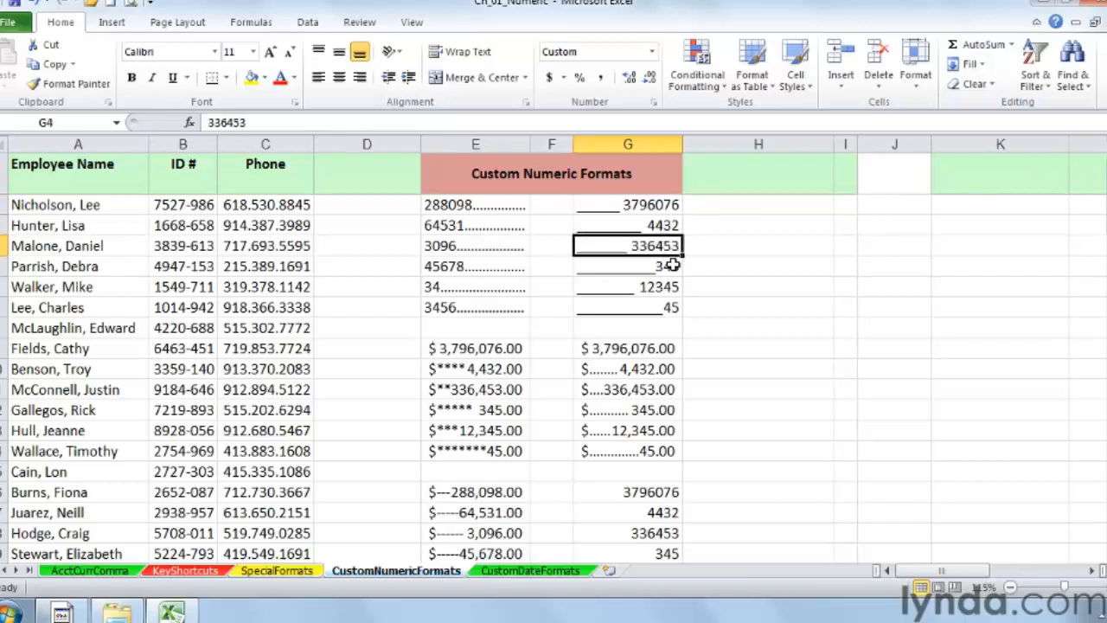
pyautogui.click(672, 265)
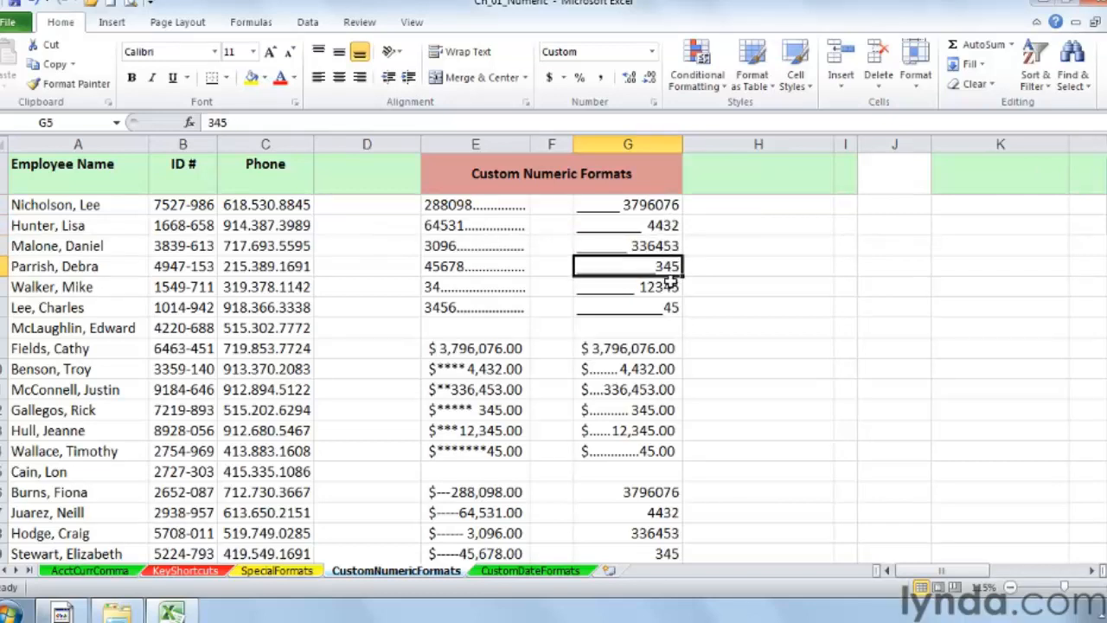
pyautogui.rightClick(484, 208)
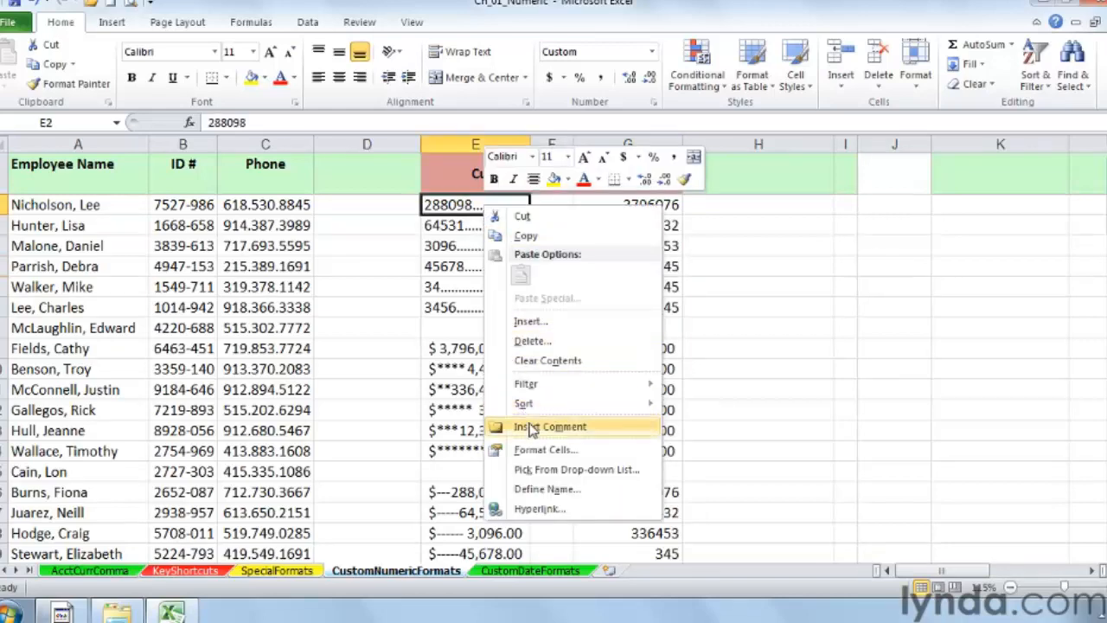
pyautogui.click(543, 450)
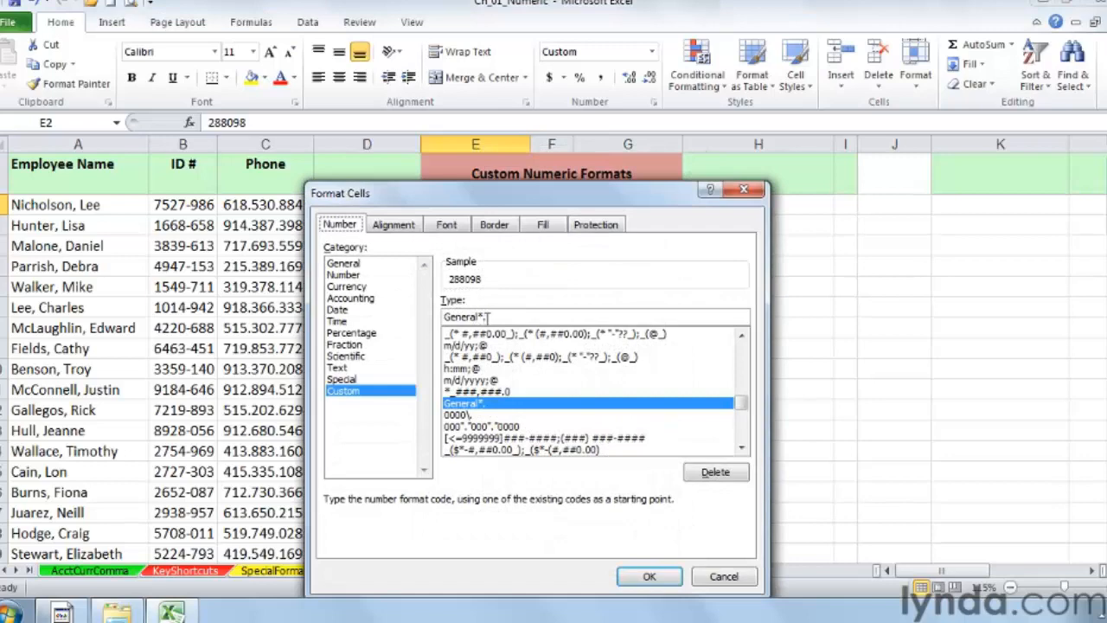
pyautogui.click(743, 192)
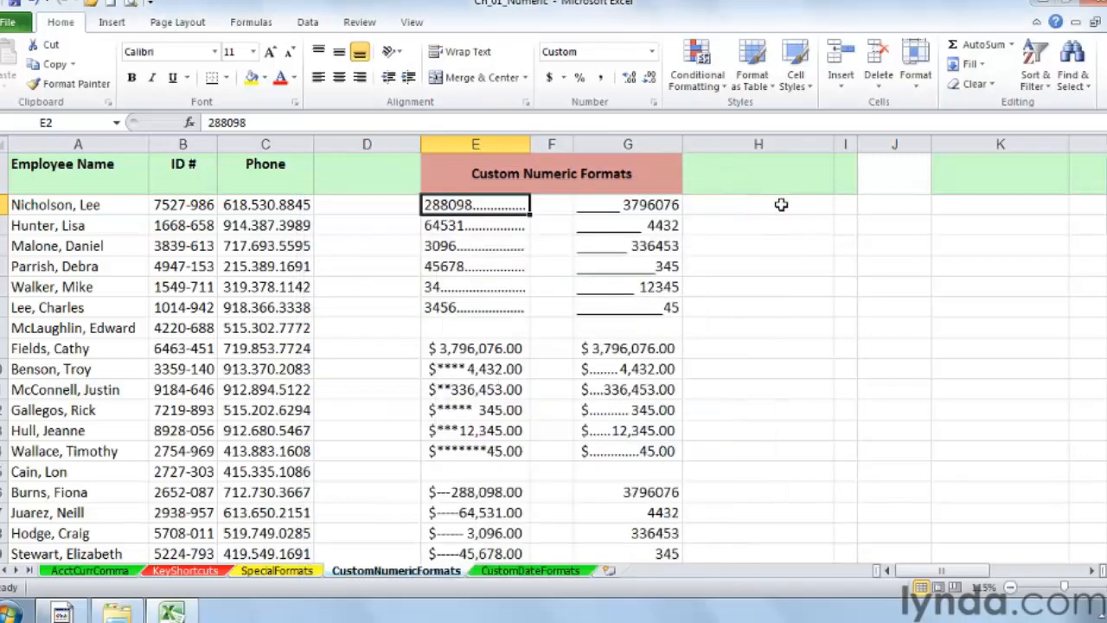
# Step: Inspect the custom format code of the dollar-formatted cell with dot fill in column G
pyautogui.click(789, 223)
pyautogui.scroll(-1, 831, 346)
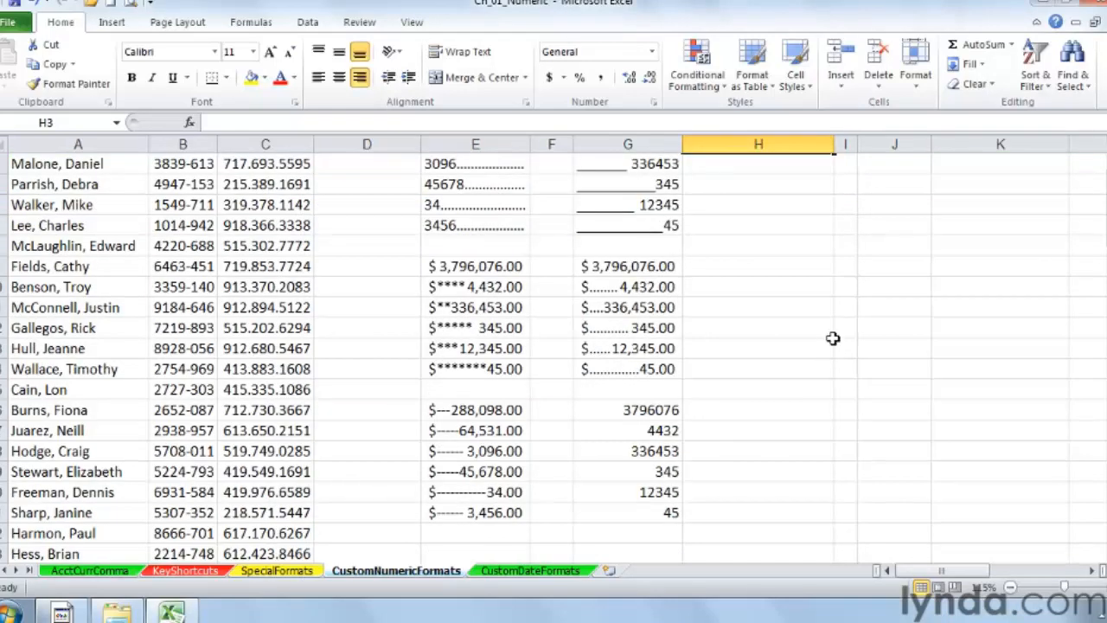
pyautogui.click(632, 267)
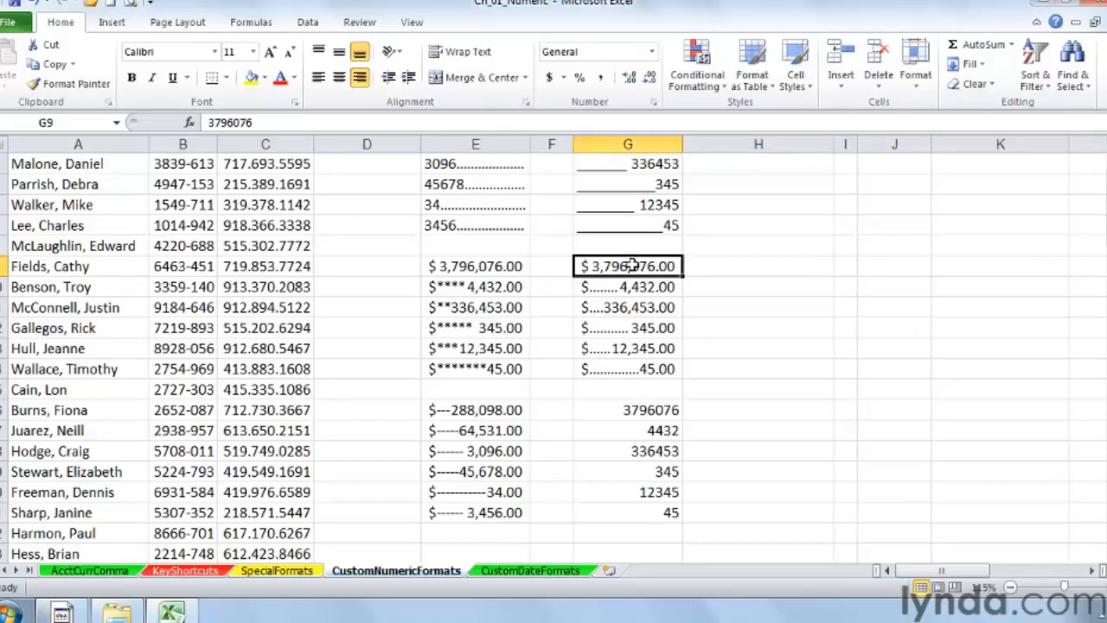
pyautogui.rightClick(632, 266)
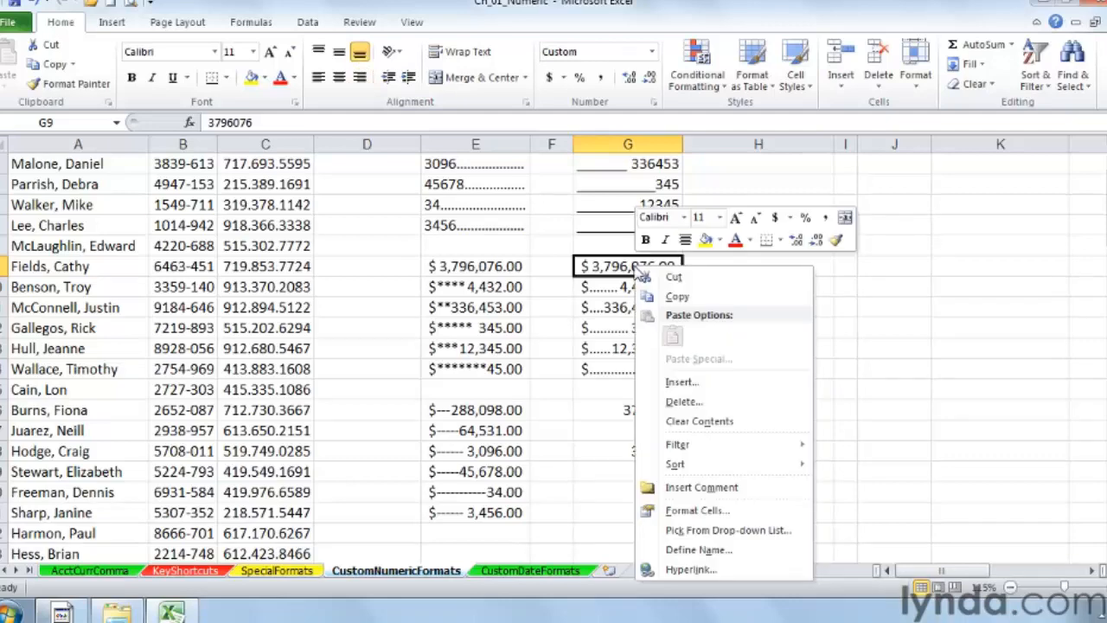
pyautogui.click(696, 510)
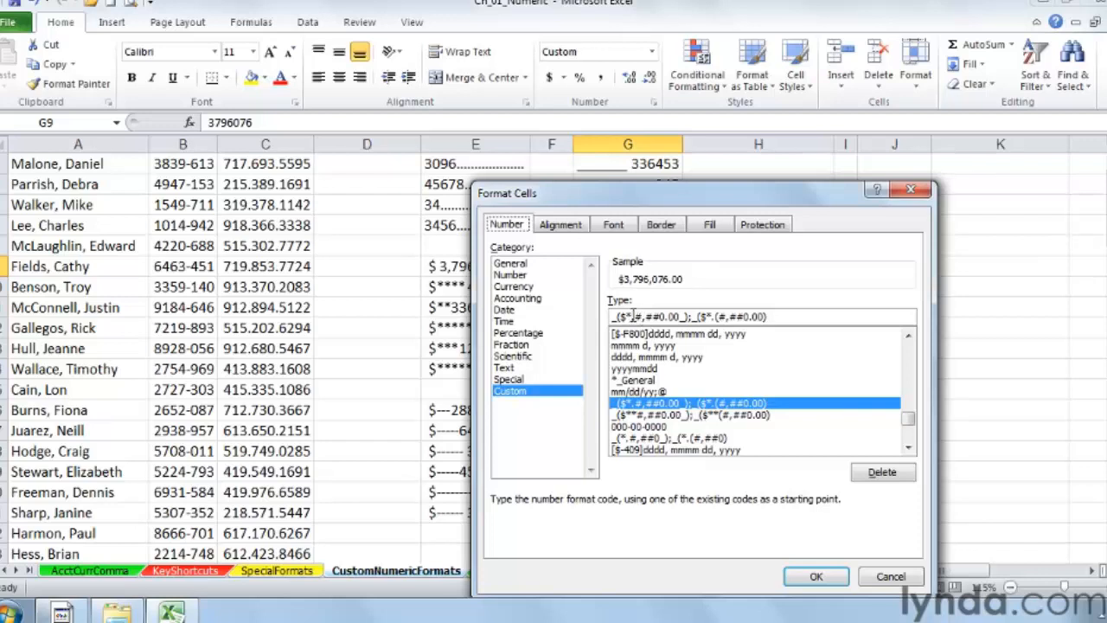
pyautogui.moveTo(634, 317); pyautogui.dragTo(629, 317)
pyautogui.click(634, 317)
pyautogui.click(913, 197)
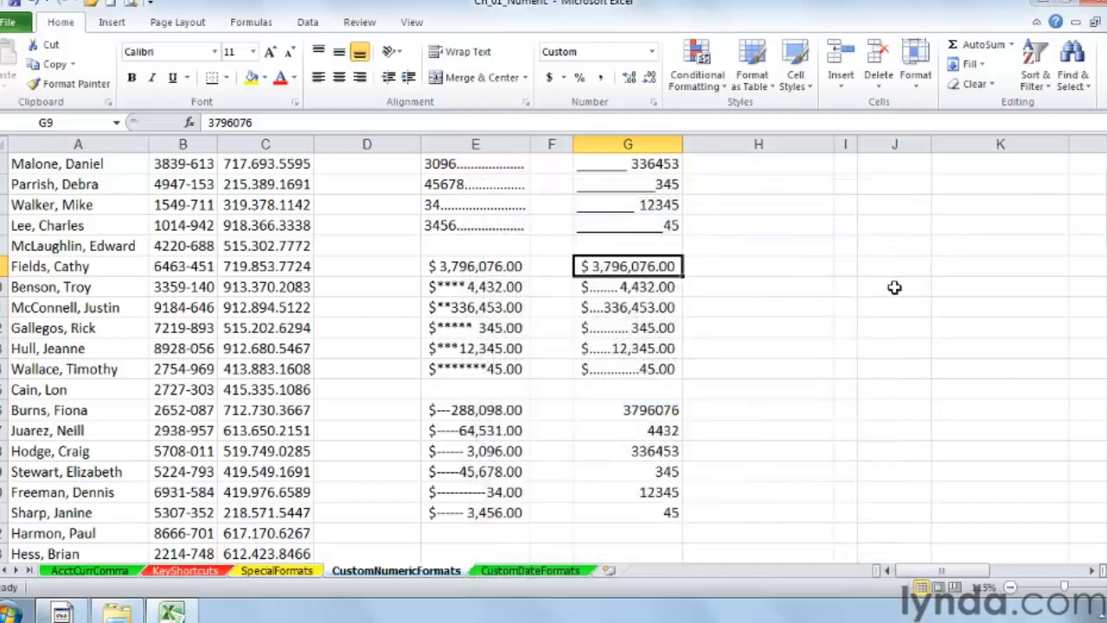
# Step: Apply Comma Style to the plain numbers in column G (G16:G21) and remove both decimal places
pyautogui.click(895, 287)
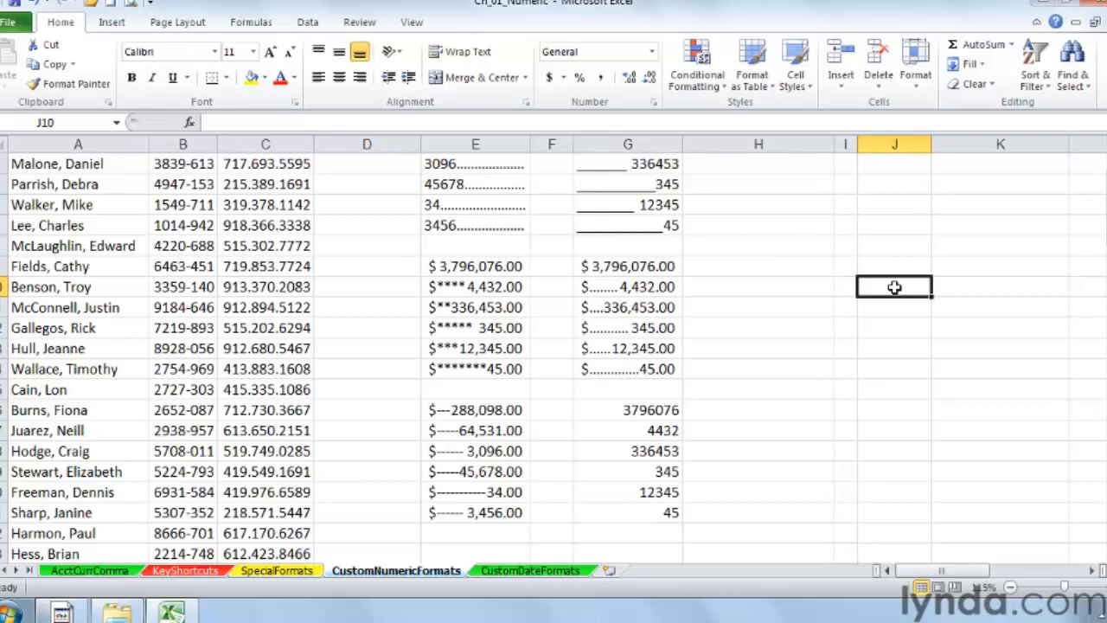
pyautogui.scroll(-2, 894, 294)
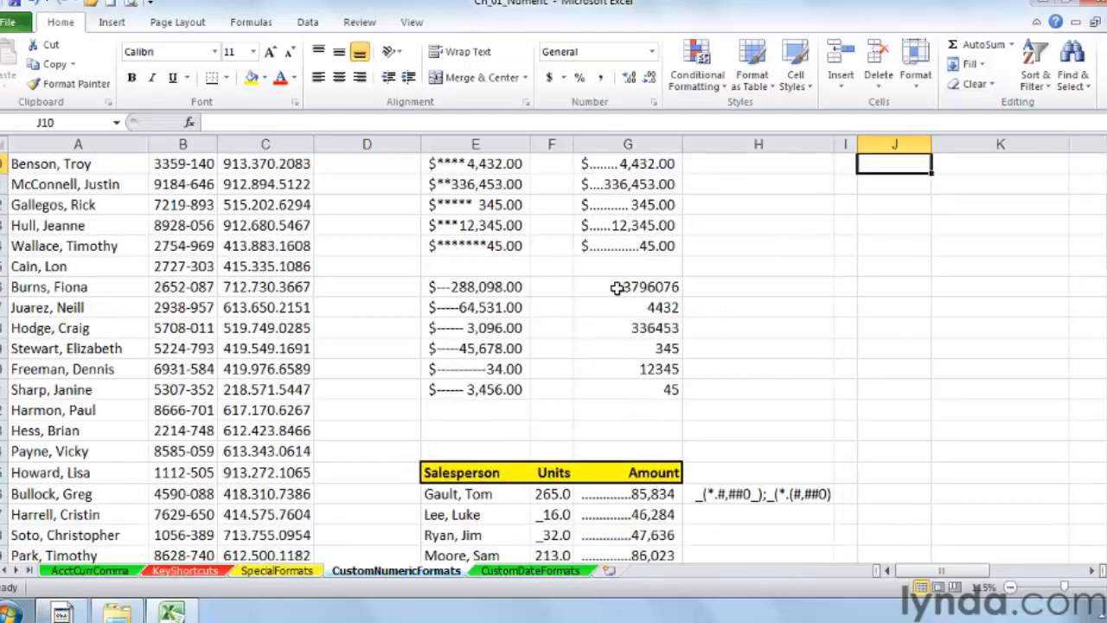
pyautogui.moveTo(616, 288); pyautogui.dragTo(620, 389)
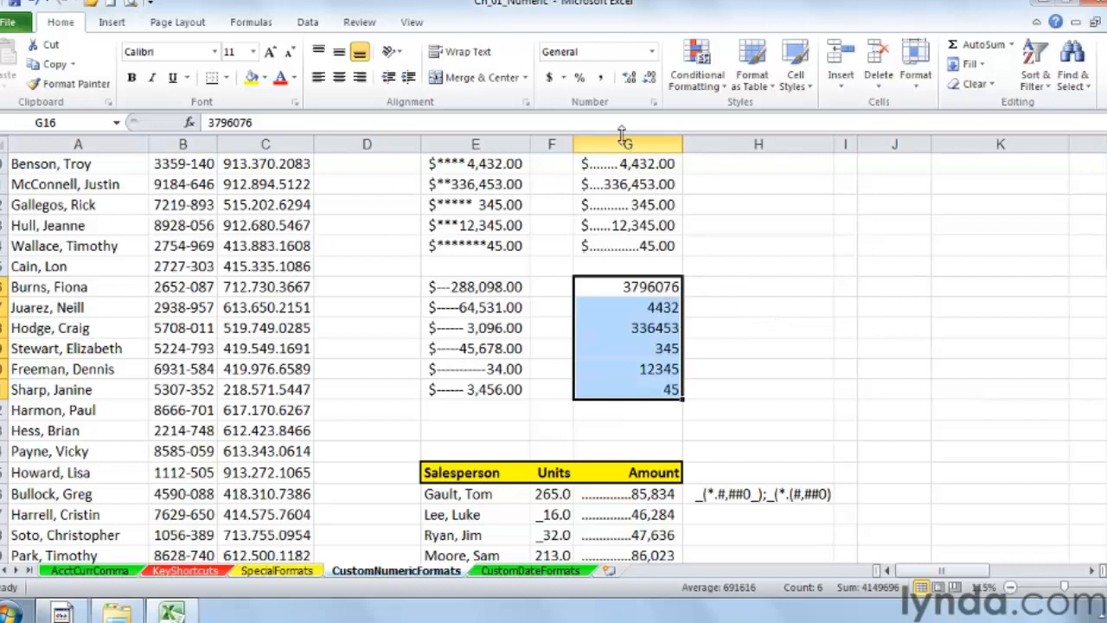
pyautogui.click(601, 80)
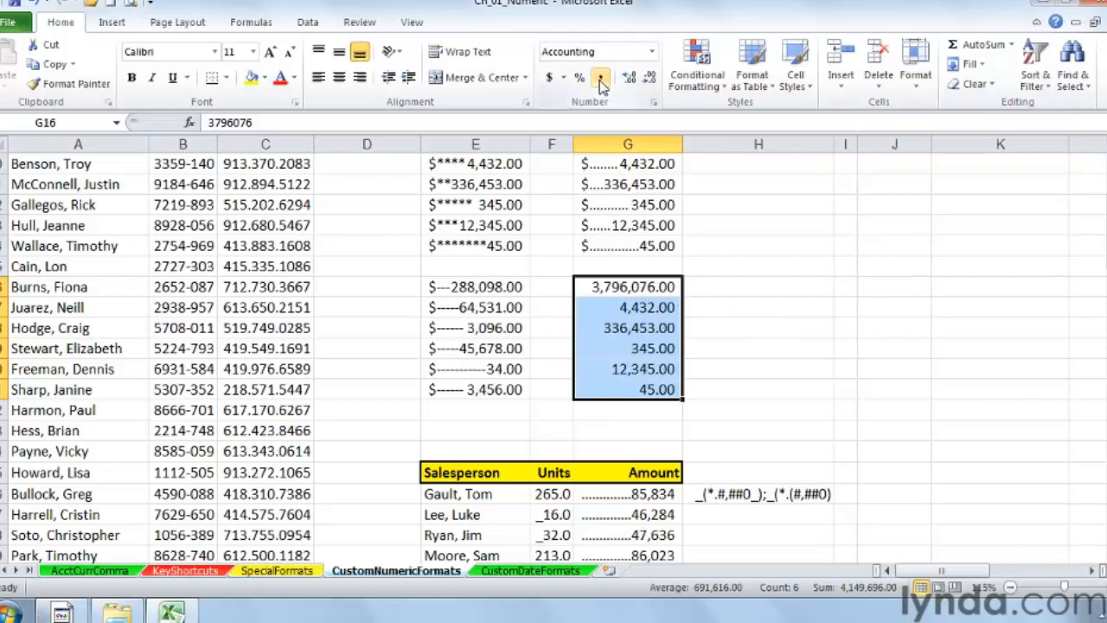
pyautogui.click(649, 80)
pyautogui.click(650, 79)
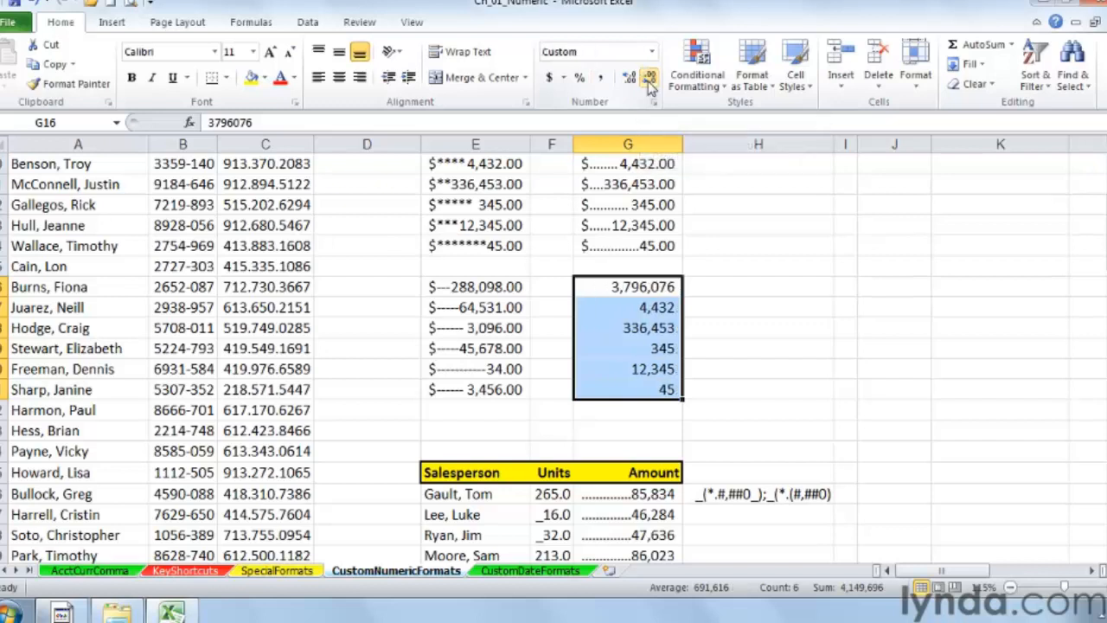
# Step: Change the selection's custom format code to _(*.#,##0_);_(*.(#,##0);_(*."-"??_);_(@_) so dots fill each cell
pyautogui.rightClick(661, 282)
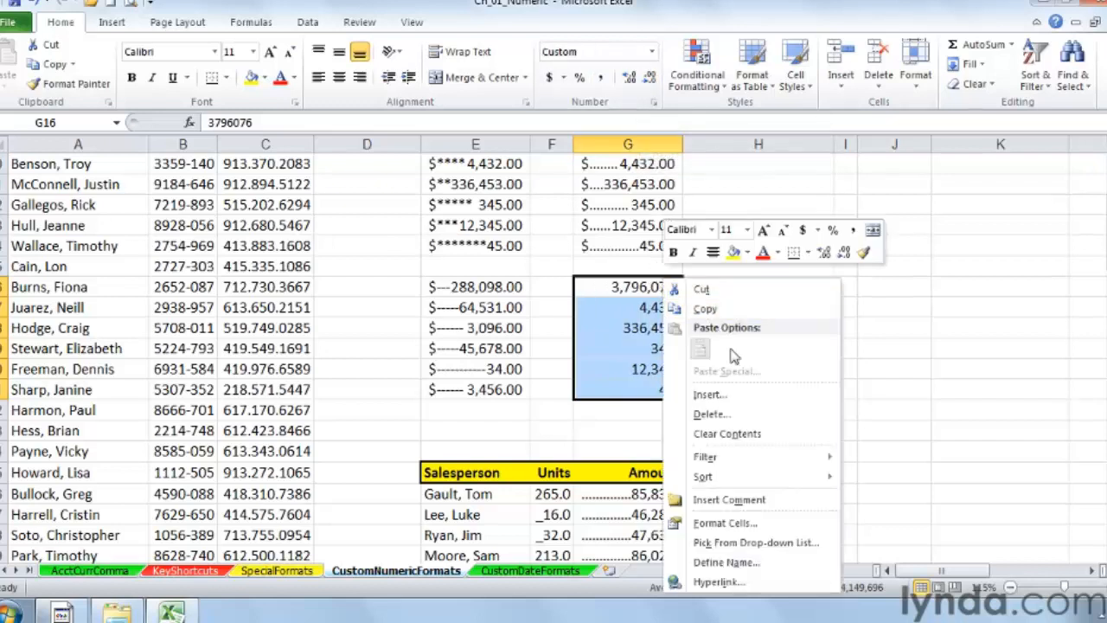
pyautogui.click(731, 522)
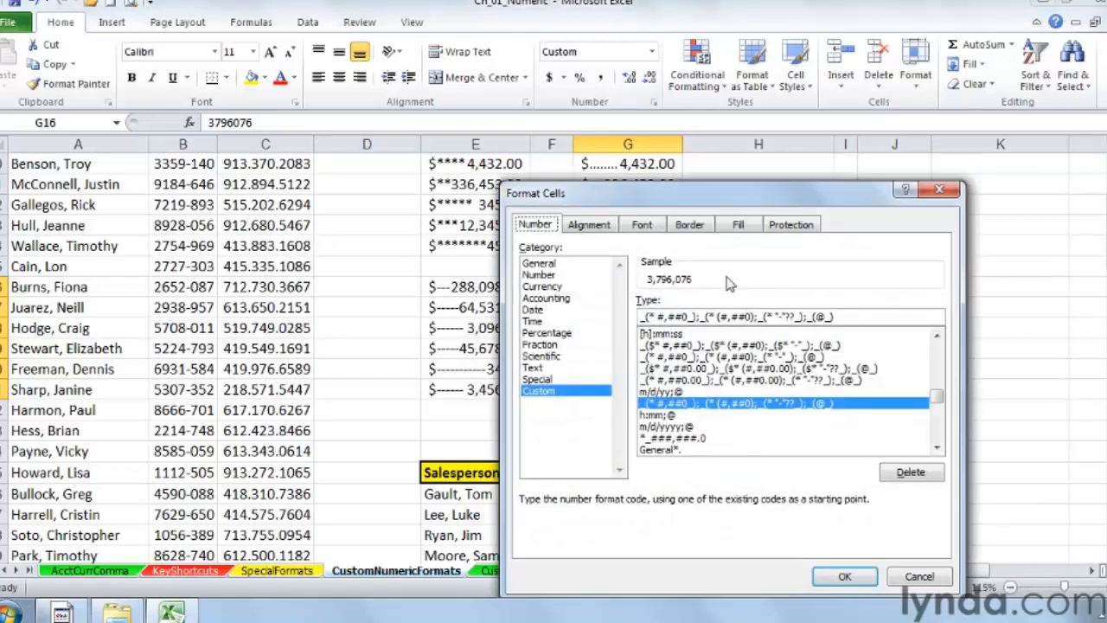
pyautogui.moveTo(653, 198); pyautogui.dragTo(857, 127)
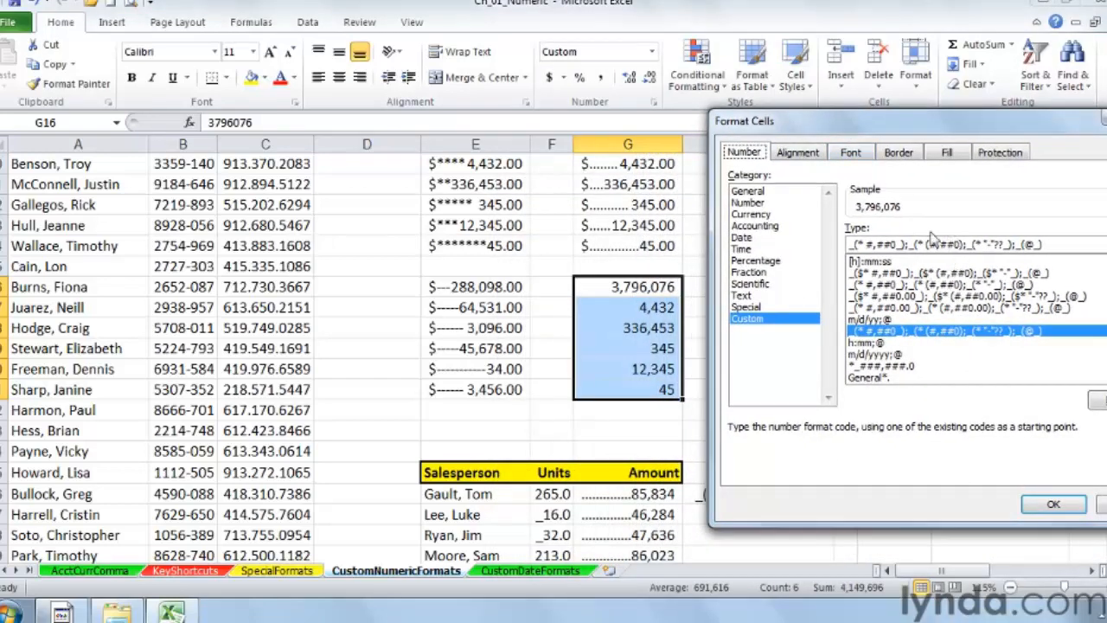
pyautogui.click(864, 245)
pyautogui.write('.')
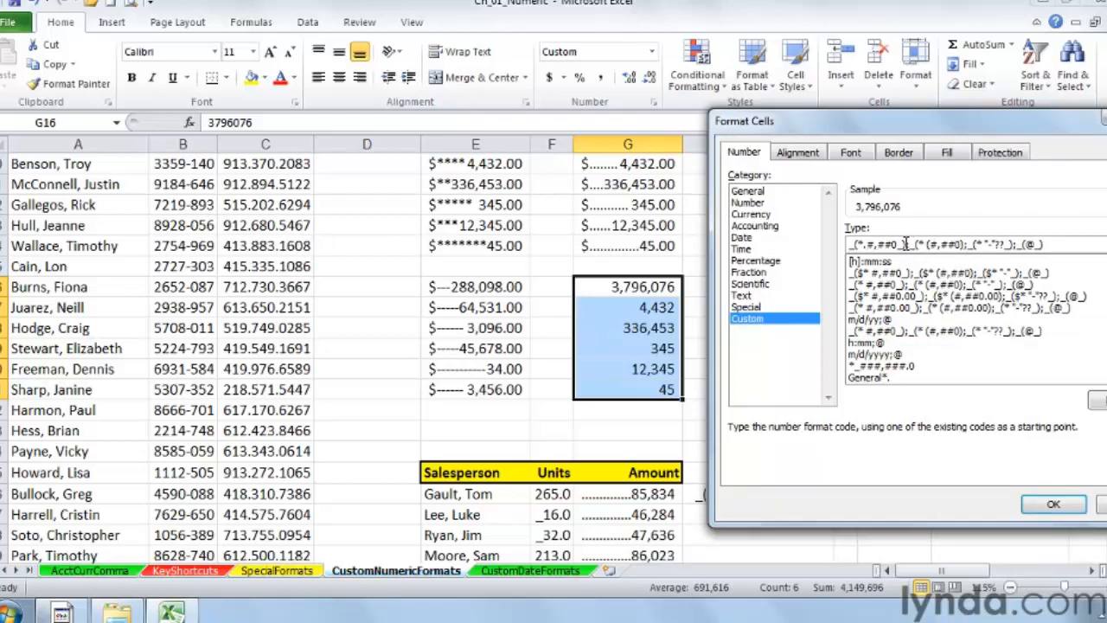
pyautogui.moveTo(905, 244); pyautogui.dragTo(848, 244)
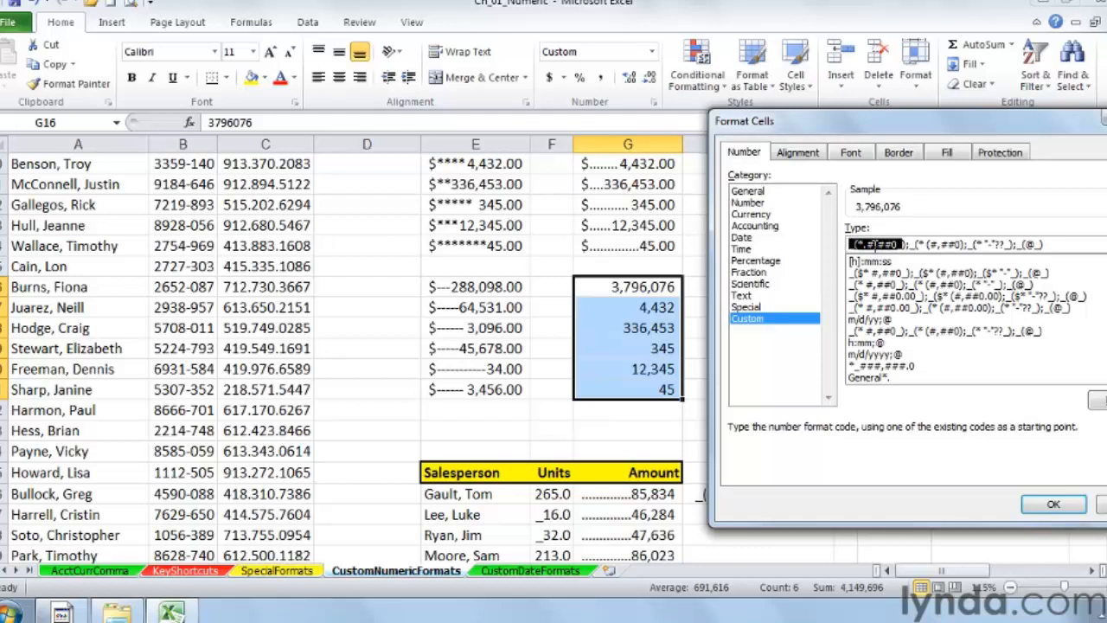
pyautogui.click(907, 244)
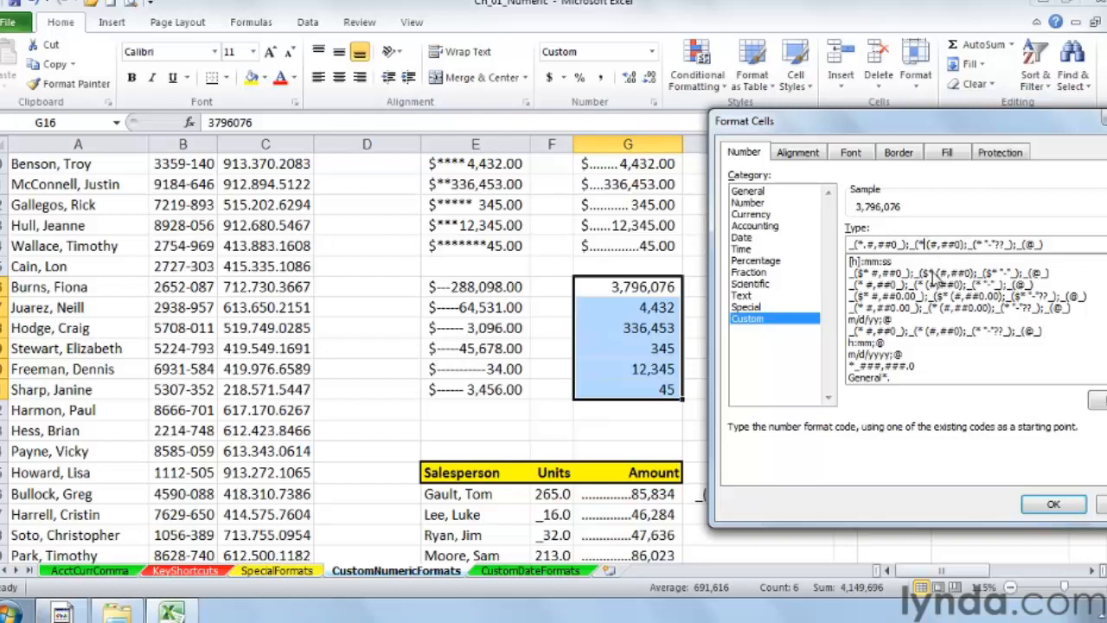
pyautogui.write('.')
pyautogui.press('Delete')
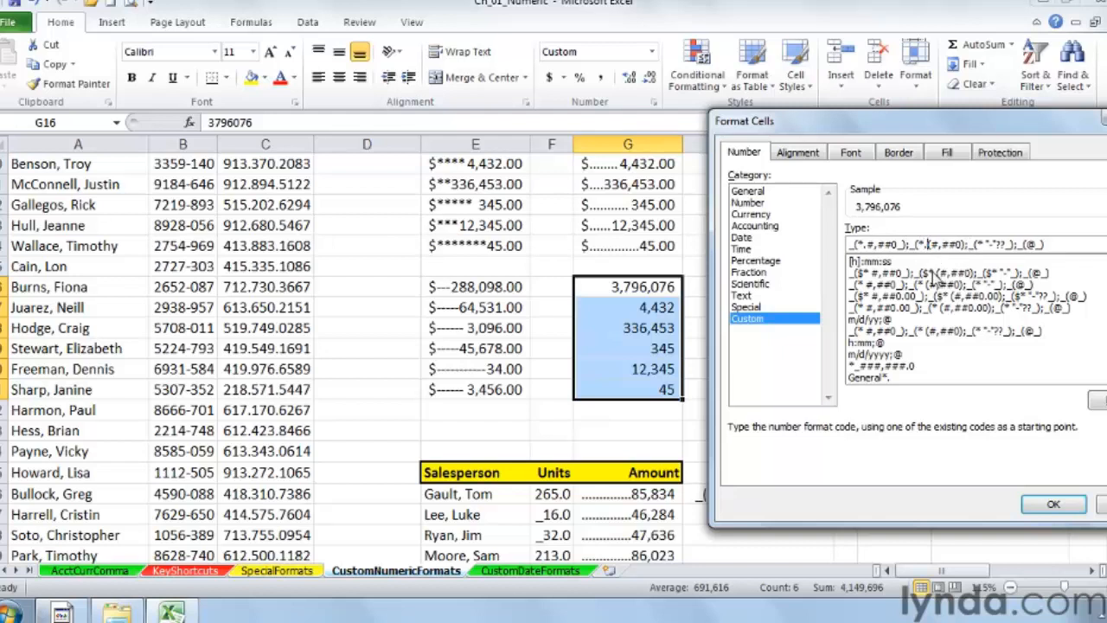
pyautogui.click(984, 244)
pyautogui.write('.')
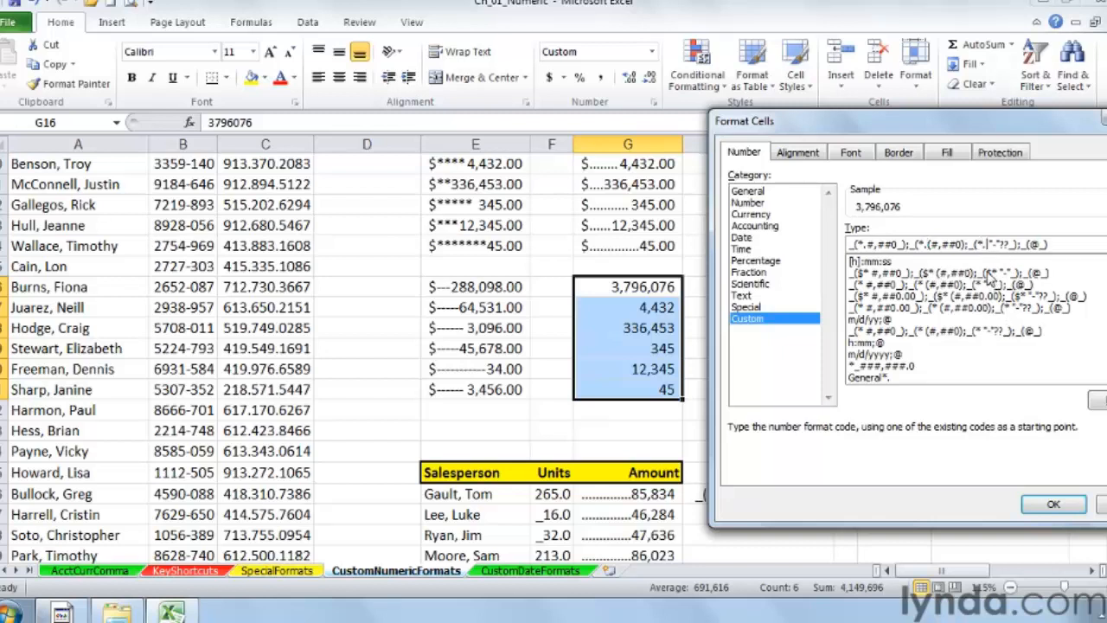
pyautogui.press('Delete')
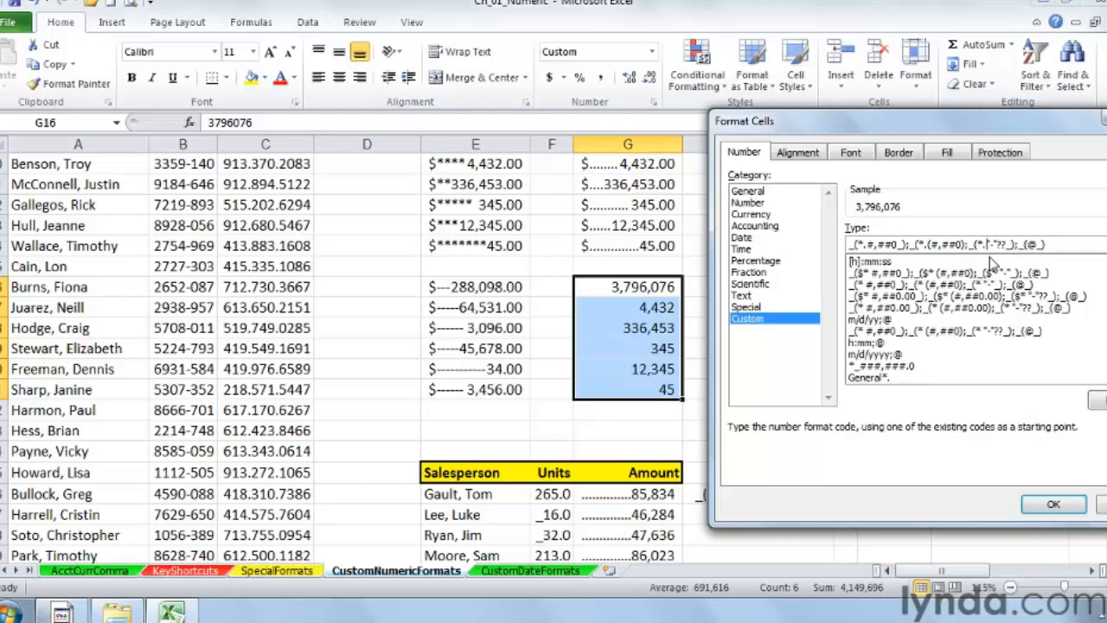
pyautogui.click(1053, 506)
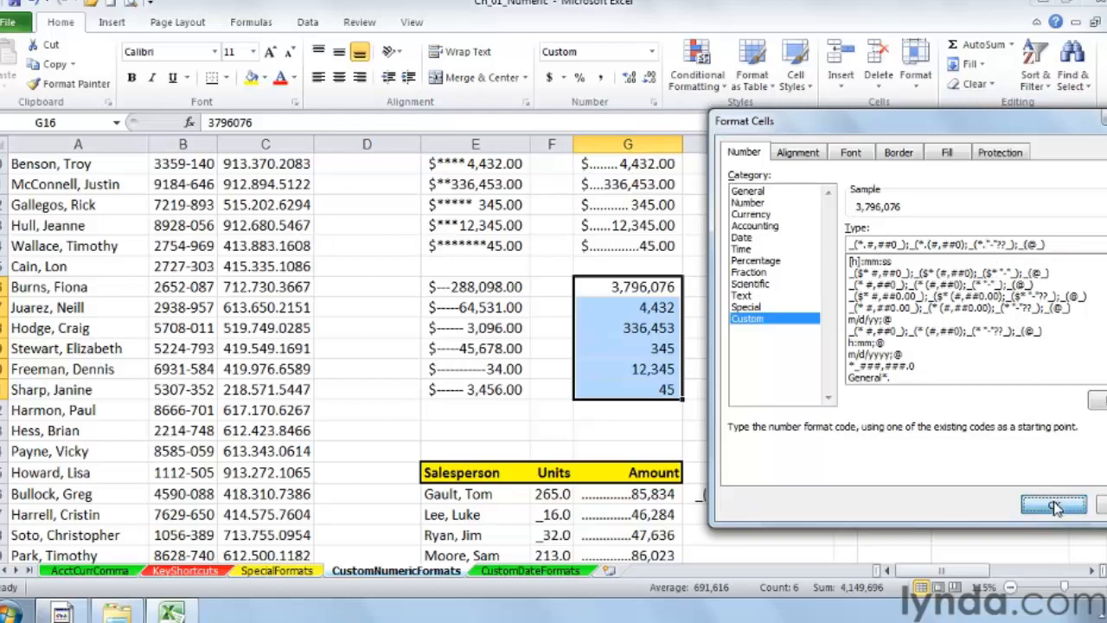
# Step: Compare the dot-filled values with the dollar-formatted dot-fill cell above them in column G
pyautogui.click(741, 288)
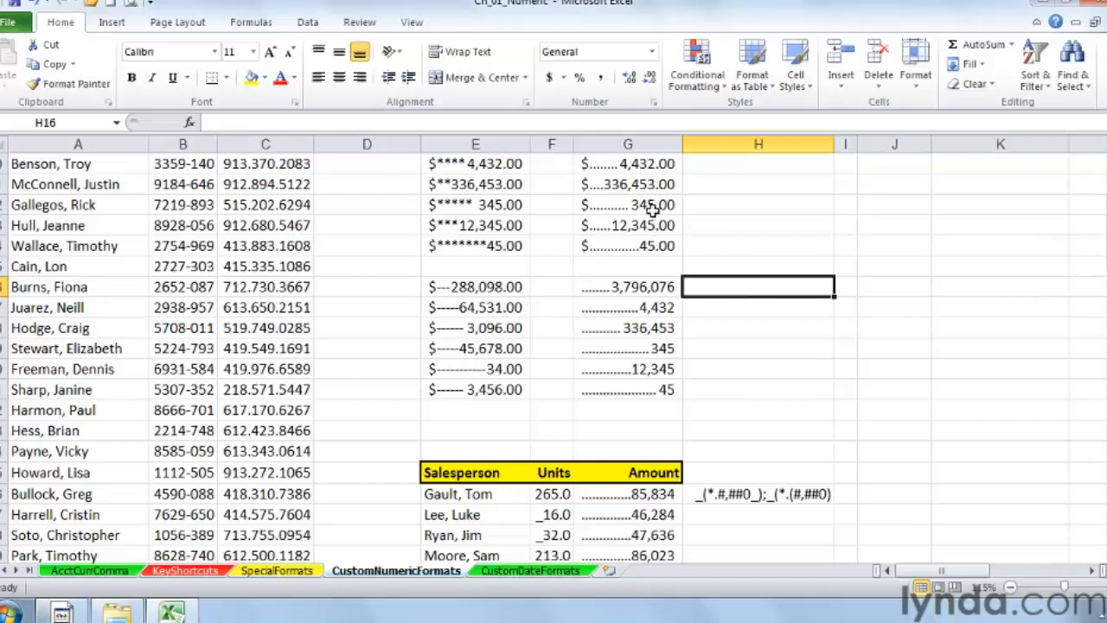
pyautogui.scroll(1, 692, 237)
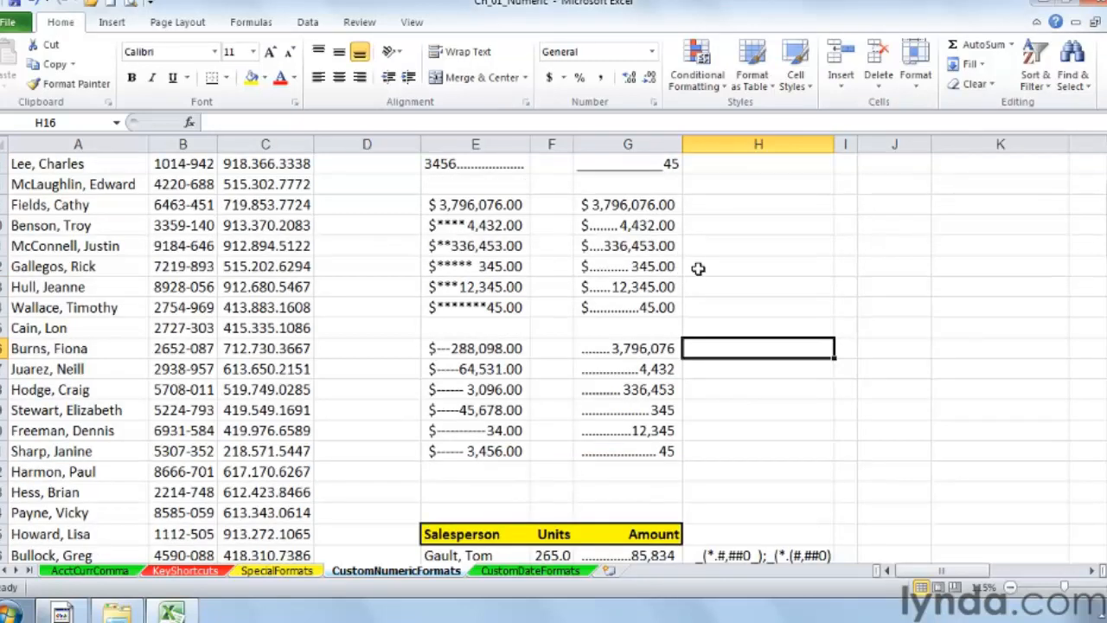
pyautogui.click(647, 224)
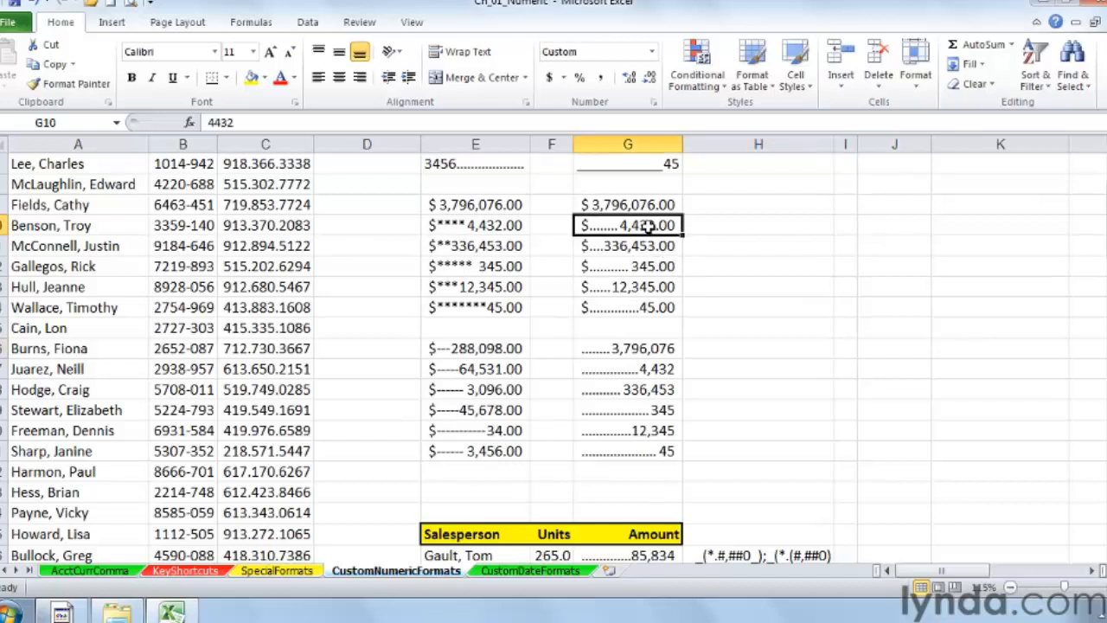
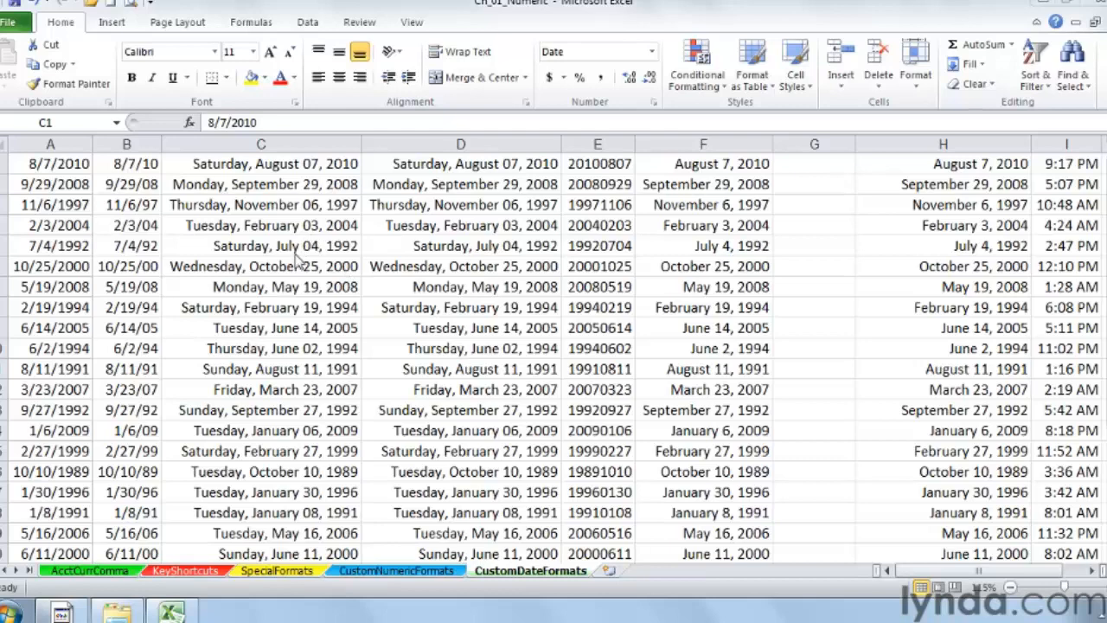
# Step: Inspect the date formats of the first-row cells in columns A through F on the CustomDateFormats sheet
pyautogui.click(64, 182)
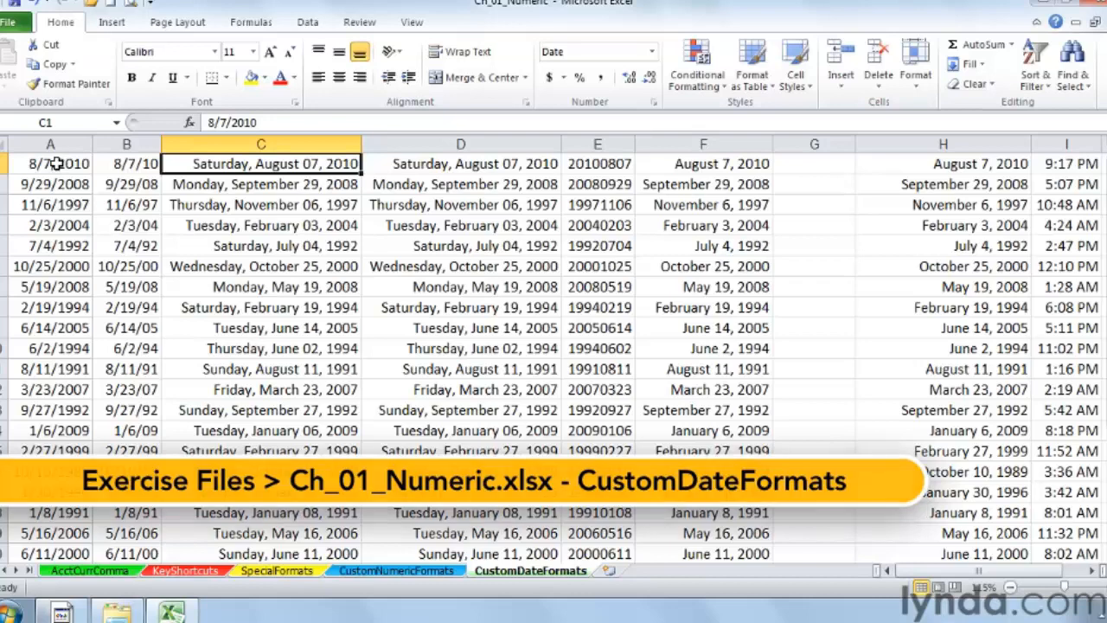
pyautogui.click(56, 164)
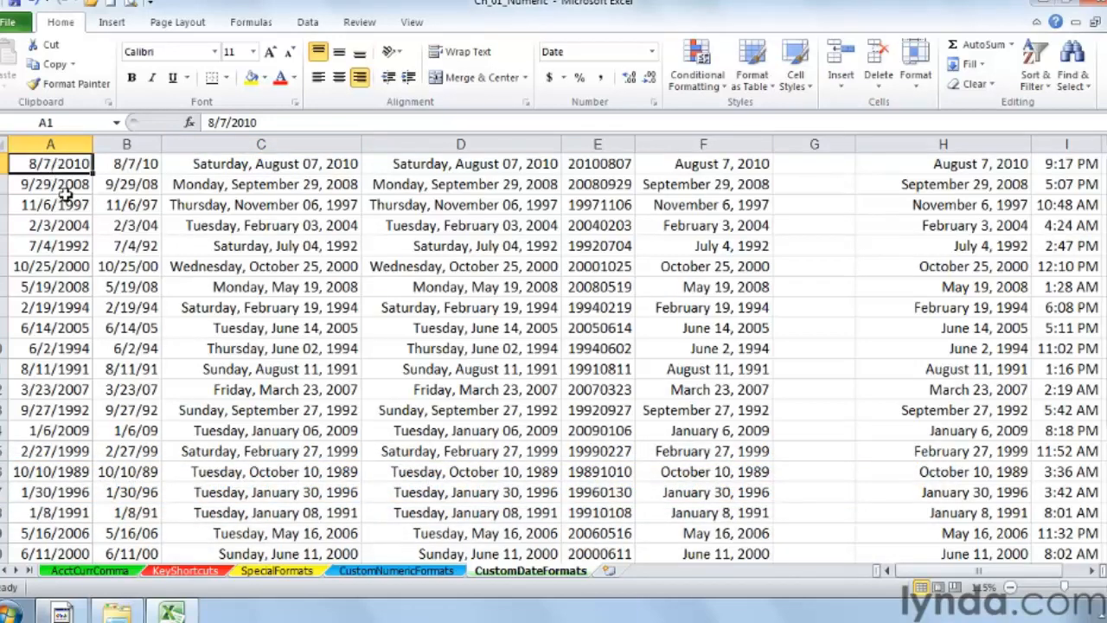
pyautogui.click(143, 163)
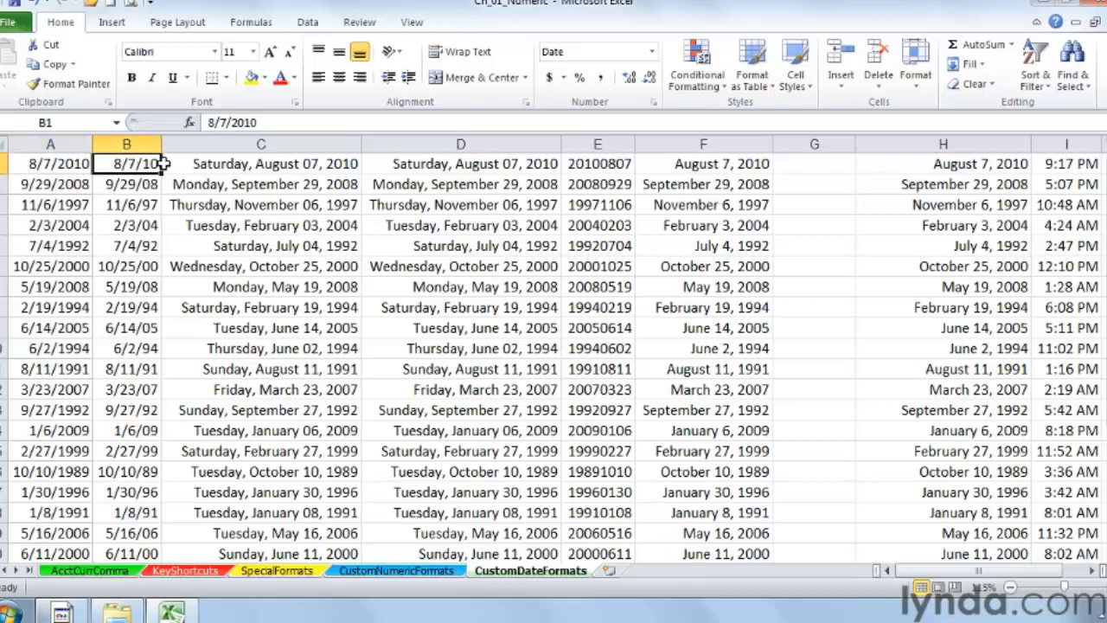
pyautogui.click(217, 164)
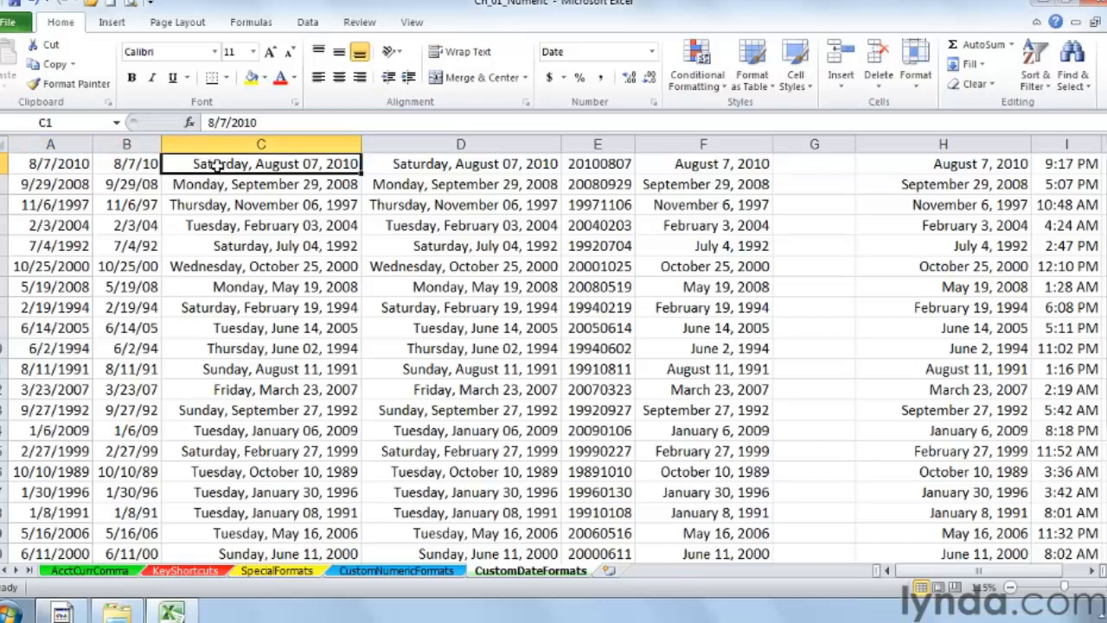
pyautogui.click(437, 164)
pyautogui.click(584, 164)
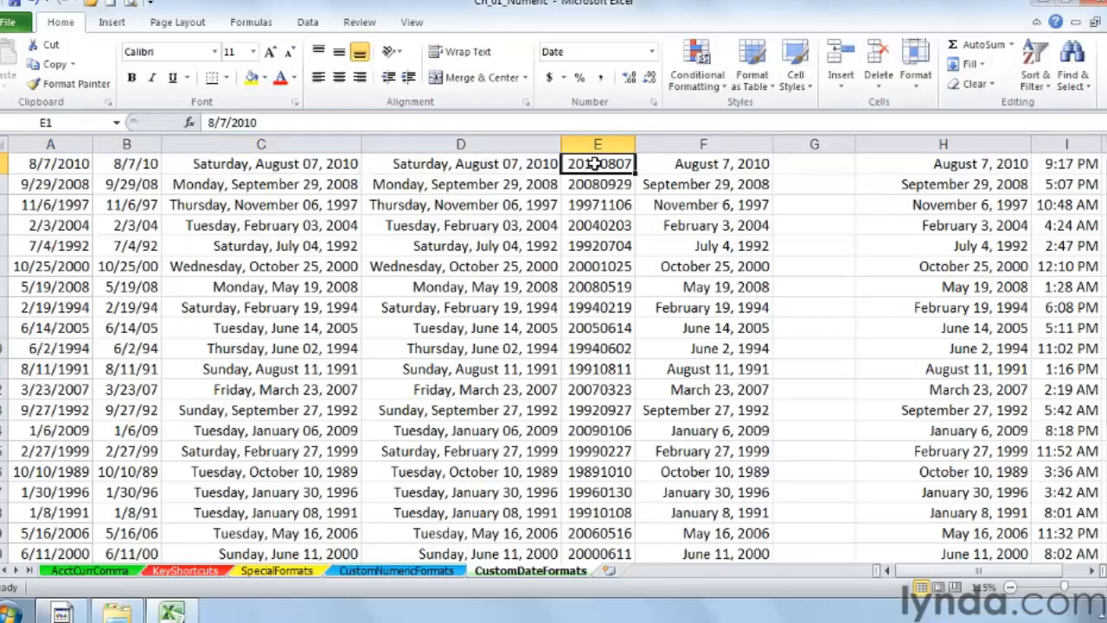
pyautogui.click(675, 163)
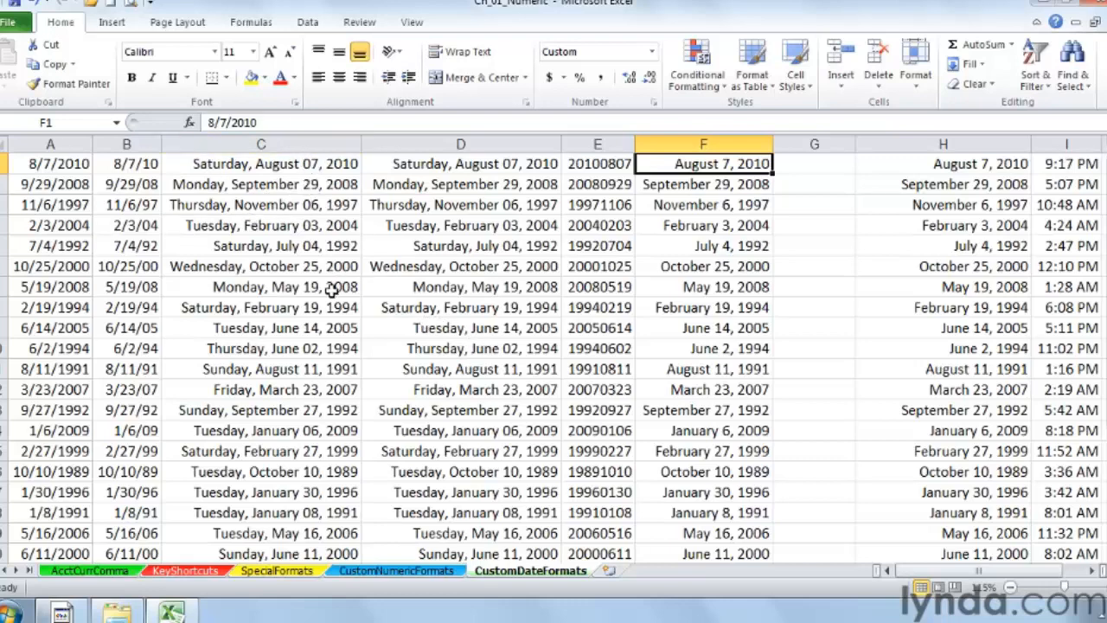
# Step: Give column C the custom date format ddd, mmm dd, yyyy
pyautogui.rightClick(272, 145)
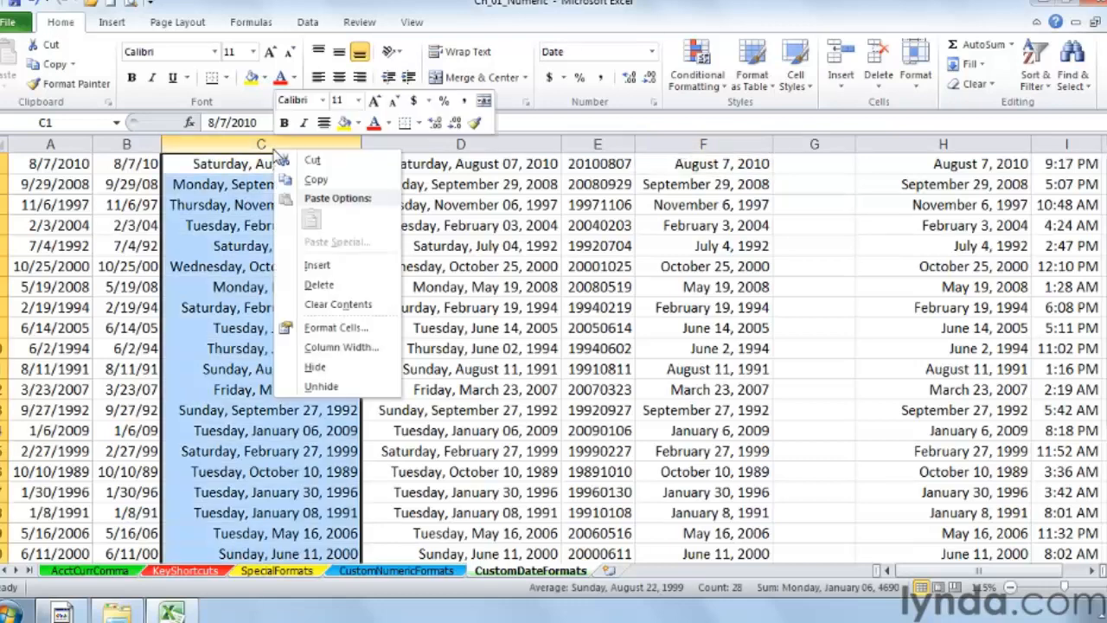
pyautogui.click(336, 328)
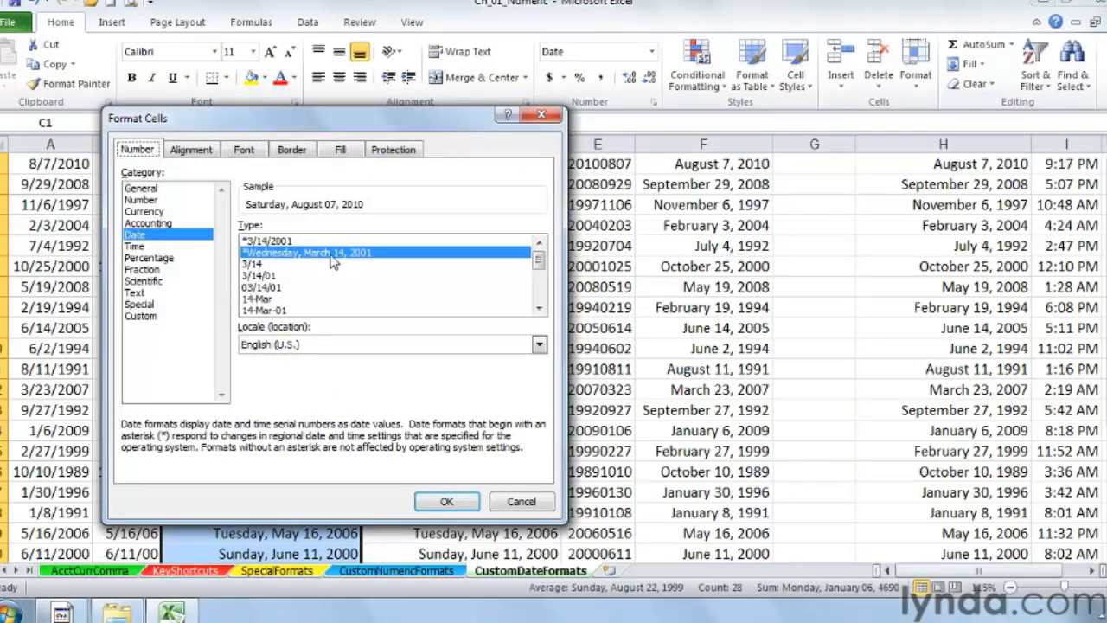
pyautogui.moveTo(232, 129); pyautogui.dragTo(502, 141)
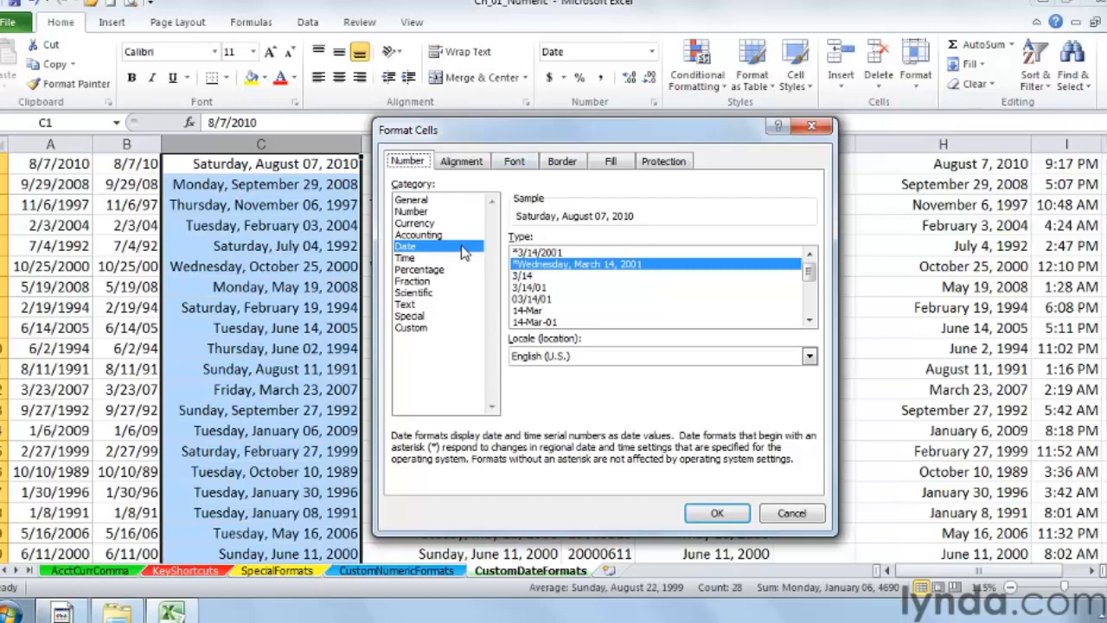
pyautogui.click(417, 332)
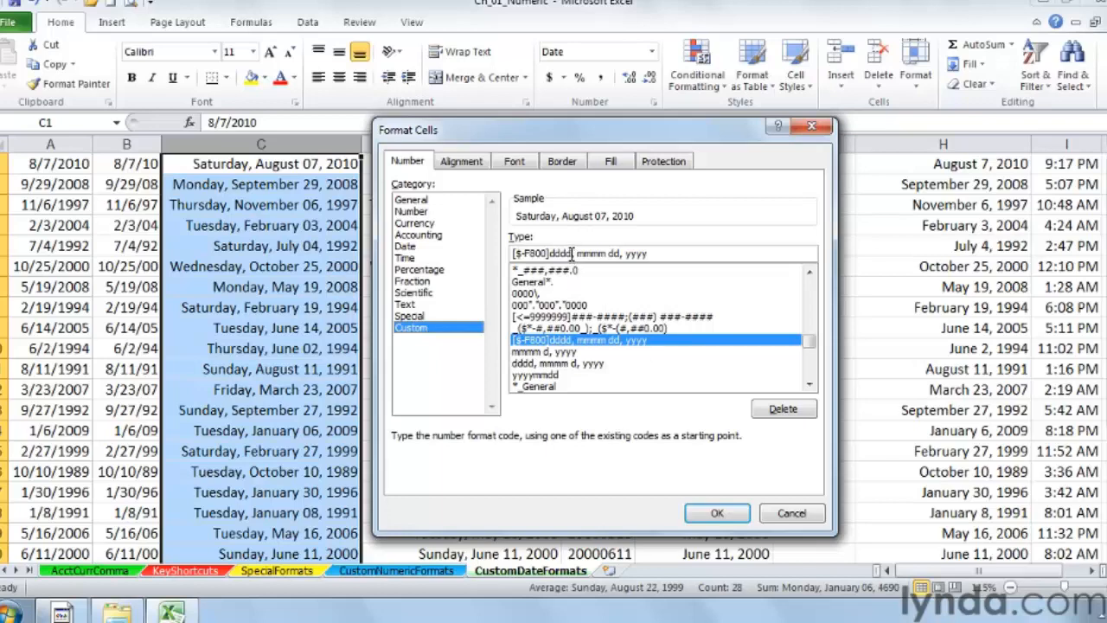
pyautogui.moveTo(571, 252); pyautogui.dragTo(550, 252)
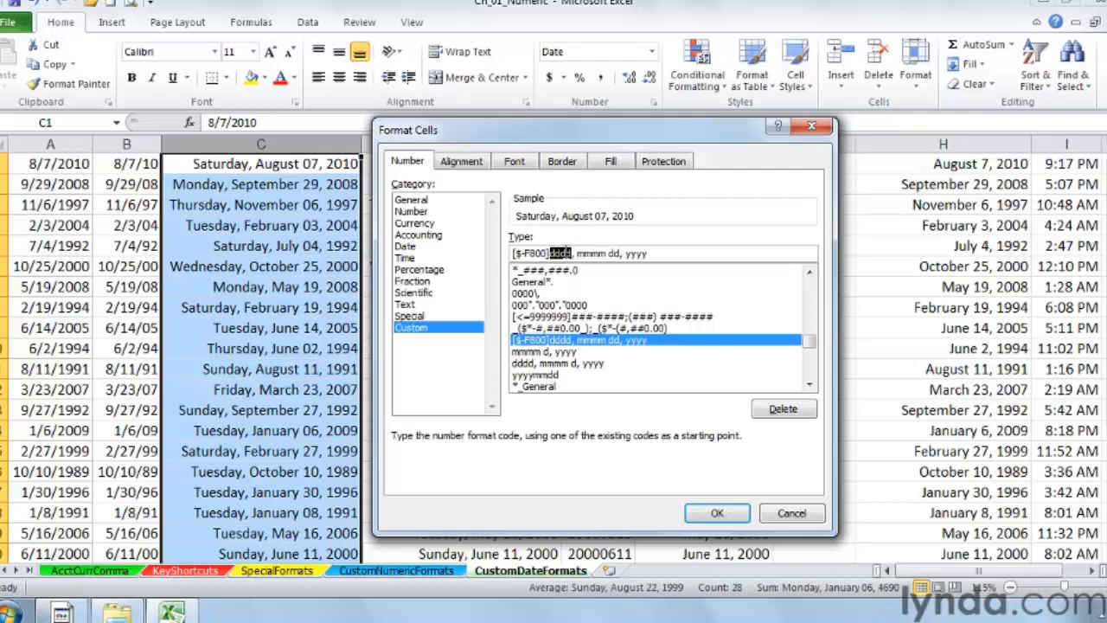
pyautogui.doubleClick(615, 253)
pyautogui.moveTo(572, 250); pyautogui.dragTo(505, 248)
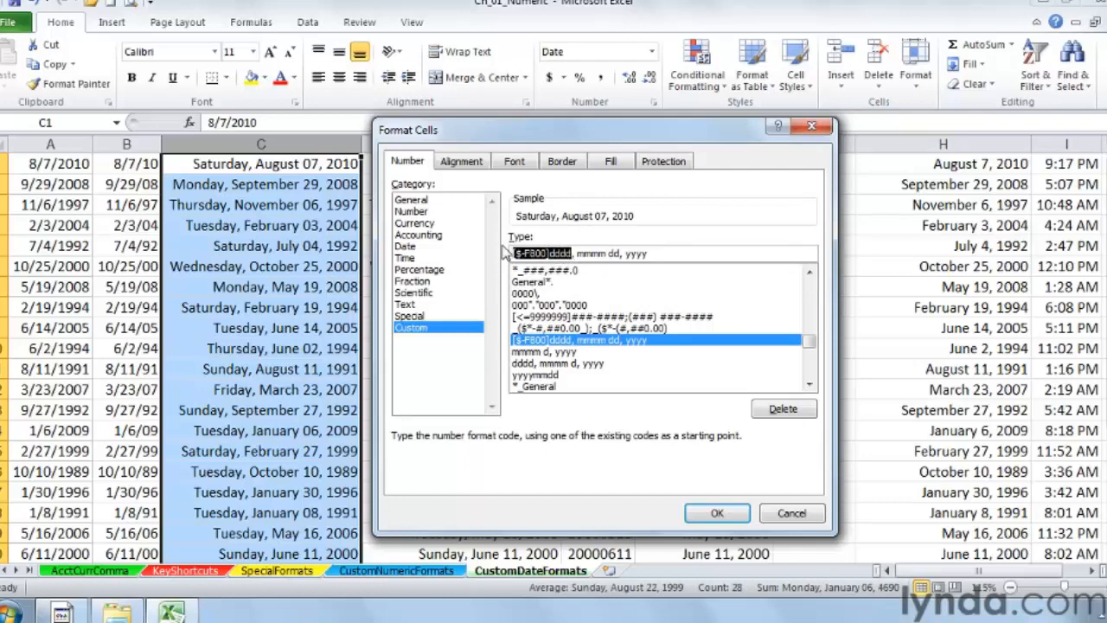
pyautogui.write('dd')
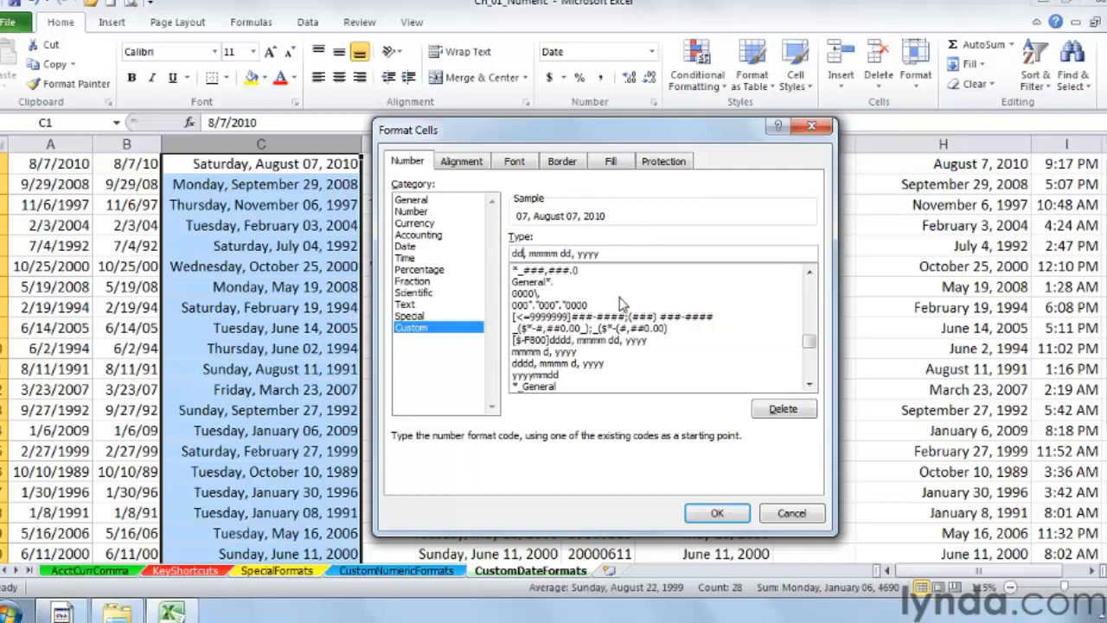
pyautogui.write('d')
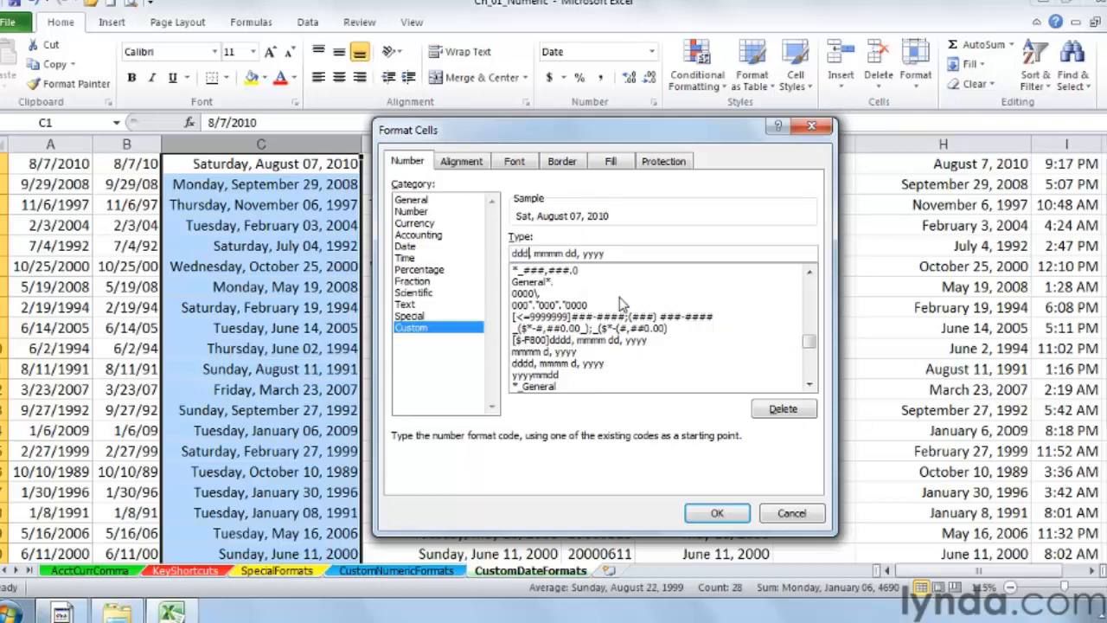
pyautogui.click(560, 252)
pyautogui.press('BackSpace')
pyautogui.press('Return')
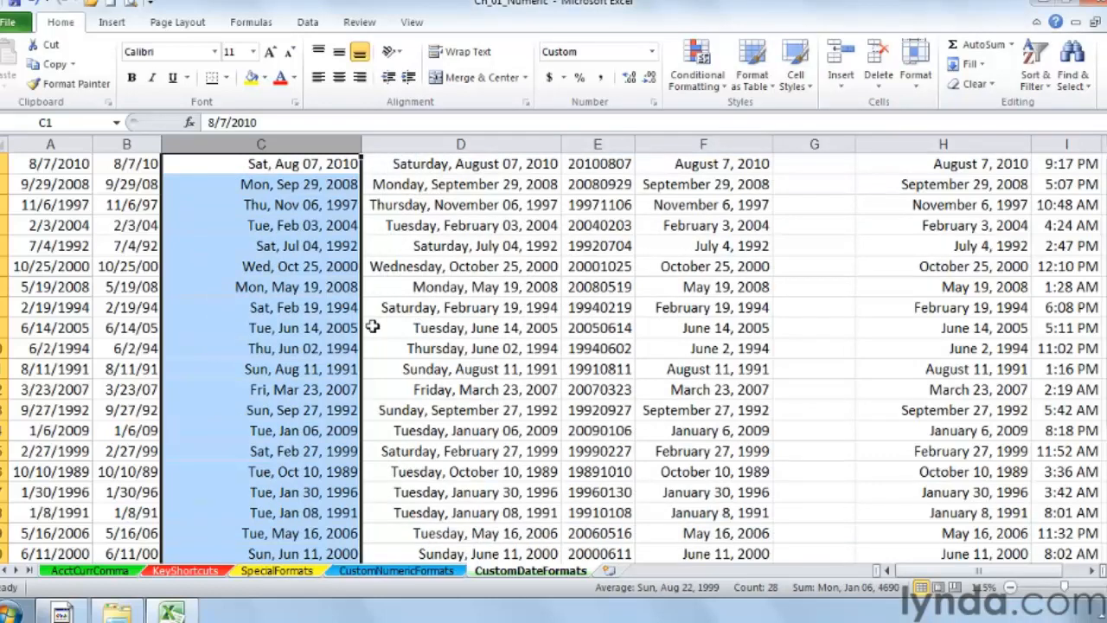
# Step: Give column D the custom date format mmm ddd d, yyyy
pyautogui.rightClick(486, 145)
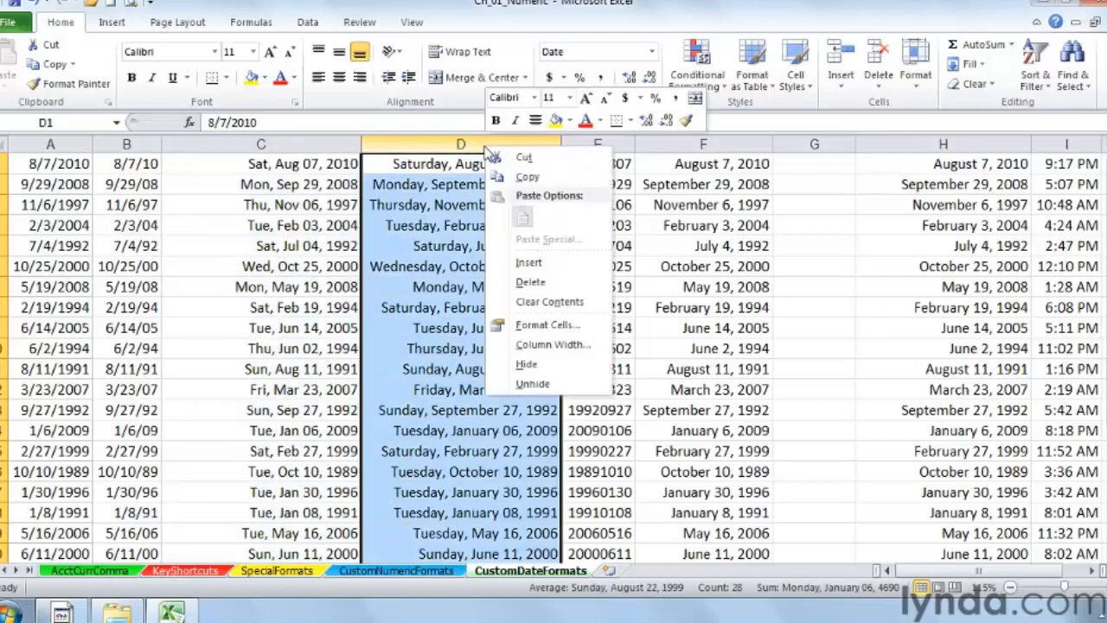
pyautogui.click(543, 326)
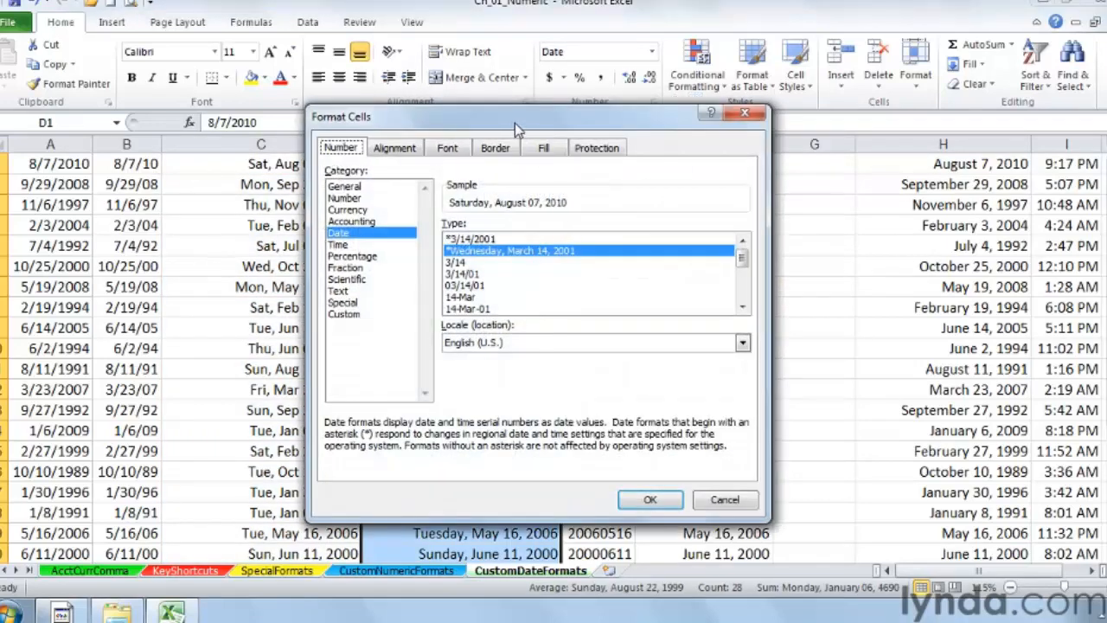
pyautogui.moveTo(519, 130); pyautogui.dragTo(793, 143)
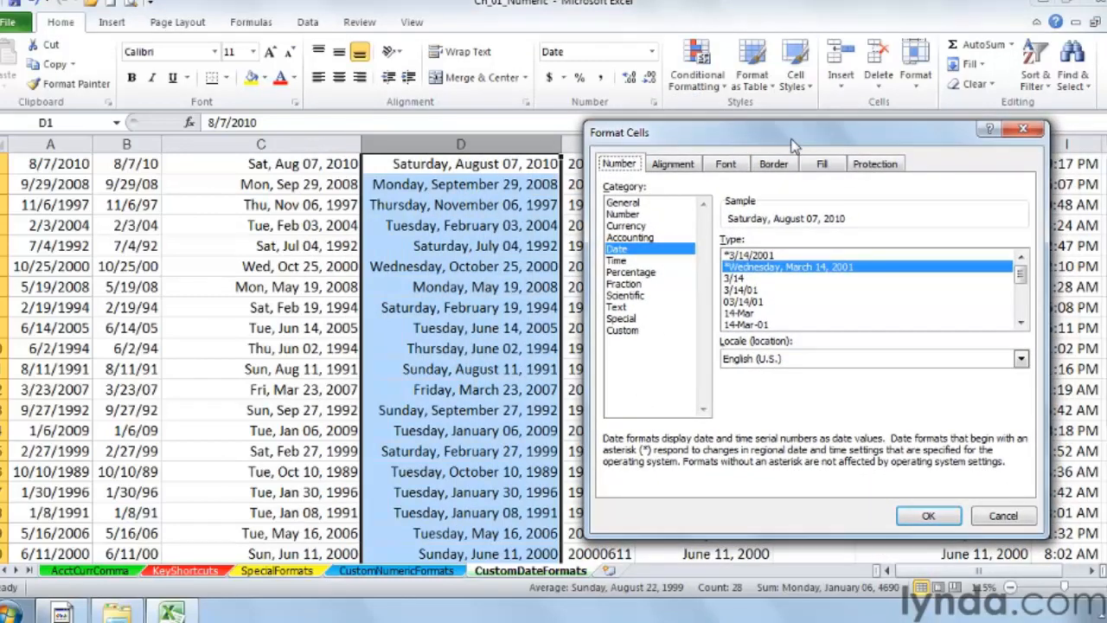
pyautogui.click(630, 332)
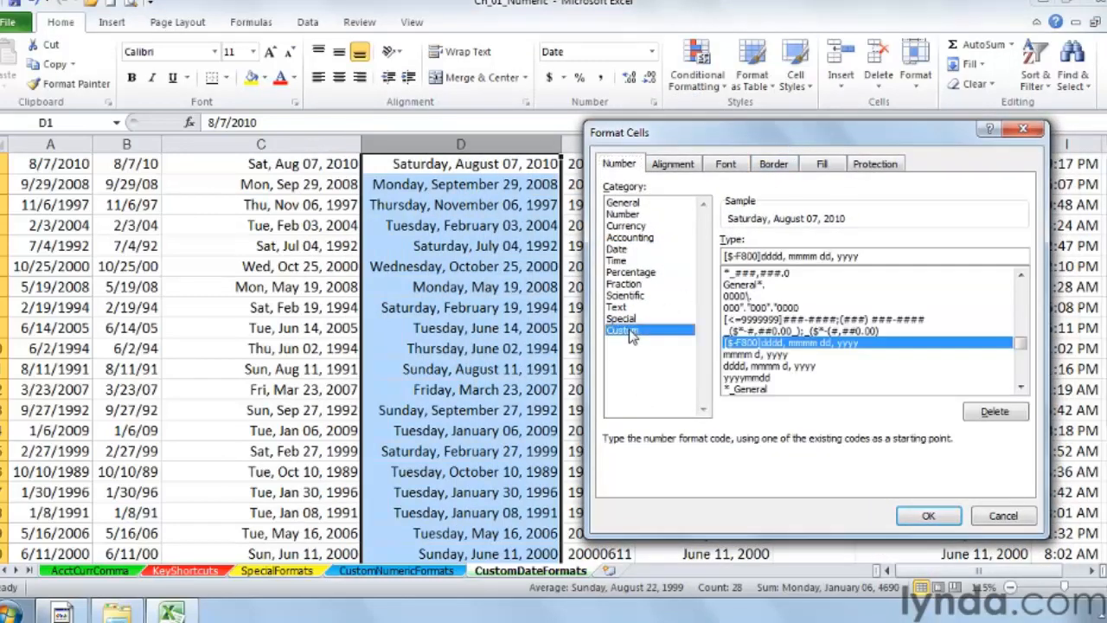
pyautogui.moveTo(783, 256); pyautogui.dragTo(722, 256)
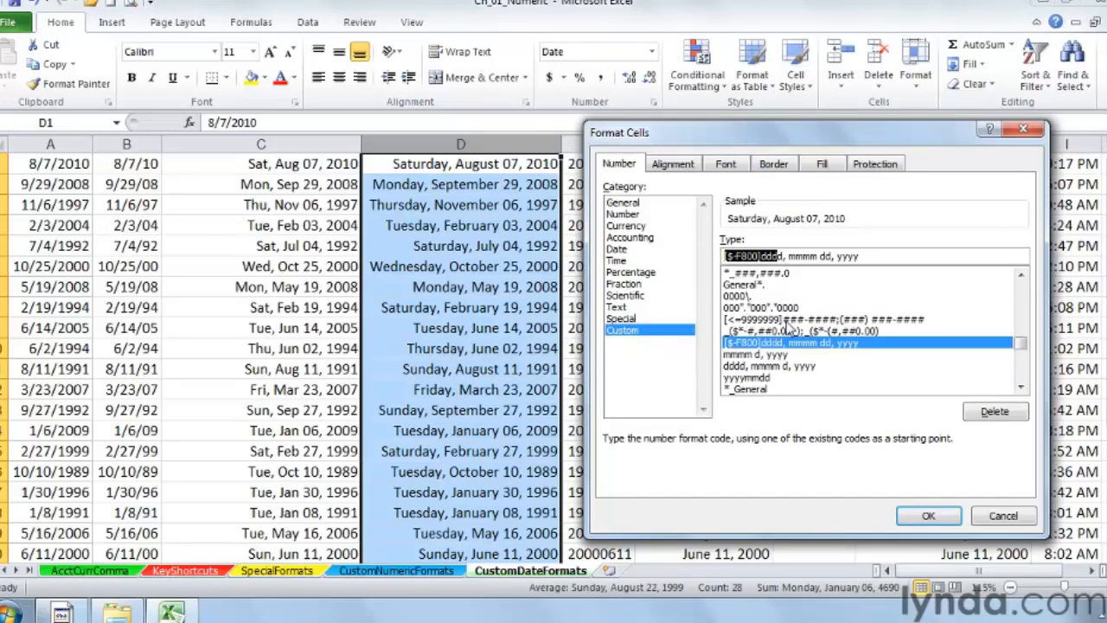
pyautogui.write('mmm')
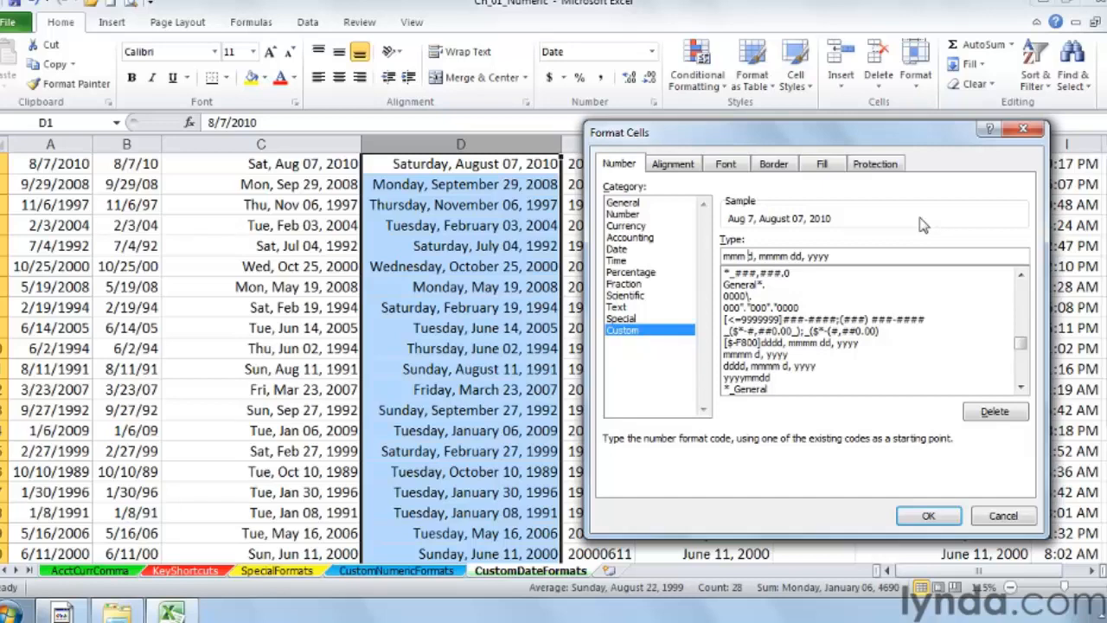
pyautogui.write(' ddd')
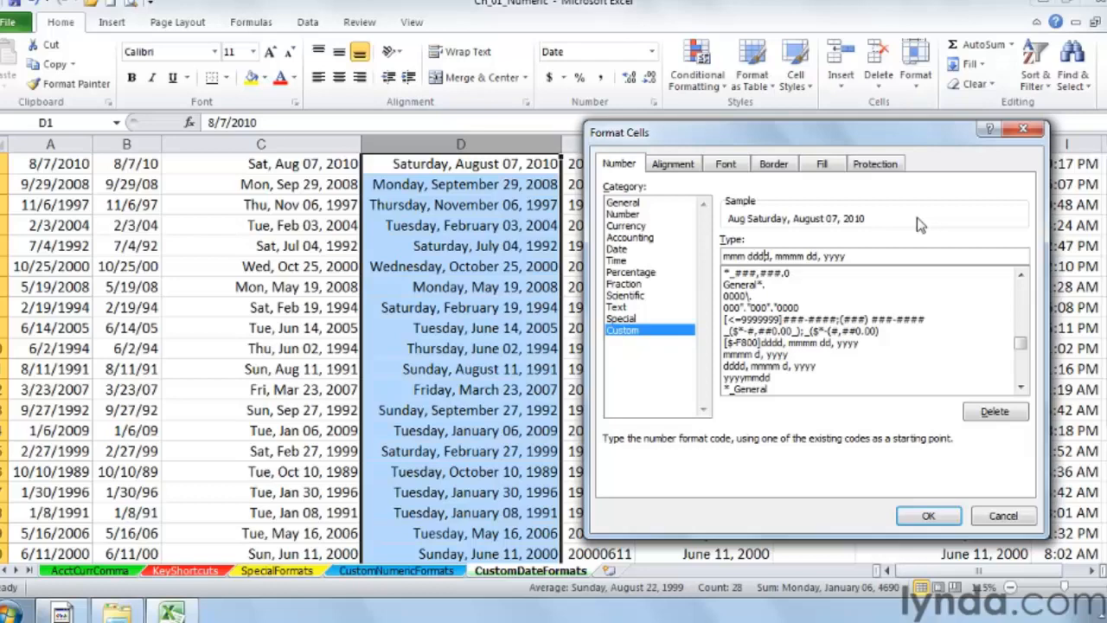
pyautogui.press('BackSpace')
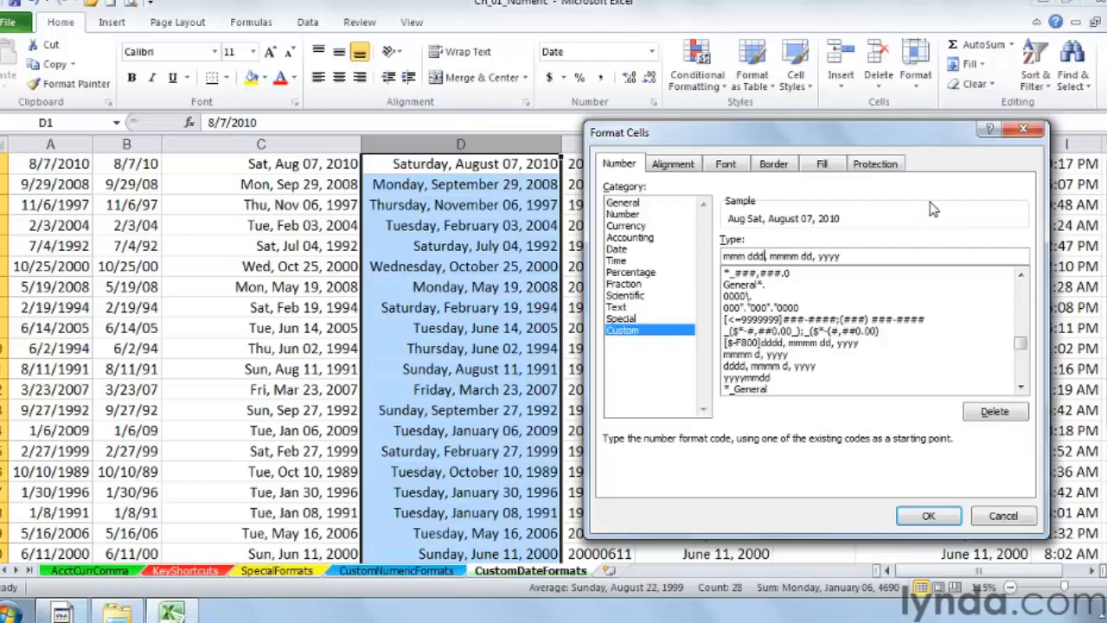
pyautogui.press('Delete')
pyautogui.press('Delete')
pyautogui.press('Delete')
pyautogui.press('Delete')
pyautogui.press('Delete')
pyautogui.press('Delete')
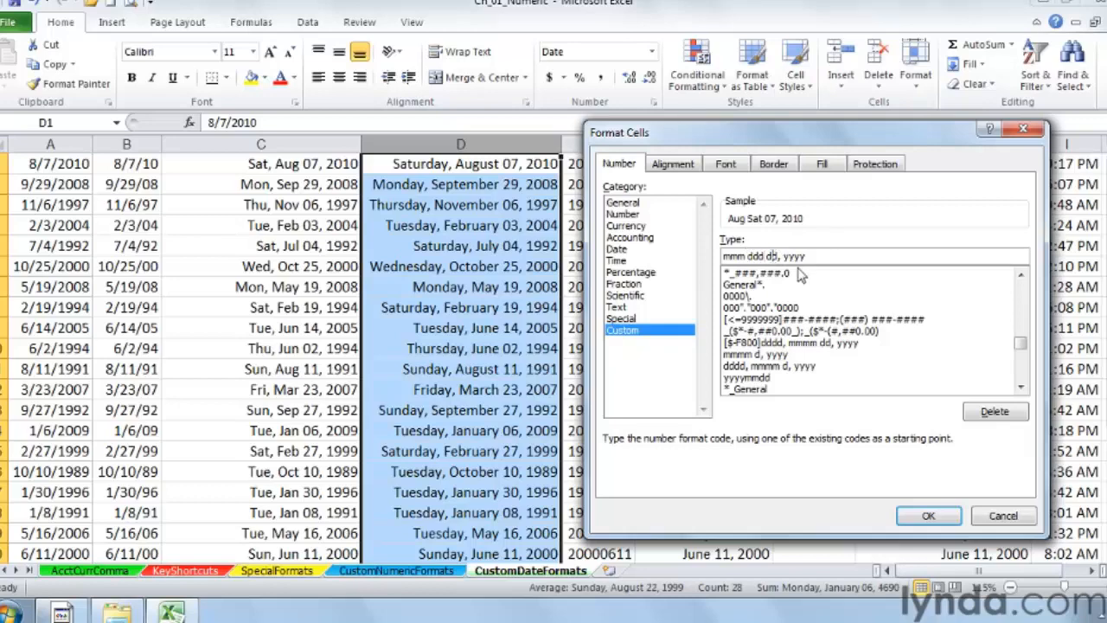
pyautogui.press('BackSpace')
pyautogui.click(928, 516)
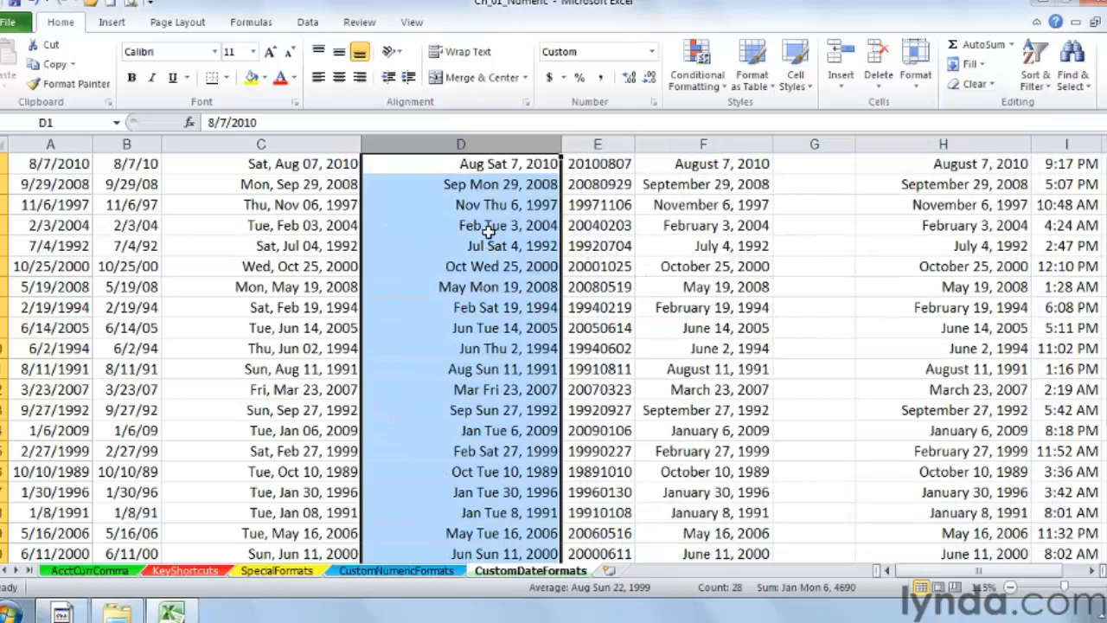
# Step: Reopen column D's cell formatting to review its custom code
pyautogui.rightClick(502, 170)
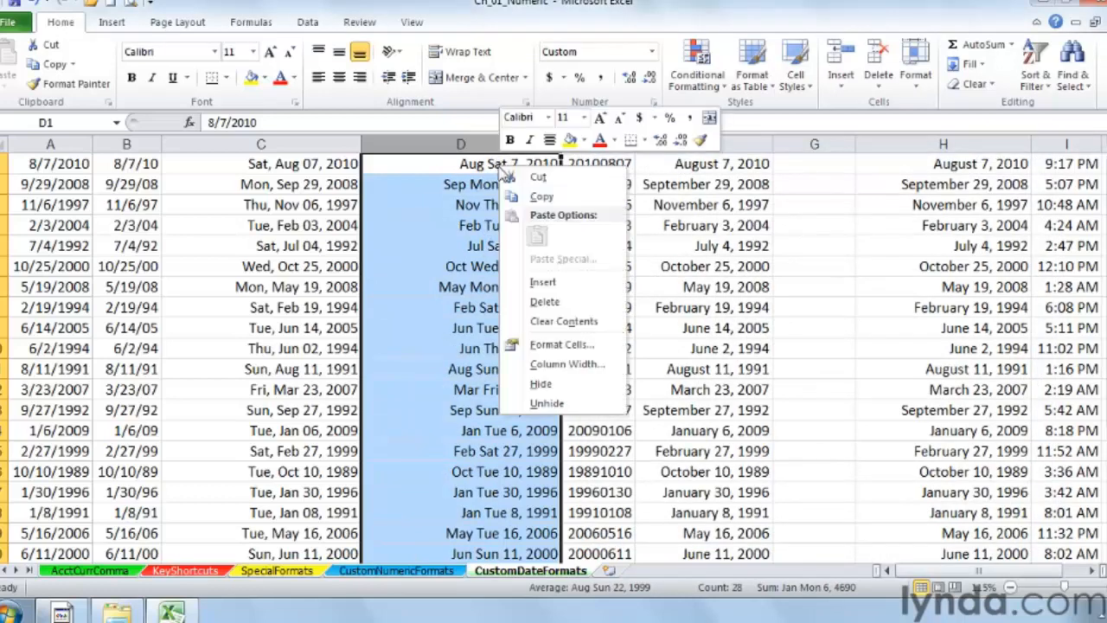
pyautogui.click(551, 346)
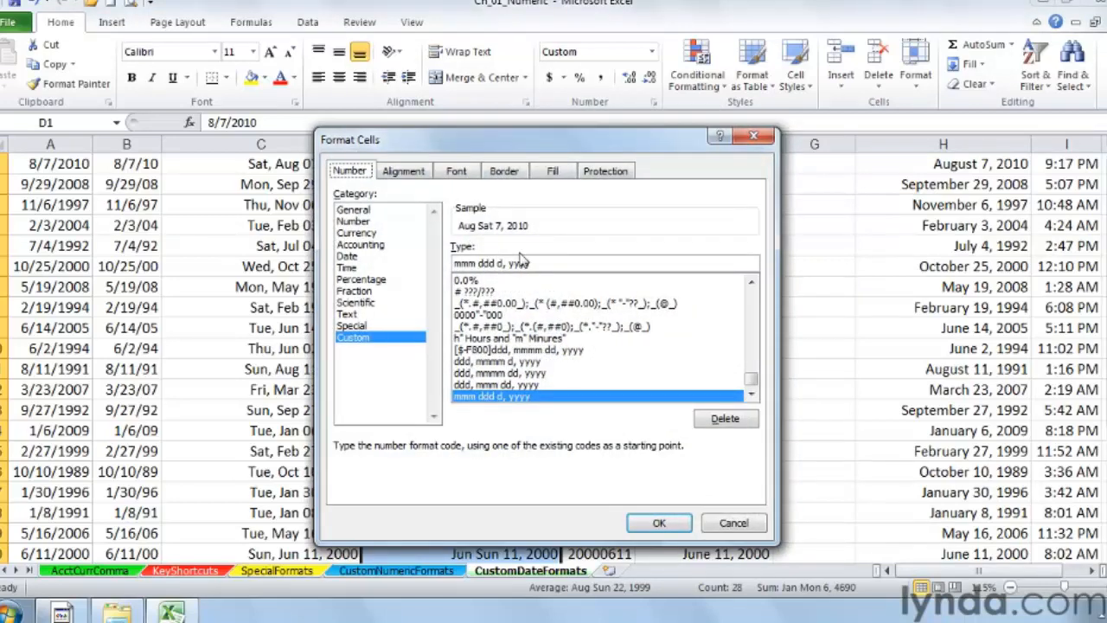
pyautogui.moveTo(566, 142); pyautogui.dragTo(278, 171)
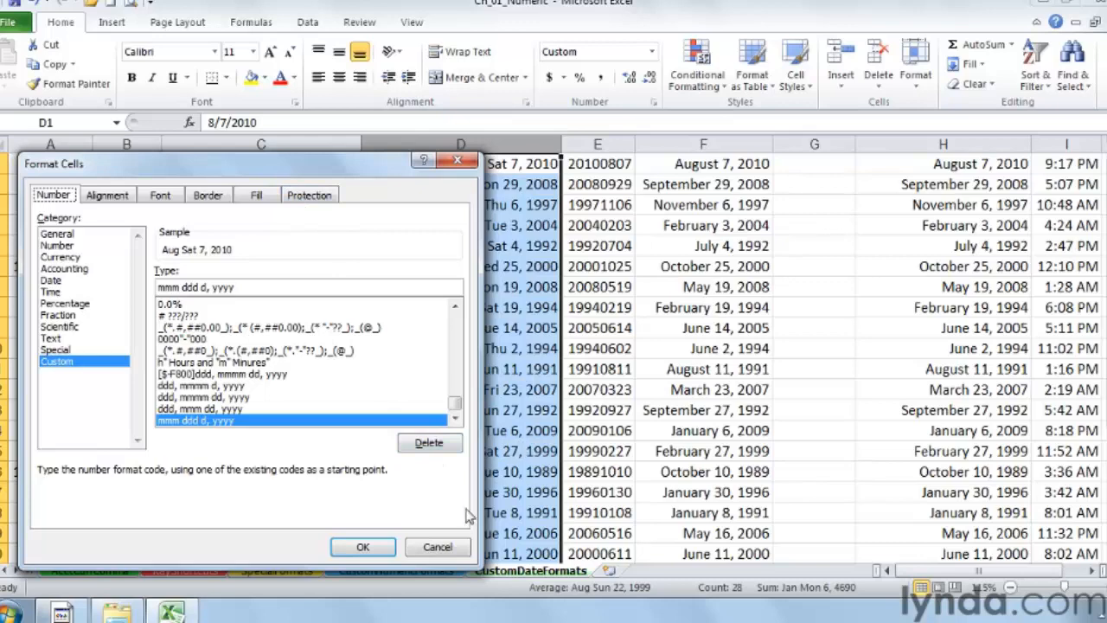
pyautogui.click(362, 547)
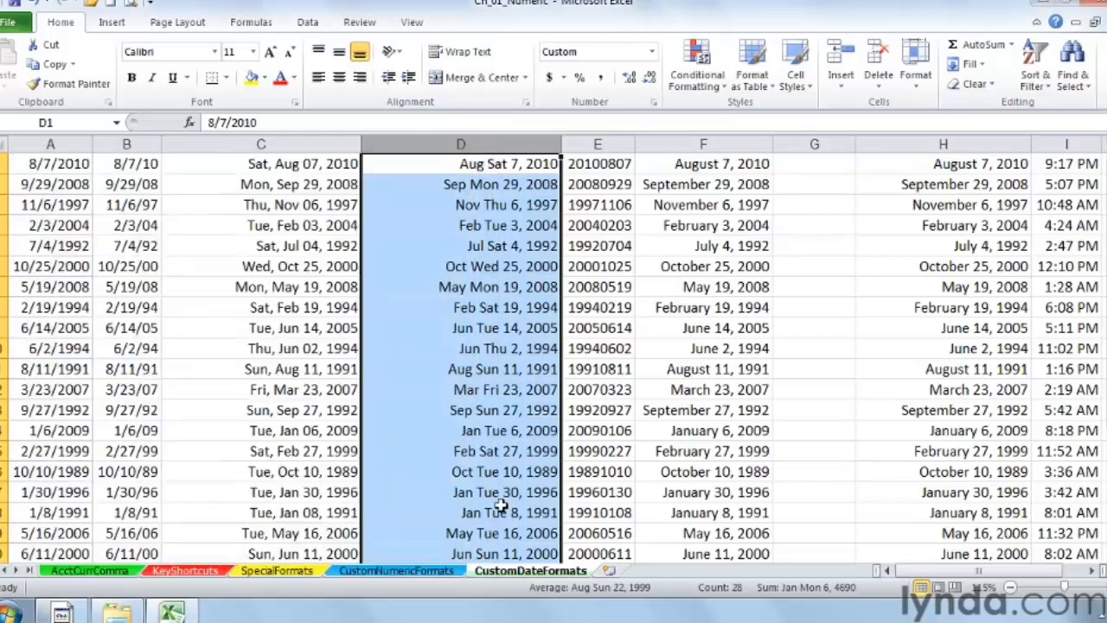
# Step: Change cell E1's custom format code from yyyymmdd to yyyy-mm-dd
pyautogui.click(598, 164)
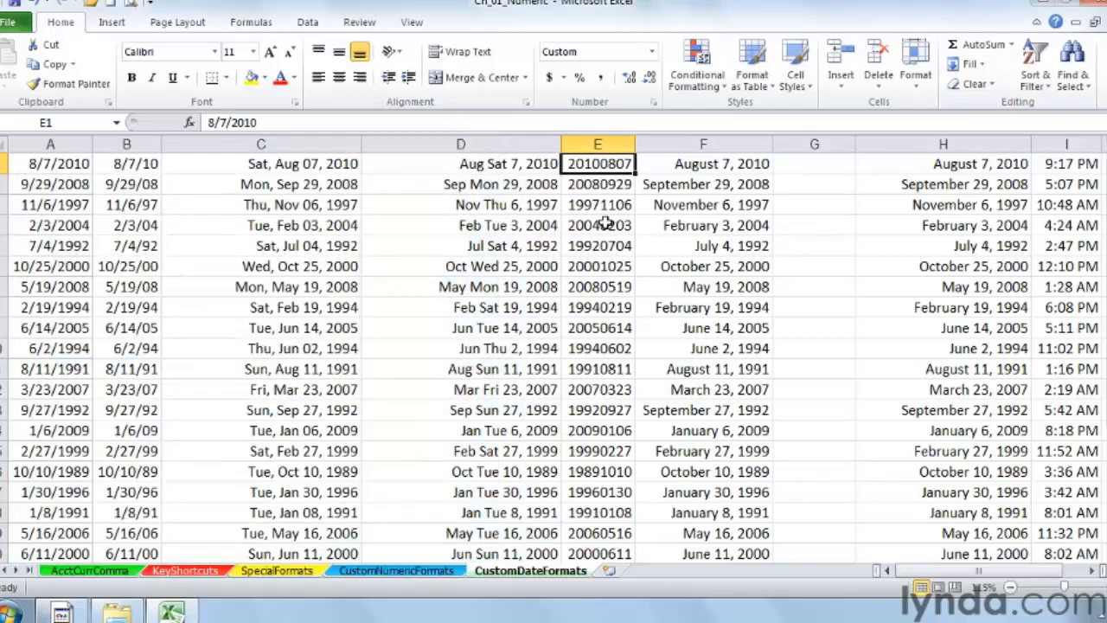
pyautogui.rightClick(607, 166)
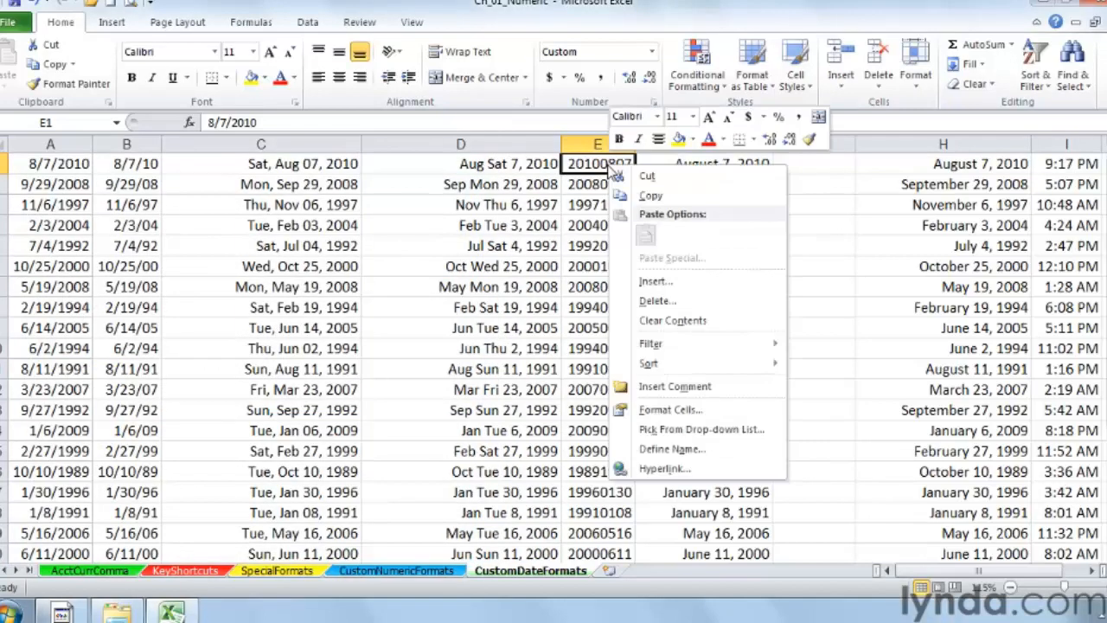
pyautogui.click(655, 411)
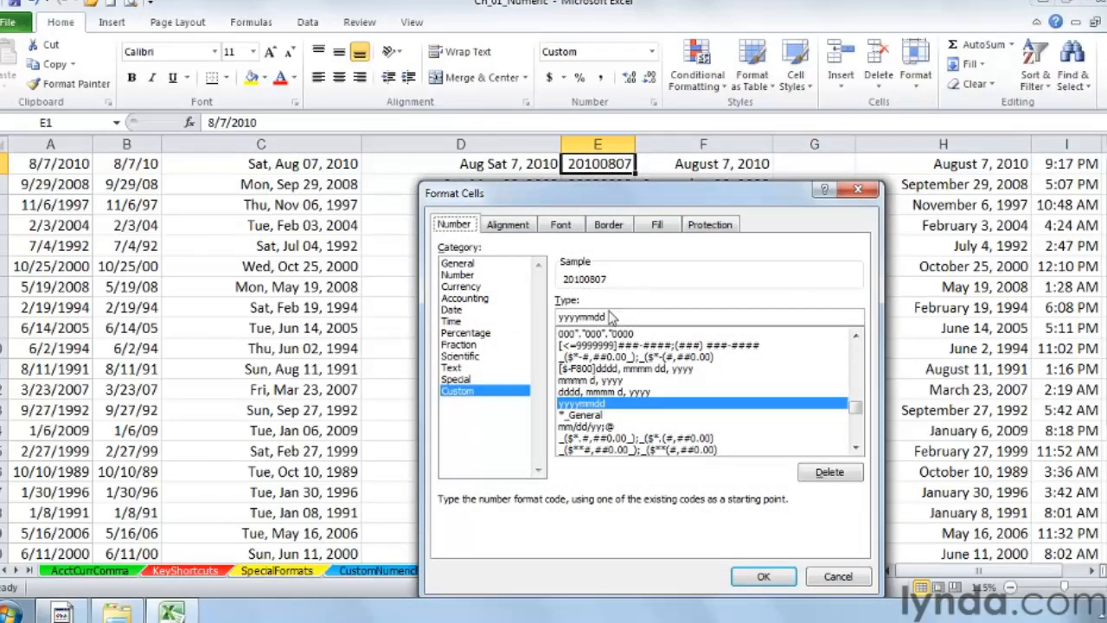
pyautogui.click(608, 317)
pyautogui.click(581, 317)
pyautogui.write('-')
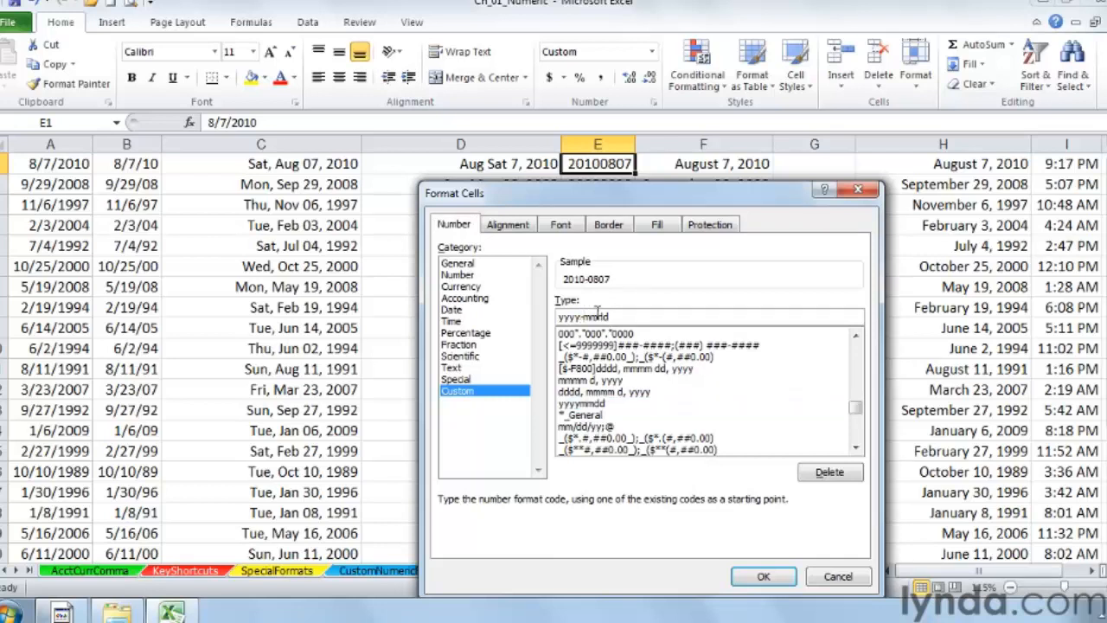
pyautogui.click(597, 316)
pyautogui.write('-')
pyautogui.click(763, 578)
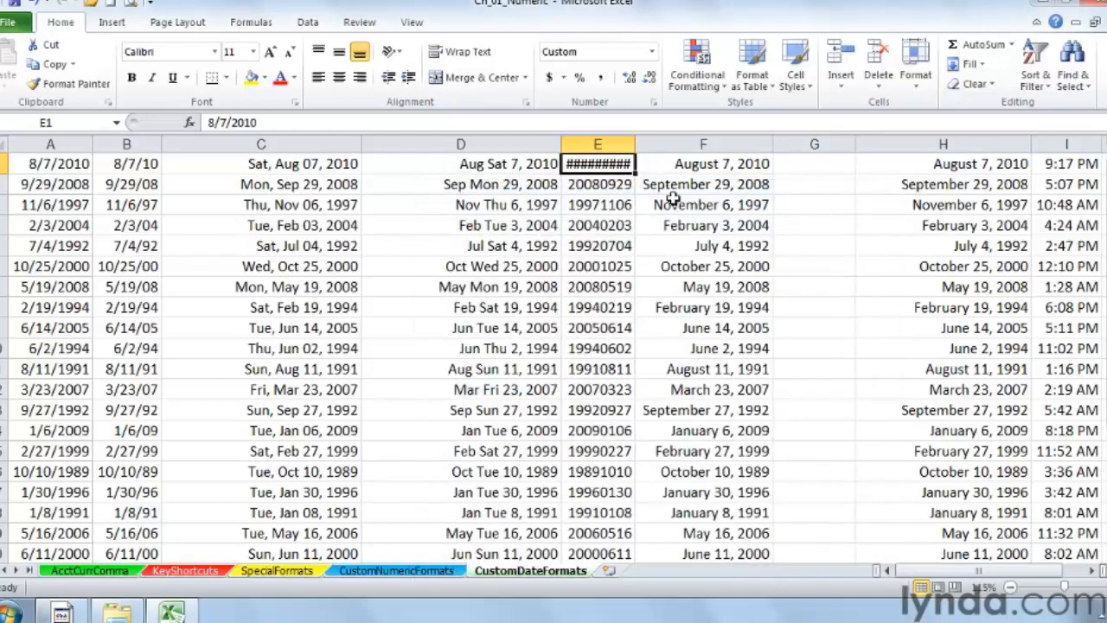
# Step: Autofit column E's width to show the dashed date
pyautogui.doubleClick(638, 143)
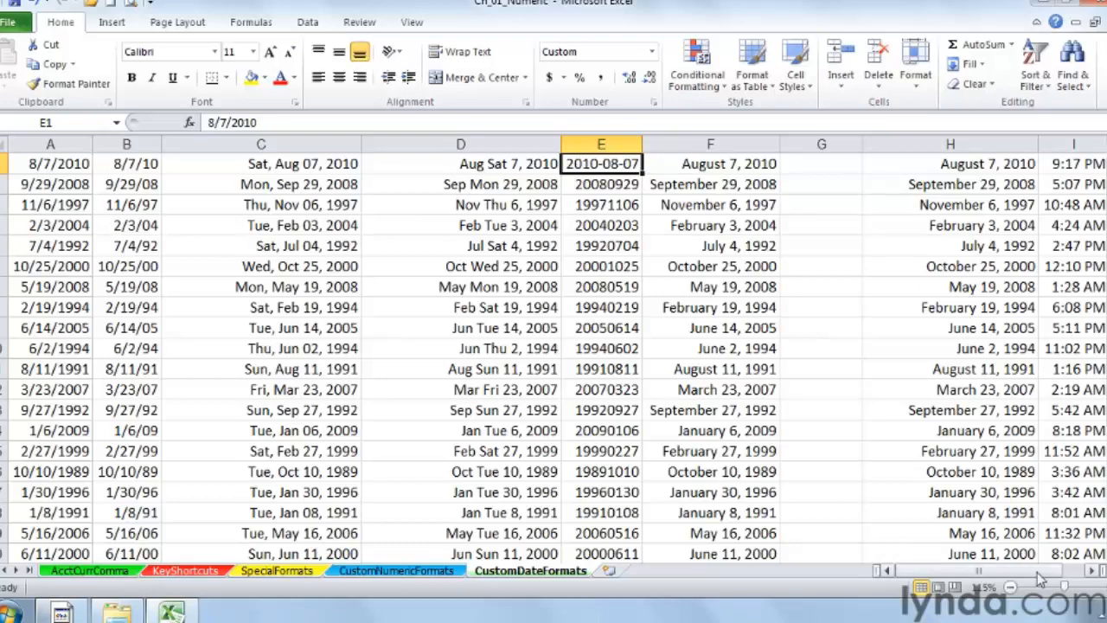
pyautogui.click(1091, 573)
pyautogui.click(1091, 573)
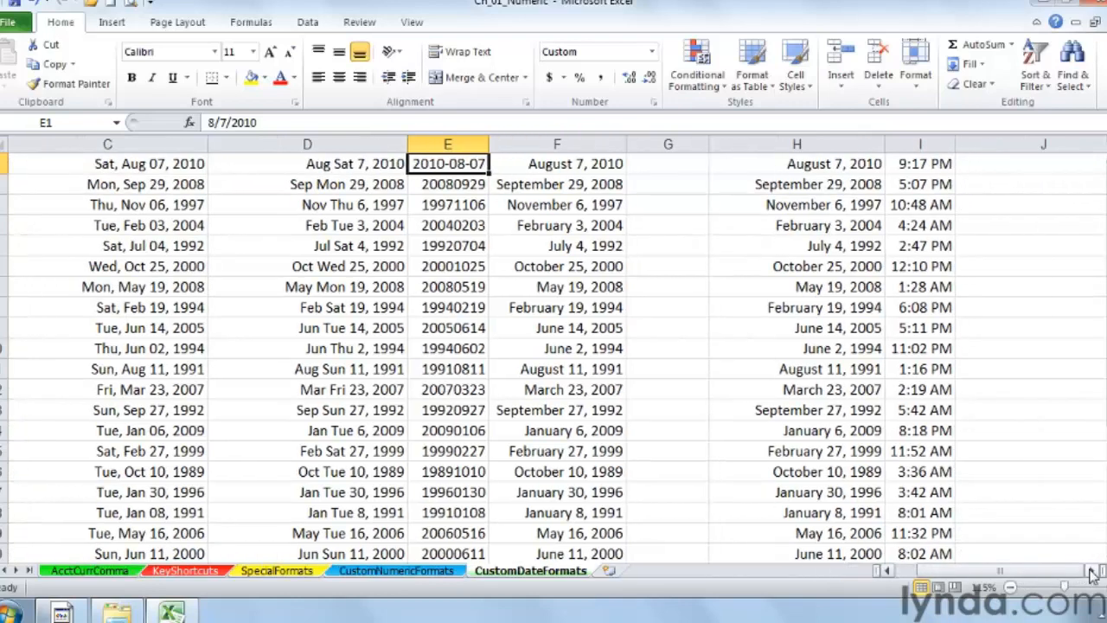
# Step: Apply the 13:30 time format to column I
pyautogui.click(1091, 572)
pyautogui.click(1091, 572)
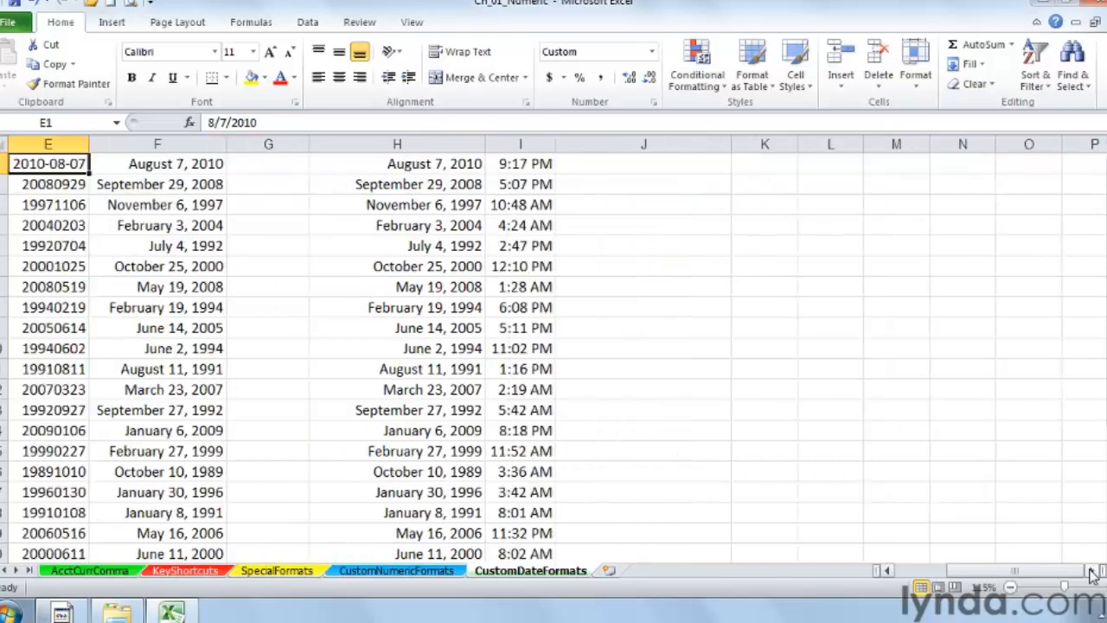
pyautogui.click(527, 142)
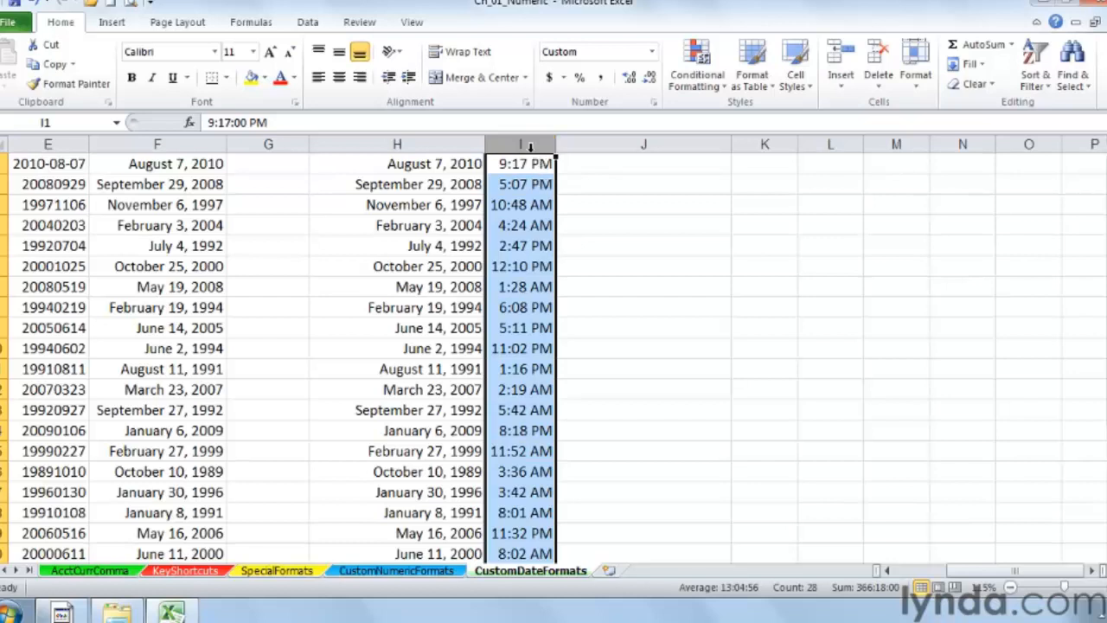
pyautogui.click(526, 142)
pyautogui.rightClick(527, 143)
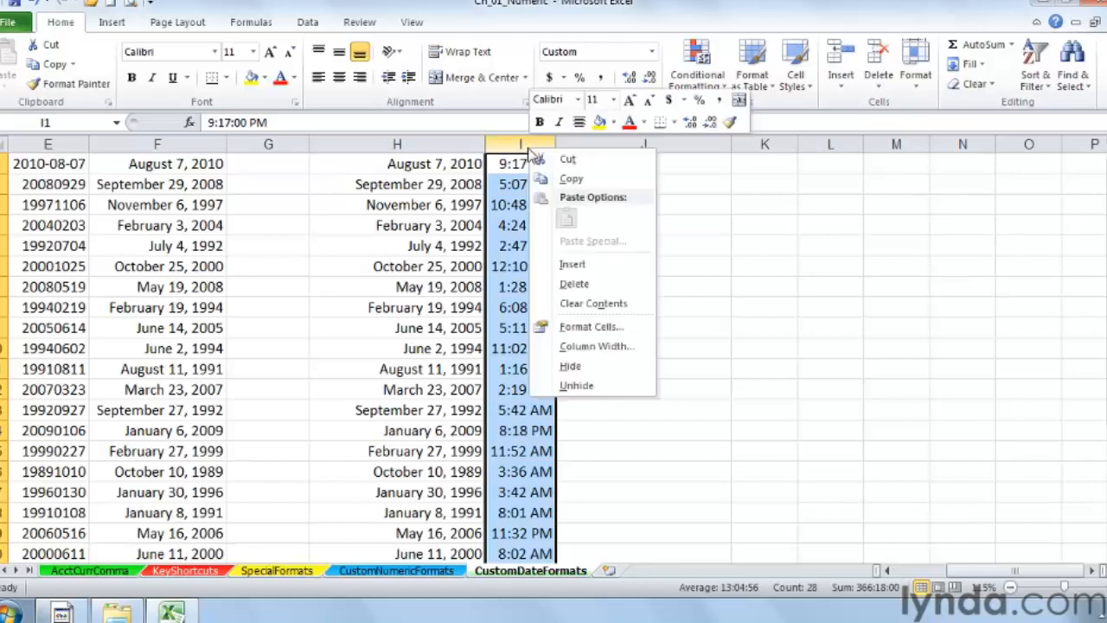
pyautogui.click(588, 327)
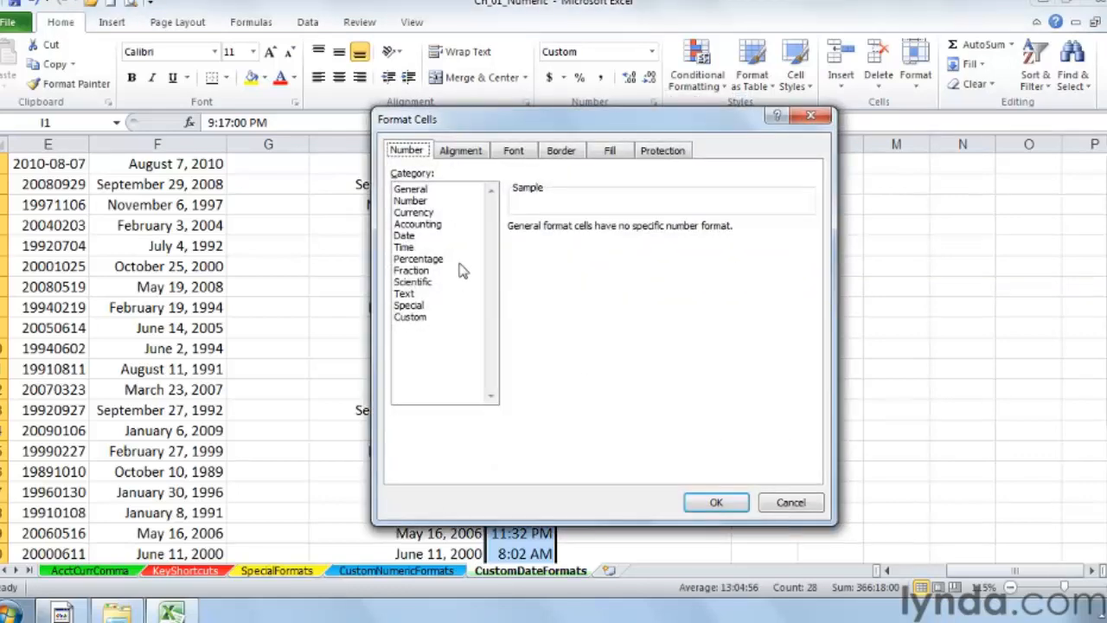
pyautogui.click(406, 248)
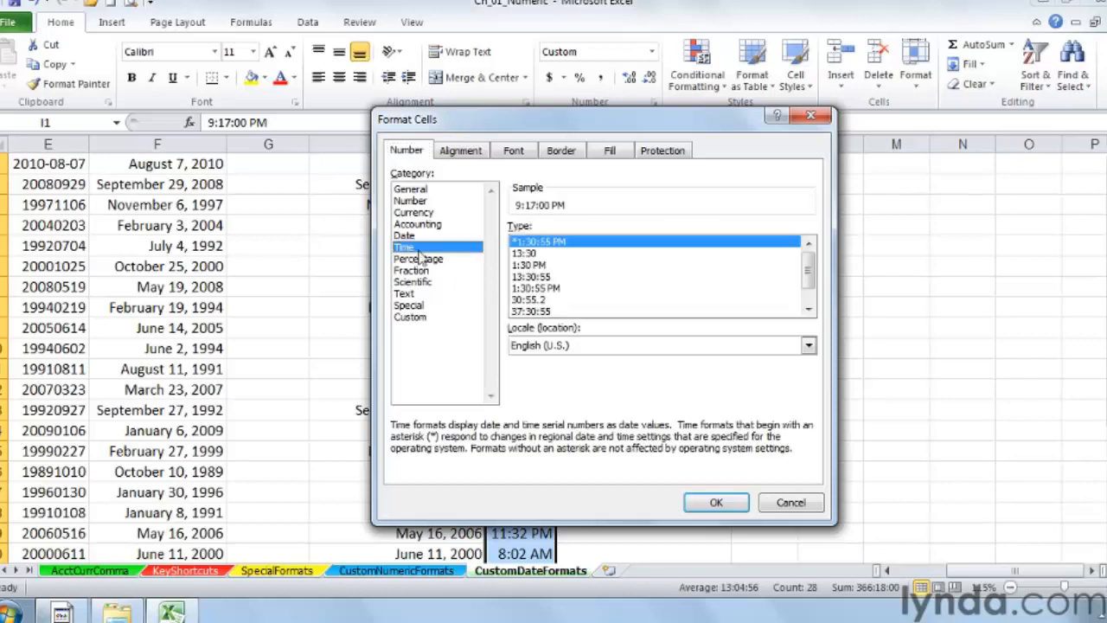
pyautogui.click(524, 255)
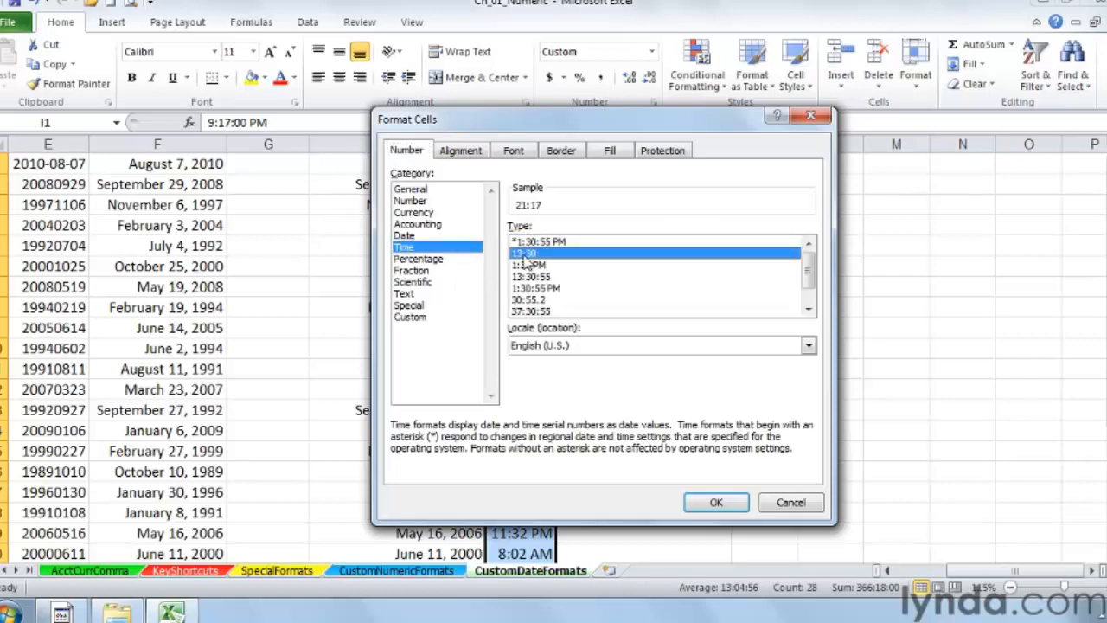
pyautogui.click(717, 504)
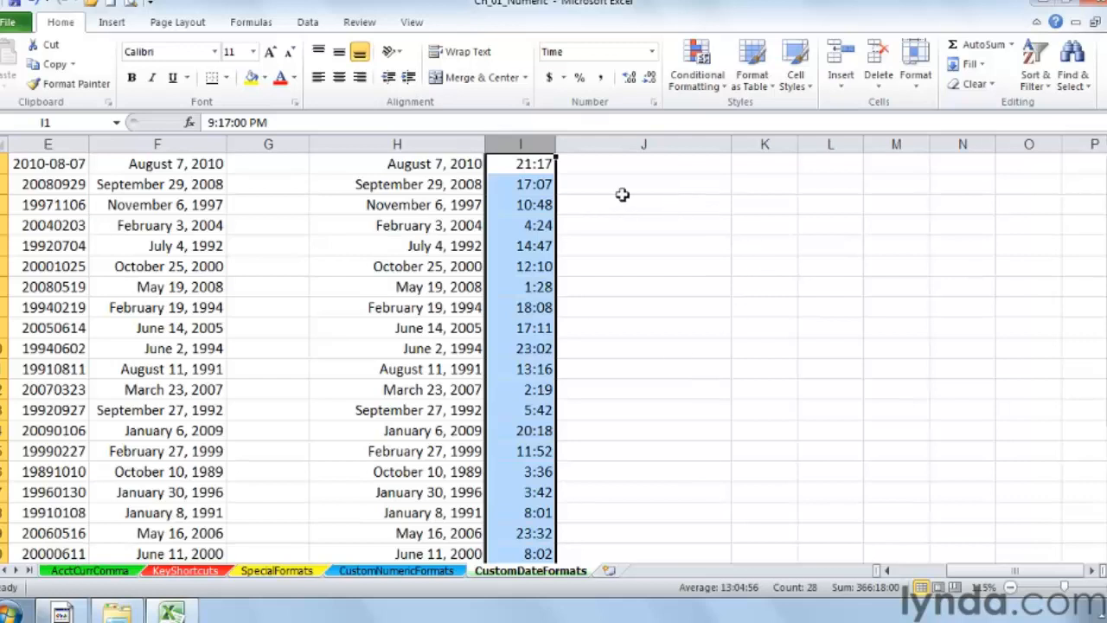
# Step: Give column I the custom format code h" Hours and "m" minutes"
pyautogui.rightClick(534, 141)
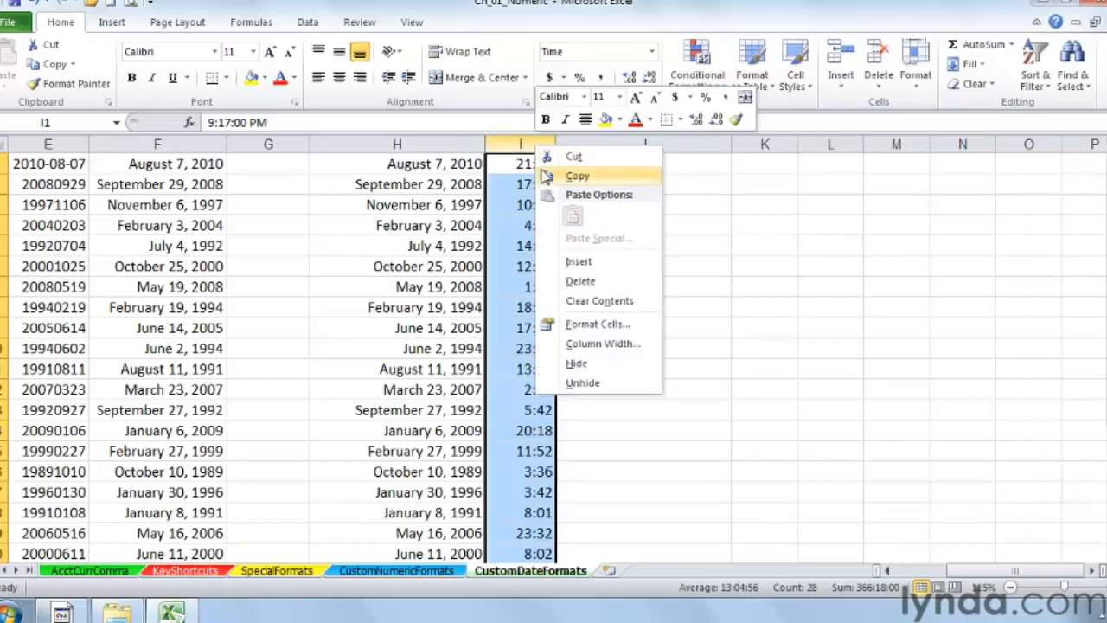
pyautogui.click(618, 325)
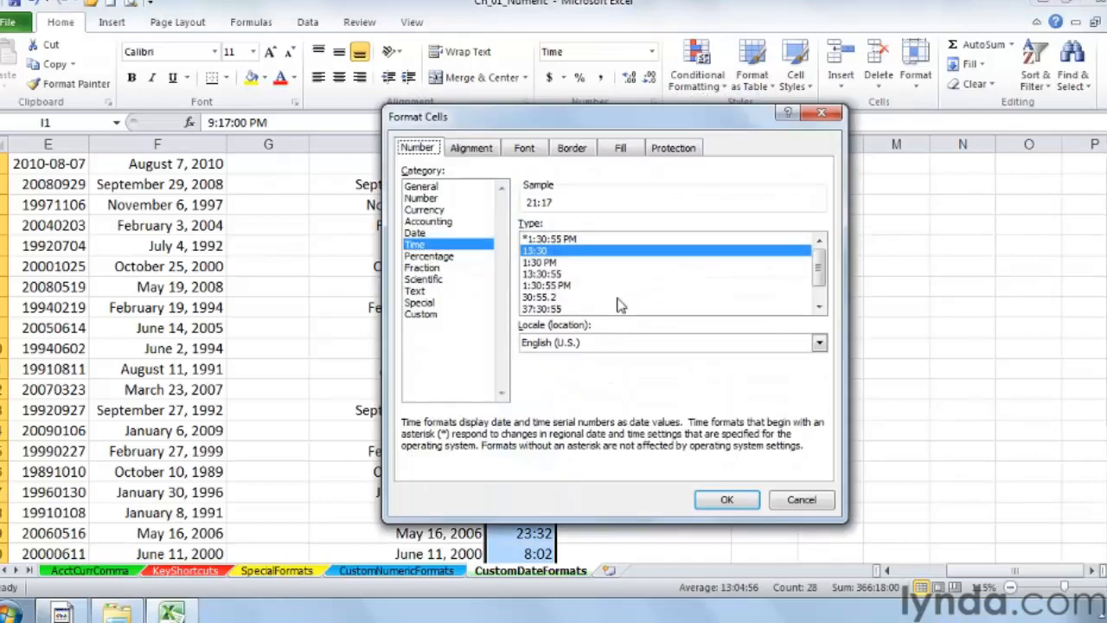
pyautogui.click(422, 316)
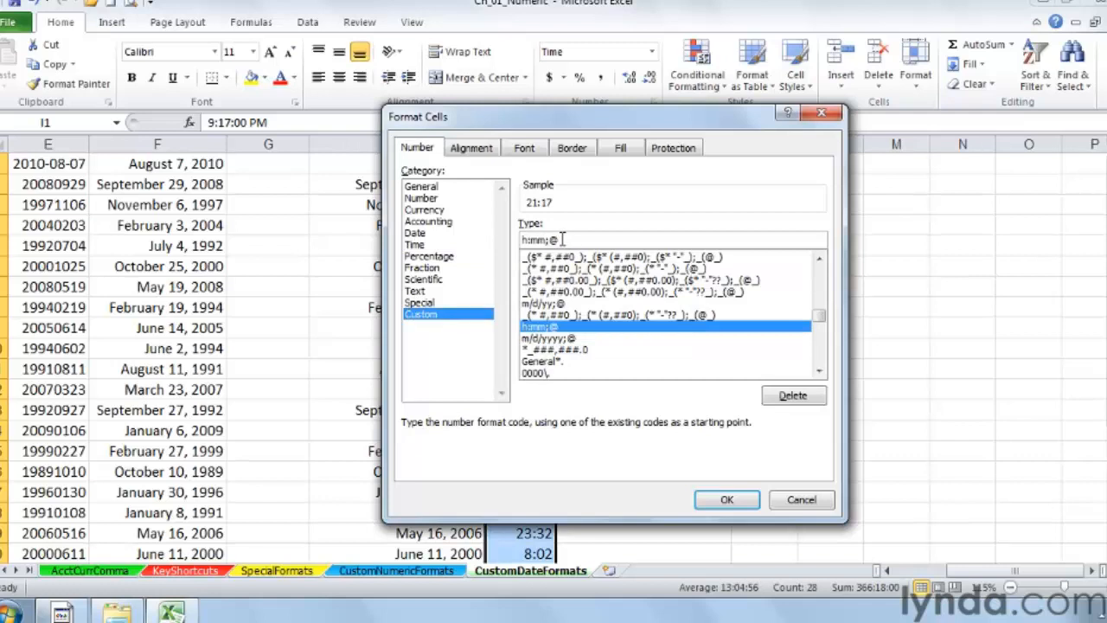
pyautogui.moveTo(567, 240); pyautogui.dragTo(504, 242)
pyautogui.write('h')
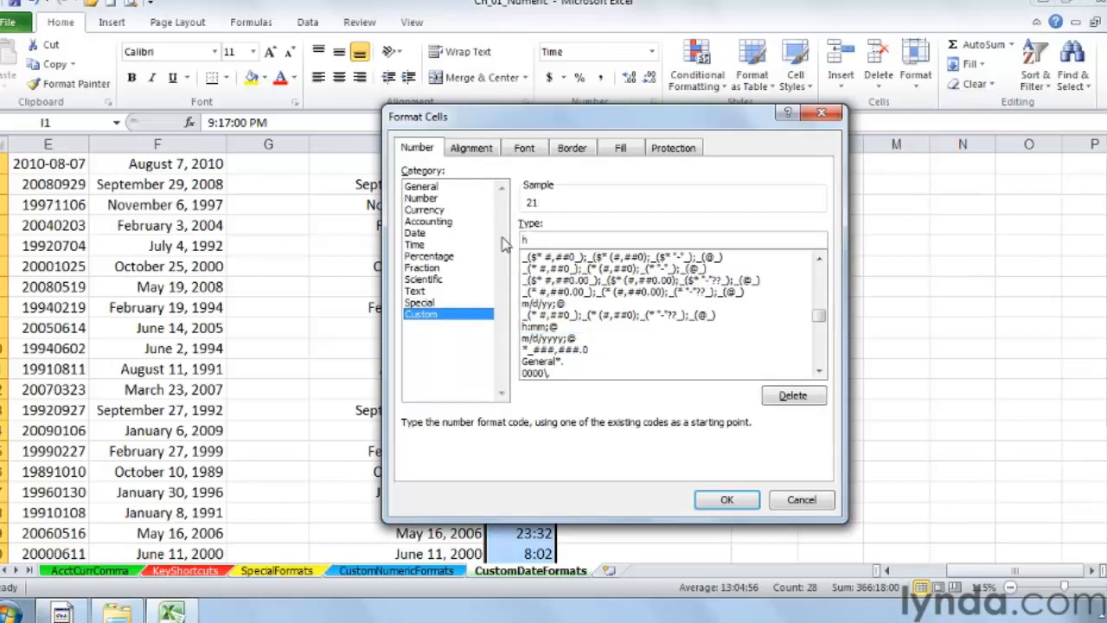
pyautogui.write('" Hours and "')
pyautogui.write('m')
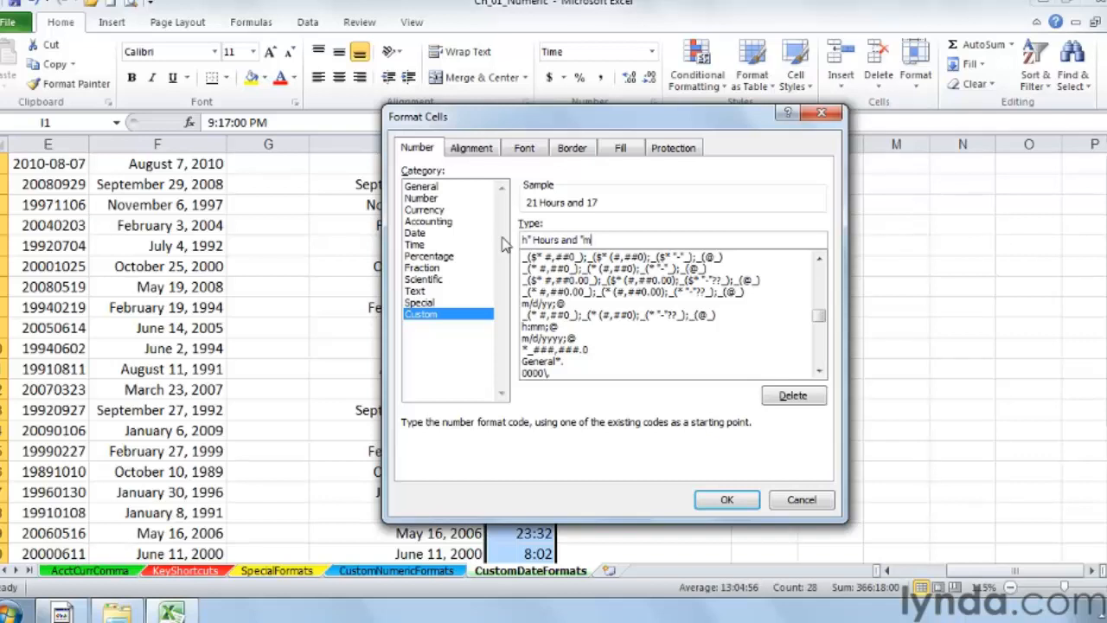
pyautogui.write('" minutes"')
pyautogui.press('Return')
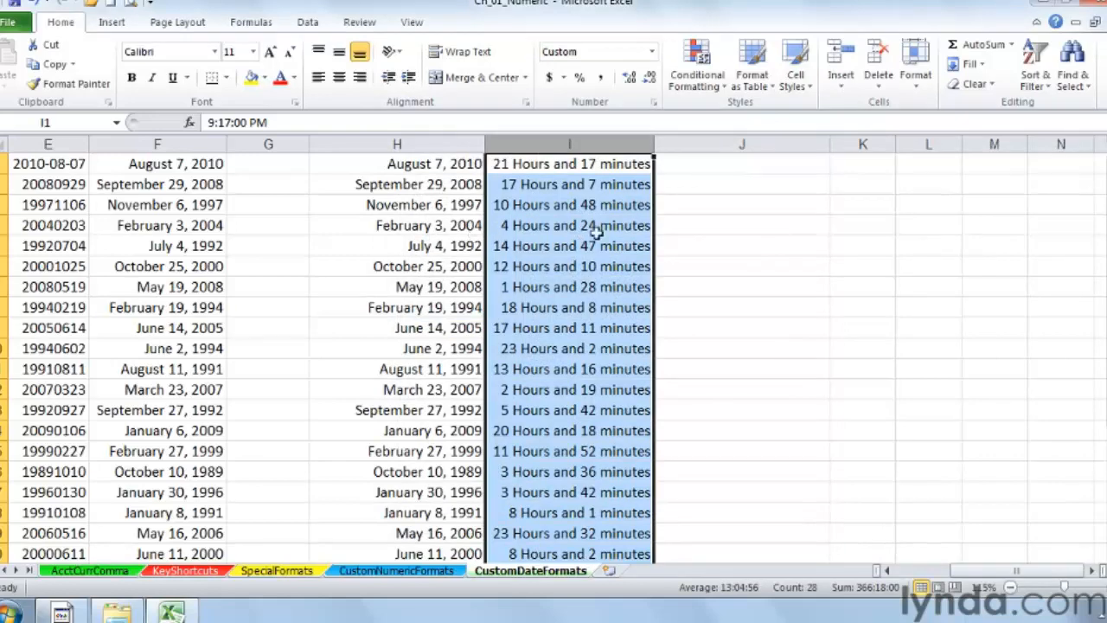
# Step: Reopen column I's cell formatting to review its custom code
pyautogui.rightClick(571, 166)
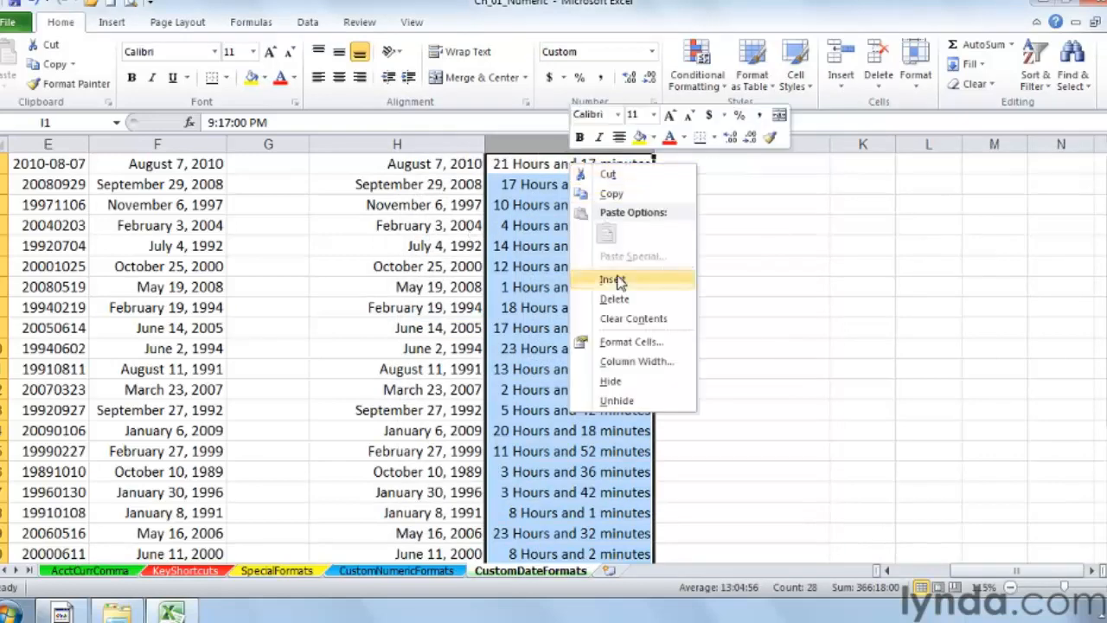
pyautogui.click(645, 342)
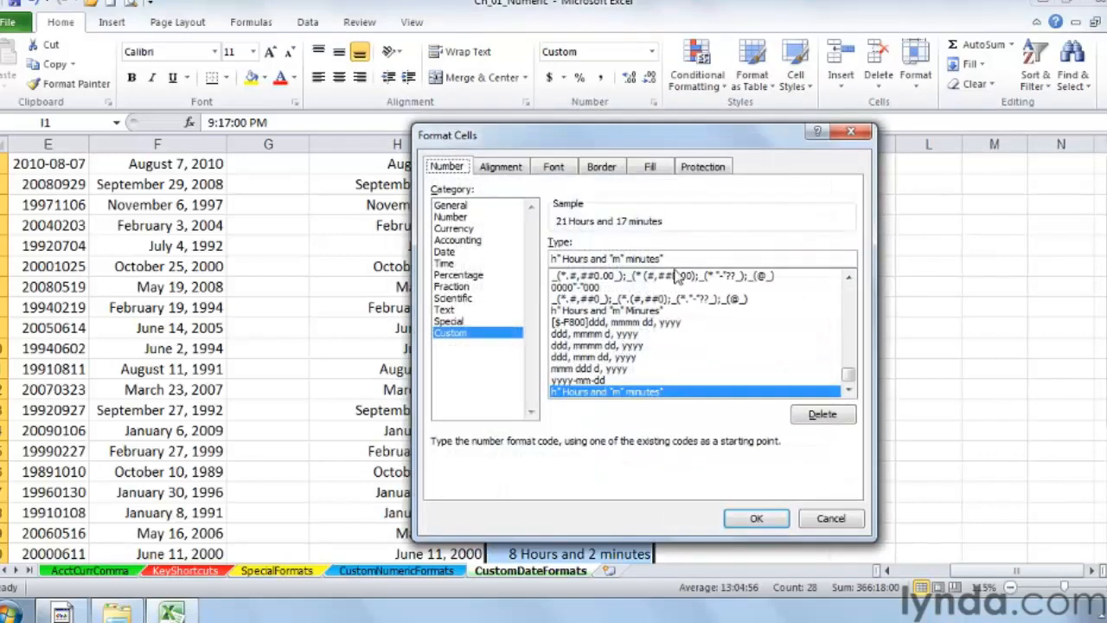
pyautogui.moveTo(694, 124); pyautogui.dragTo(692, 216)
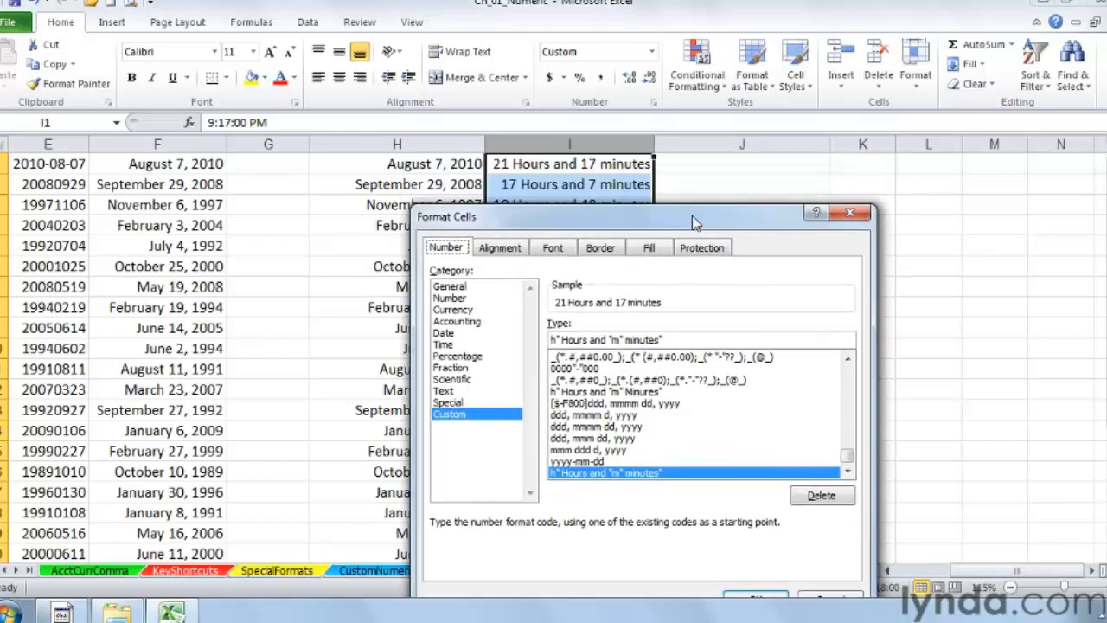
pyautogui.click(679, 339)
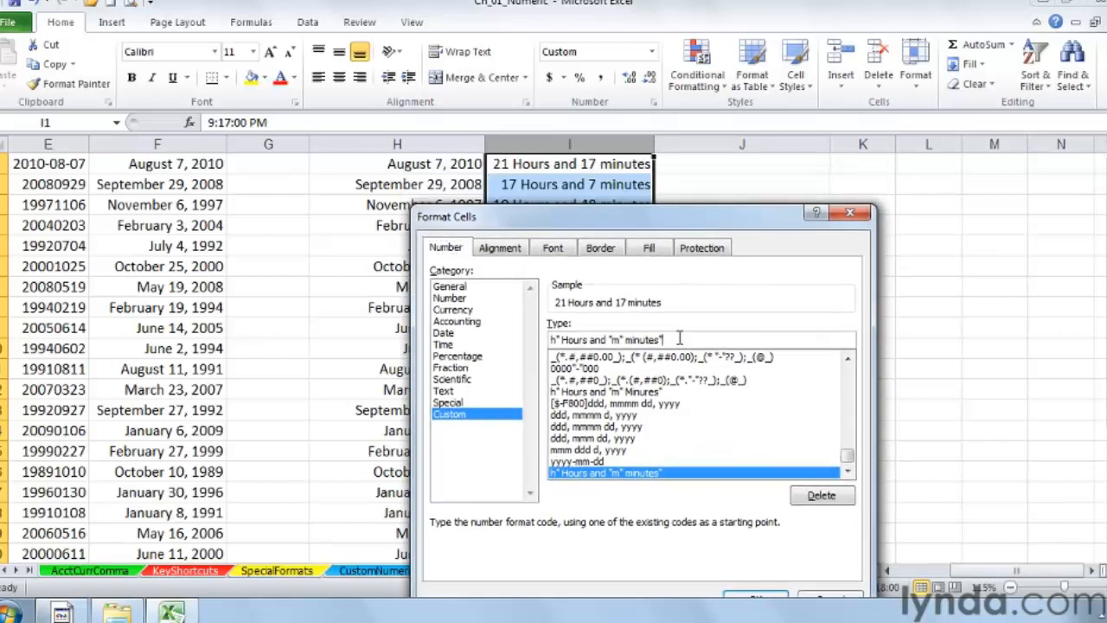